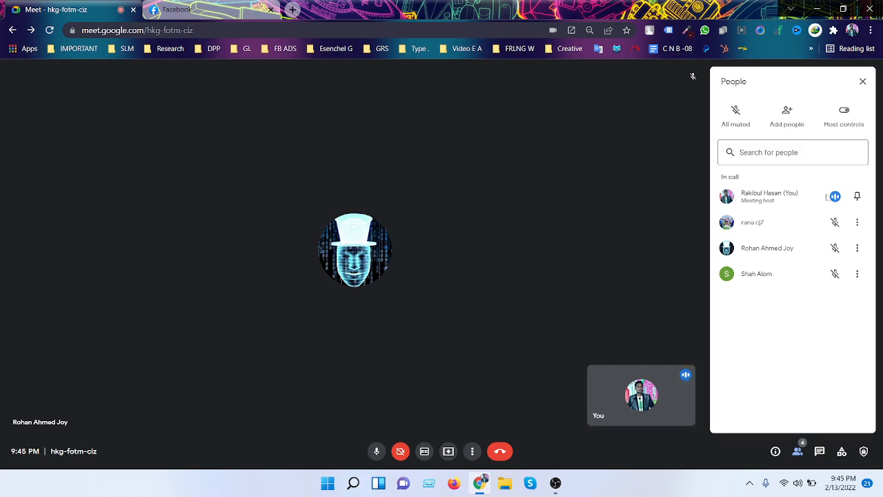
- Present your entire screen in Google Meet, then return to the Facebook tab
mouse_move(402, 267)
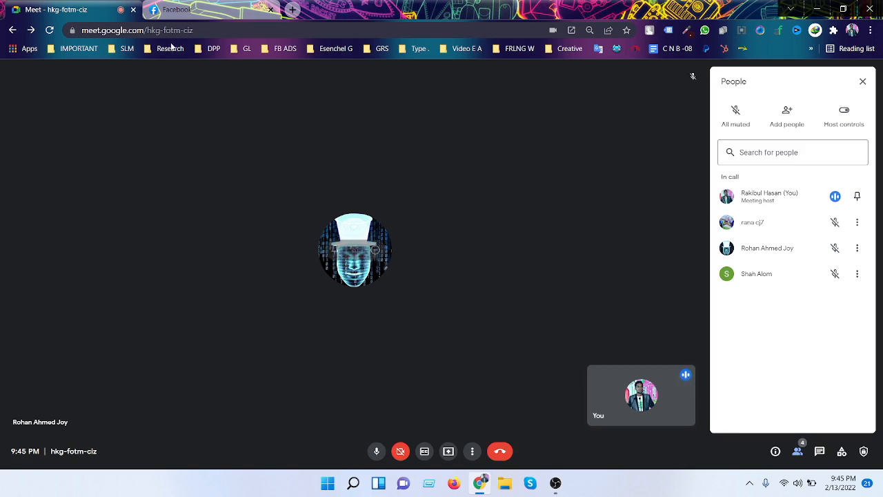
left_click(448, 451)
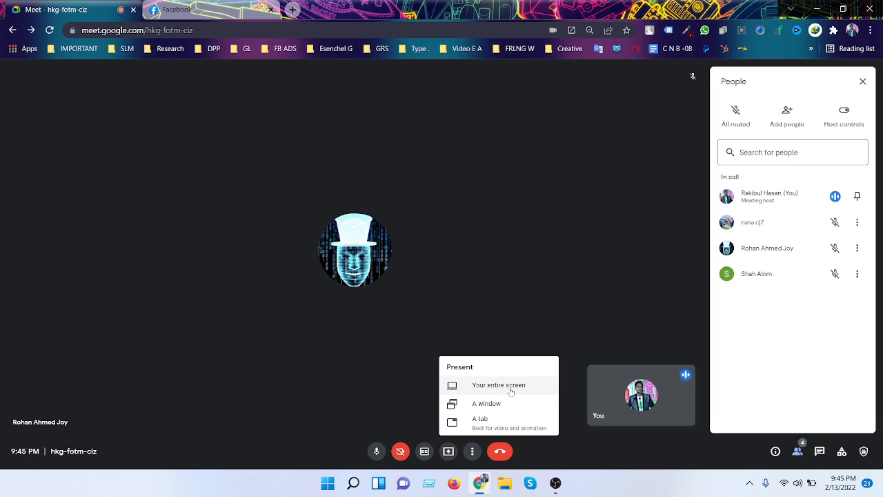
left_click(510, 391)
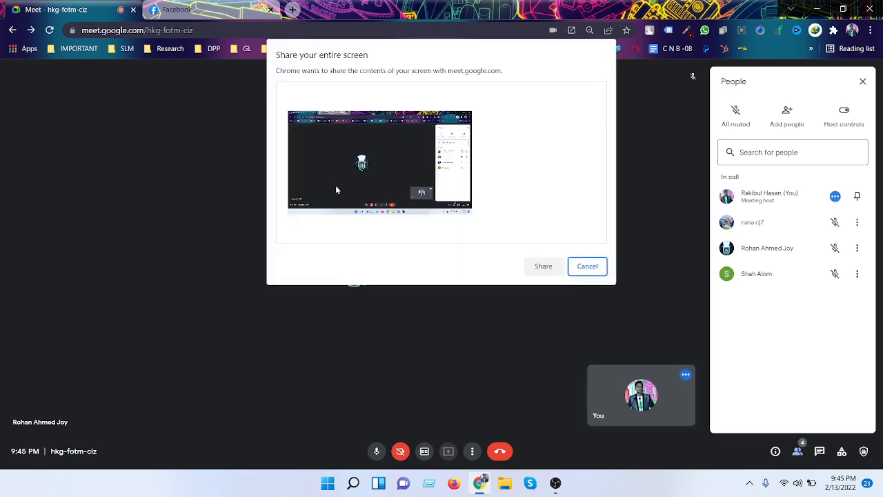
left_click(336, 188)
left_click(545, 266)
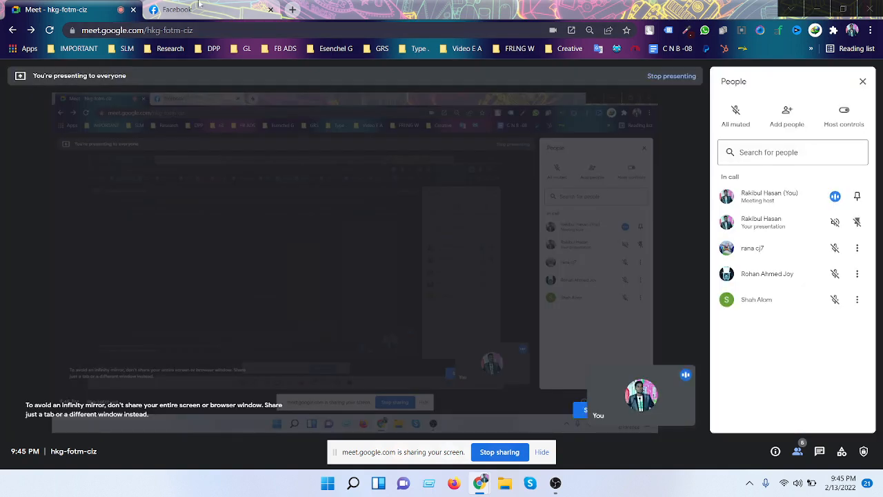
left_click(224, 12)
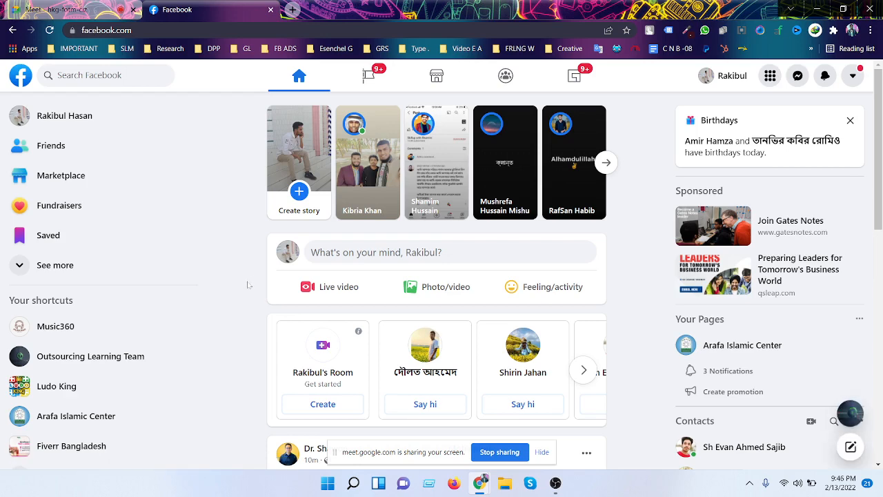
- Browse the list of pages you manage and open your fan page
scroll(248, 284, "down", 1)
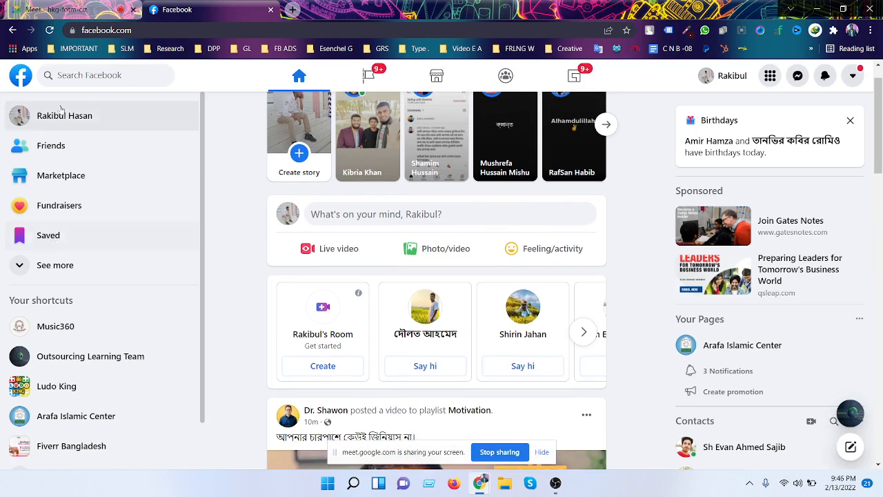
left_click(382, 78)
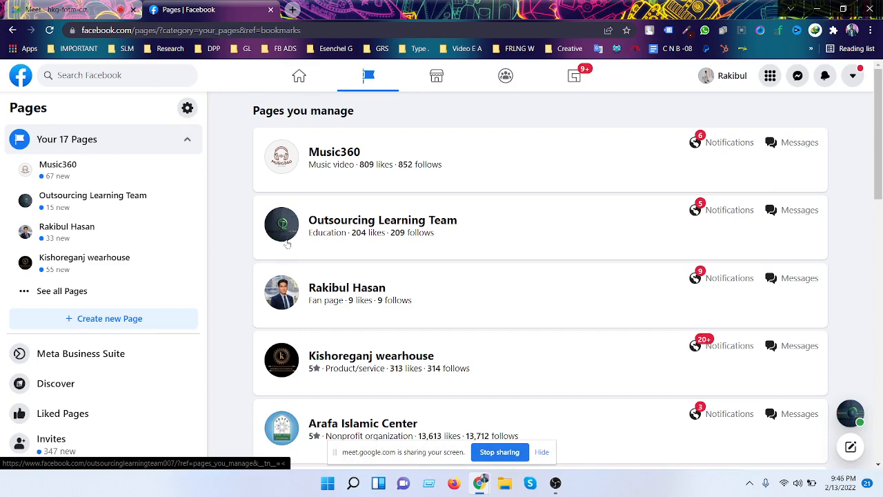
scroll(289, 239, "down", 1)
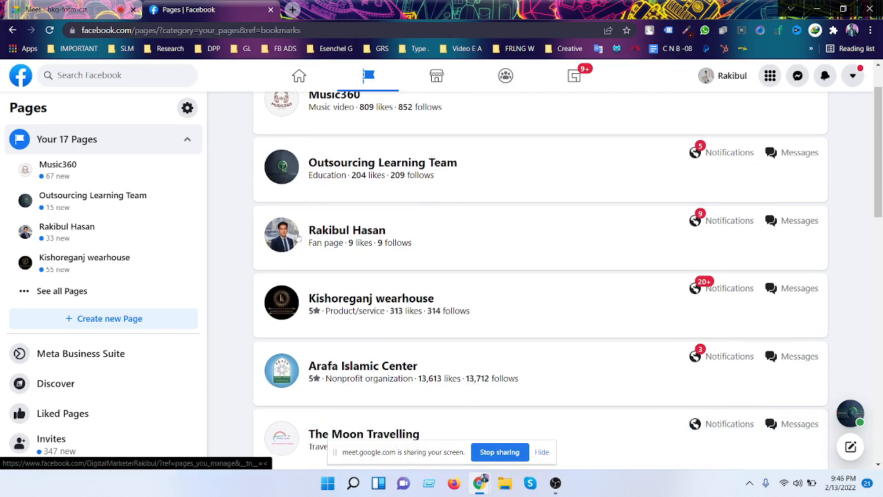
scroll(298, 236, "down", 4)
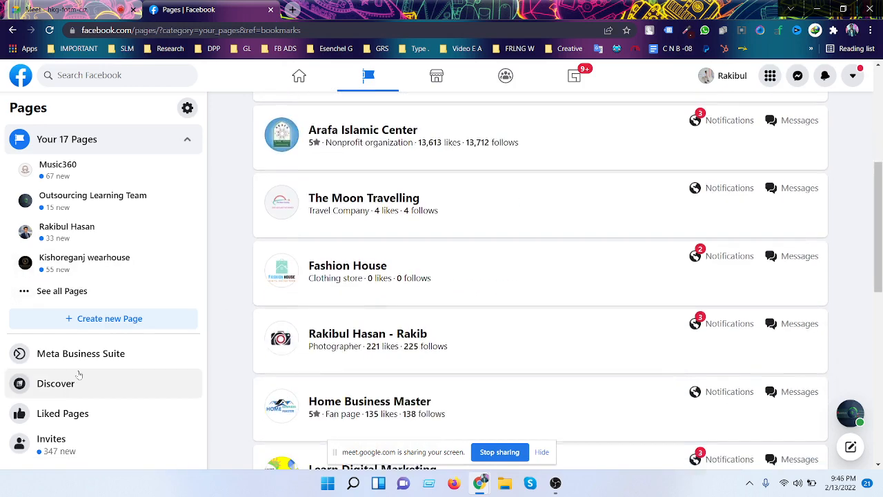
scroll(102, 334, "up", 1)
scroll(343, 331, "up", 3)
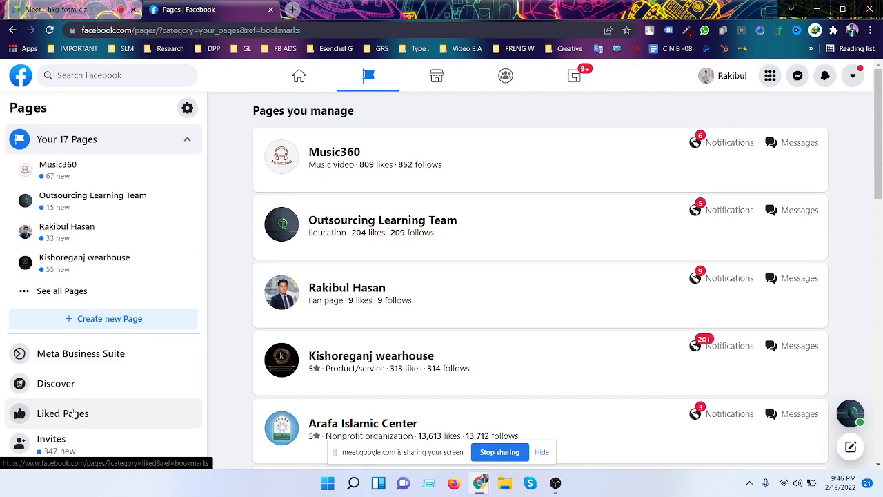
scroll(373, 329, "down", 1)
scroll(373, 329, "up", 1)
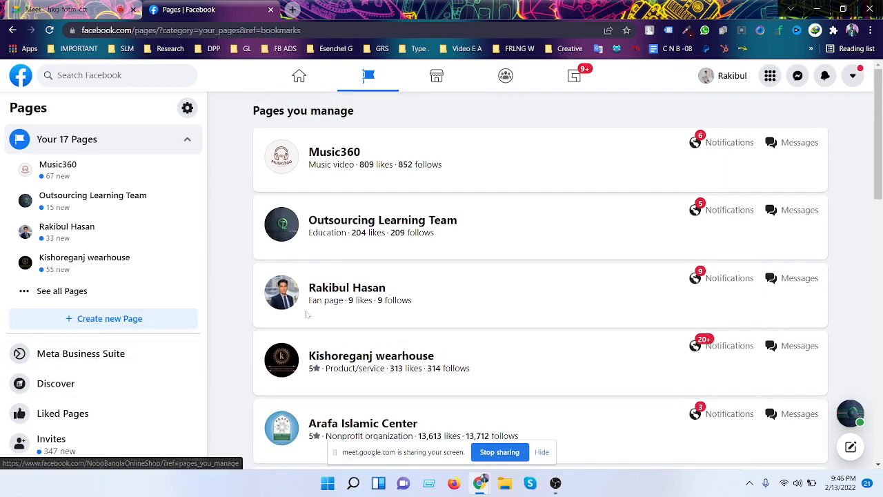
scroll(344, 310, "down", 1)
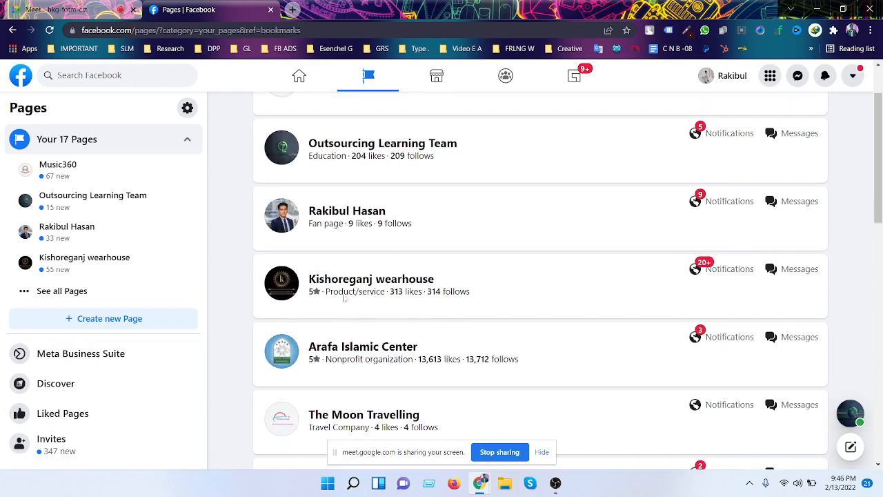
left_click(353, 211)
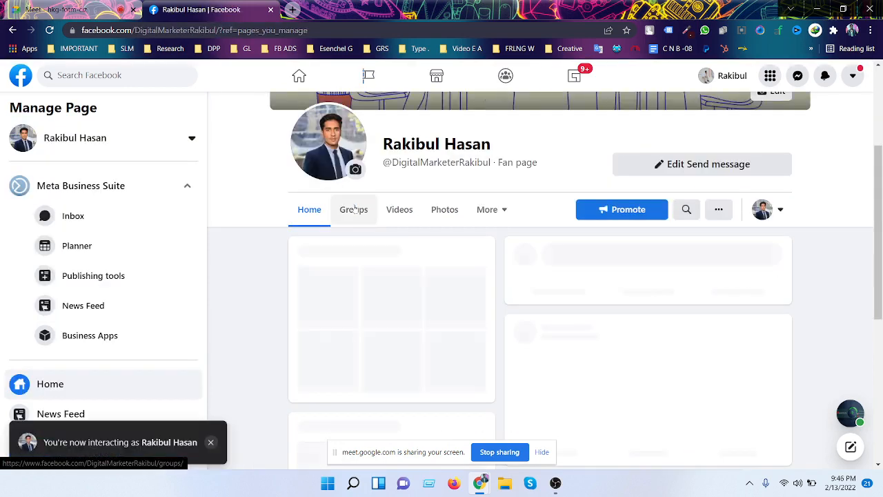
- View All ads in the fan page's Ad Center and launch Ads Manager
scroll(89, 350, "down", 3)
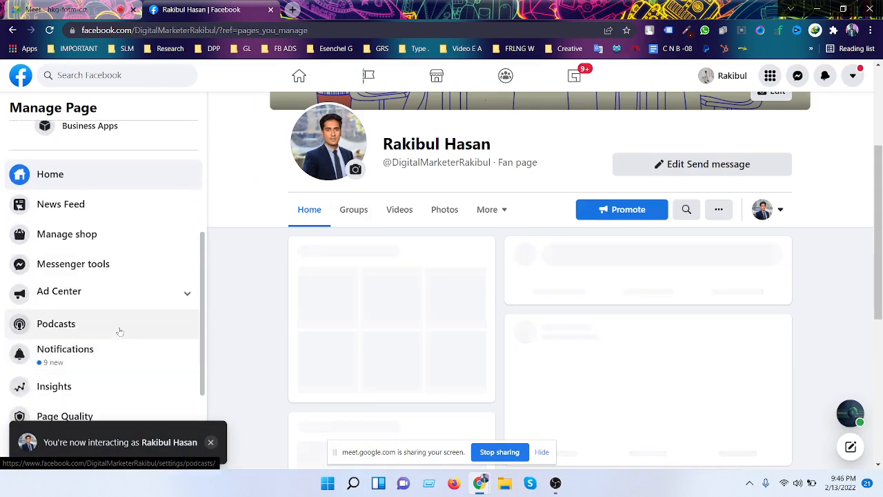
left_click(138, 293)
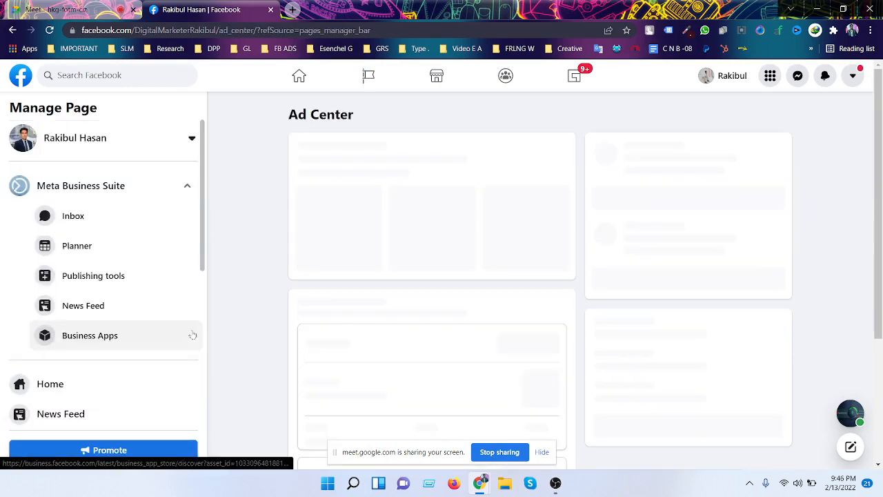
scroll(147, 371, "down", 3)
scroll(161, 361, "up", 2)
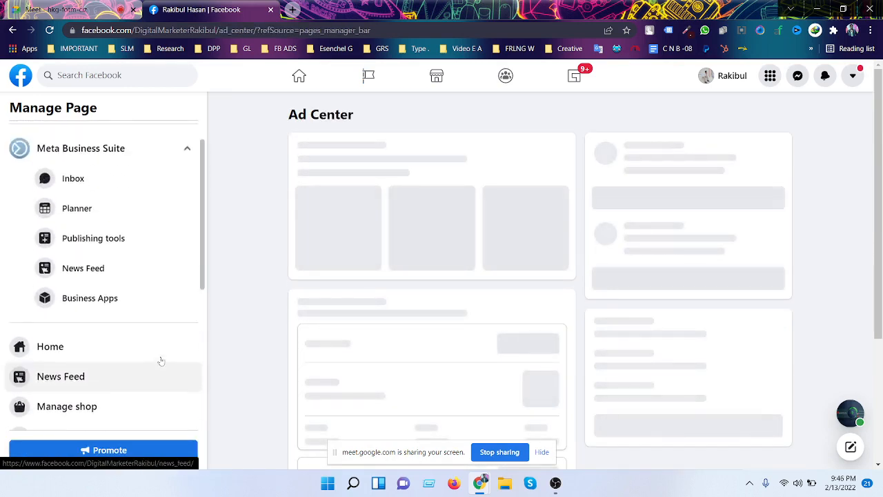
scroll(161, 361, "up", 1)
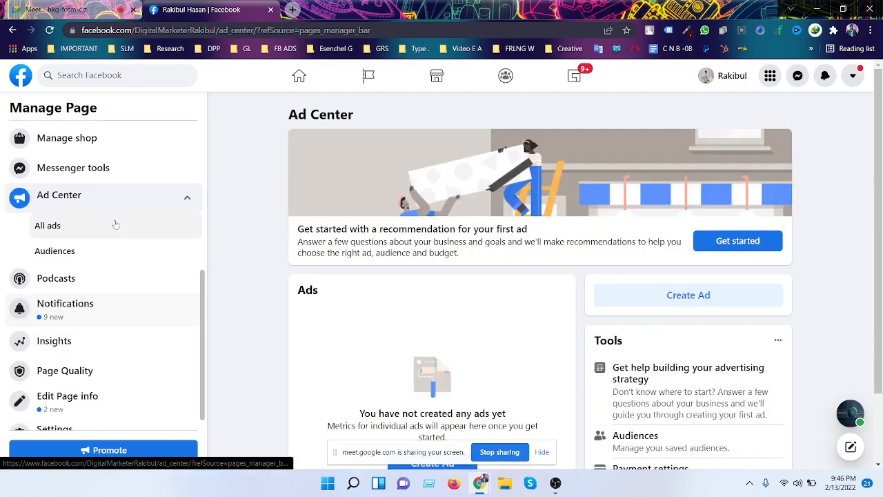
left_click(122, 232)
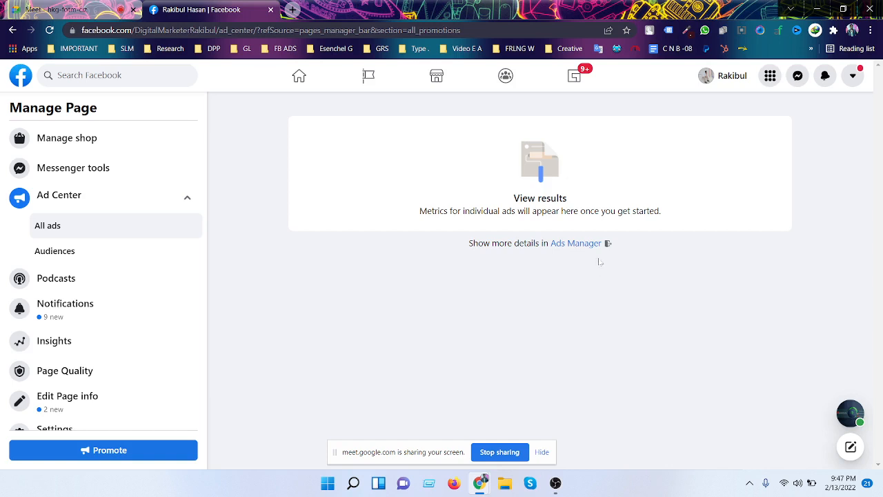
left_click(578, 245)
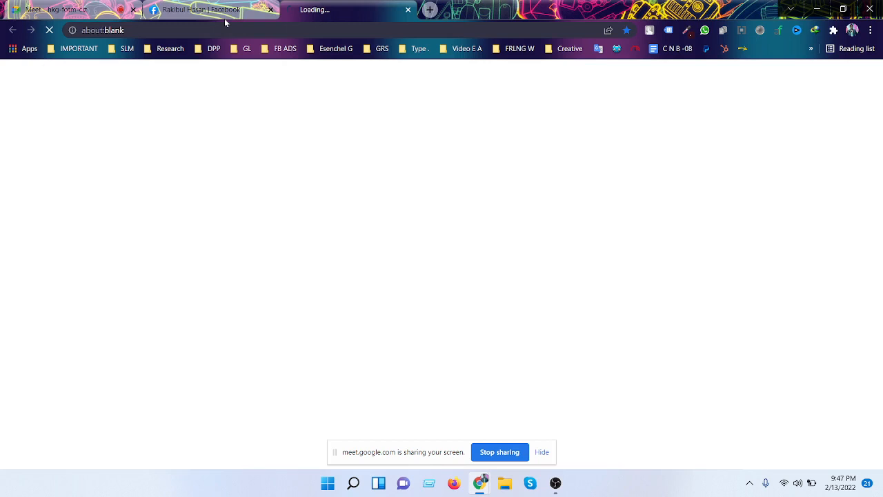
- Close the old Facebook page tab and wait for the Ads Manager campaigns list
left_click(271, 10)
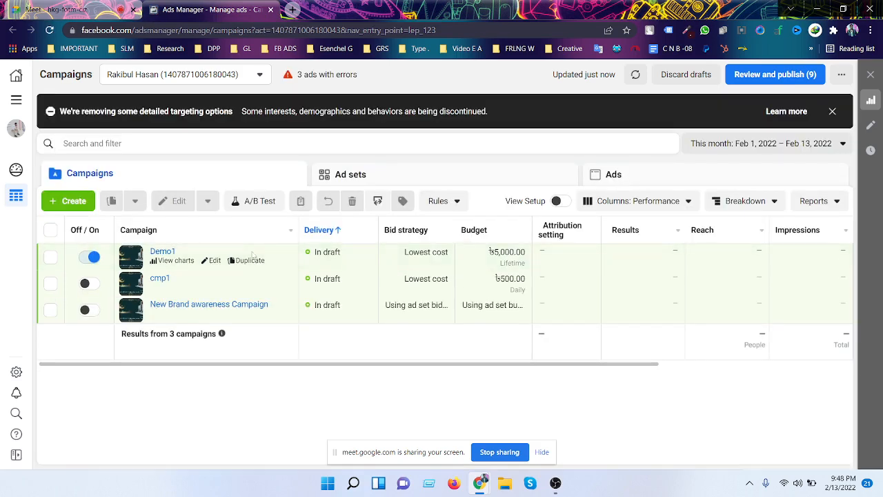
mouse_move(254, 255)
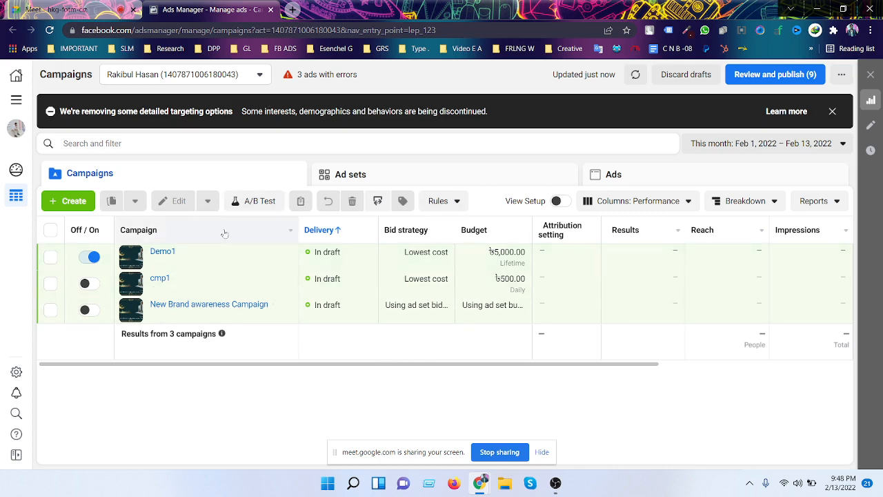
- Start a new campaign with the Lead generation objective and continue
left_click(72, 201)
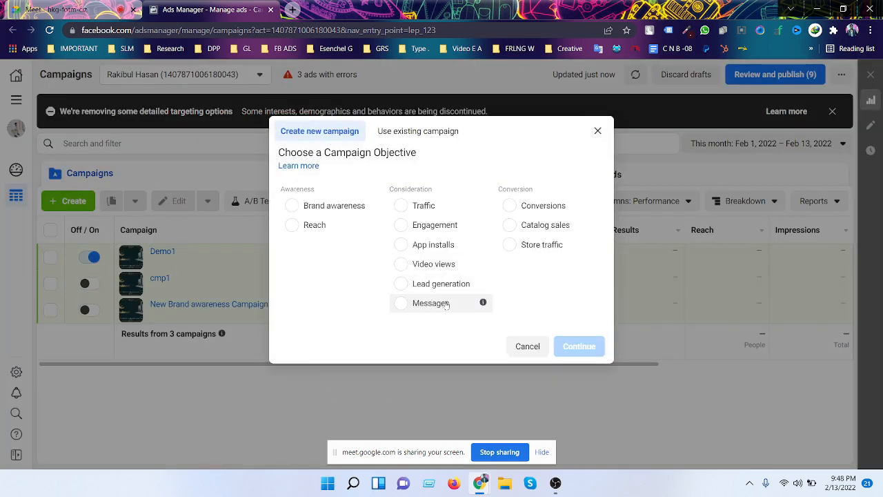
left_click(452, 285)
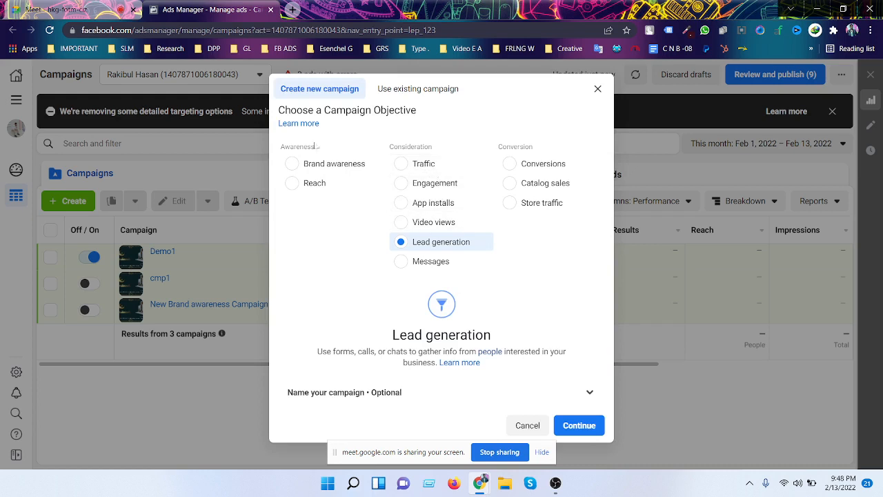
mouse_move(586, 170)
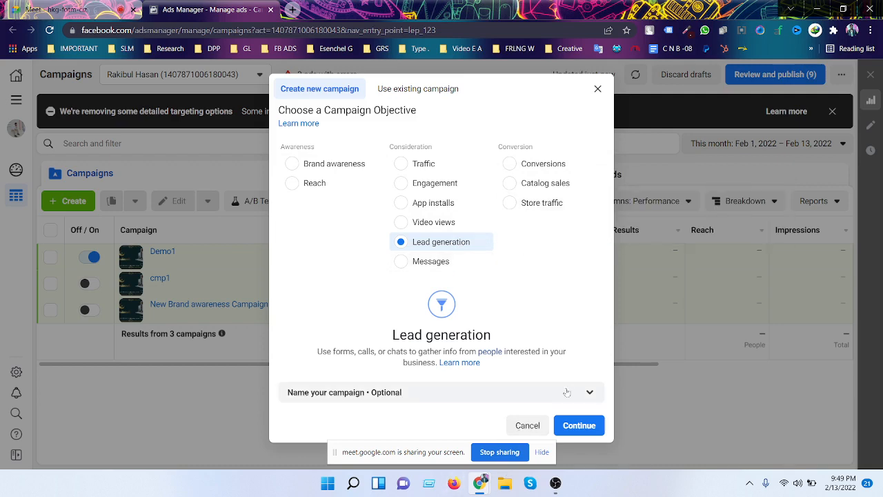
left_click(577, 393)
scroll(532, 353, "down", 2)
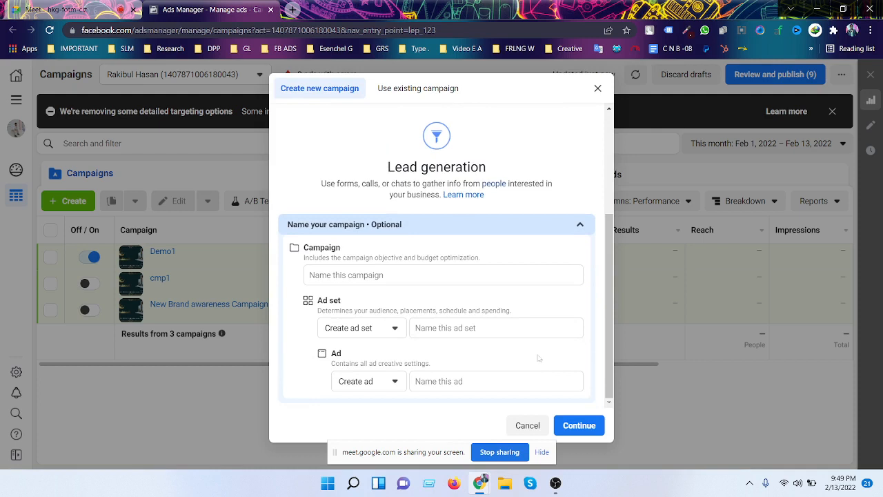
scroll(444, 361, "up", 3)
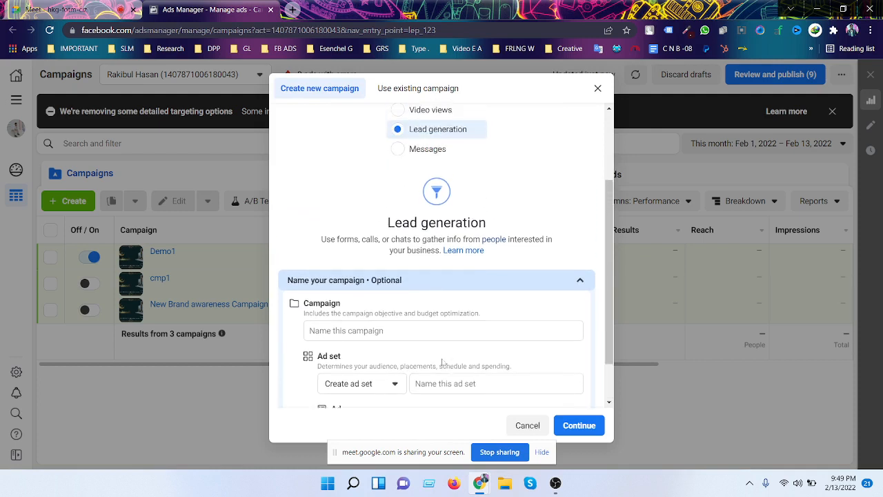
left_click(588, 428)
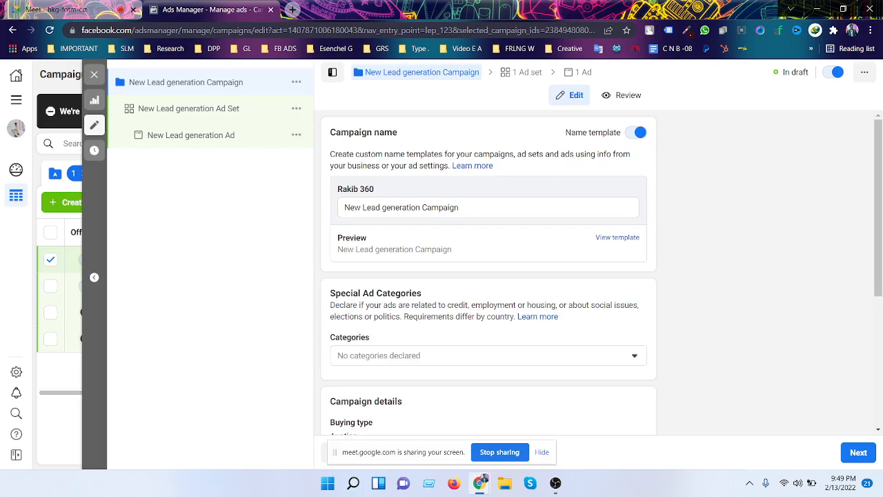
- Rename the campaign to 'lead camp1'
scroll(558, 230, "down", 4)
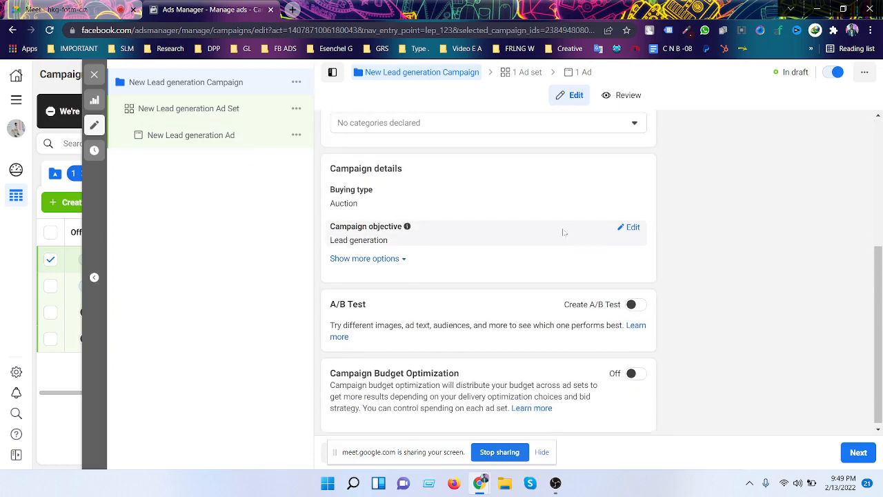
scroll(564, 232, "up", 3)
scroll(564, 232, "up", 1)
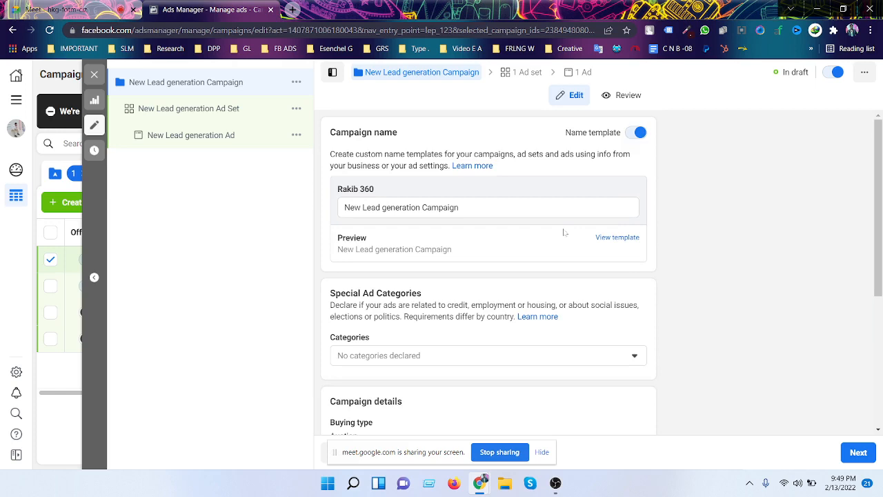
scroll(513, 219, "down", 2)
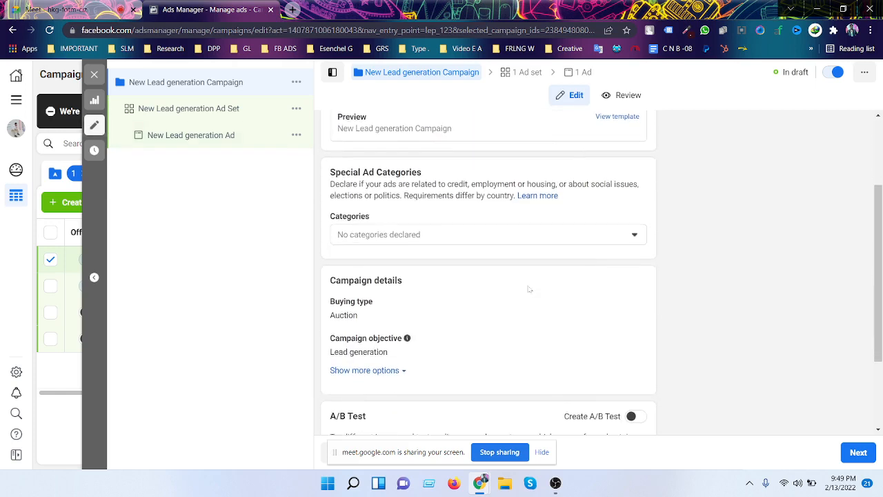
scroll(531, 283, "down", 2)
scroll(532, 279, "up", 4)
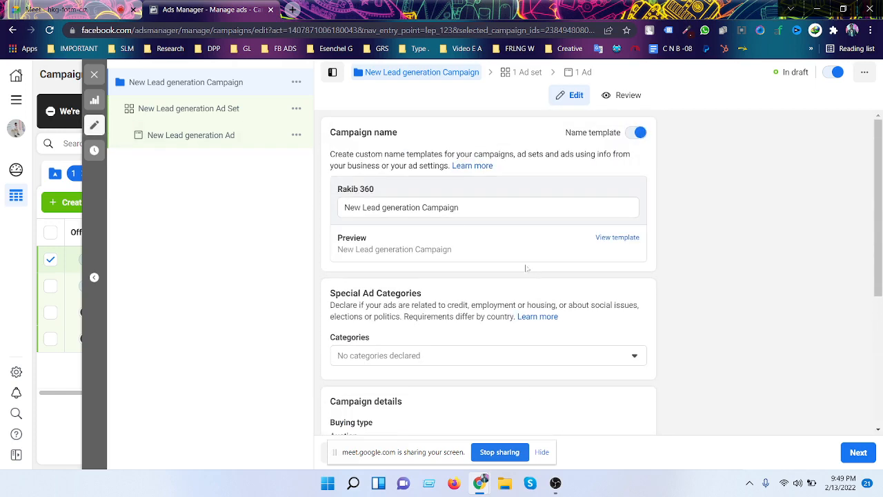
left_click_drag(459, 207, 341, 215)
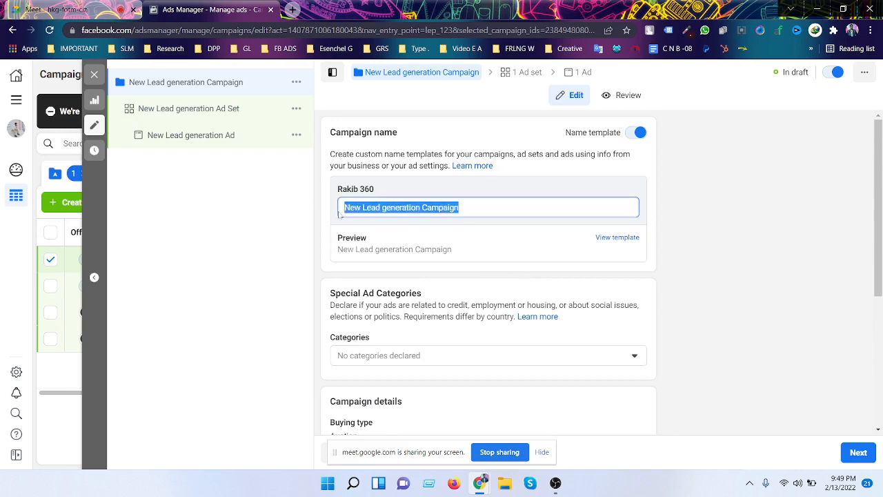
key("BackSpace")
type("le")
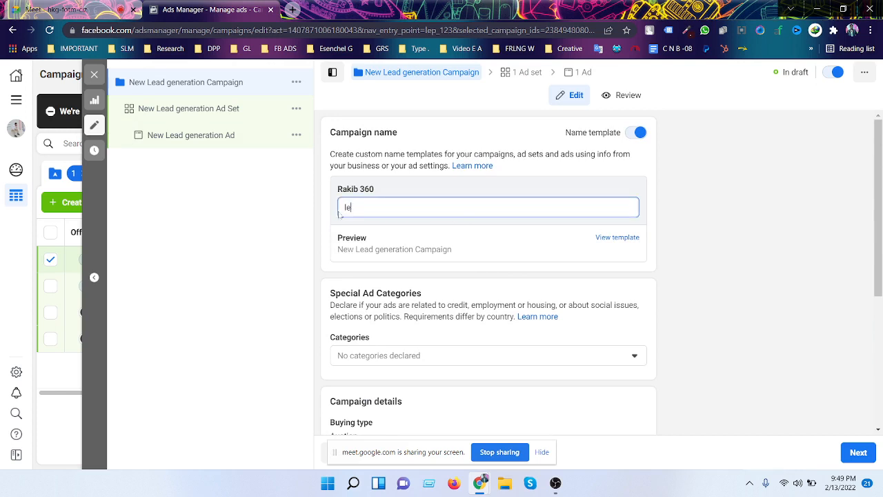
type("ad ca")
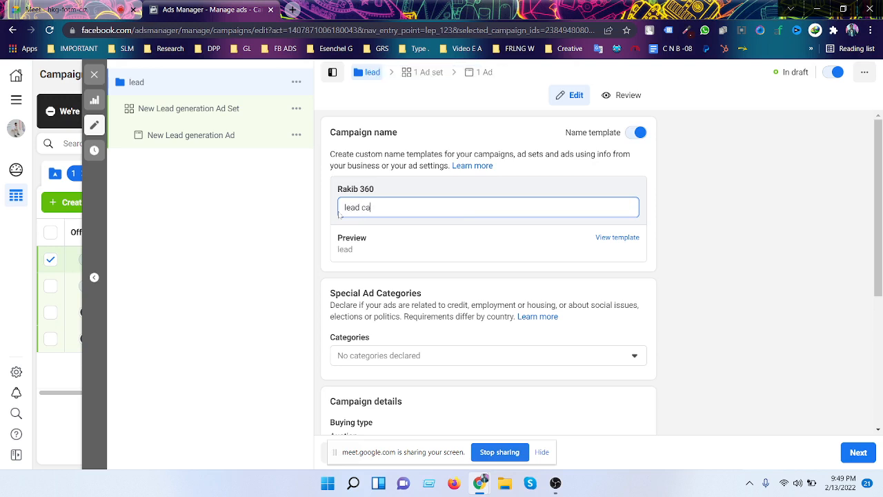
type("mp1")
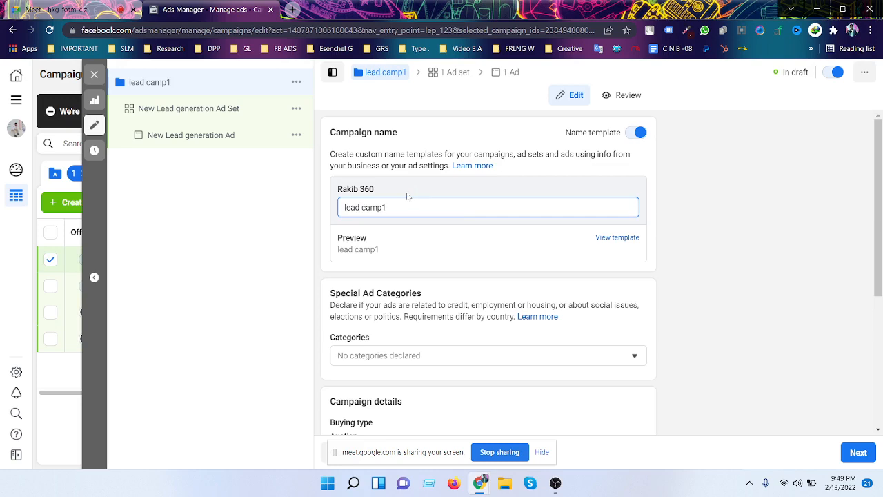
- Leave the special ad categories empty, declaring none
scroll(428, 198, "down", 2)
scroll(420, 186, "up", 1)
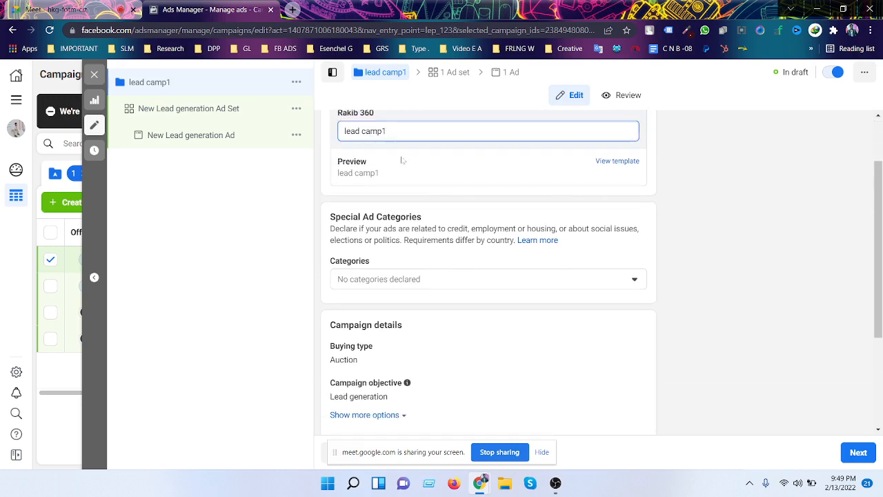
scroll(407, 165, "down", 1)
left_click(495, 222)
scroll(500, 214, "down", 2)
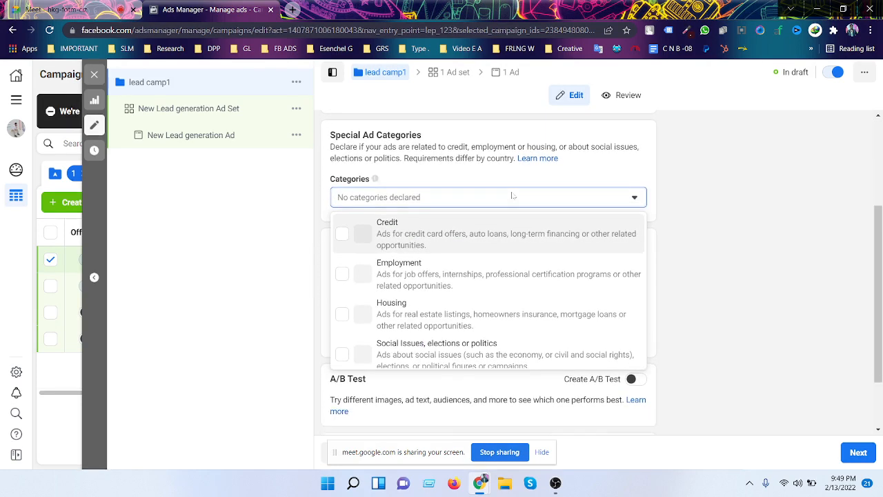
left_click(716, 239)
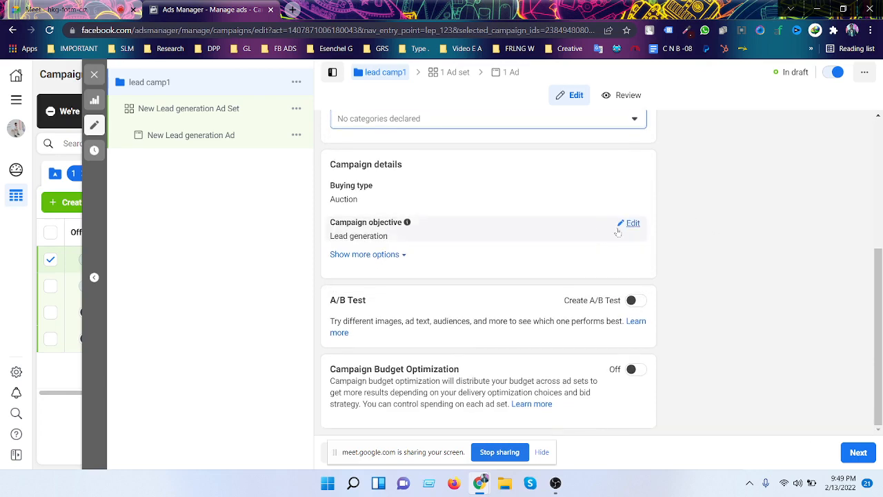
scroll(615, 229, "up", 1)
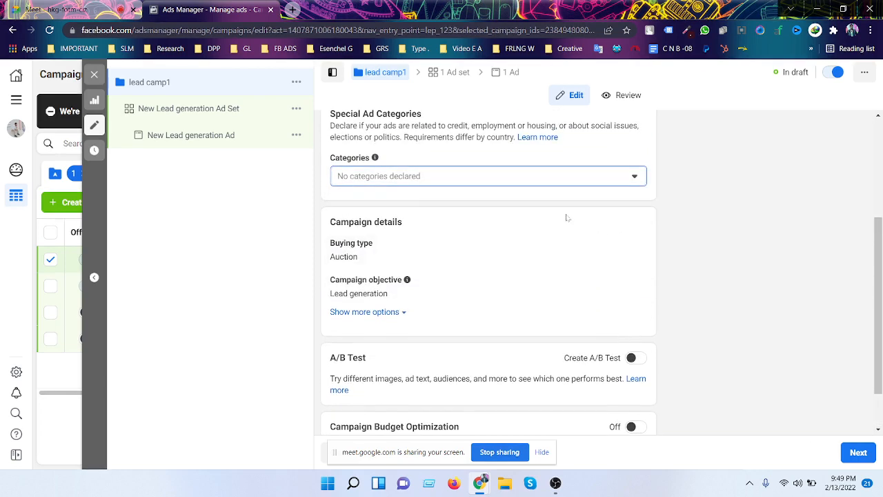
scroll(568, 217, "down", 1)
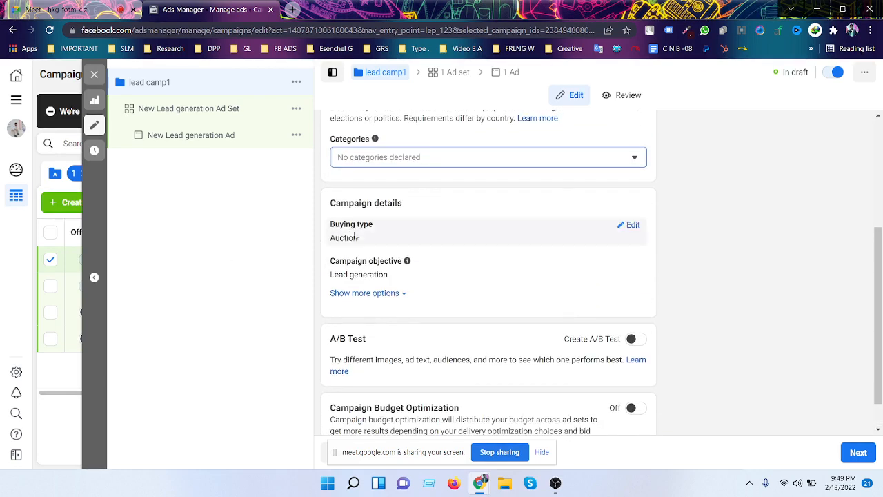
- Keep Auction as the campaign's buying type
left_click(633, 226)
left_click(632, 242)
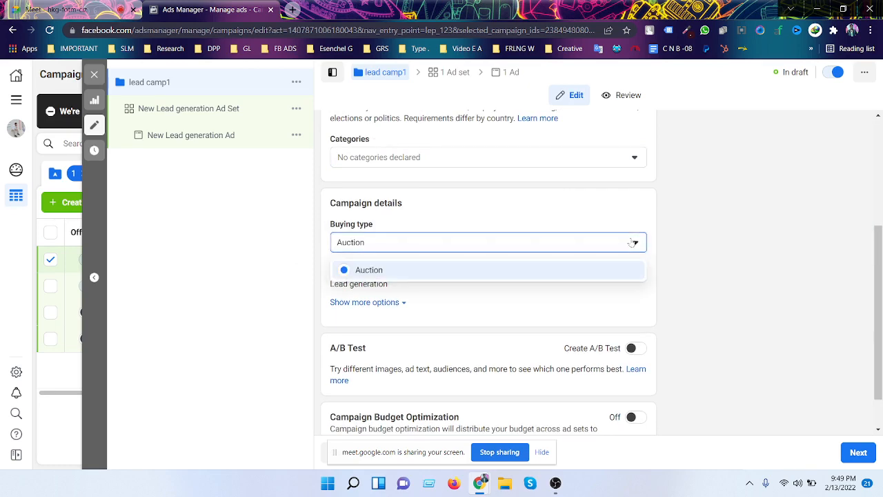
left_click(632, 242)
scroll(418, 251, "down", 2)
mouse_move(475, 237)
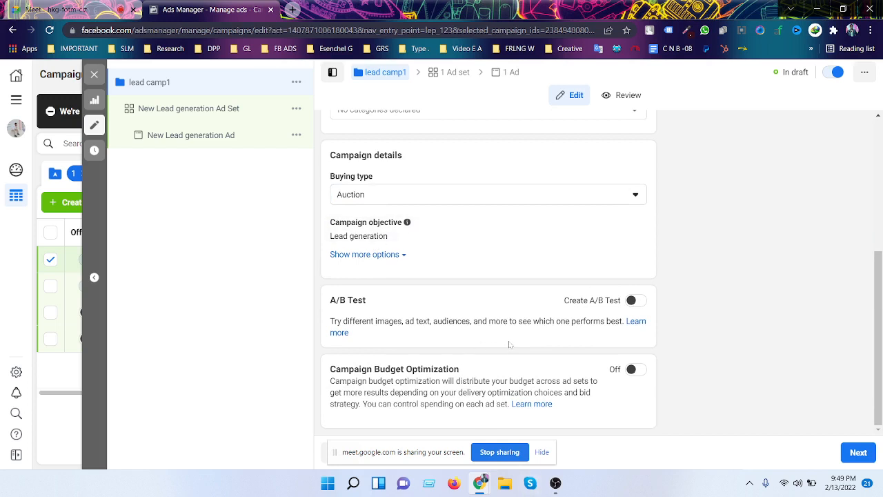
- Turn on campaign budget optimization with a 1000 daily budget
left_click(634, 369)
scroll(516, 338, "down", 2)
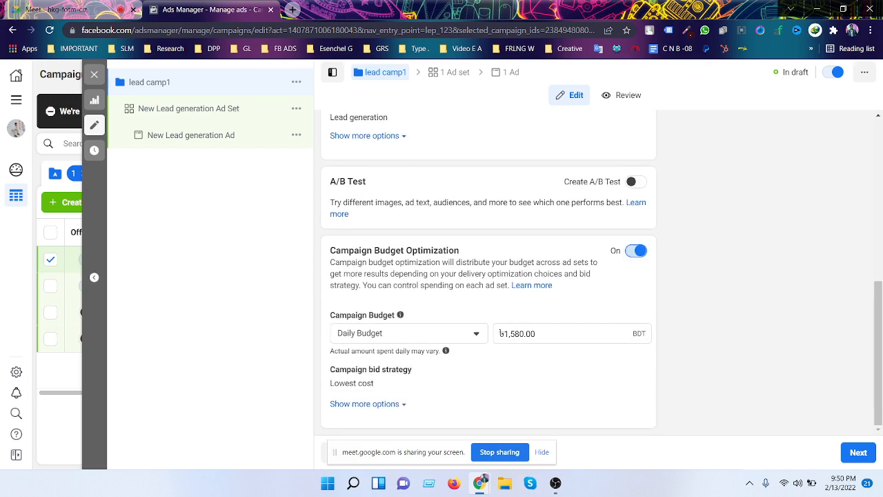
triple_click(522, 341)
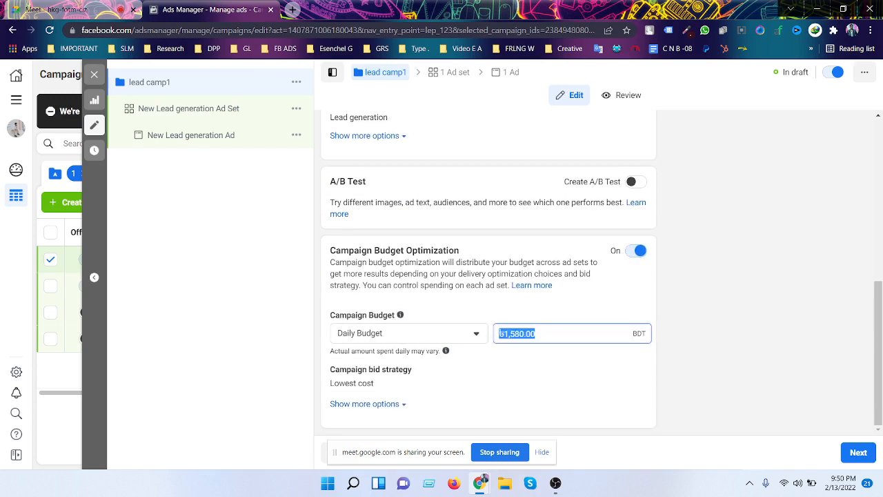
type("1000")
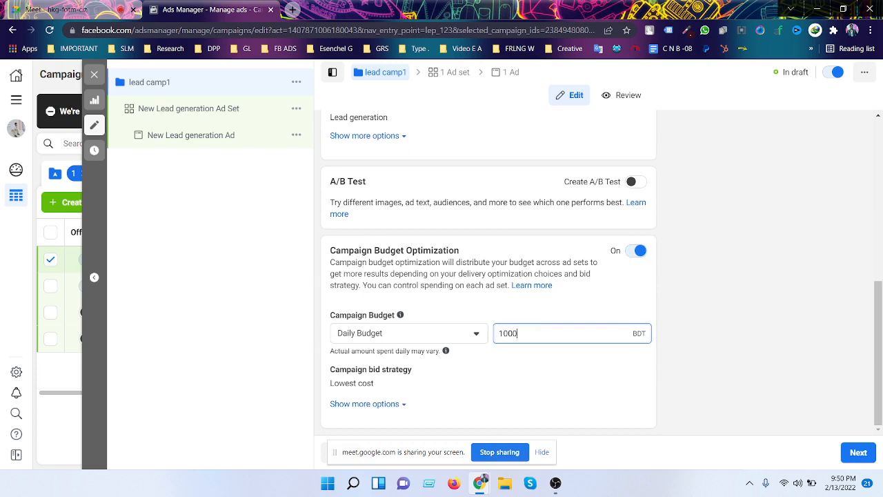
left_click(737, 255)
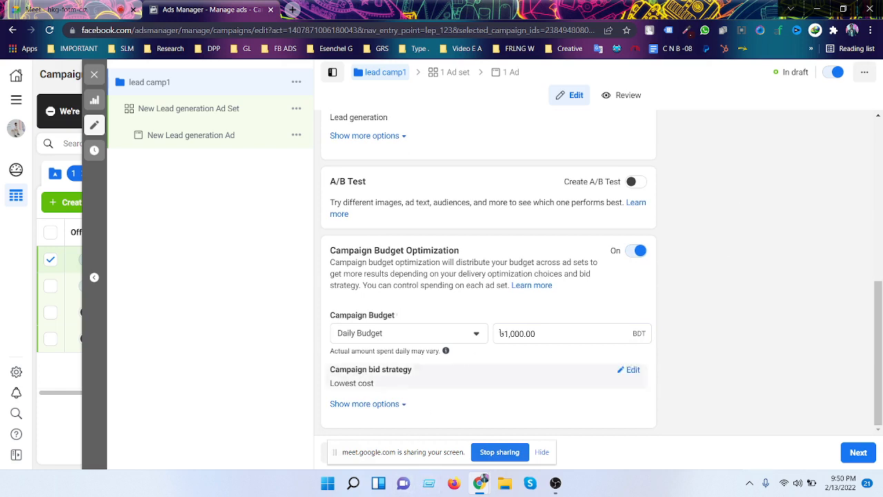
mouse_move(417, 369)
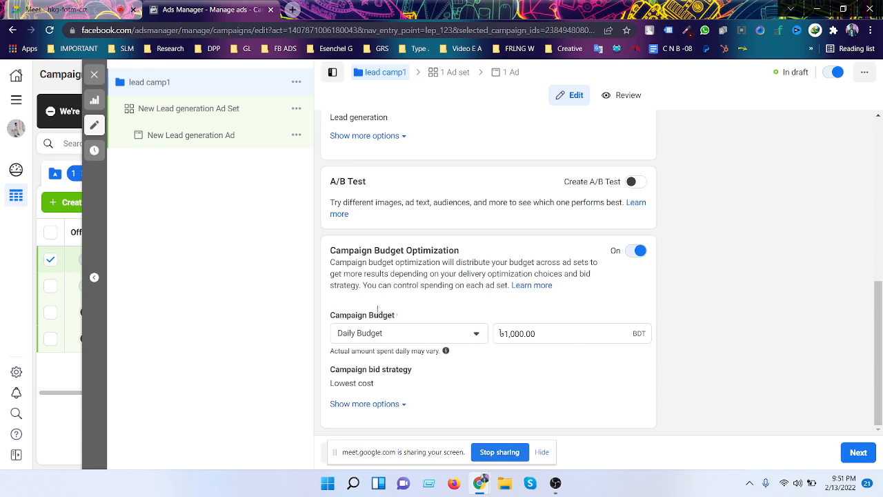
scroll(378, 310, "up", 1)
scroll(386, 311, "down", 1)
scroll(689, 248, "up", 2)
scroll(750, 257, "down", 2)
scroll(518, 227, "up", 1)
scroll(515, 232, "down", 1)
scroll(802, 279, "up", 4)
scroll(802, 278, "down", 4)
scroll(746, 353, "up", 8)
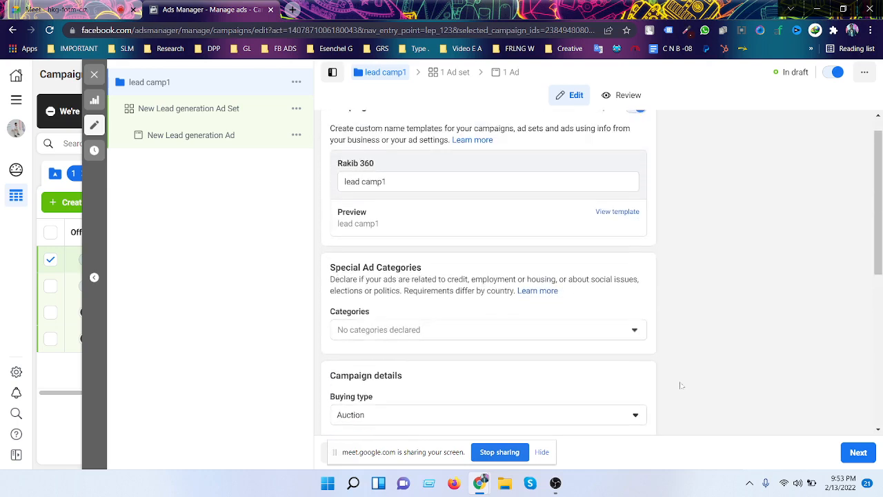
scroll(680, 385, "down", 8)
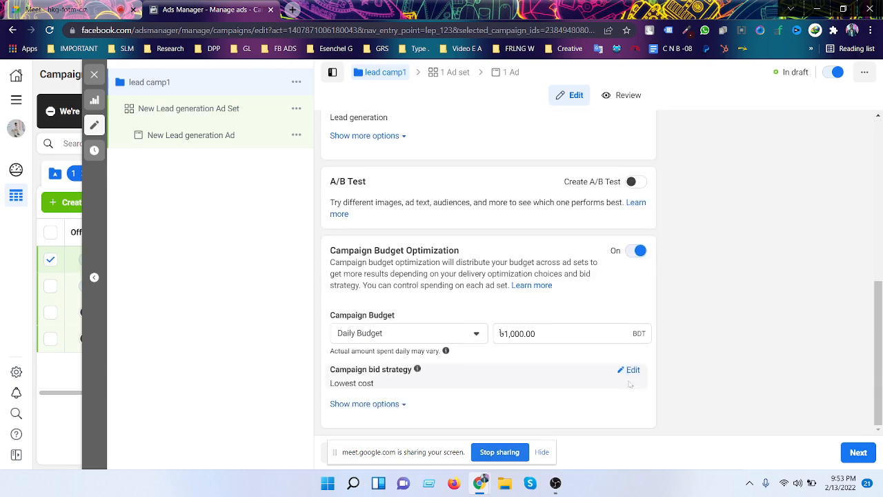
- Go to the ad set settings and name the ad set 'lead camp2'
left_click(857, 453)
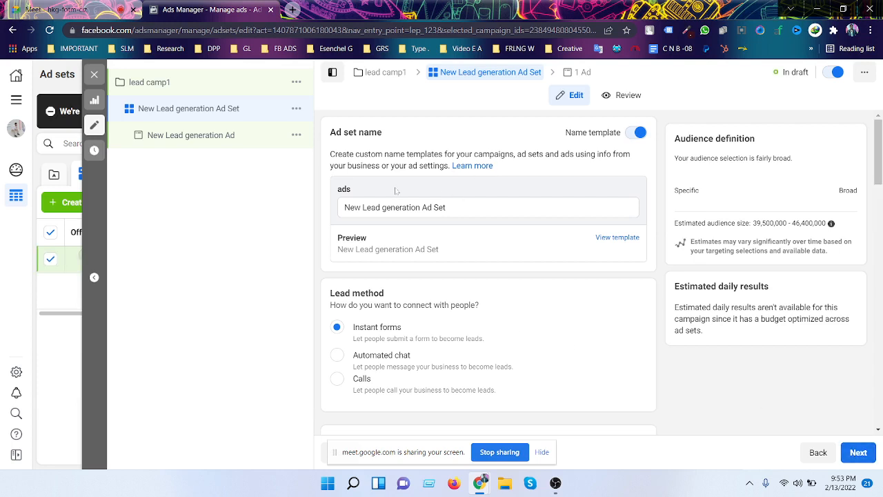
triple_click(412, 205)
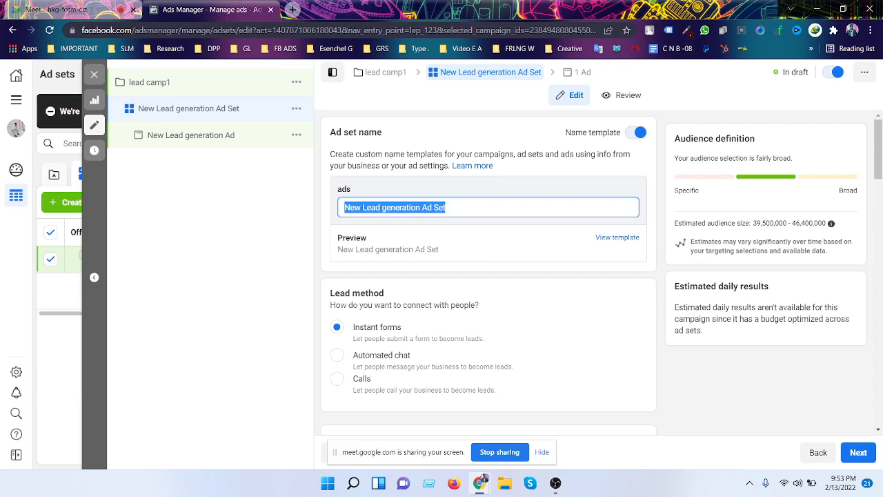
type("lead")
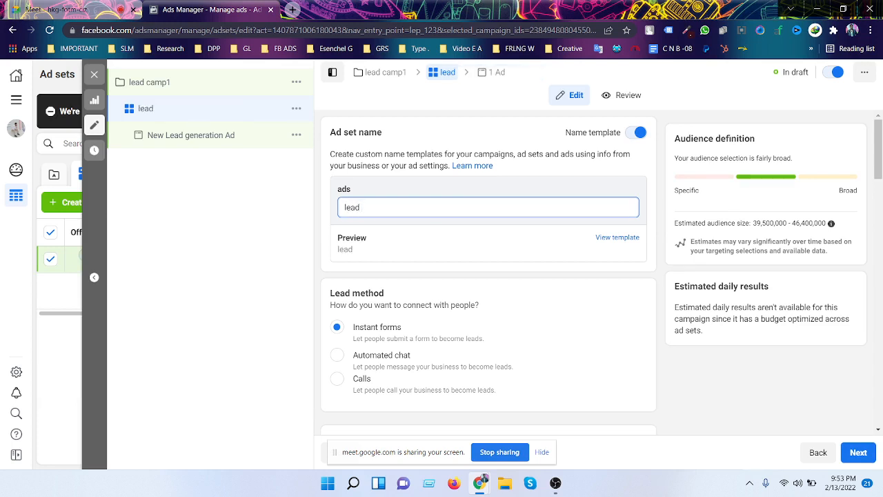
type(" camp2")
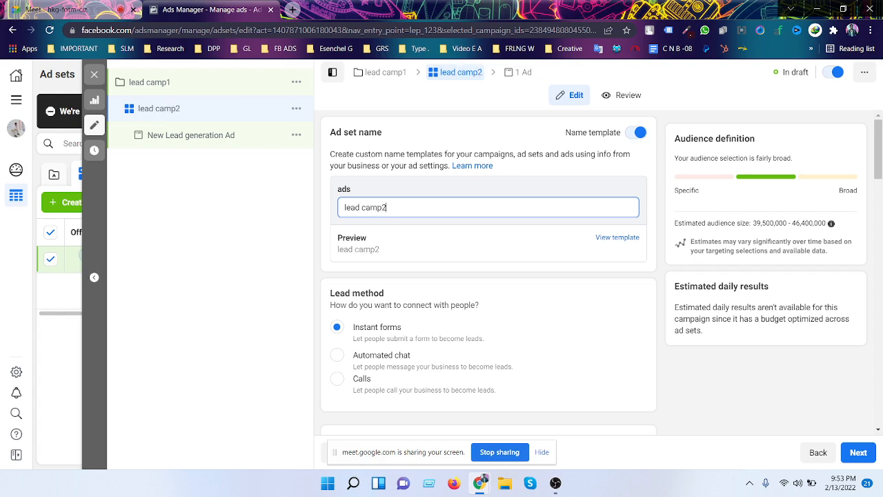
scroll(525, 269, "down", 2)
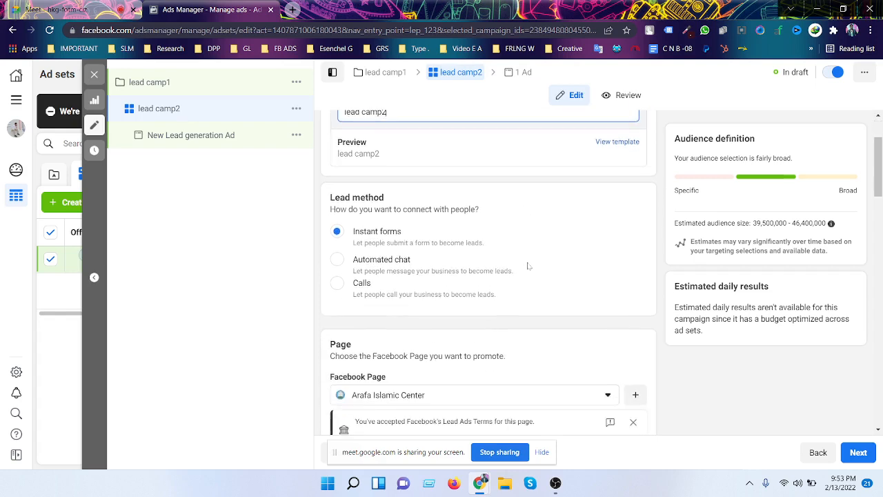
scroll(528, 266, "up", 2)
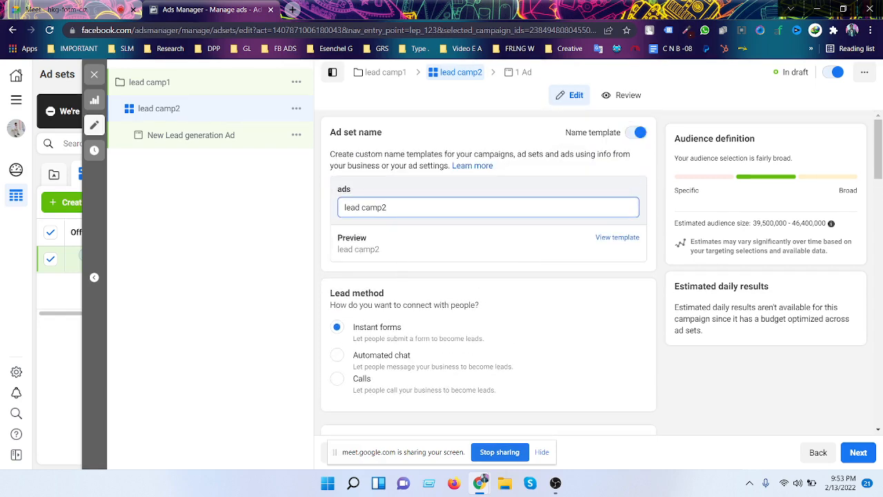
scroll(332, 292, "down", 2)
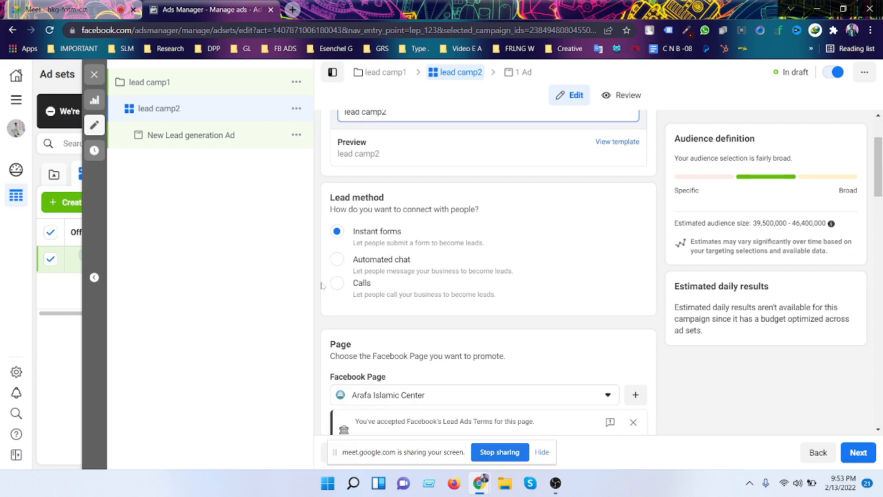
key("XF86MonBrightnessDown")
left_click(108, 15)
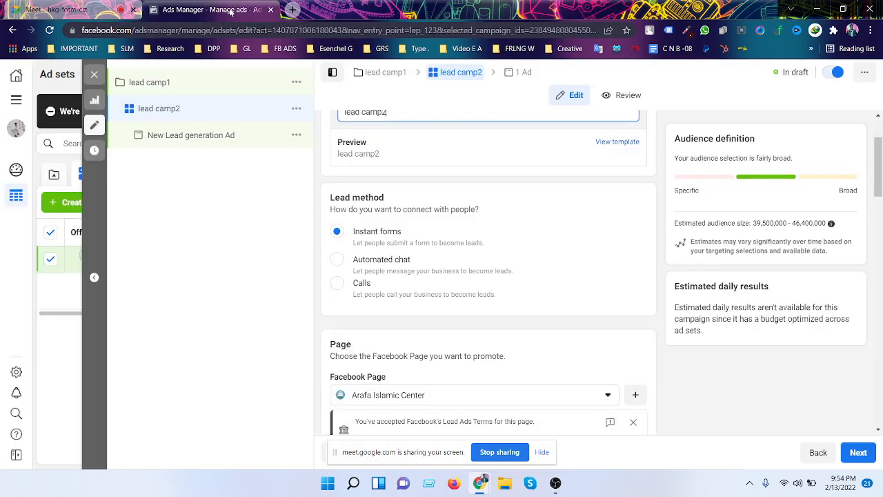
left_click(230, 11)
- Change the ad set name from 'lead camp2' to 'lead camp4'
key("BackSpace")
type("4")
scroll(475, 298, "down", 1)
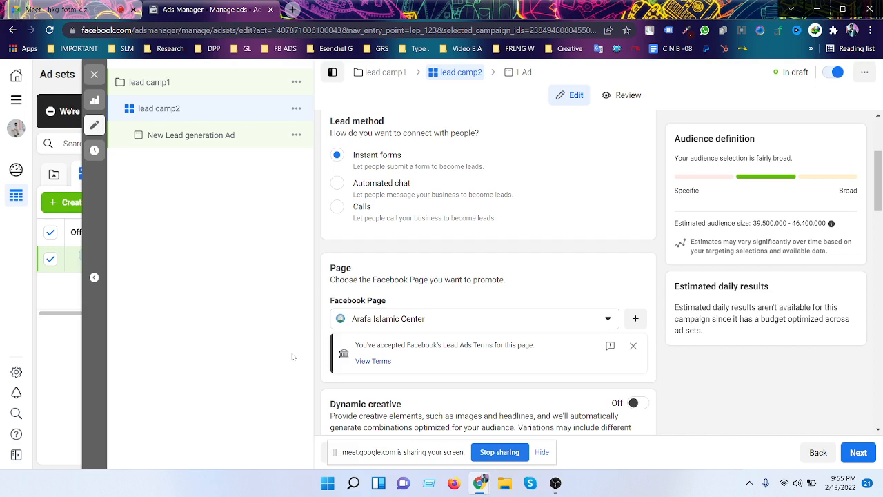
key("XF86AudioRaiseVolume")
- Switch between the Meet call and Ads Manager, ending on the Meet call with a join request
left_click(67, 8)
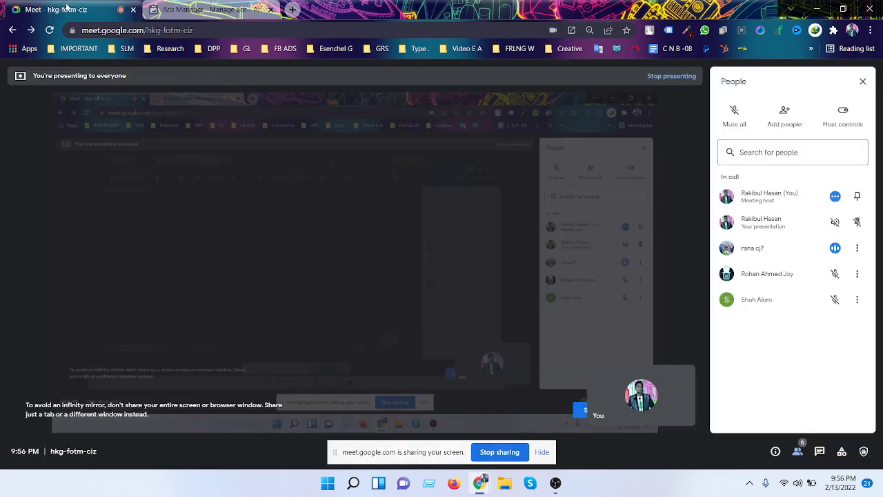
left_click(234, 10)
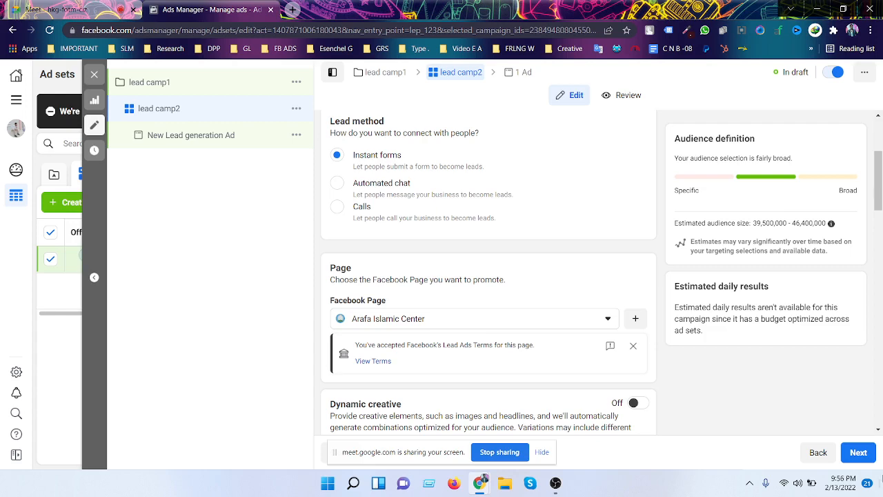
left_click(83, 8)
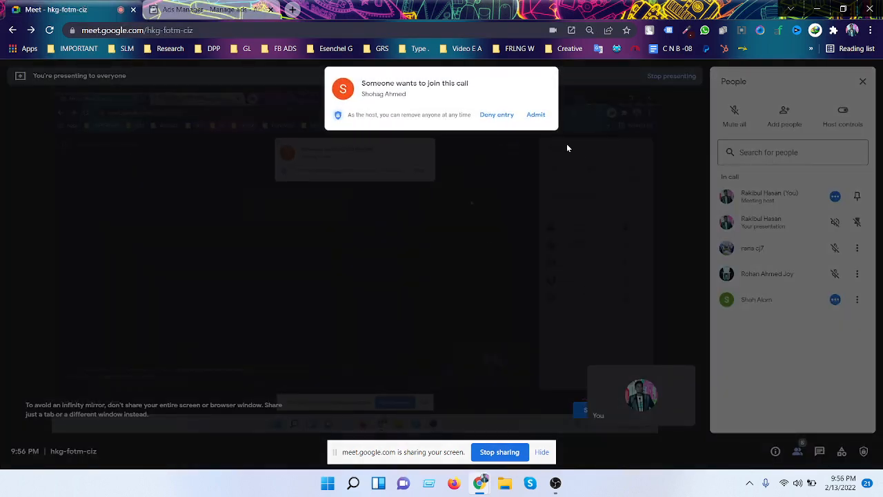
- Admit the waiting participant to the Google Meet call and confirm the participant list
left_click(537, 114)
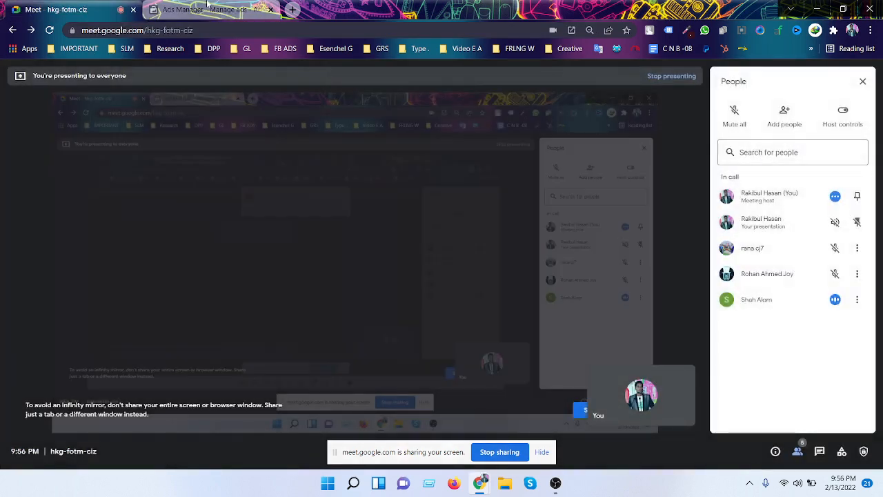
left_click(207, 8)
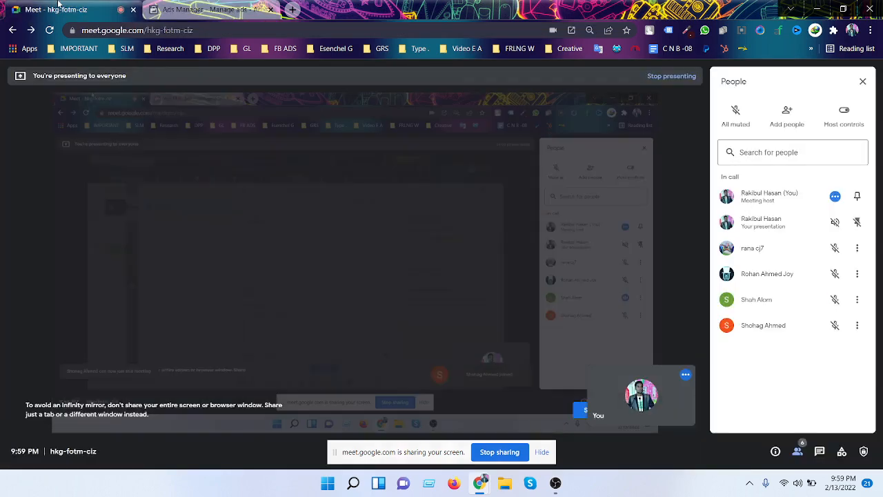
left_click(69, 9)
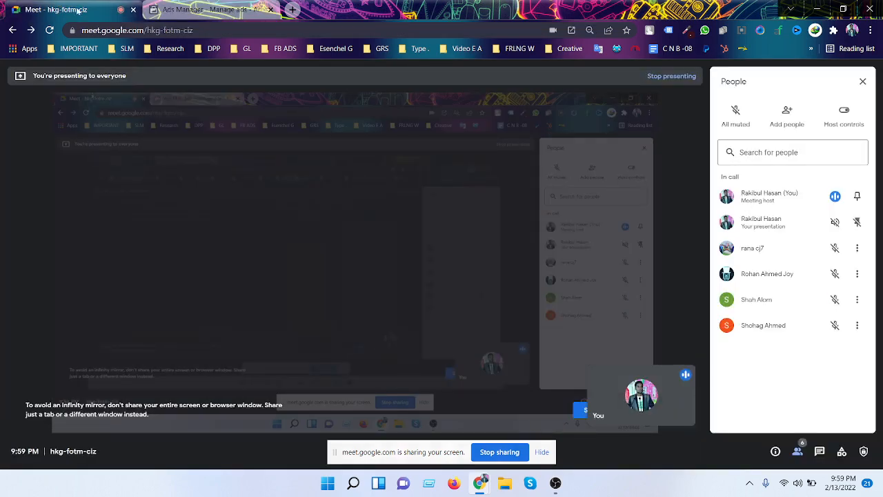
left_click(200, 9)
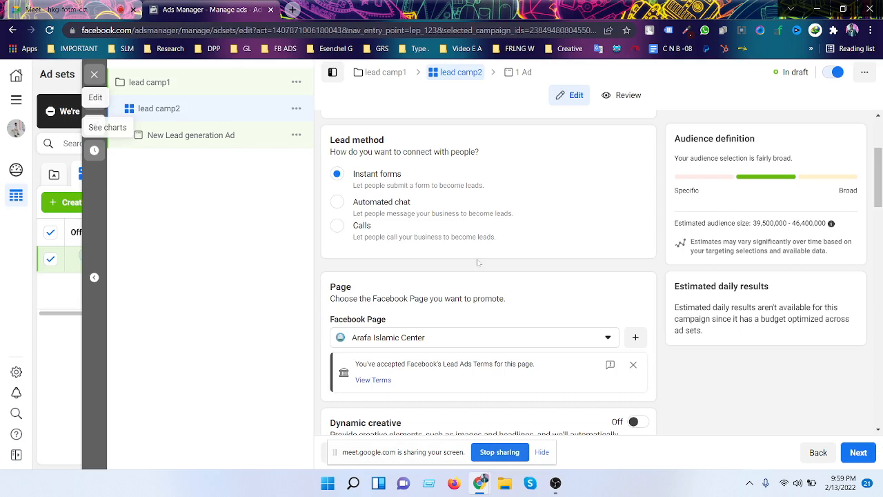
- Review the lead camp2 ad set's name and Lead method sections, keeping Instant forms selected
scroll(478, 262, "up", 2)
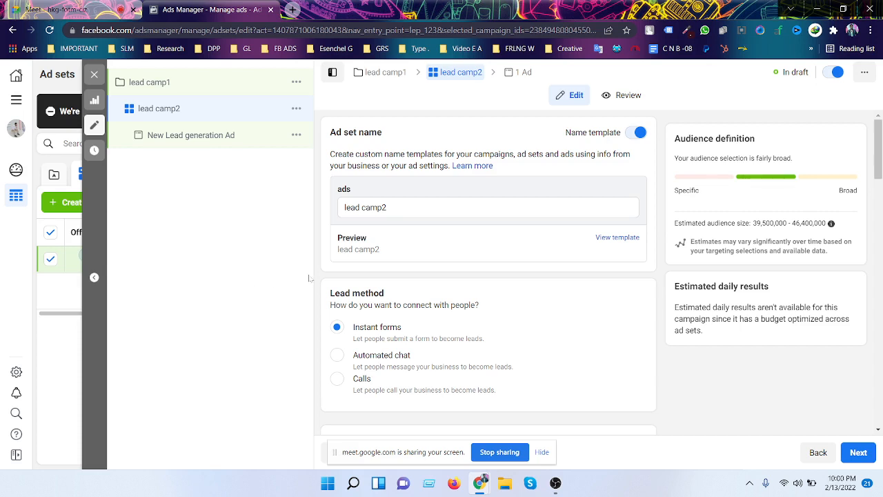
scroll(397, 242, "down", 1)
scroll(396, 242, "down", 2)
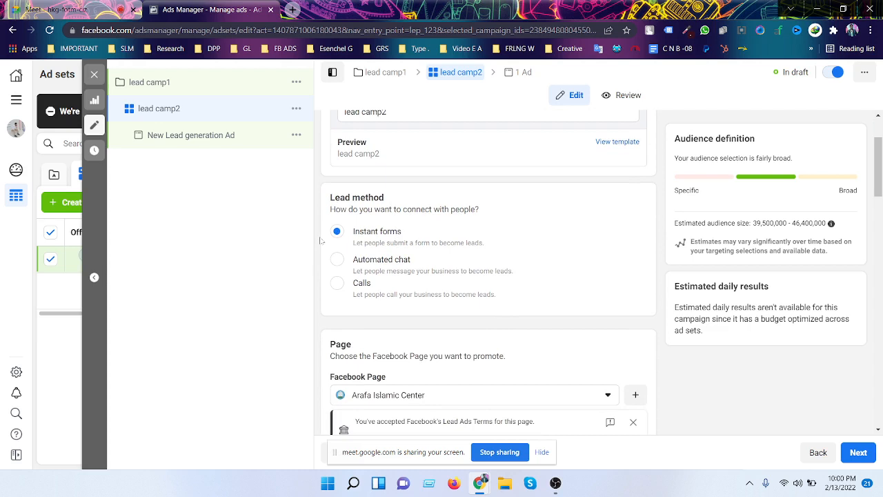
scroll(322, 255, "up", 1)
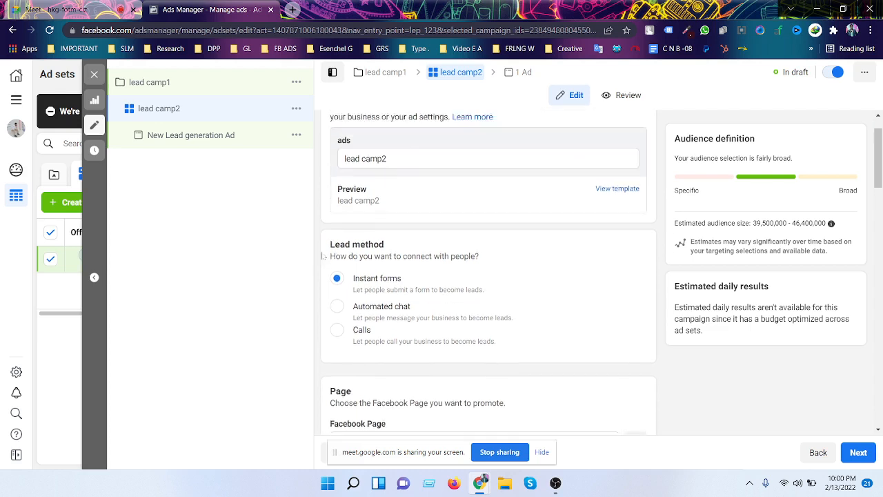
scroll(322, 255, "up", 1)
scroll(323, 254, "down", 1)
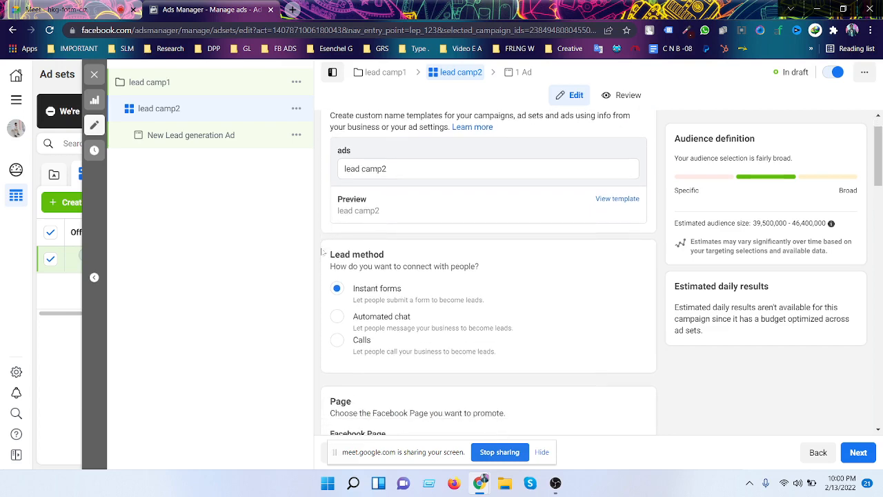
scroll(322, 252, "down", 1)
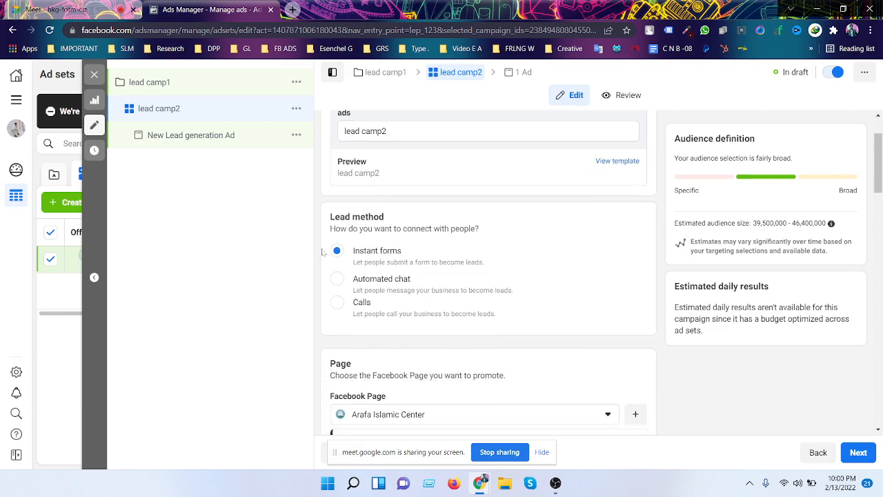
scroll(322, 253, "up", 2)
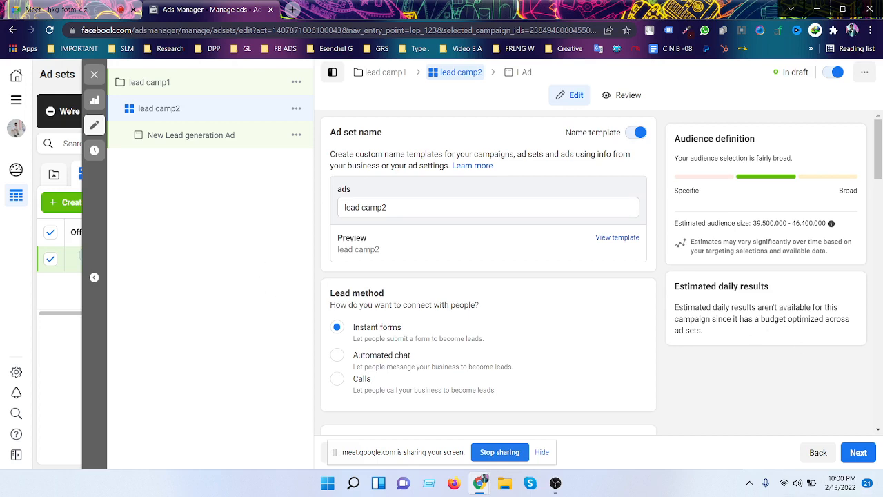
scroll(652, 283, "down", 1)
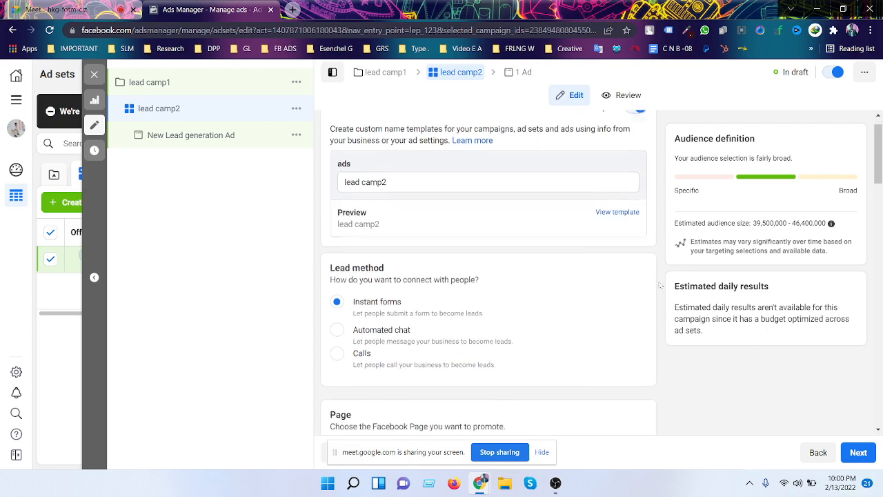
scroll(483, 207, "up", 1)
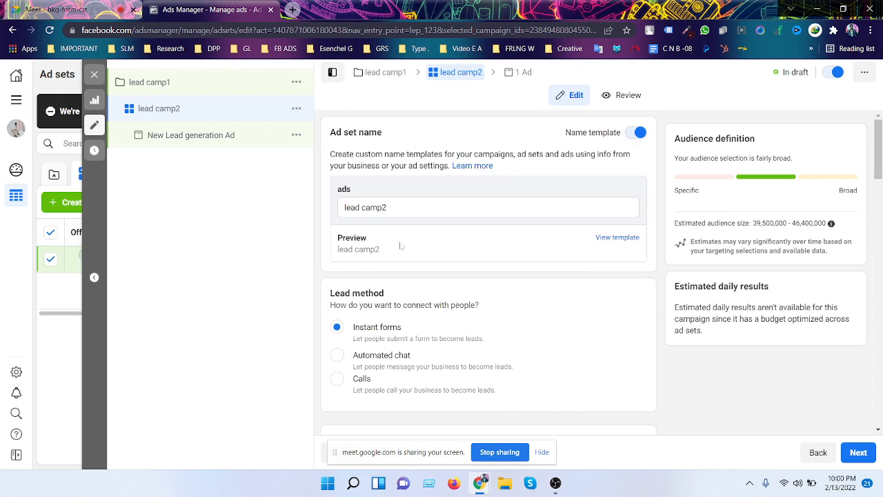
scroll(483, 221, "down", 1)
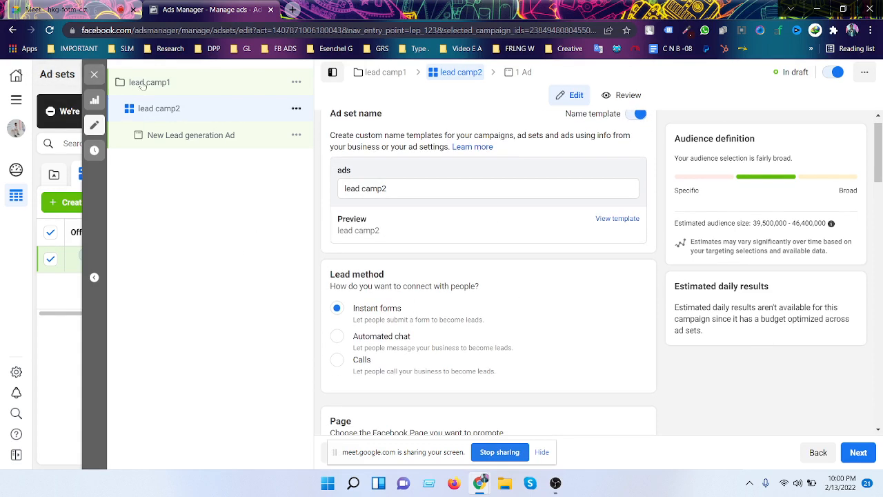
left_click(218, 82)
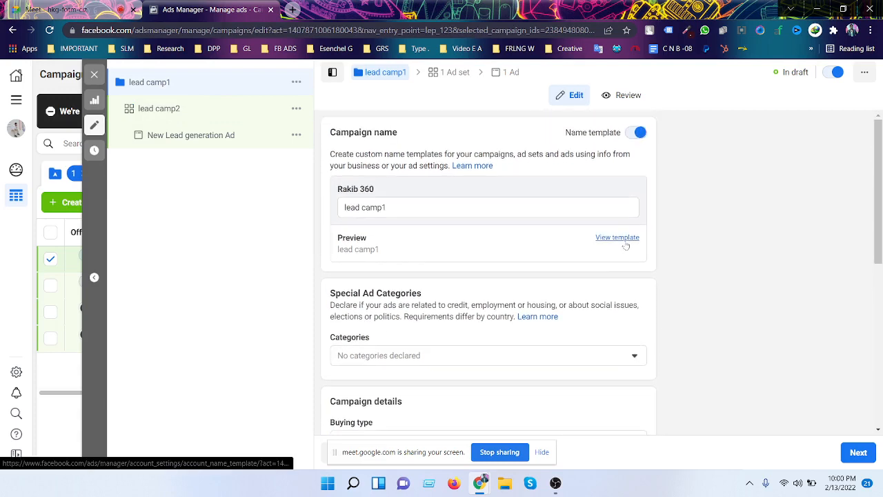
scroll(648, 256, "down", 3)
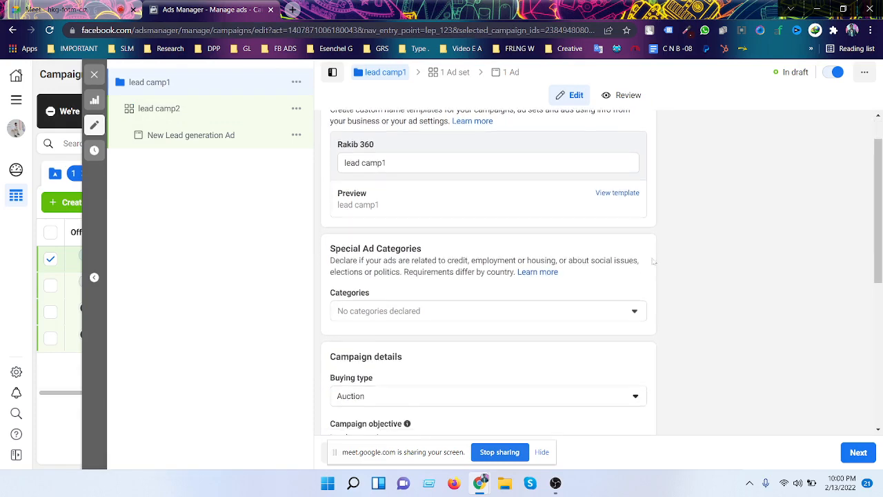
scroll(660, 261, "down", 3)
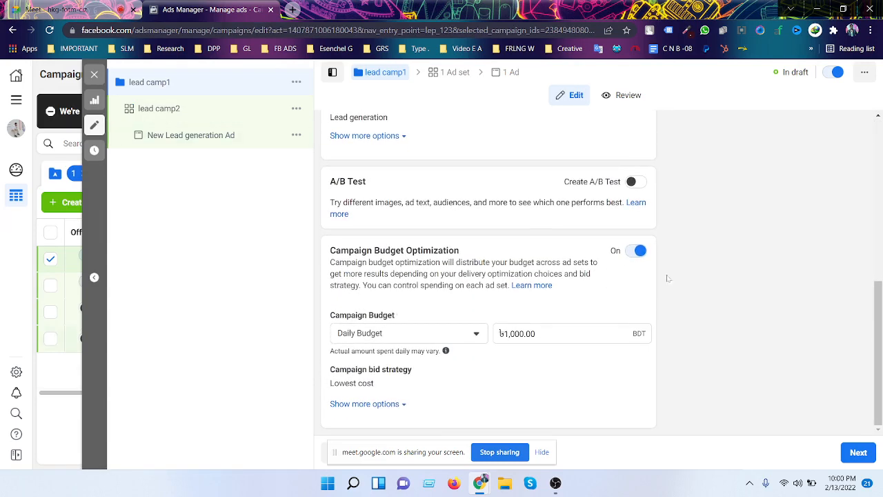
left_click(870, 460)
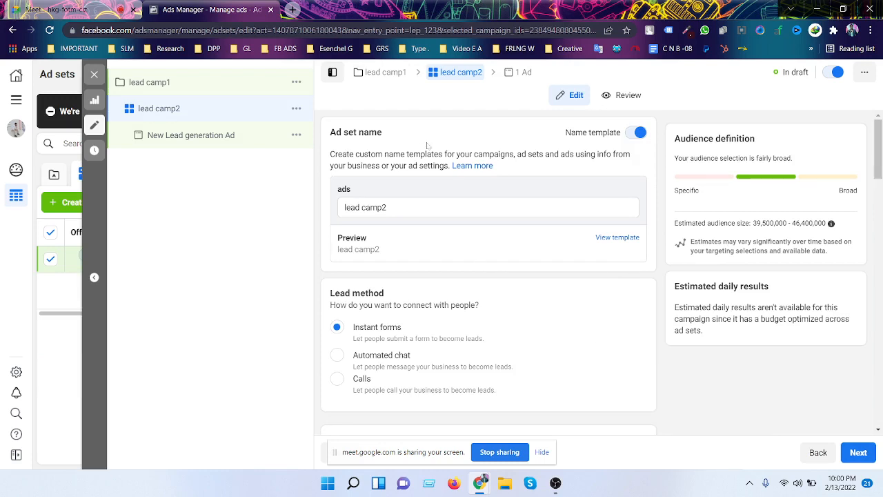
scroll(421, 401, "down", 1)
scroll(421, 345, "down", 3)
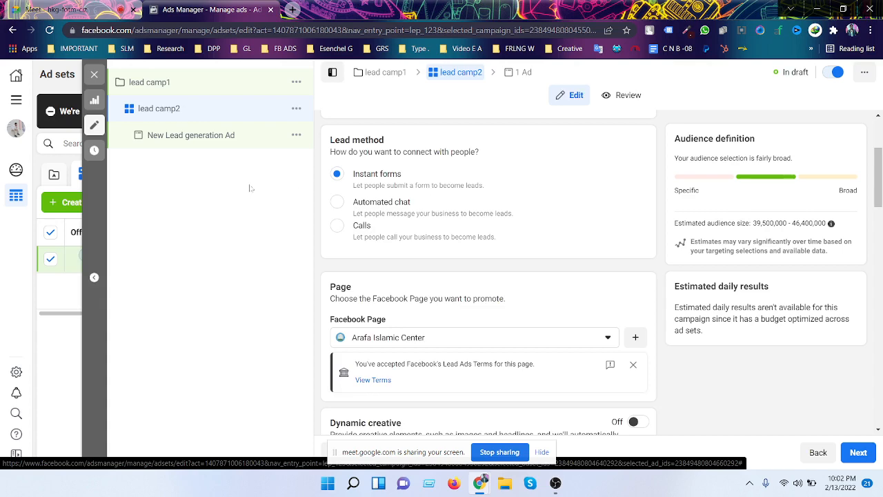
scroll(482, 241, "down", 1)
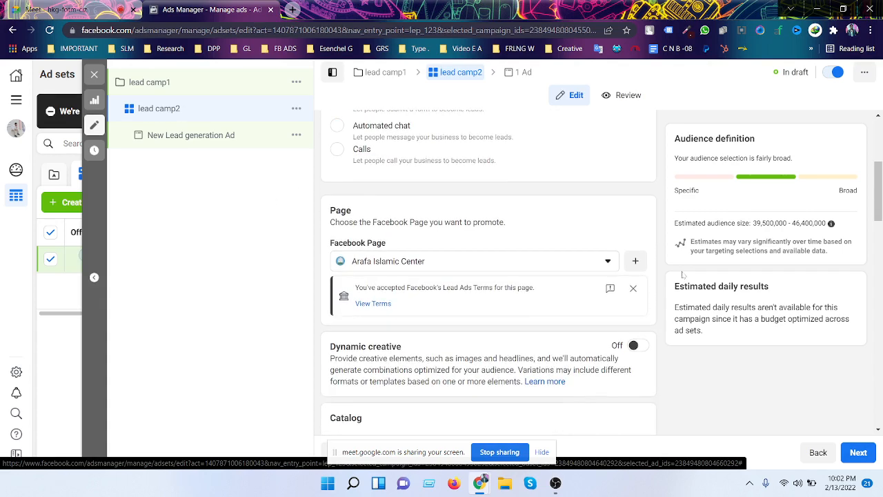
scroll(683, 274, "up", 2)
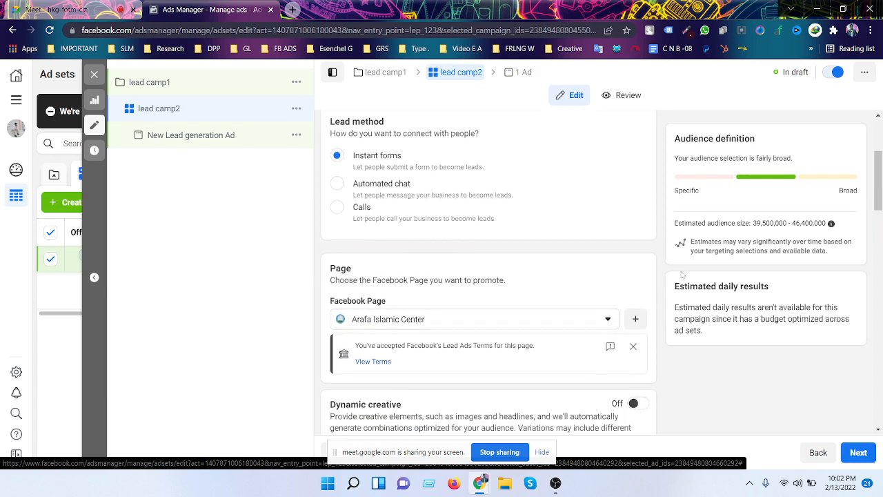
scroll(682, 275, "down", 1)
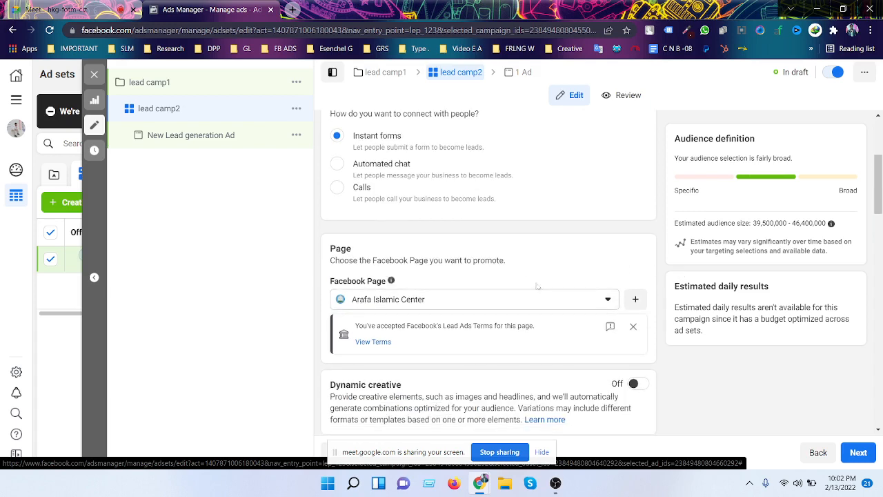
scroll(493, 249, "down", 2)
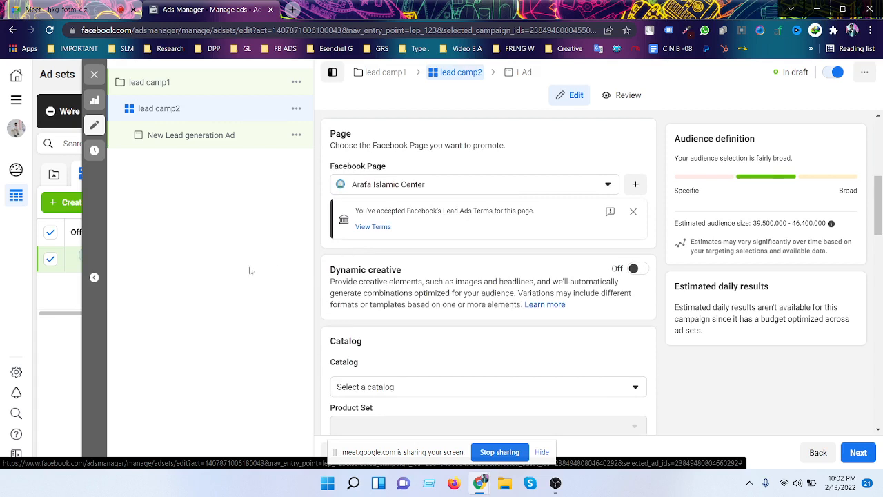
scroll(328, 353, "up", 1)
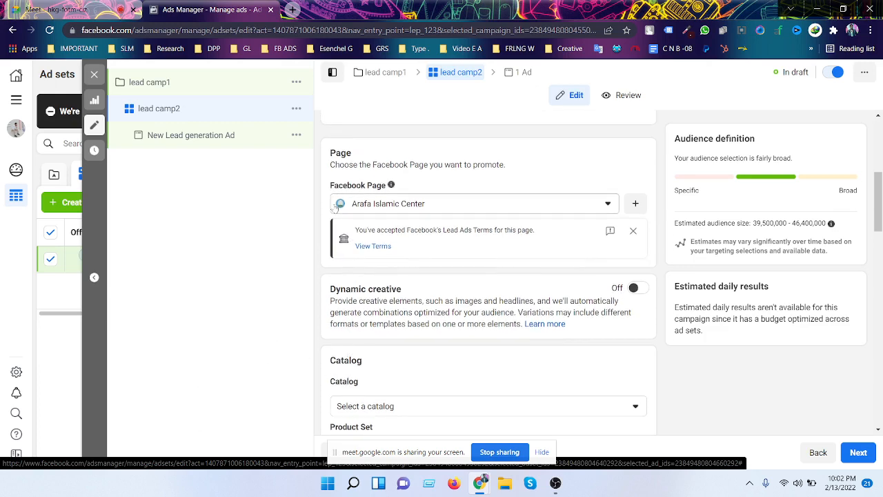
- Switch the promoted Facebook Page to a page from another account group
left_click(606, 207)
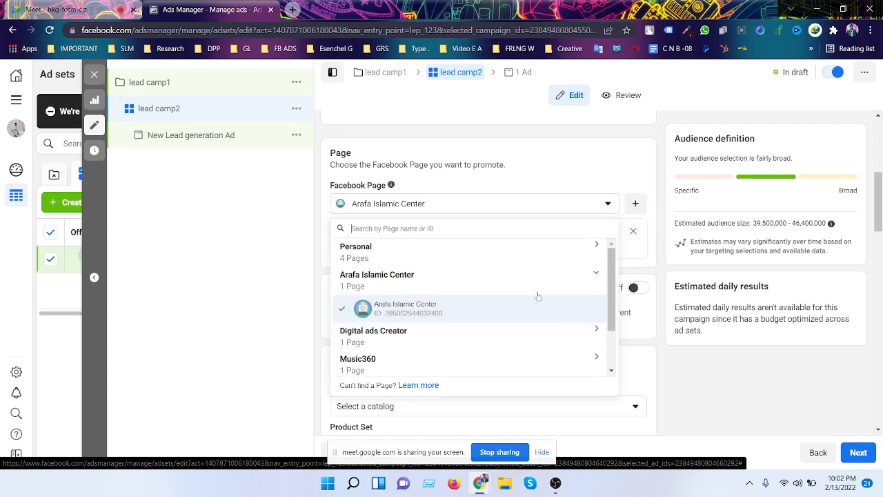
scroll(523, 300, "down", 2)
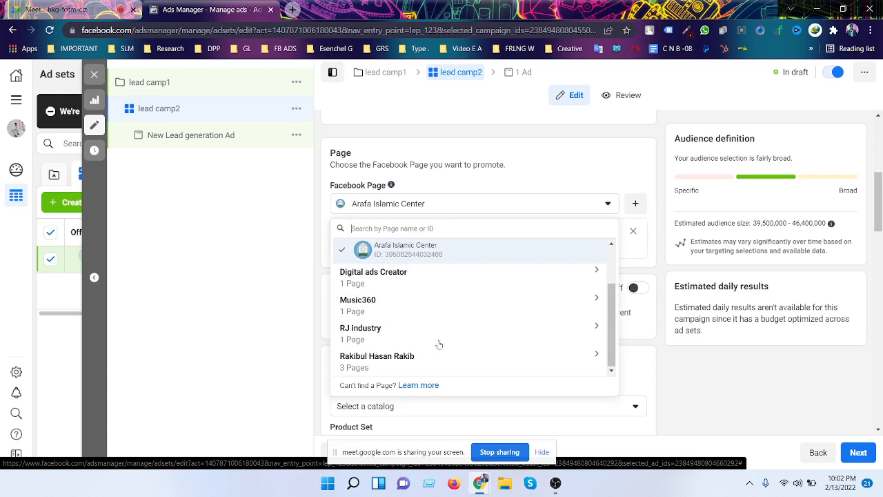
left_click(397, 360)
scroll(471, 334, "down", 2)
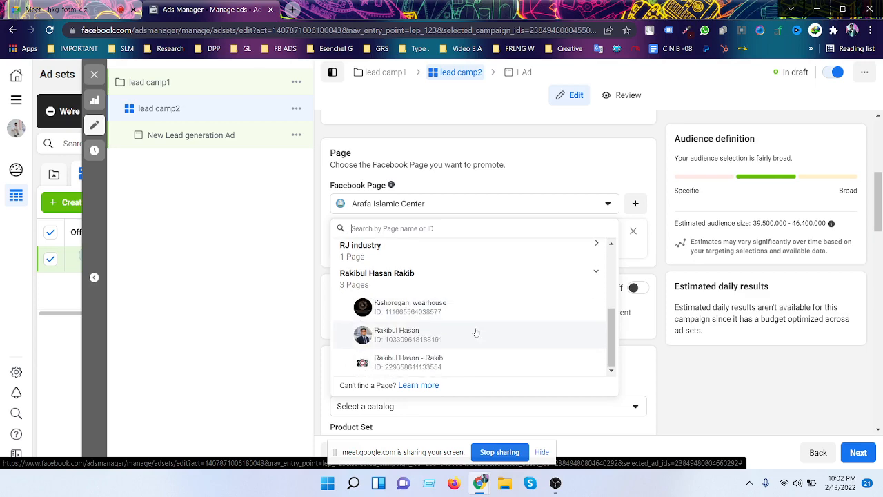
left_click(405, 336)
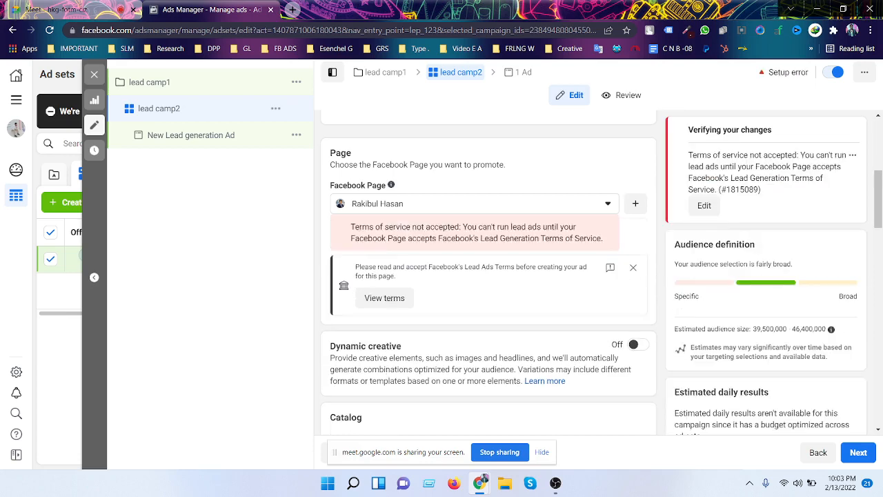
scroll(485, 259, "up", 1)
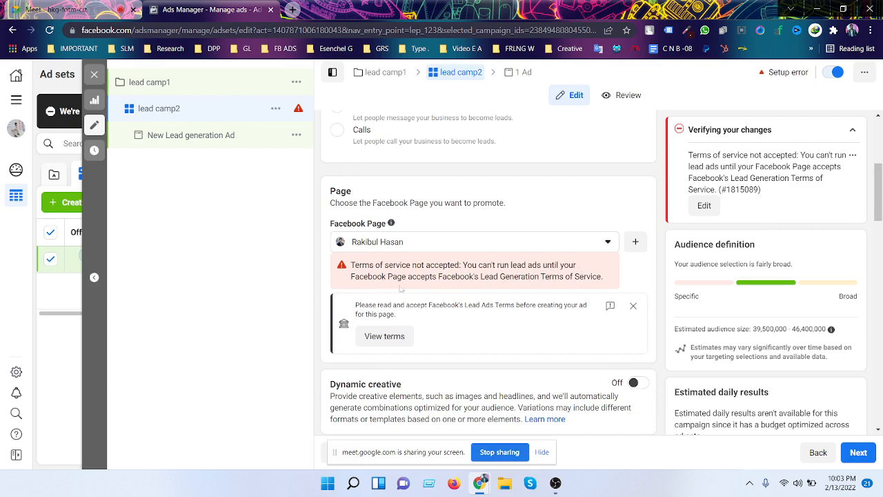
scroll(431, 297, "down", 1)
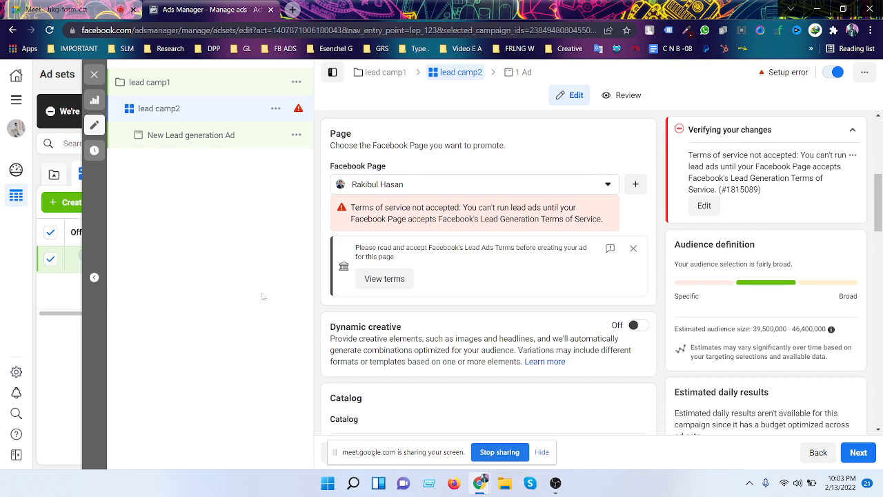
- Read through and accept the Lead Ad Terms for the newly selected page
left_click(377, 279)
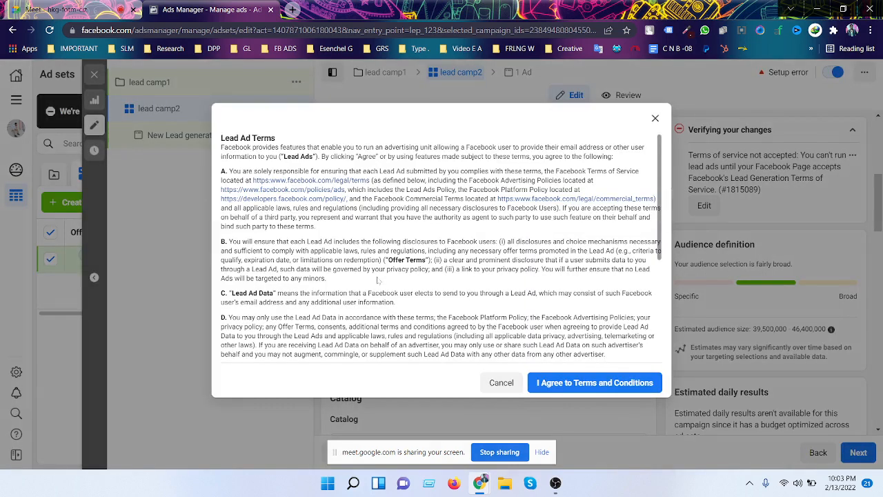
scroll(440, 249, "down", 3)
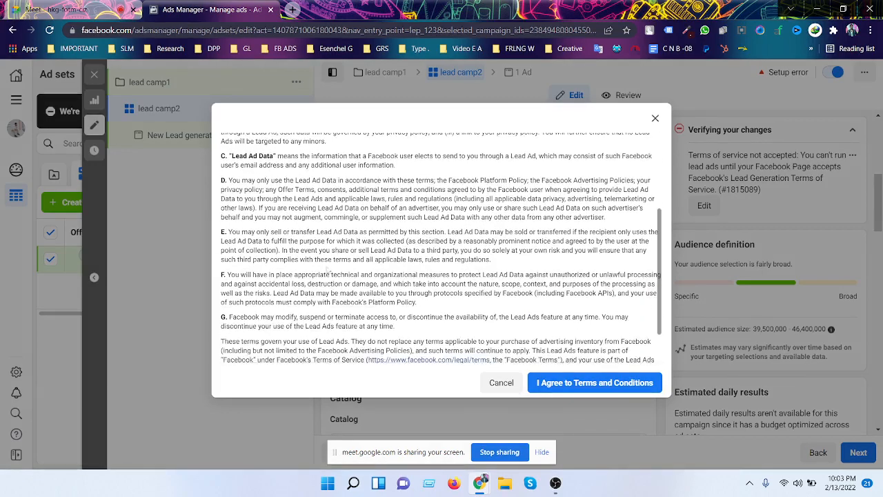
scroll(465, 267, "up", 5)
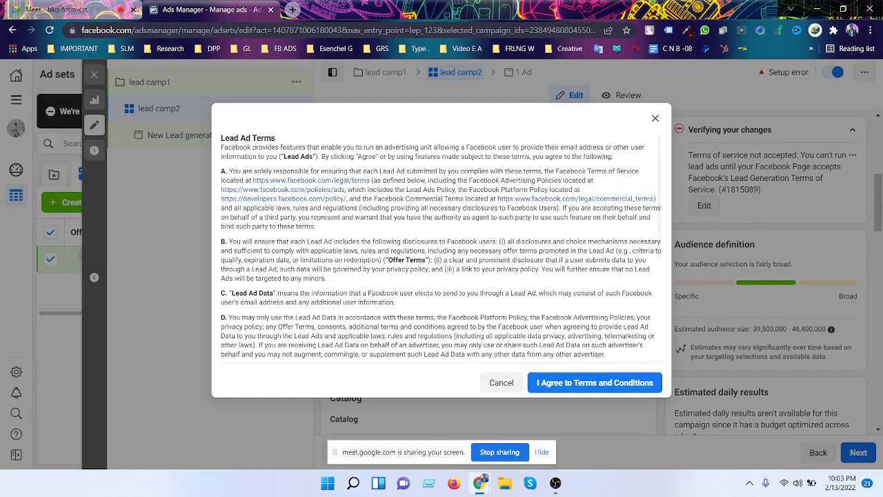
scroll(440, 248, "down", 2)
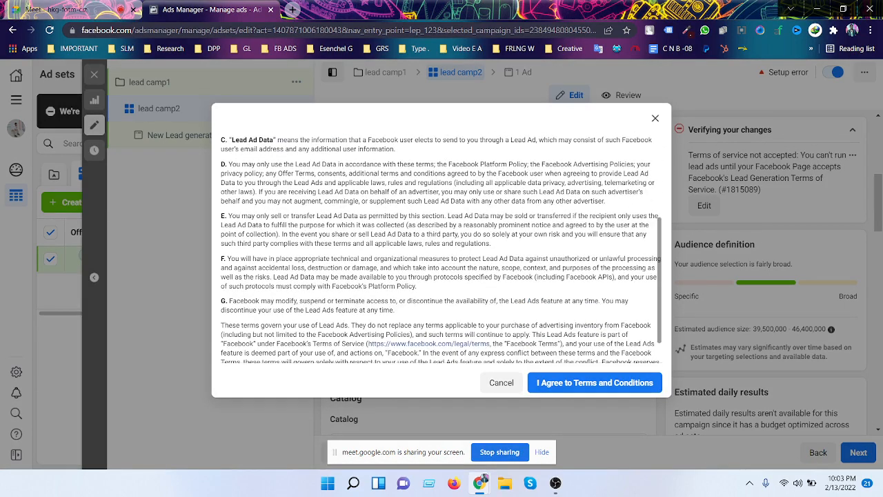
scroll(440, 248, "down", 1)
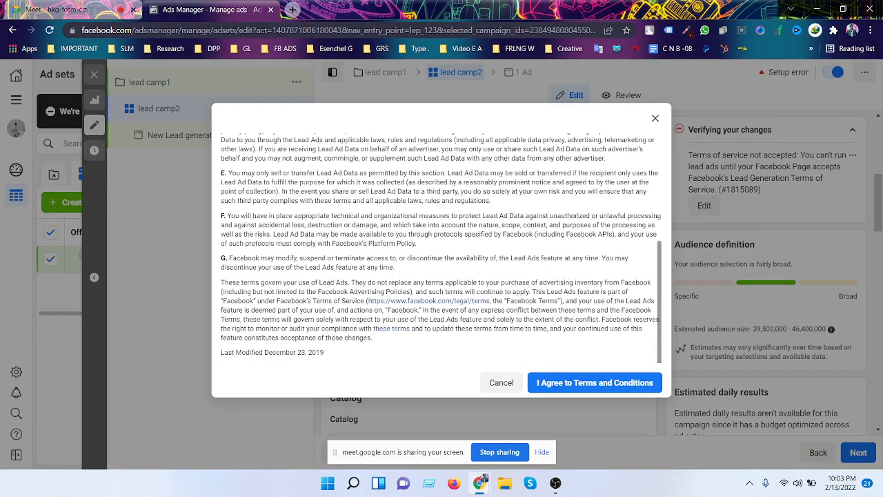
left_click(610, 390)
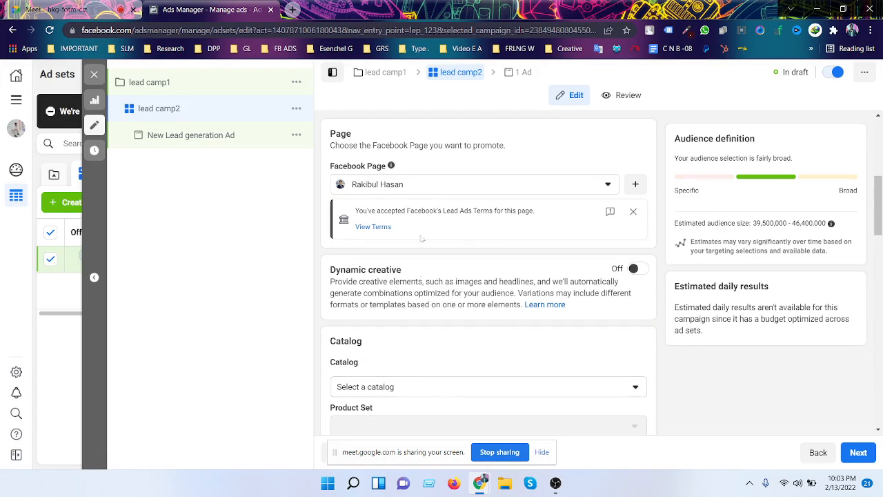
scroll(418, 239, "down", 1)
mouse_move(378, 331)
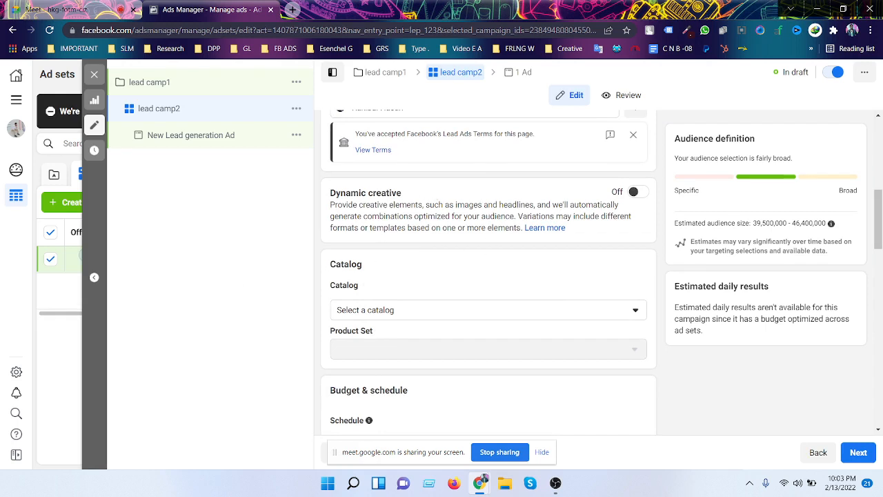
scroll(499, 218, "down", 1)
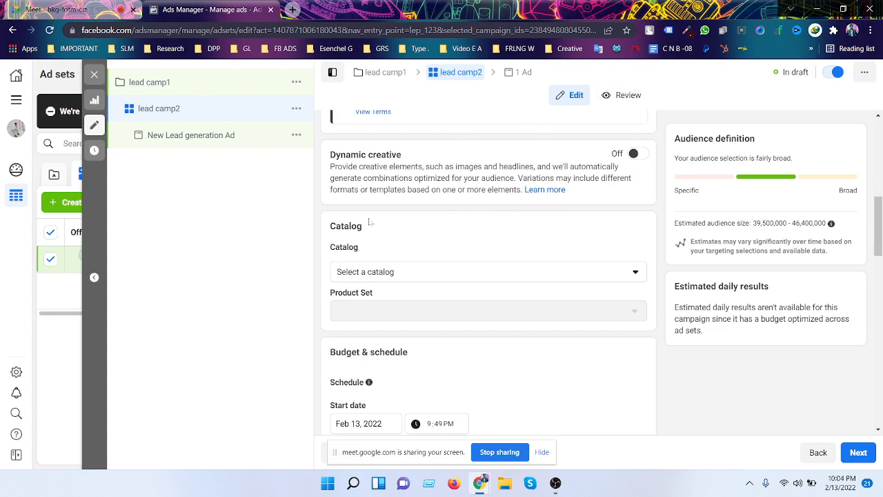
scroll(315, 222, "down", 2)
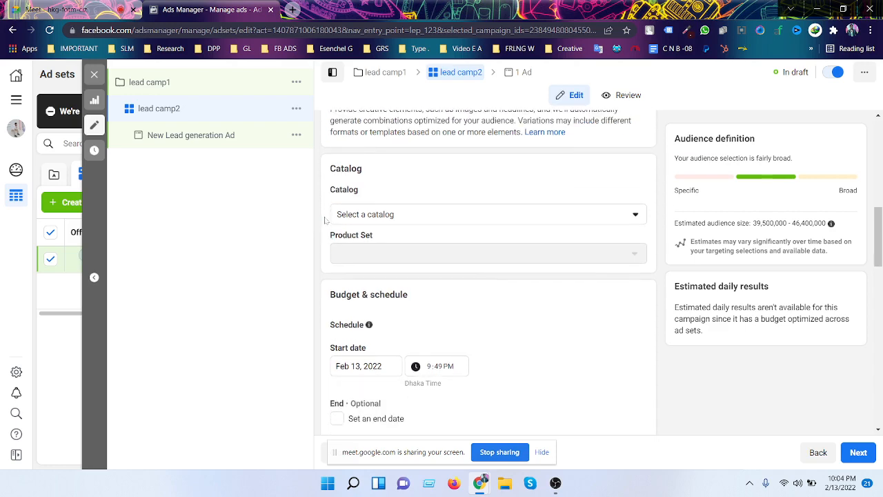
left_click(442, 217)
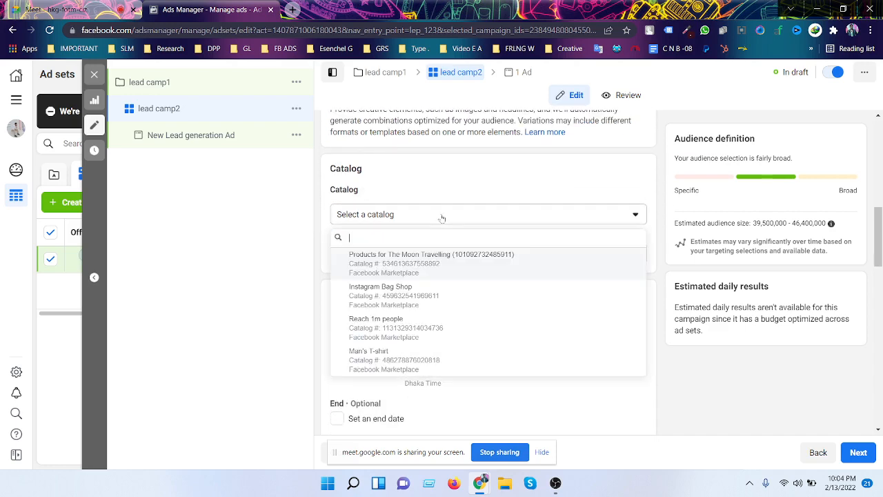
scroll(509, 178, "down", 1)
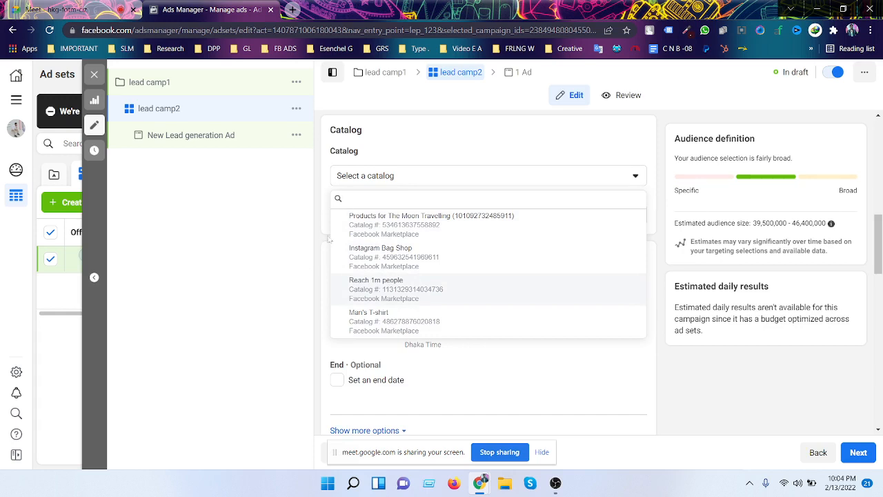
left_click(329, 239)
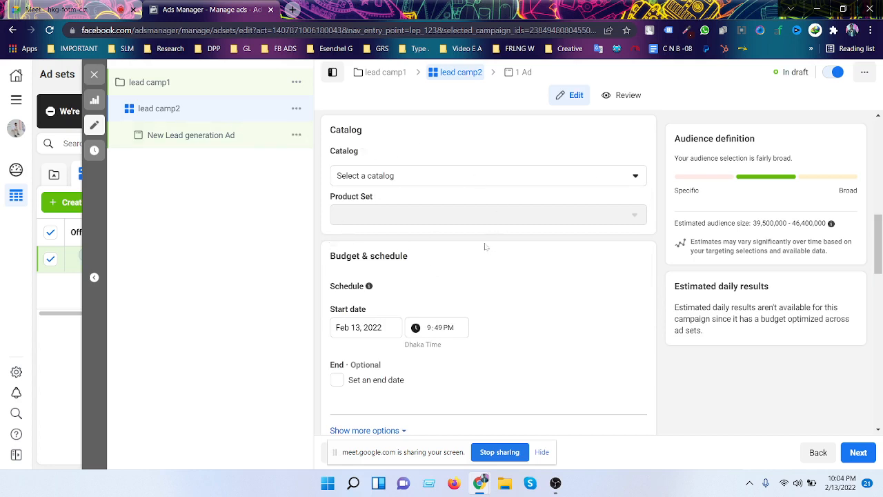
scroll(568, 218, "down", 1)
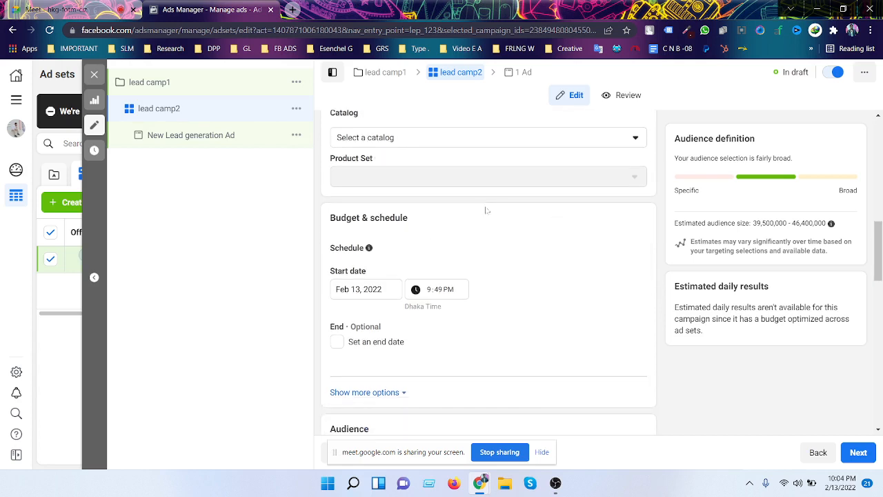
scroll(455, 179, "up", 2)
scroll(442, 188, "down", 1)
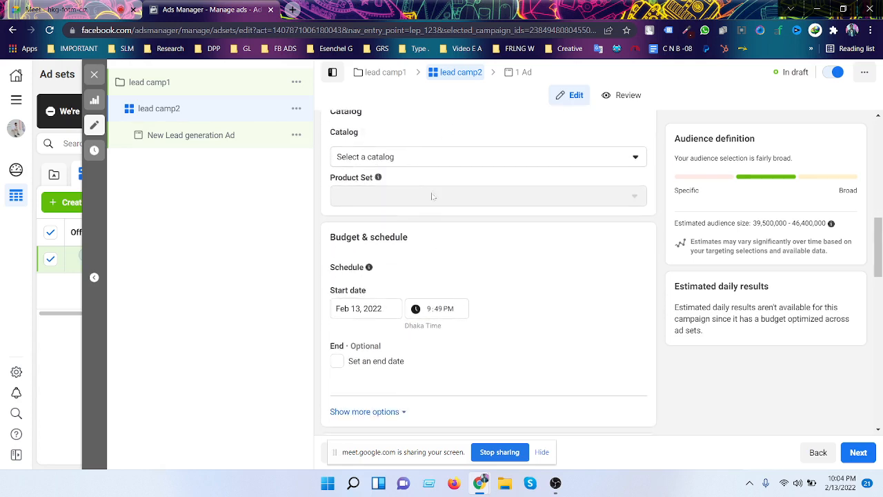
scroll(574, 219, "down", 1)
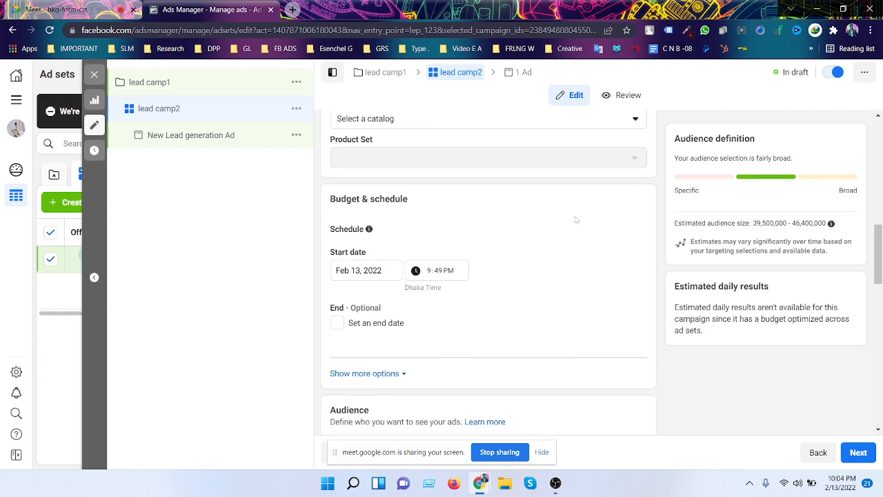
scroll(576, 219, "down", 1)
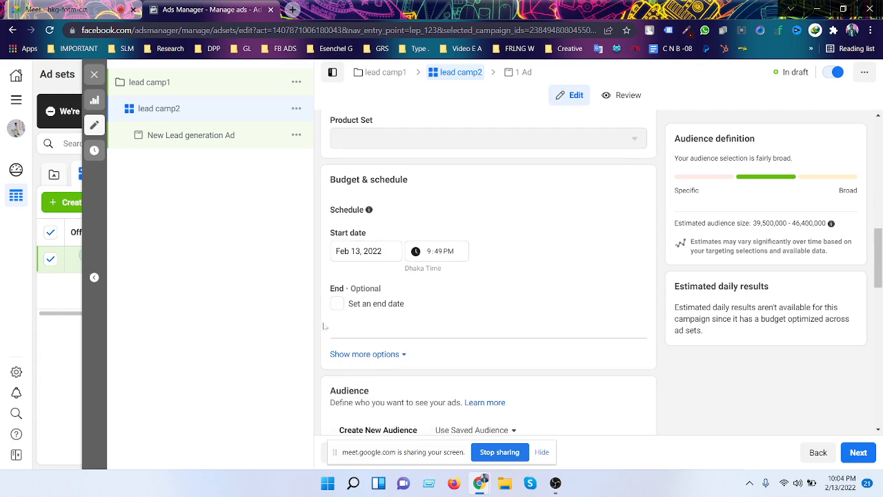
scroll(386, 226, "down", 2)
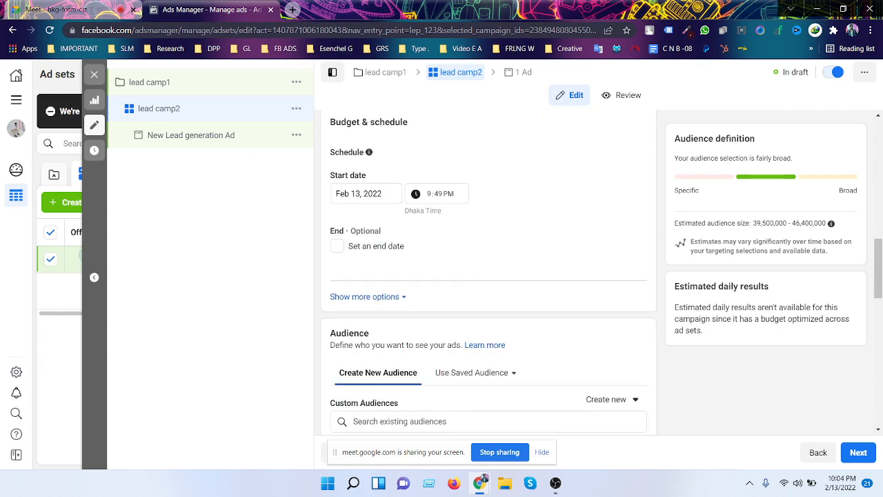
- Set the ad set's start date to February 14, 2022
left_click(359, 193)
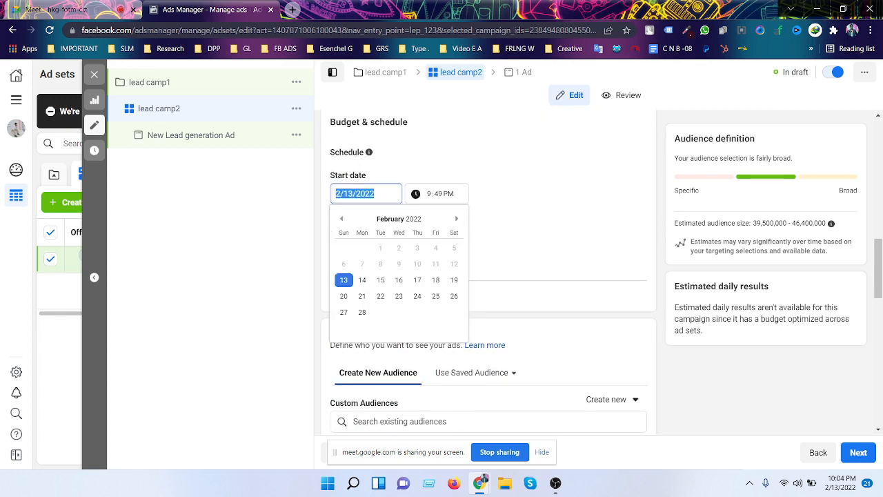
left_click(437, 194)
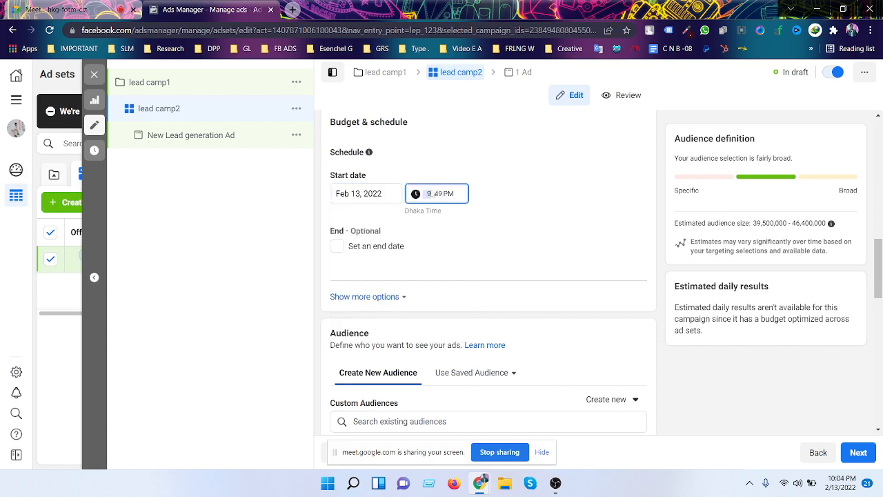
left_click(360, 195)
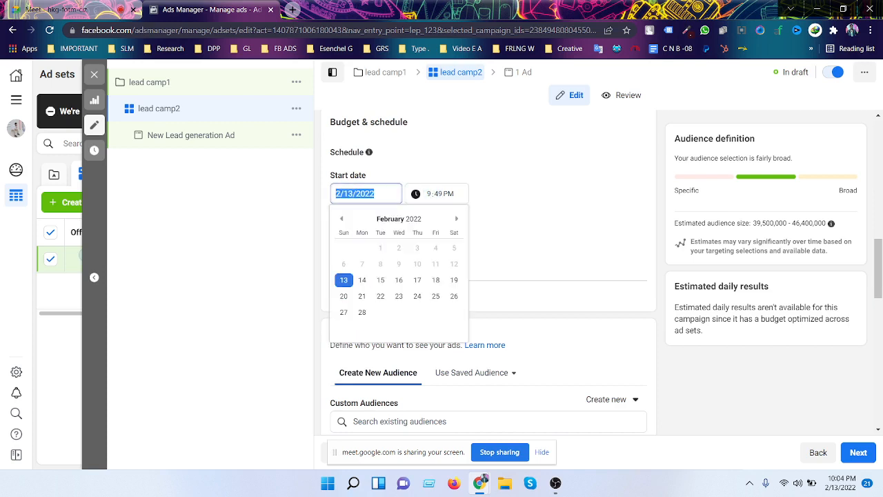
left_click(364, 279)
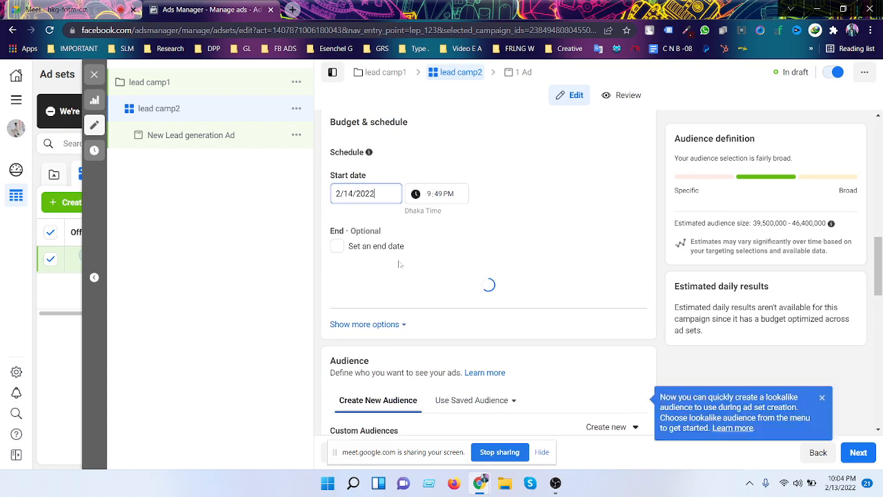
- Add an end date of February 21, 2022 at 12:00 AM
left_click(365, 246)
scroll(423, 243, "down", 1)
left_click(372, 214)
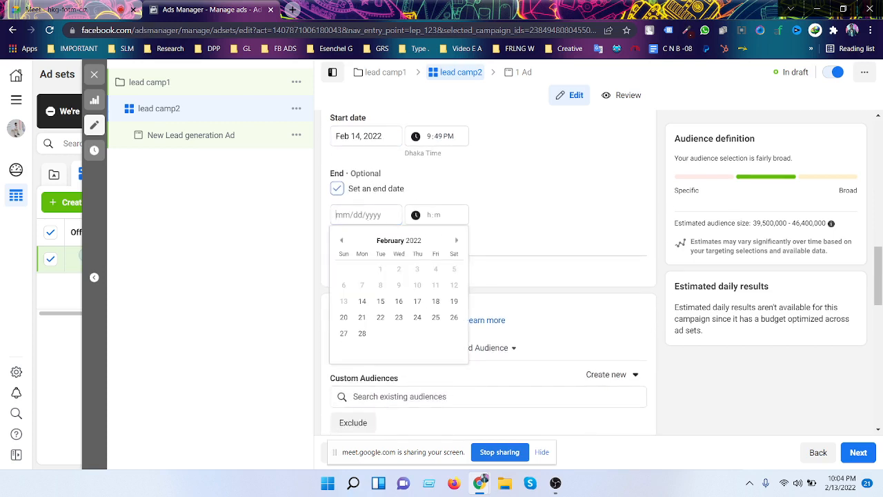
left_click(361, 318)
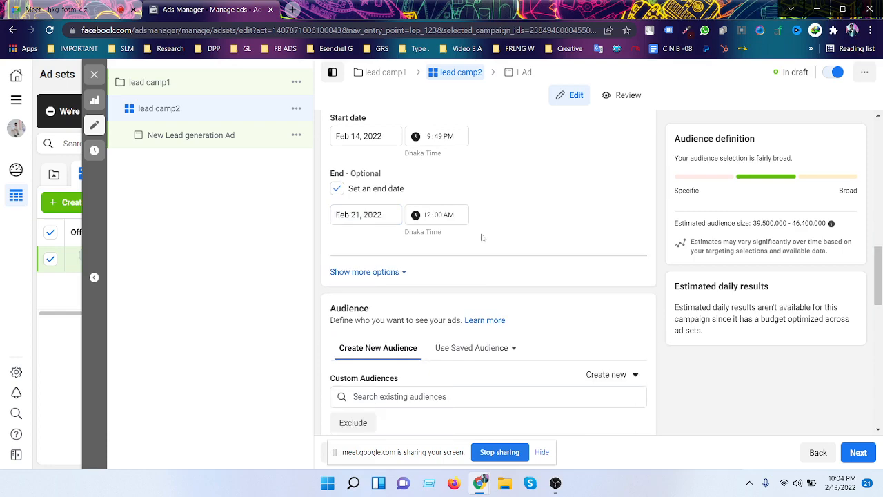
scroll(482, 237, "down", 3)
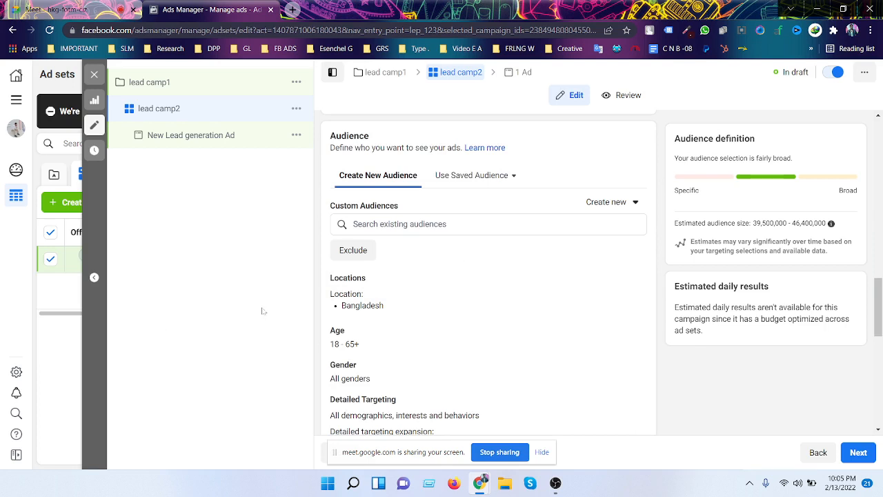
- Open the Gender targeting for editing, leaving it on all genders
scroll(529, 296, "down", 1)
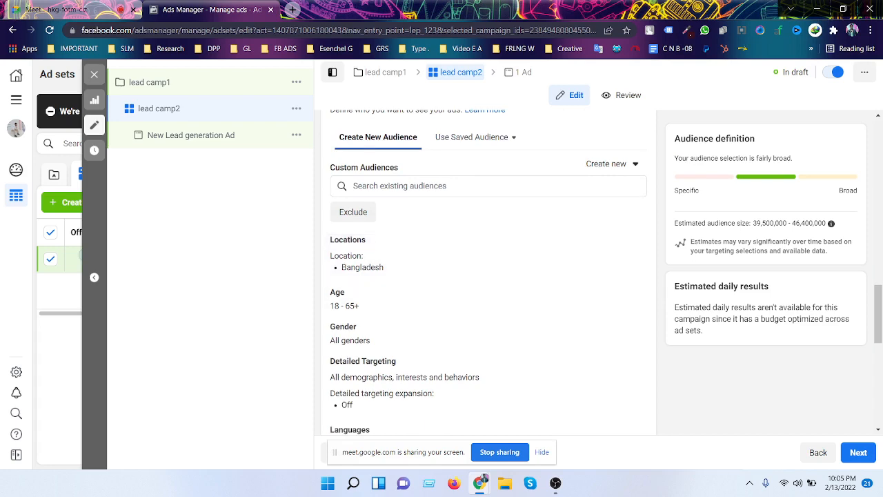
scroll(648, 304, "down", 2)
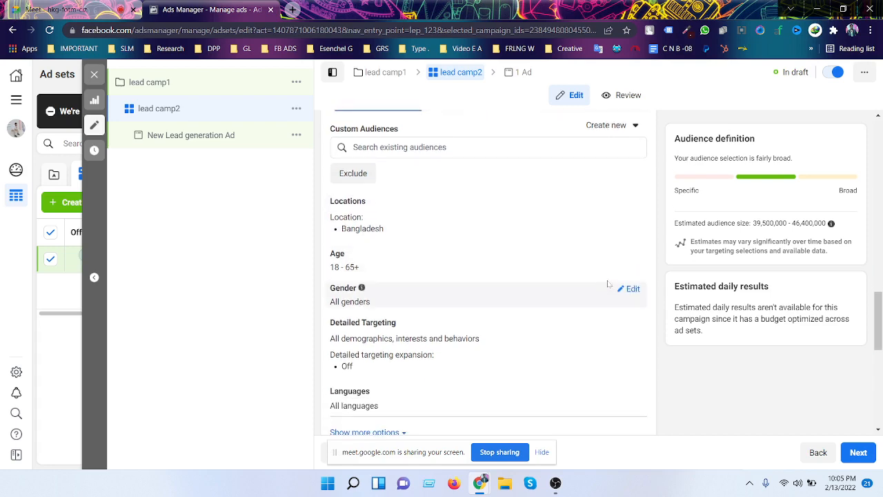
scroll(461, 253, "up", 3)
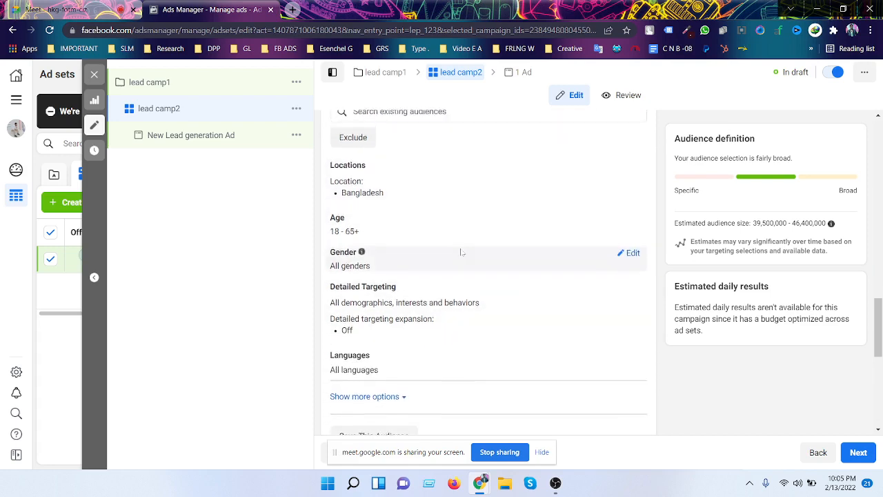
scroll(473, 206, "down", 2)
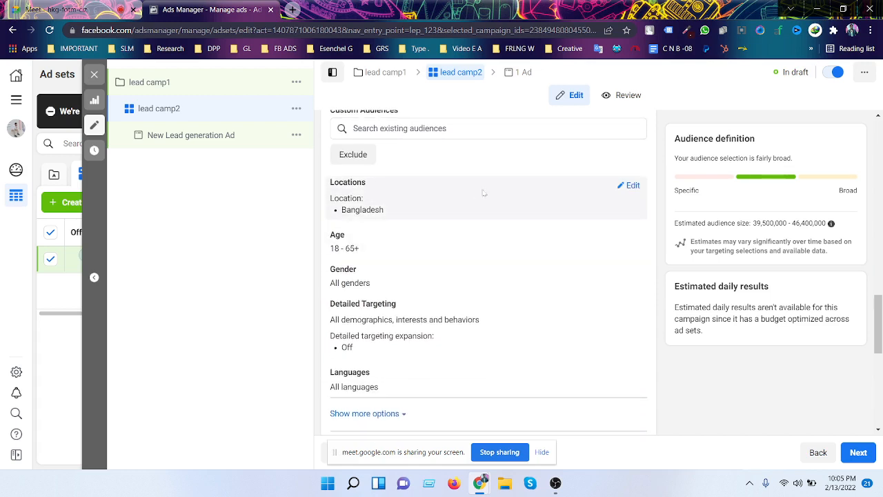
scroll(486, 196, "down", 1)
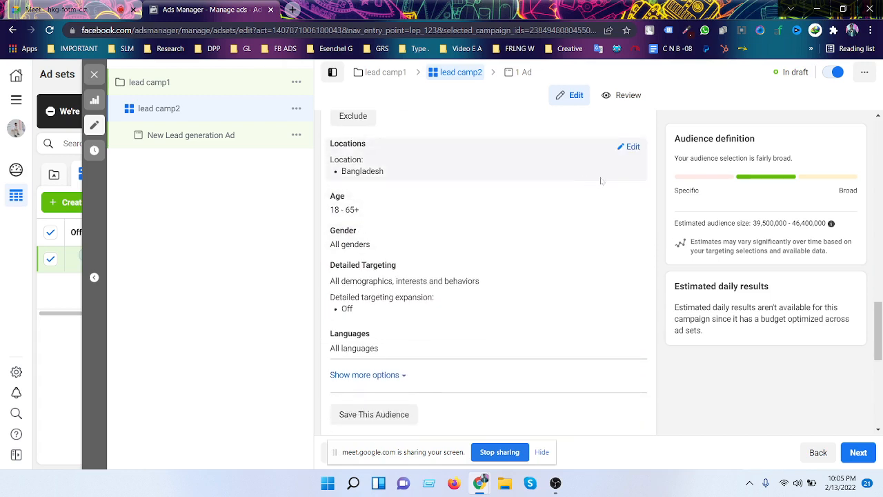
scroll(564, 182, "down", 1)
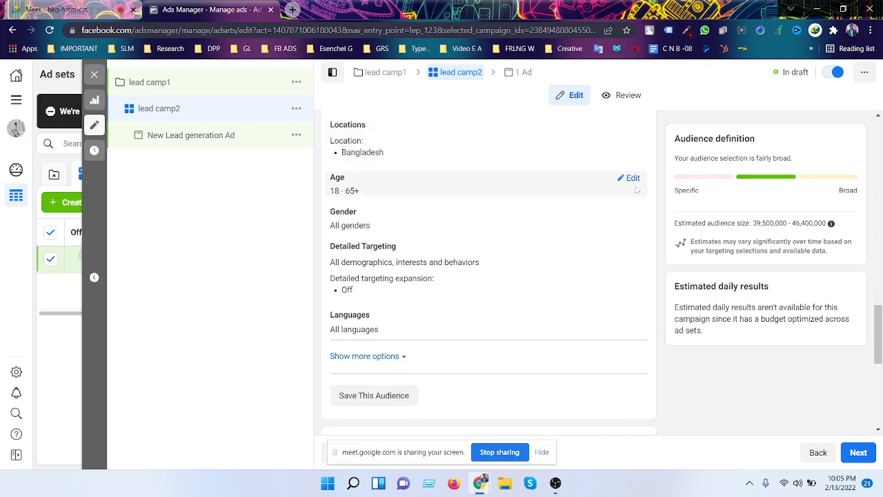
scroll(445, 181, "down", 1)
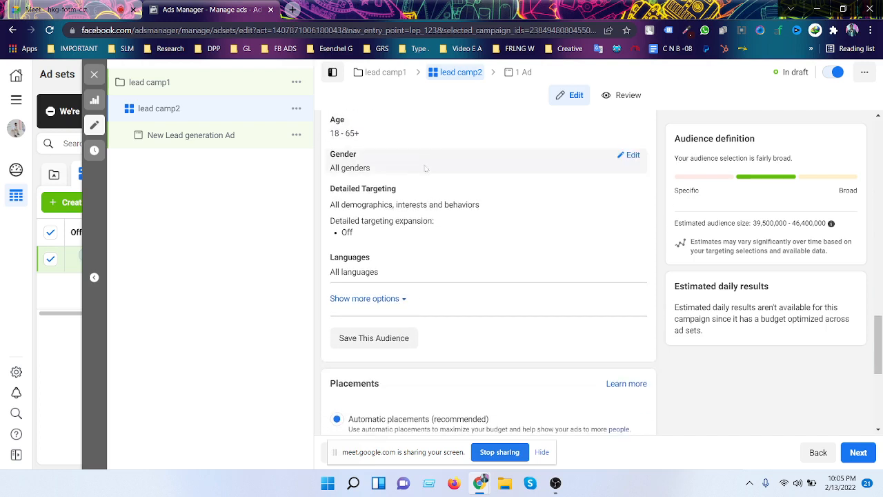
left_click(361, 153)
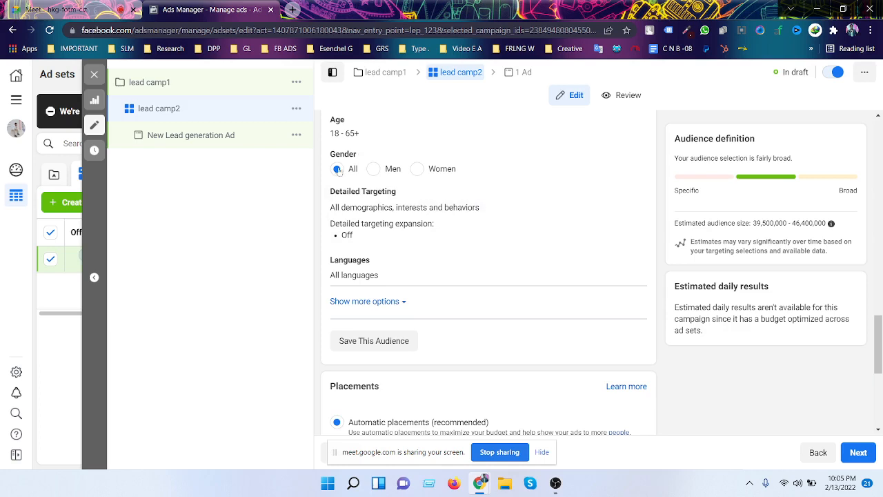
- Open Detailed Targeting and its search box, leaving no interests added
scroll(442, 182, "down", 1)
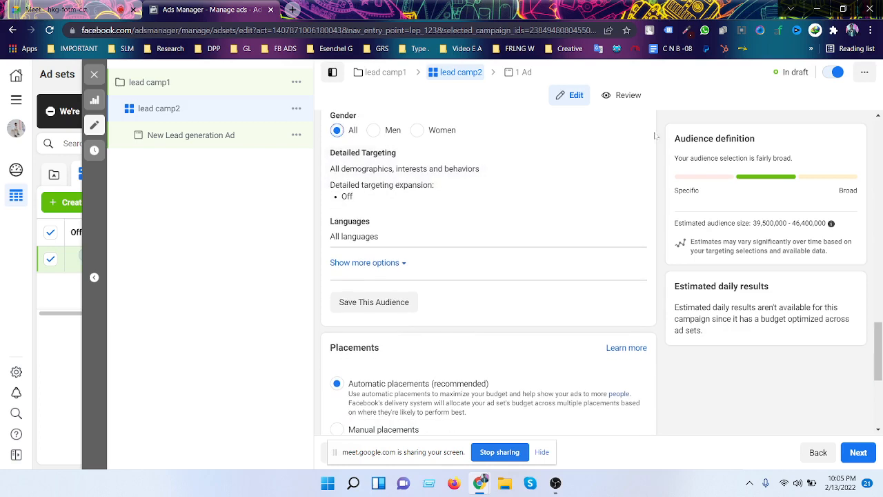
left_click(635, 160)
scroll(491, 176, "down", 1)
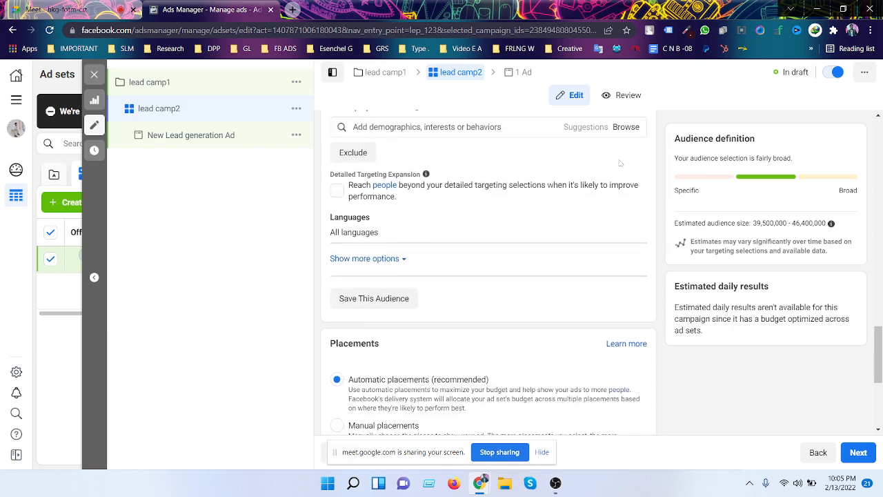
scroll(491, 176, "up", 1)
left_click(491, 183)
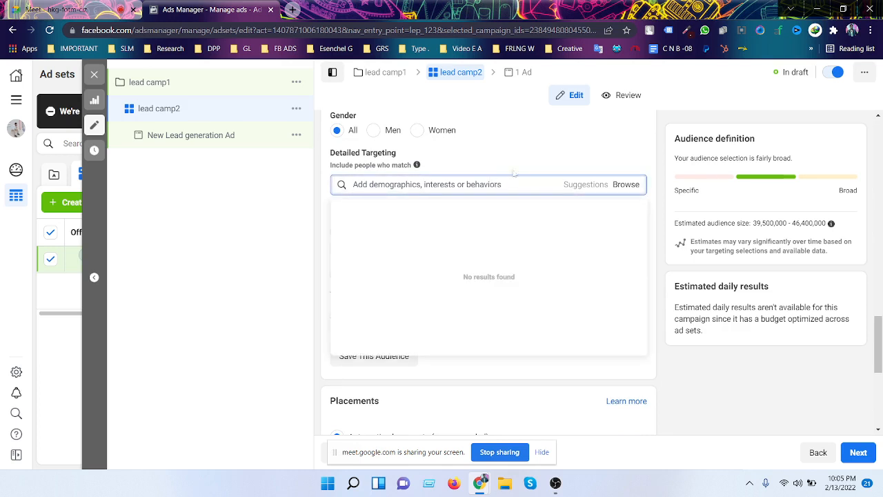
left_click(513, 172)
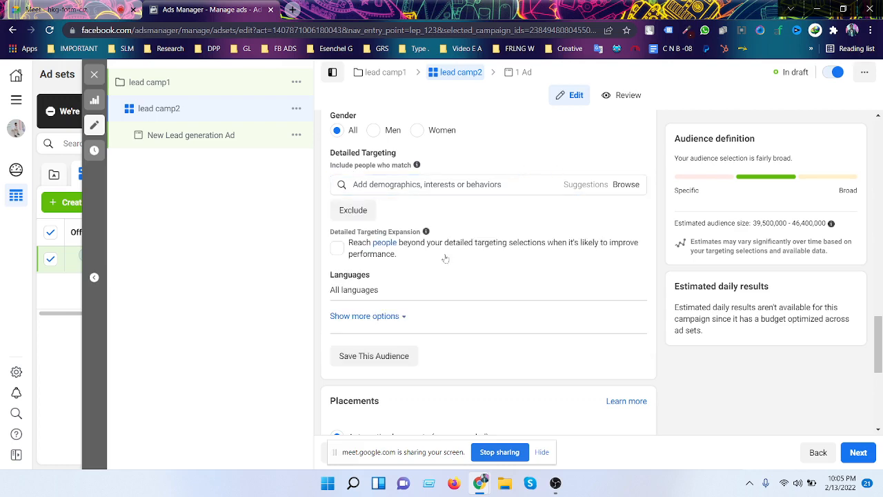
scroll(445, 258, "down", 1)
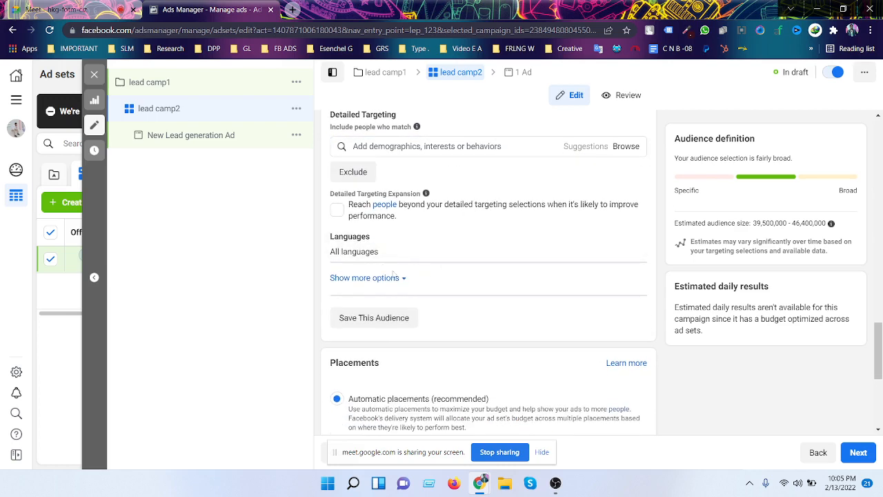
scroll(511, 214, "down", 3)
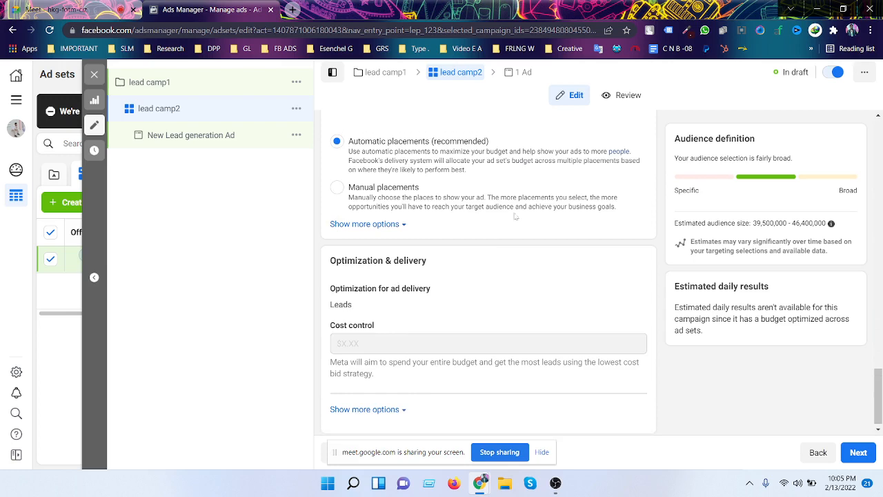
- Switch the ad set to Manual placements on Facebook, Instagram and Audience Network
scroll(515, 216, "up", 3)
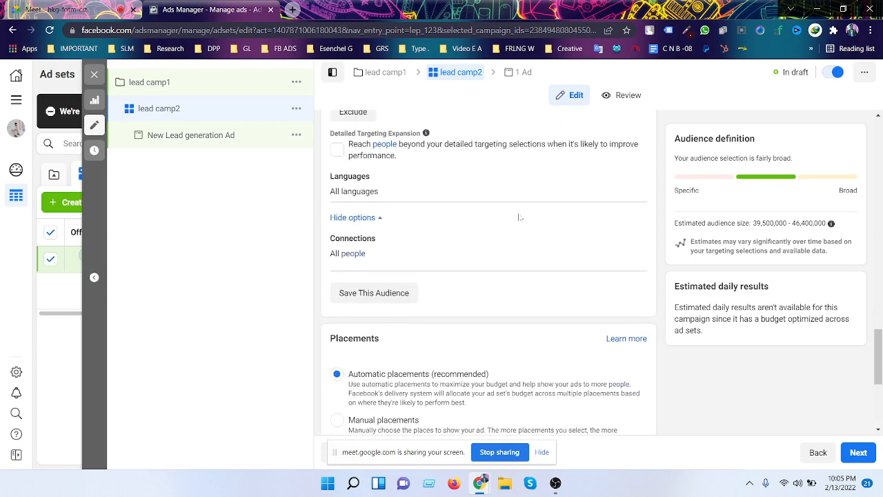
scroll(520, 218, "down", 1)
scroll(520, 218, "down", 2)
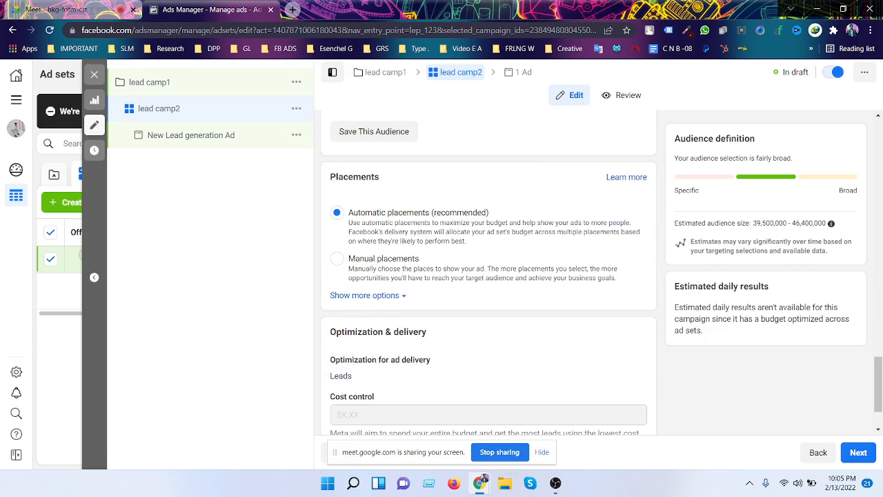
scroll(393, 207, "down", 1)
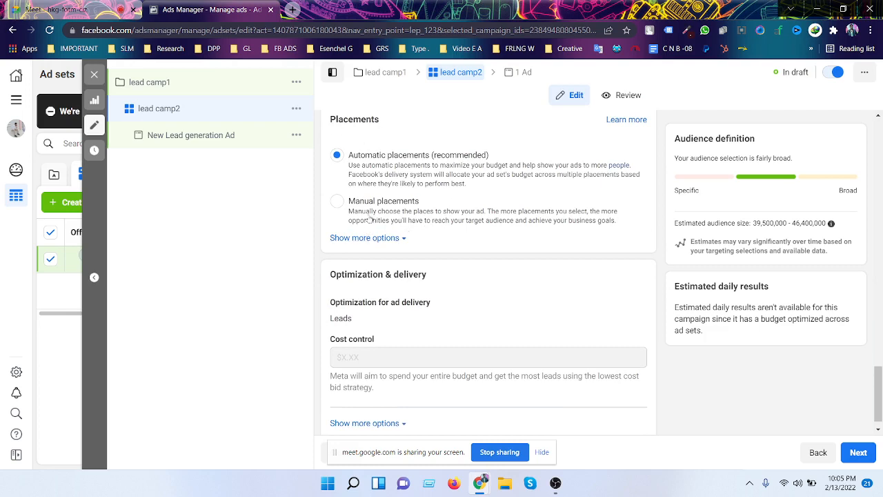
left_click(512, 208)
- Review placements, reveal the per-Impression delivery options, and continue to the ad level
scroll(512, 207, "down", 2)
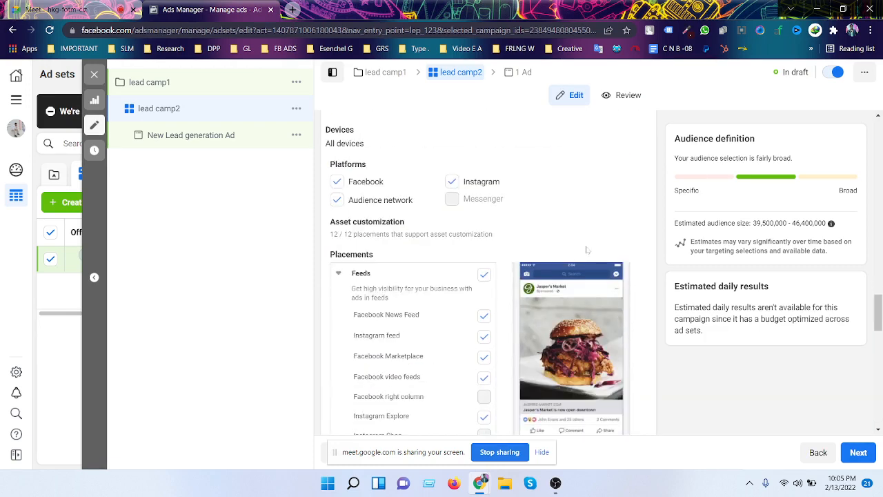
scroll(653, 250, "down", 5)
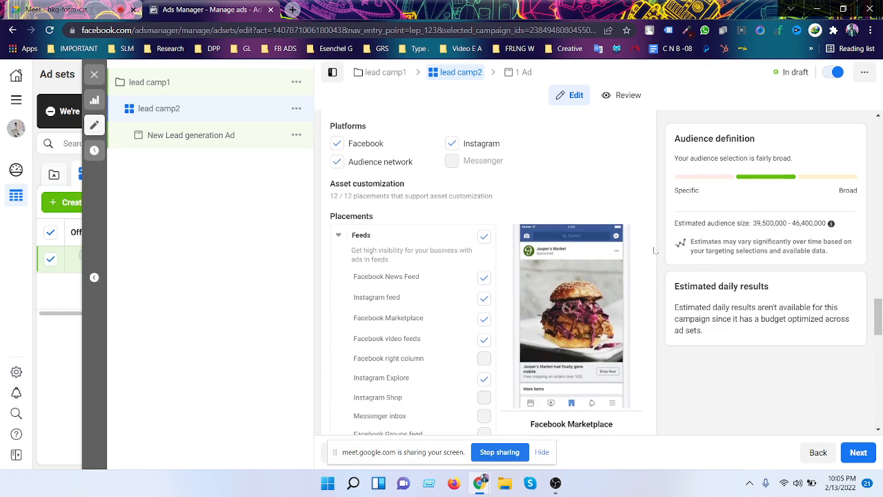
scroll(653, 279, "down", 10)
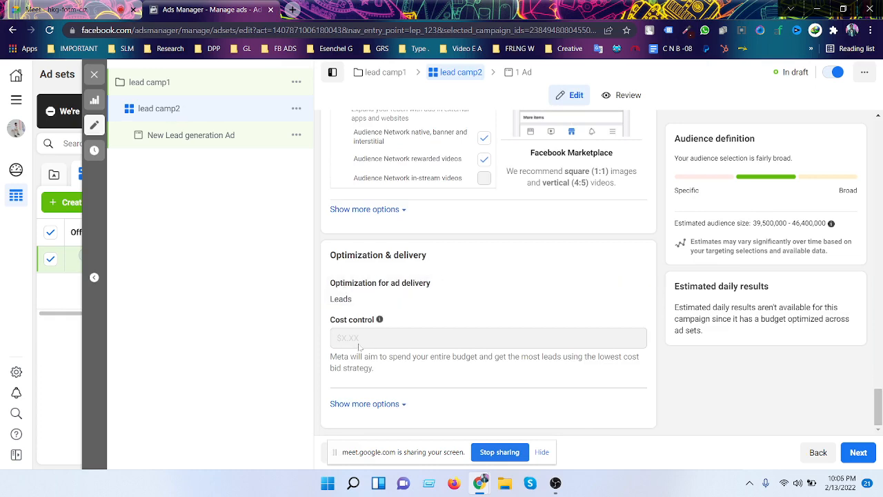
left_click(378, 405)
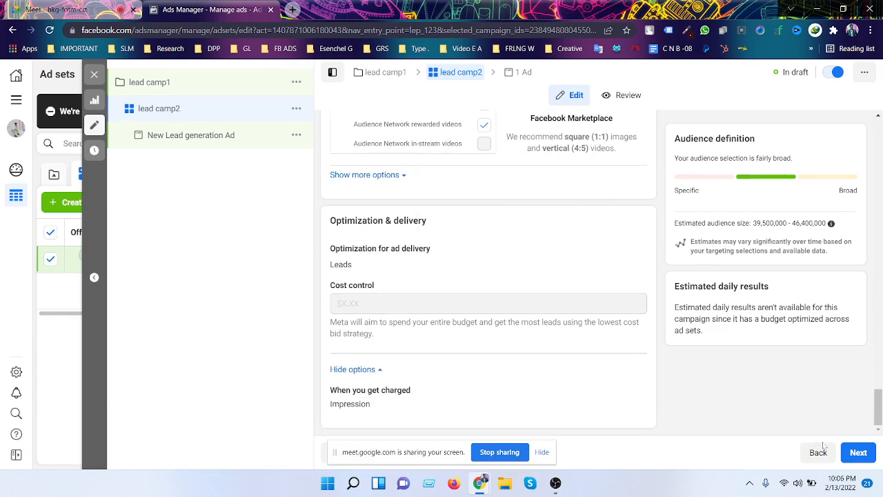
left_click(856, 451)
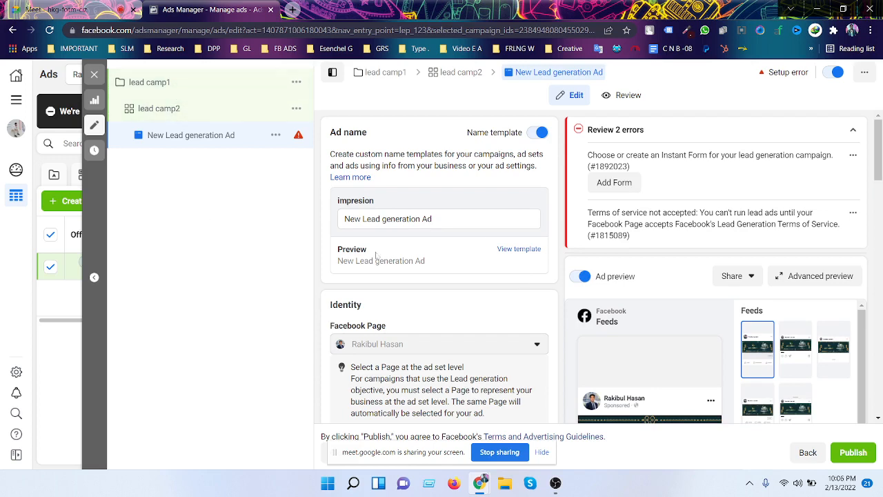
- Replace the ad name 'New Lead generation Ad' with 'lead camp3'
scroll(430, 197, "up", 1)
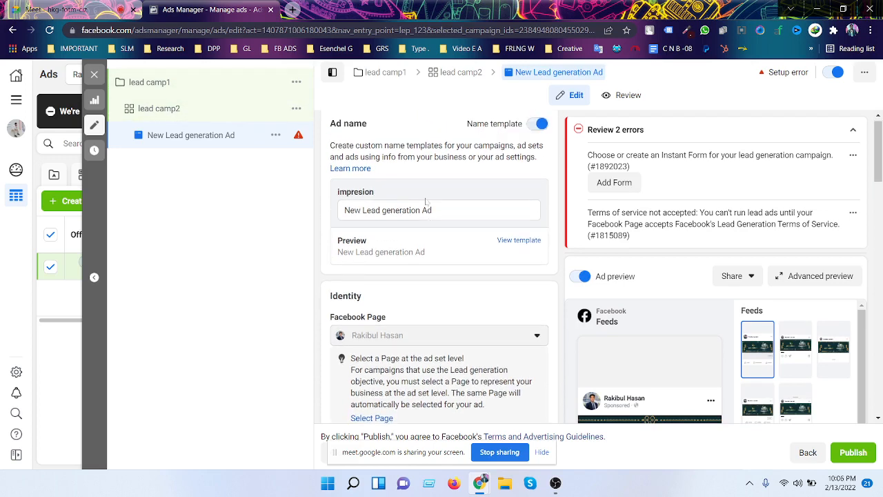
left_click(434, 219)
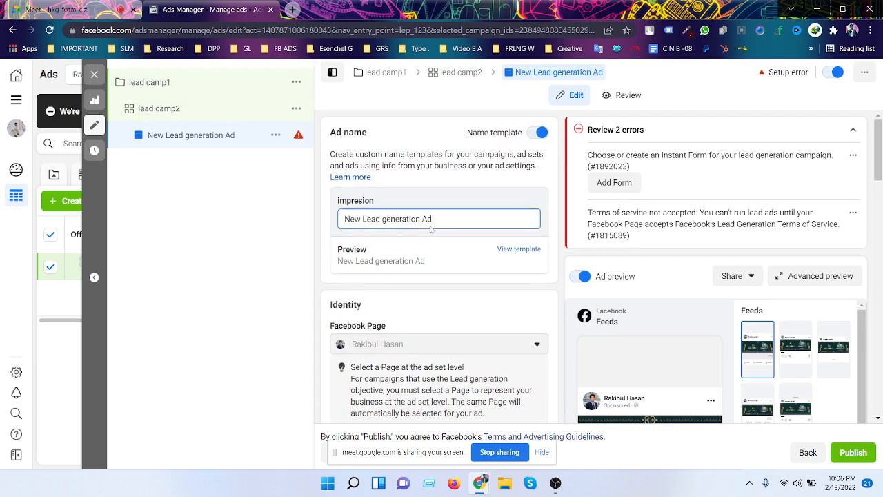
left_click_drag(434, 219, 332, 222)
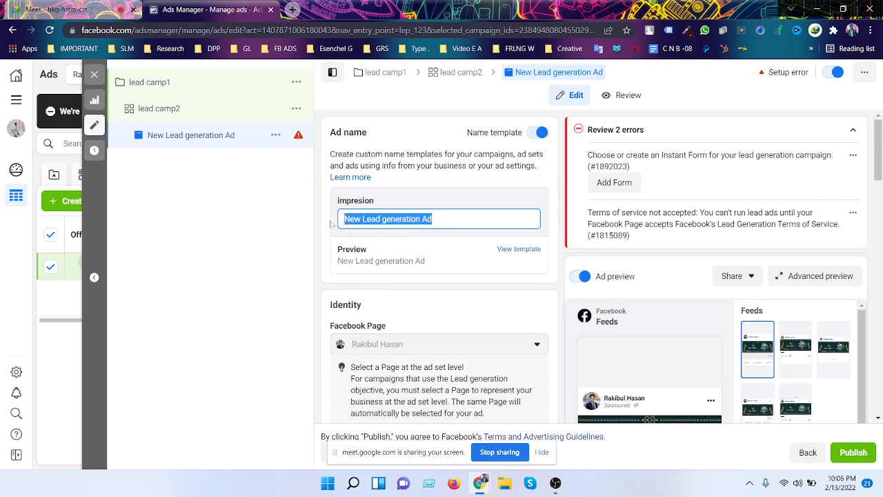
type("lea")
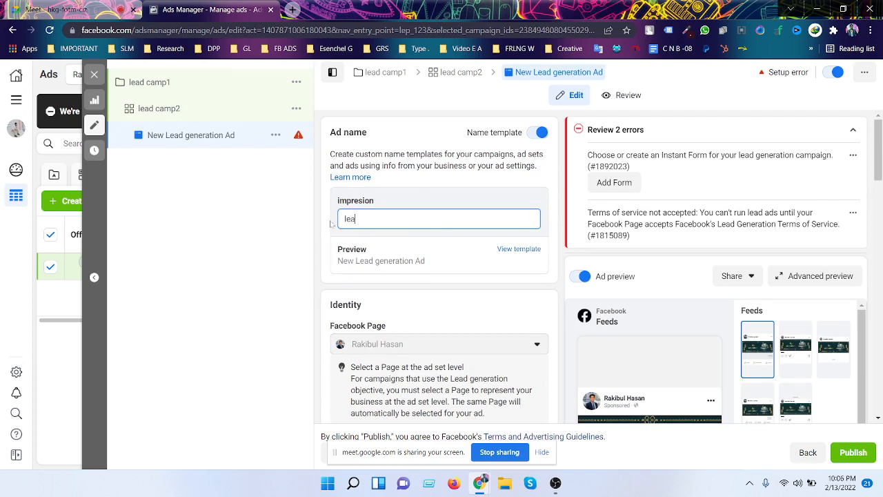
type("d ")
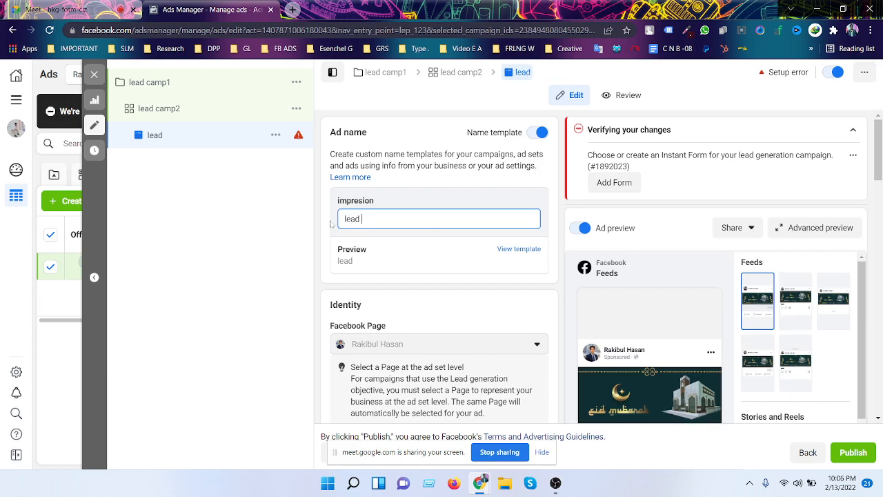
type("camp3")
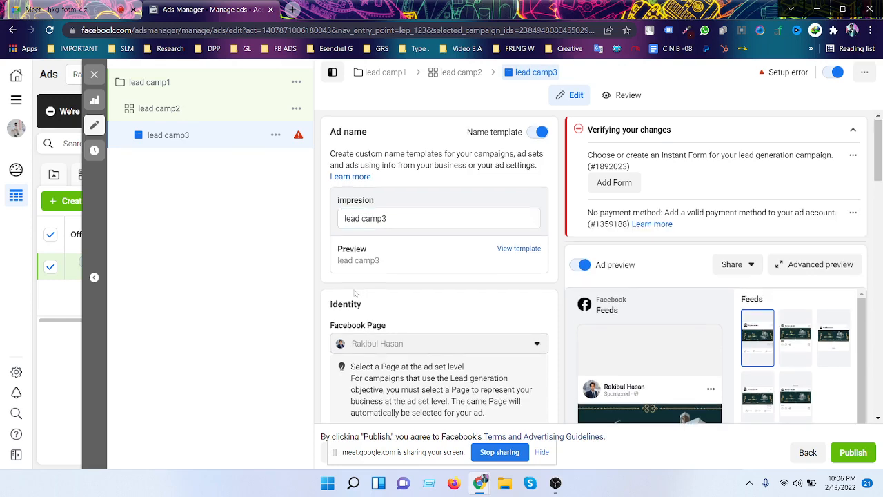
scroll(358, 294, "down", 2)
scroll(395, 277, "down", 3)
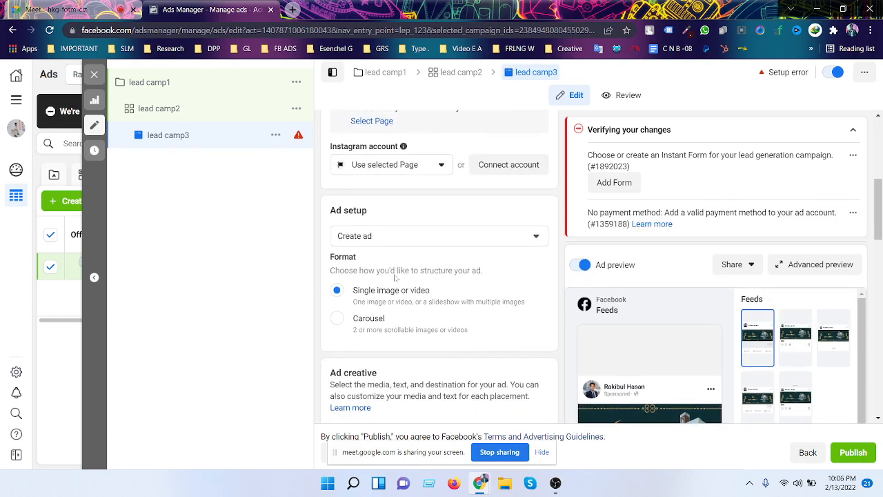
scroll(395, 277, "down", 1)
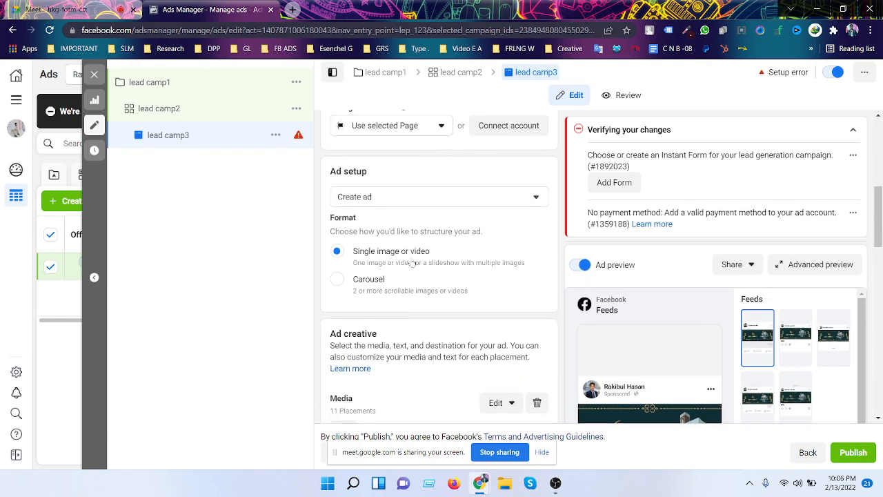
scroll(476, 264, "down", 4)
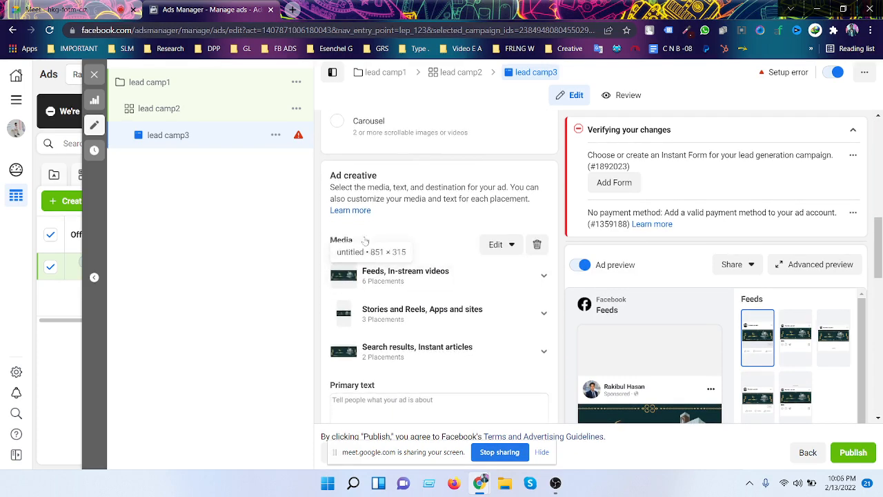
scroll(433, 267, "down", 4)
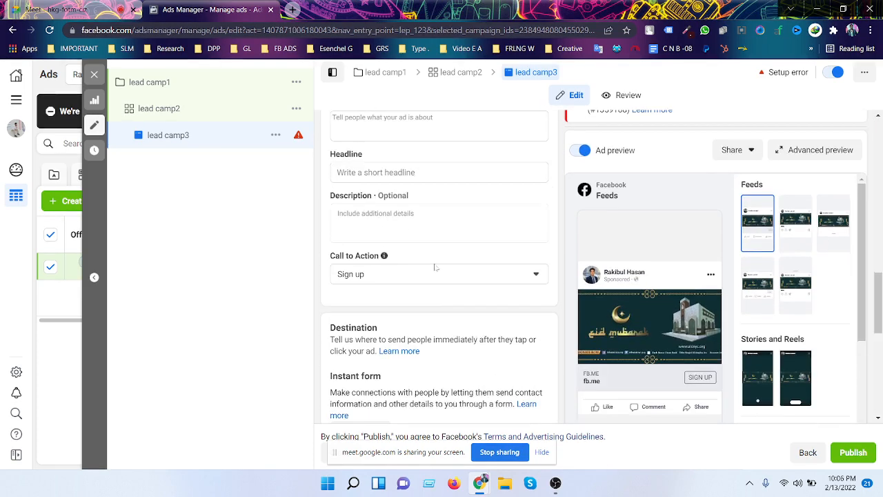
scroll(436, 263, "down", 2)
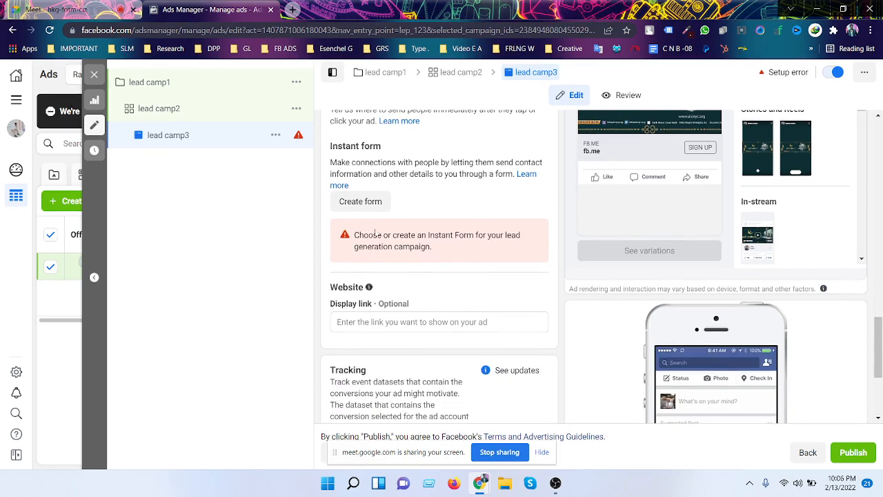
scroll(379, 234, "up", 1)
scroll(379, 234, "up", 5)
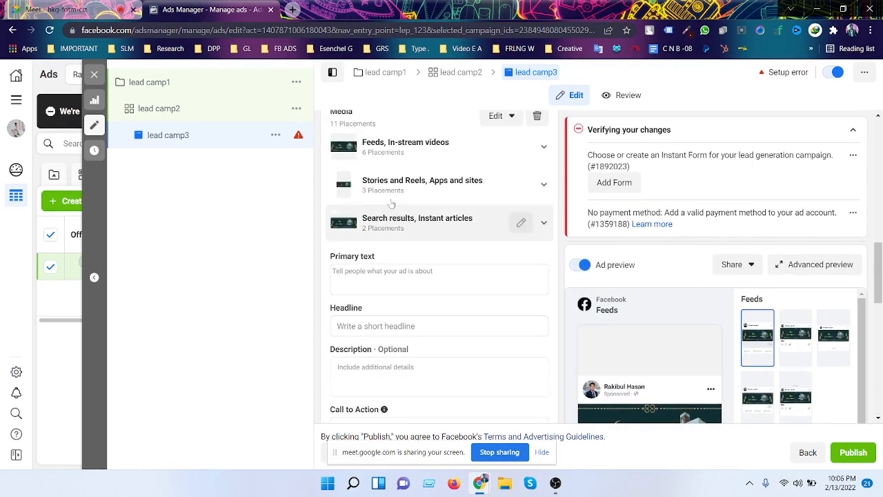
scroll(483, 255, "up", 4)
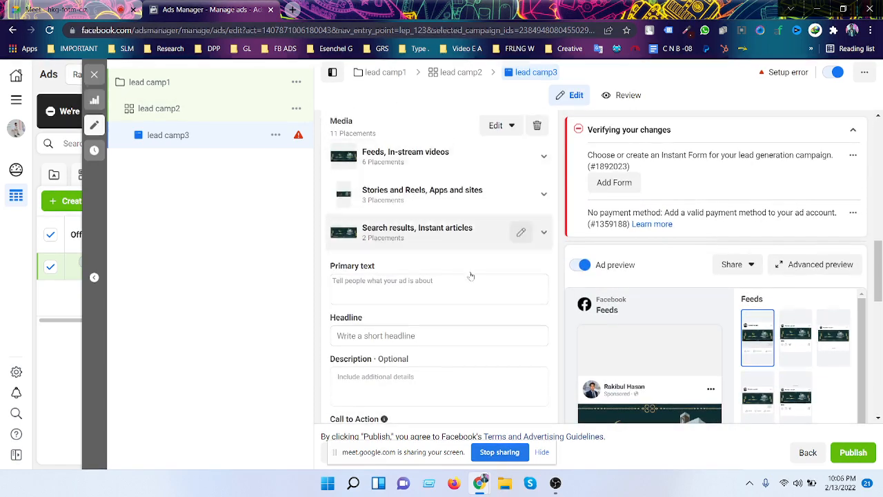
scroll(471, 276, "up", 1)
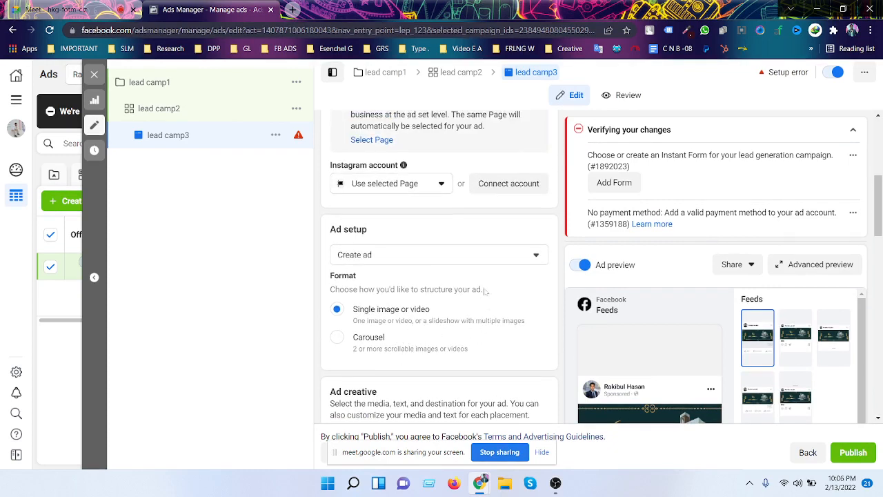
scroll(485, 292, "down", 1)
scroll(485, 291, "down", 1)
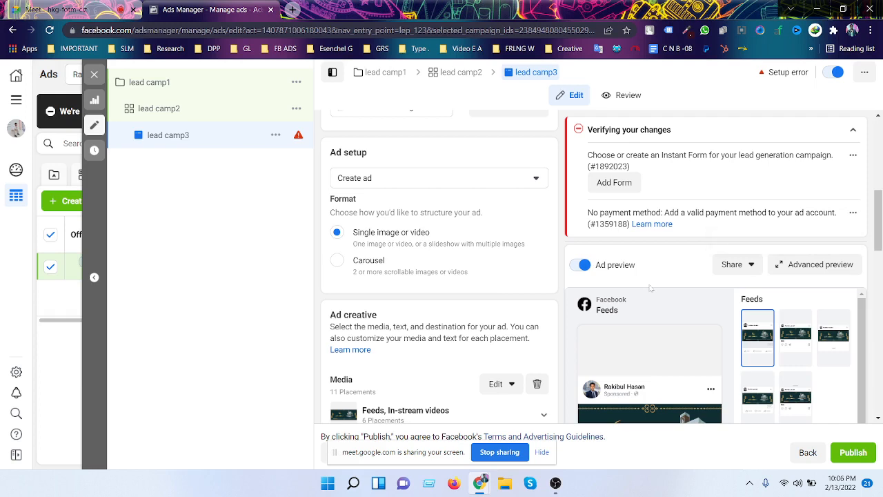
scroll(390, 261, "up", 1)
scroll(390, 260, "down", 2)
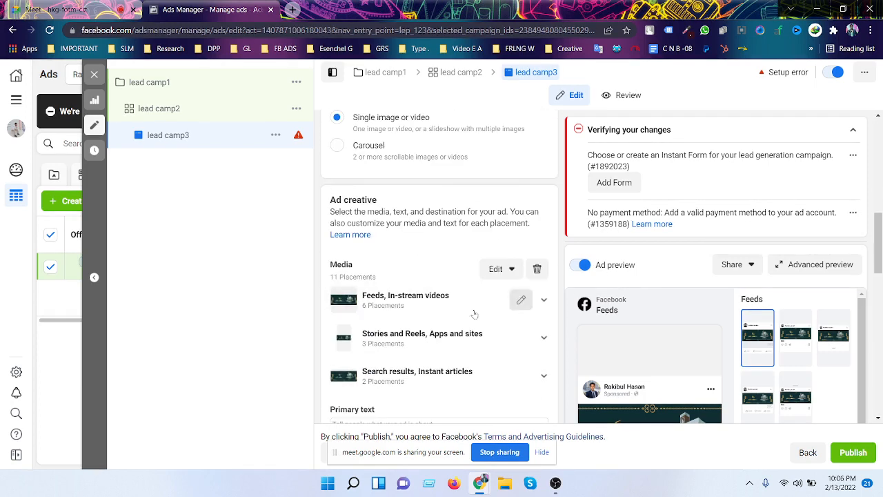
scroll(390, 261, "down", 3)
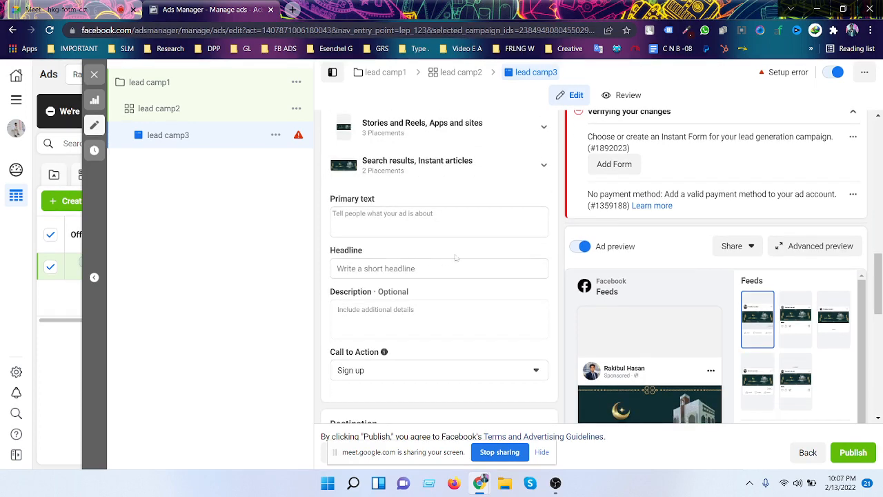
scroll(455, 258, "down", 1)
scroll(455, 257, "down", 3)
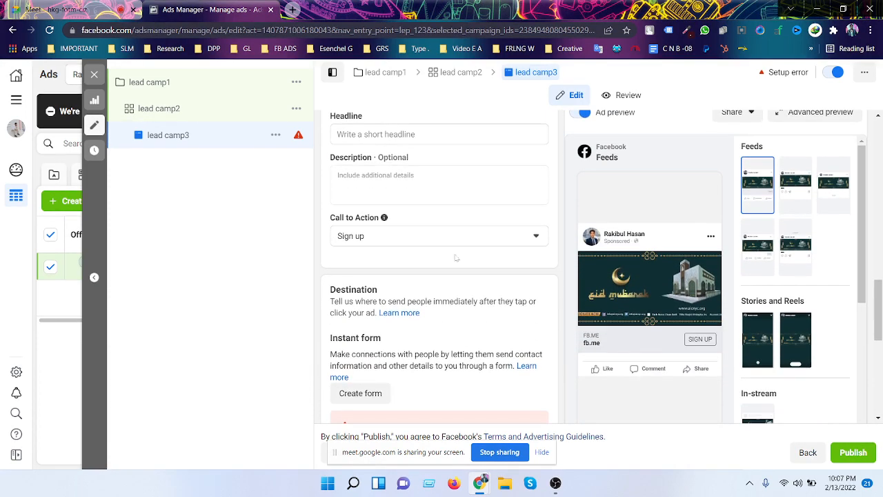
left_click(488, 236)
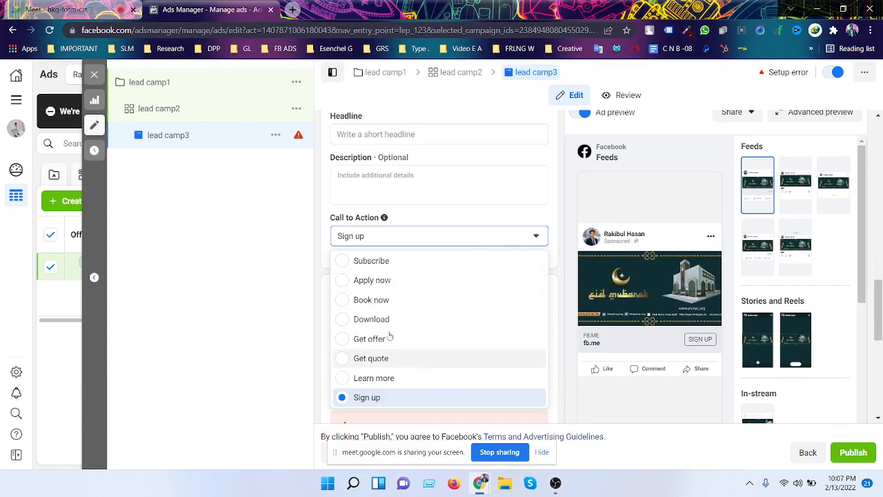
- Set the lead camp3 ad's call to action to Apply now
left_click(418, 280)
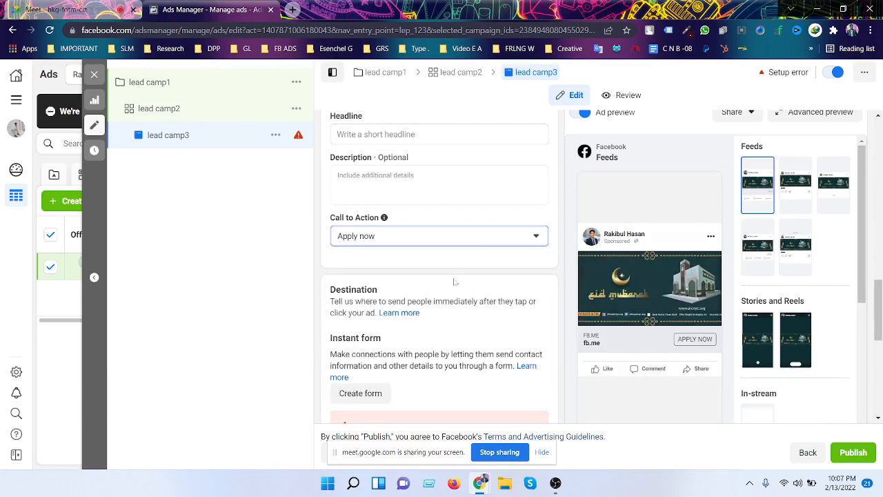
scroll(481, 263, "down", 2)
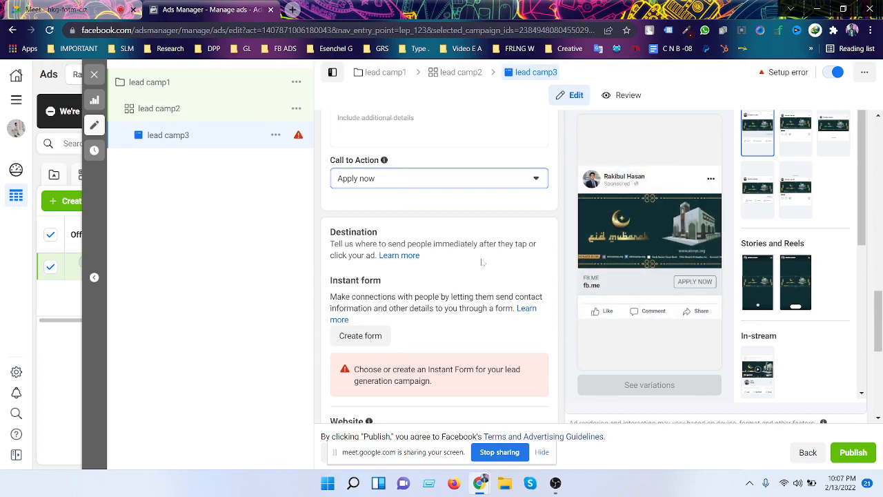
scroll(491, 241, "down", 2)
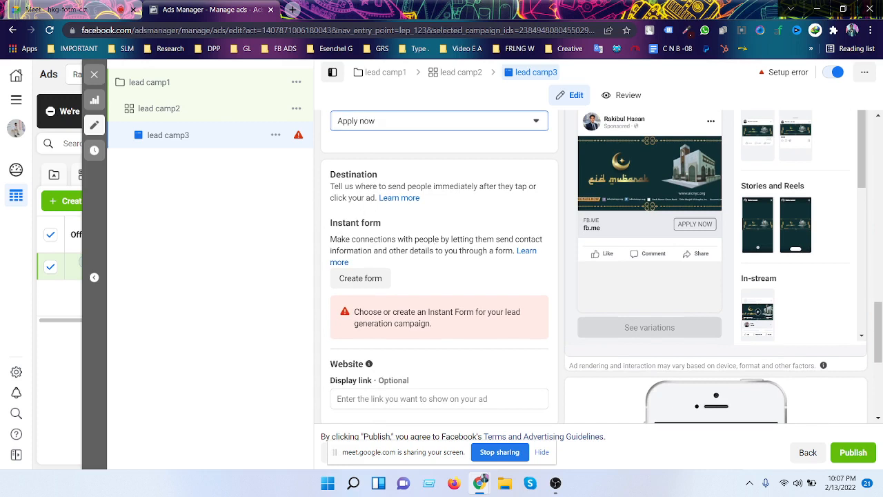
left_click_drag(331, 224, 390, 225)
left_click(390, 225)
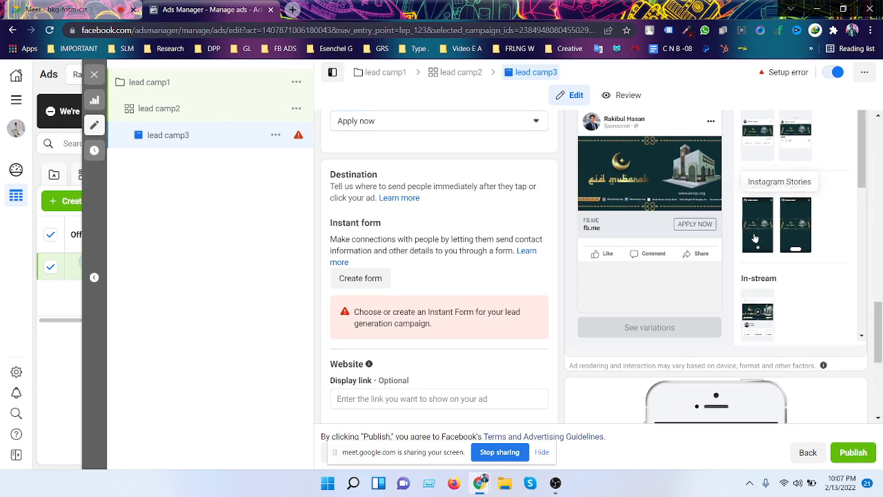
scroll(667, 250, "up", 1)
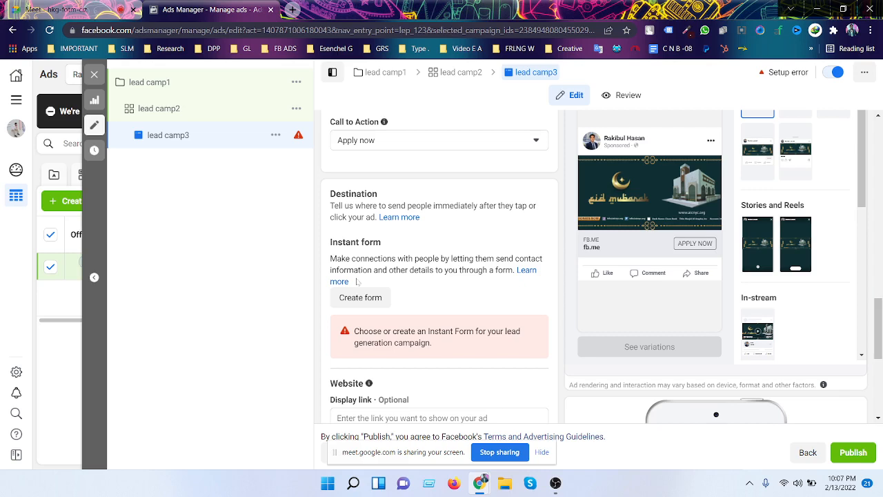
- Start a new instant form from the Destination section's Create form button
scroll(358, 272, "down", 1)
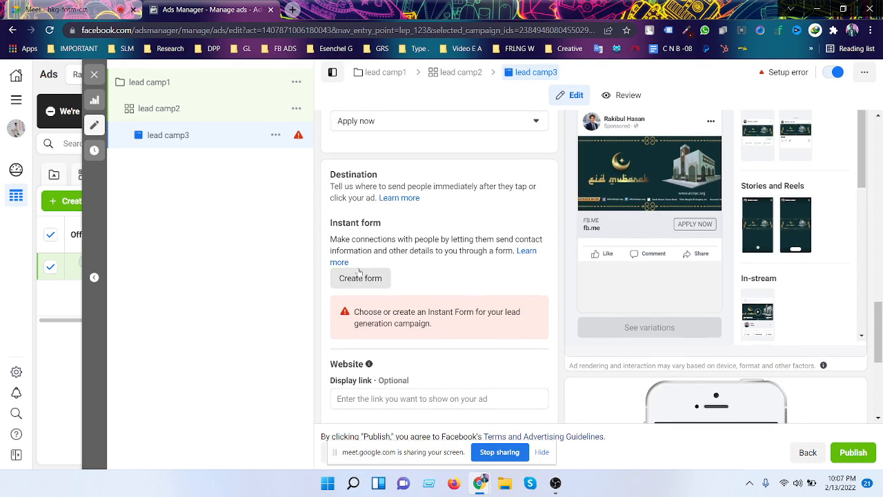
scroll(359, 273, "down", 2)
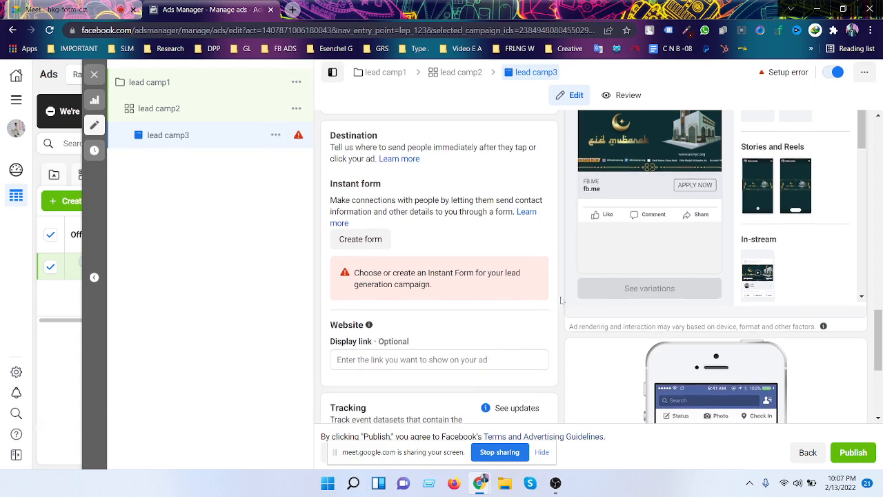
scroll(330, 283, "down", 1)
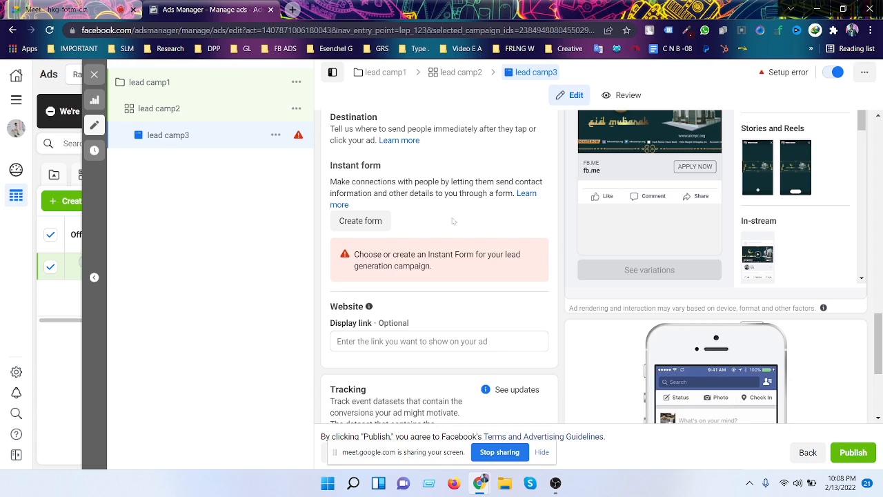
left_click_drag(328, 164, 404, 182)
left_click(402, 166)
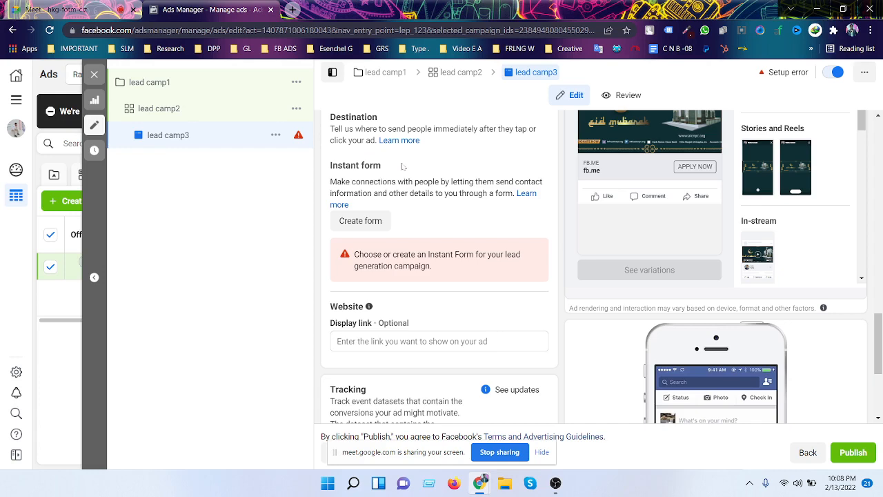
left_click(356, 220)
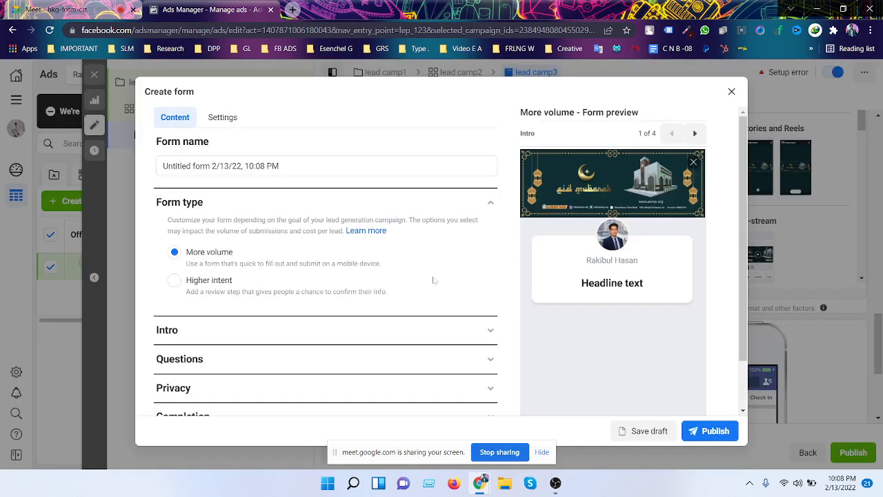
- Close the Create form dialog and confirm discarding the unfinished lead form
scroll(411, 260, "down", 1)
scroll(414, 260, "up", 1)
left_click(731, 91)
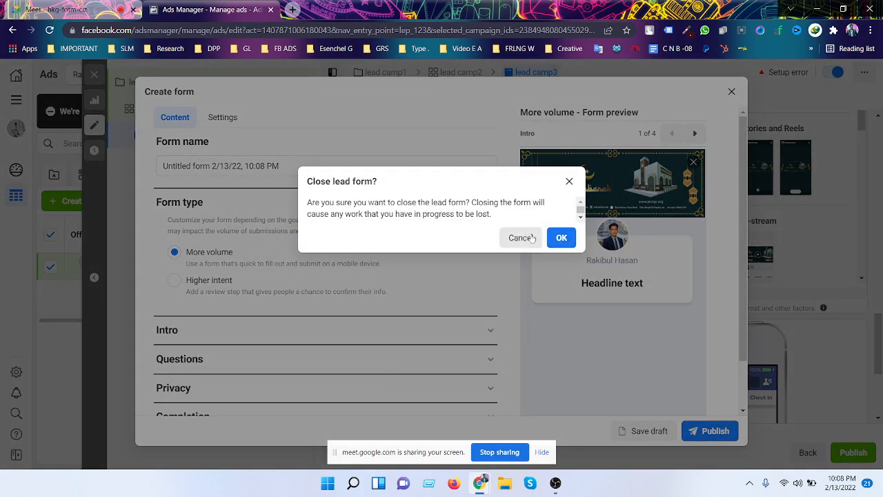
left_click(558, 236)
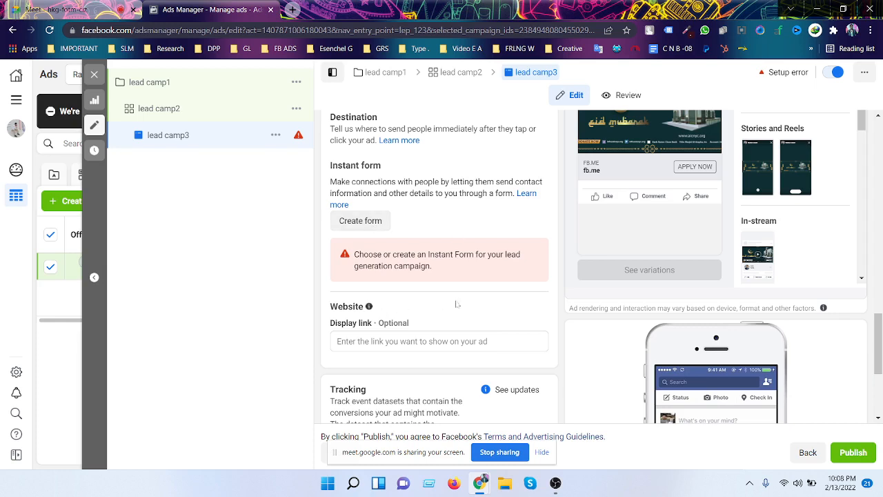
- Start a new instant form with the default More volume type
left_click(377, 220)
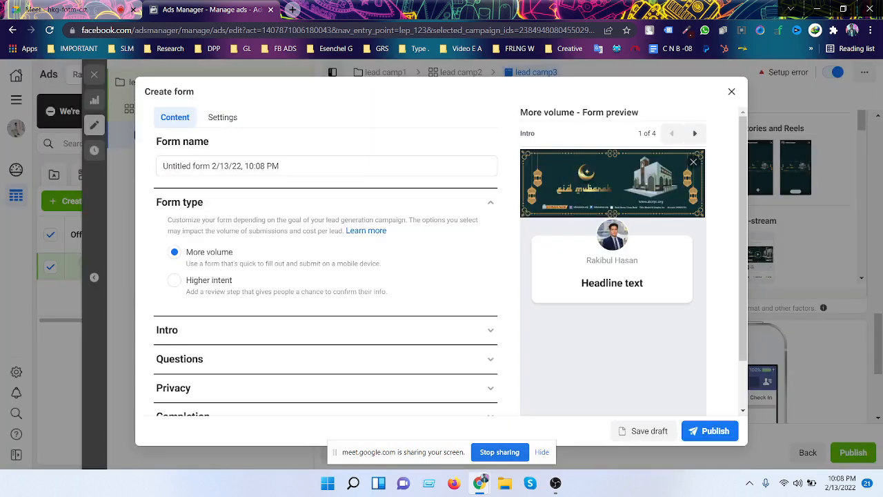
scroll(386, 233, "down", 1)
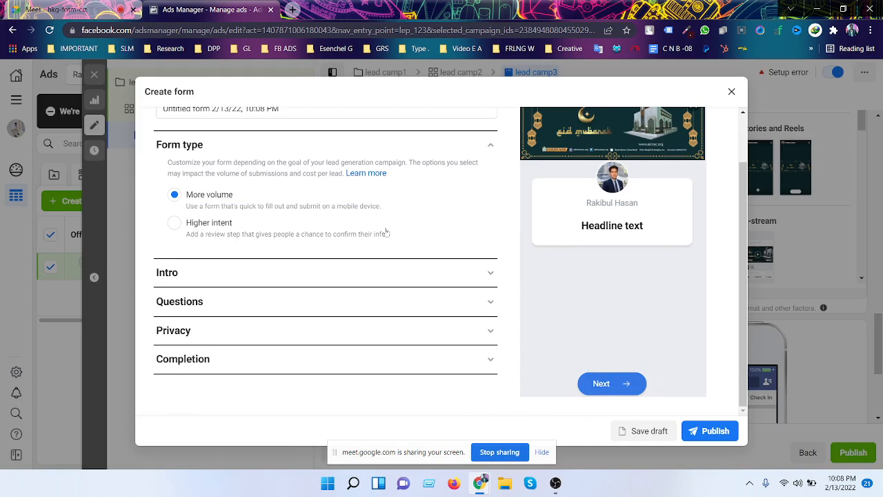
scroll(386, 233, "up", 1)
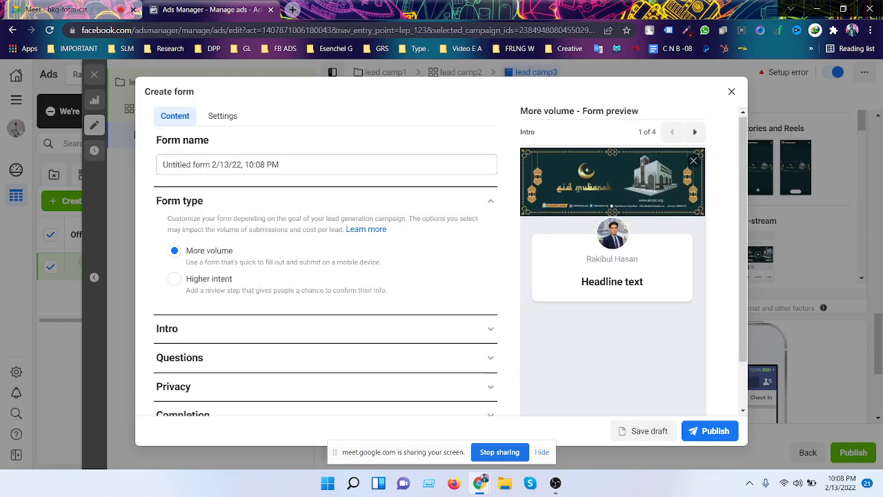
scroll(534, 298, "down", 1)
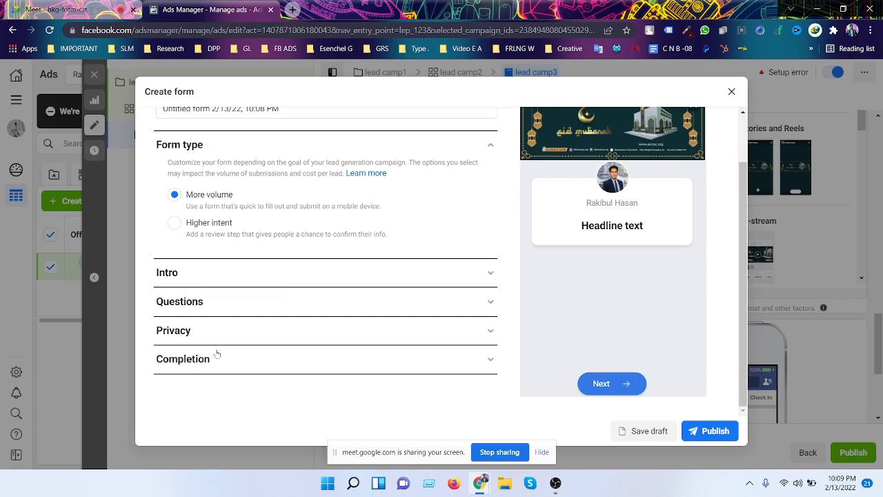
scroll(315, 258, "up", 1)
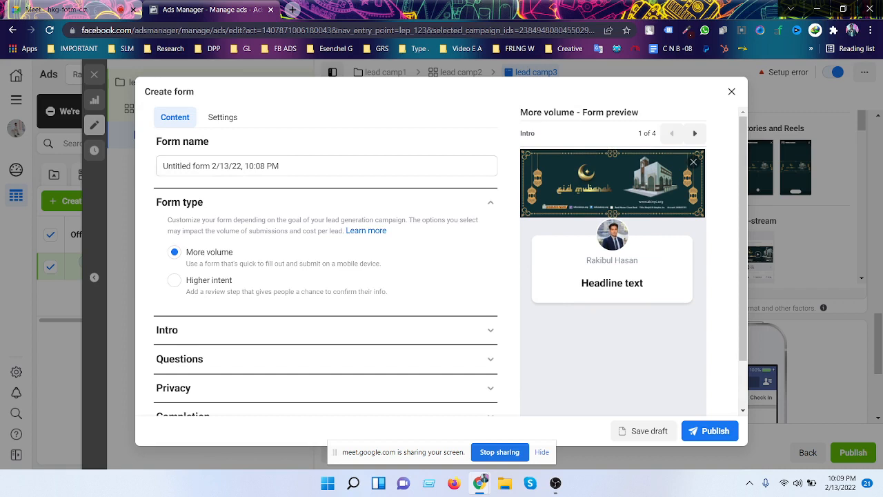
- Replace the default form name with 'Lead collect form1'
double_click(178, 166)
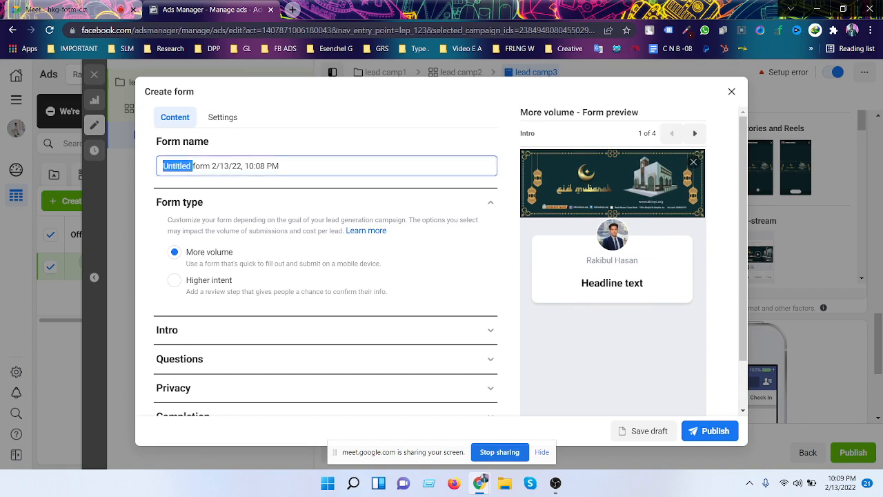
left_click_drag(279, 166, 153, 166)
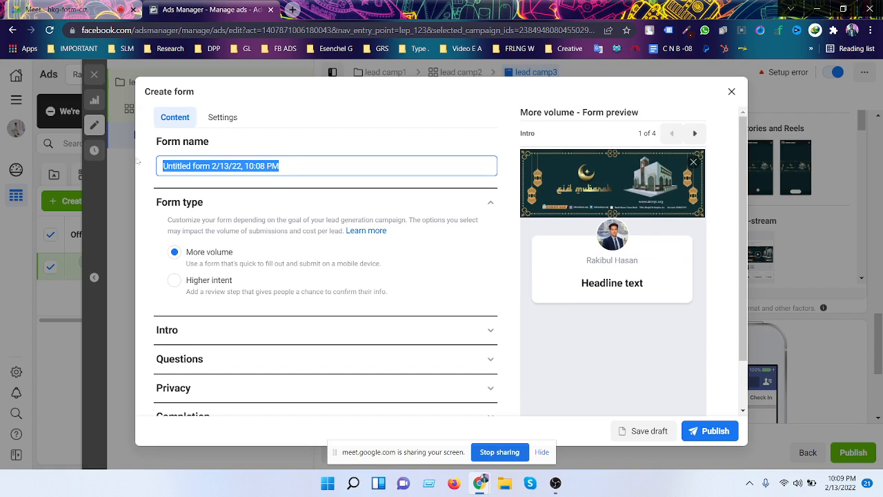
type("Lead")
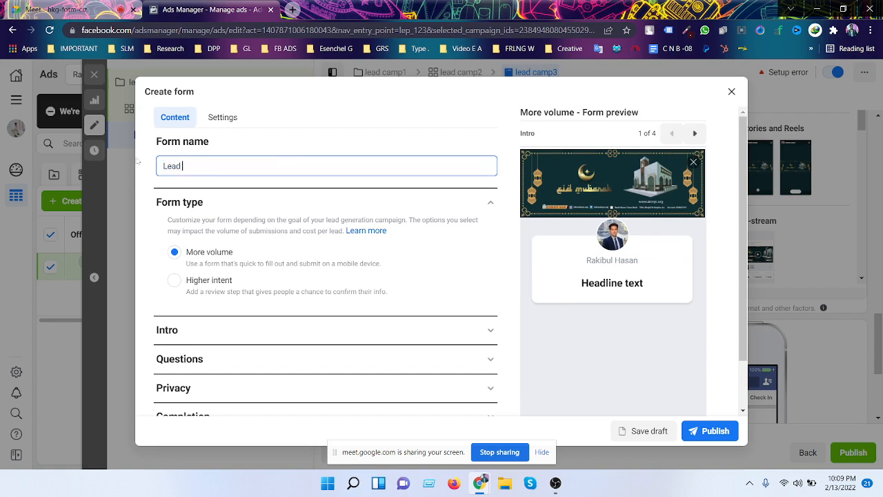
type(" collect form1")
scroll(156, 201, "down", 1)
scroll(156, 201, "down", 1)
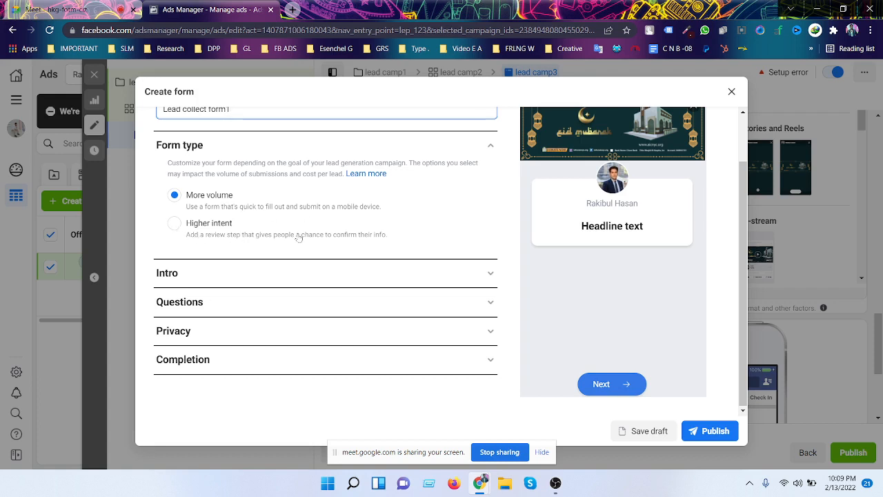
scroll(299, 239, "up", 1)
scroll(299, 239, "up", 1)
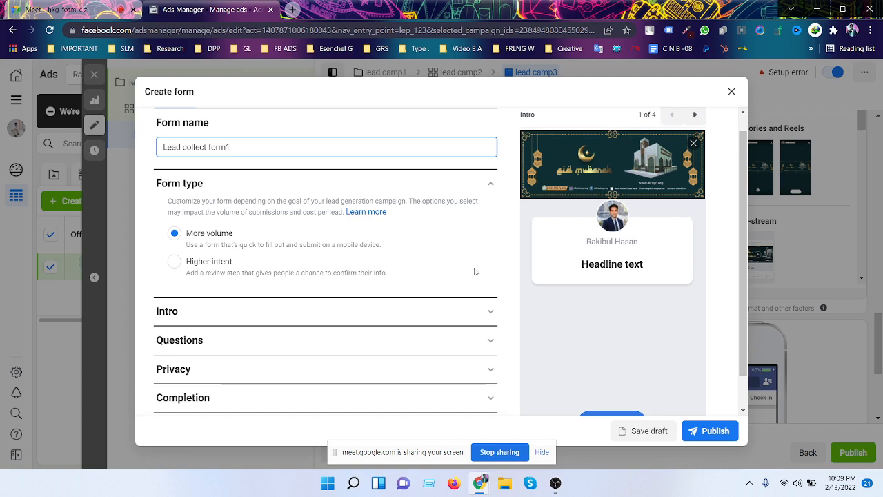
- Keep the form type as More volume after trying Higher intent, and expand the Intro section
left_click(181, 265)
scroll(207, 267, "down", 1)
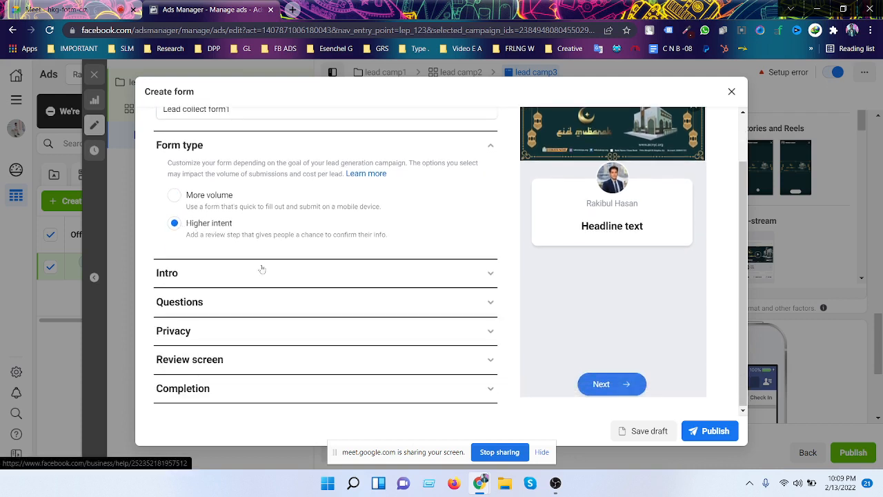
left_click(177, 196)
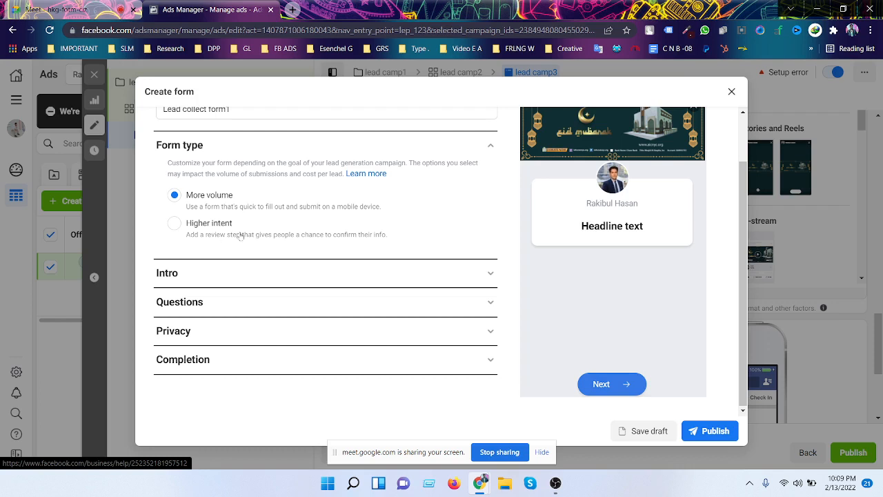
left_click(265, 276)
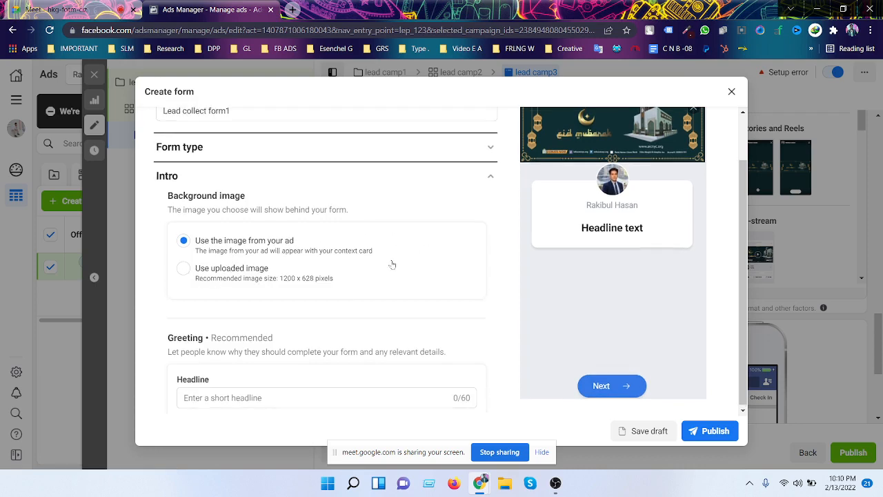
- Set the intro background image to 'Use uploaded image' and begin uploading one
scroll(392, 264, "up", 1)
scroll(392, 262, "down", 2)
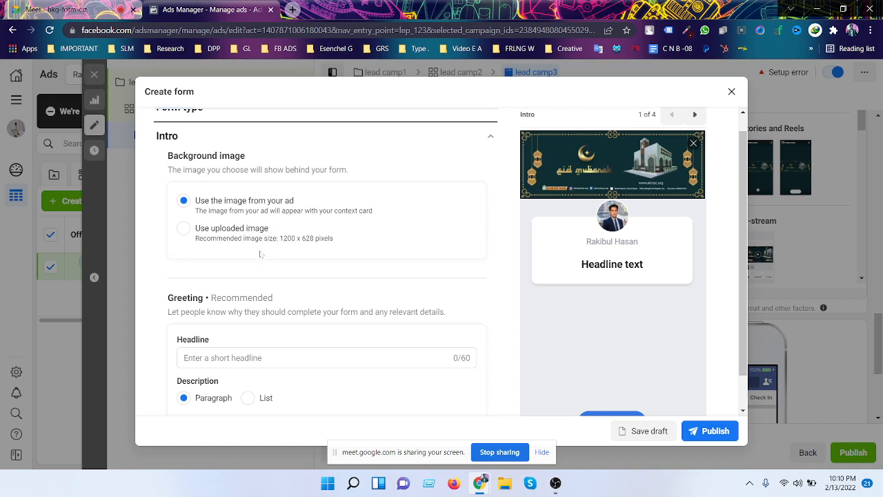
left_click(213, 240)
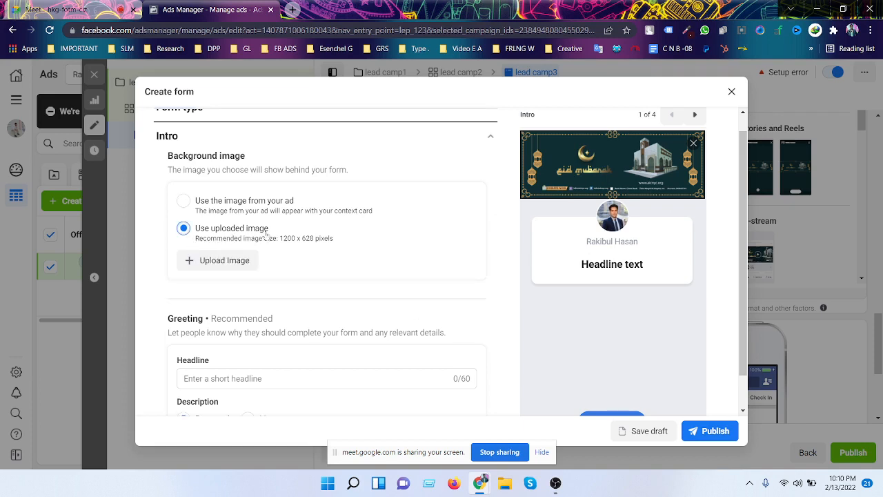
left_click_drag(279, 238, 345, 250)
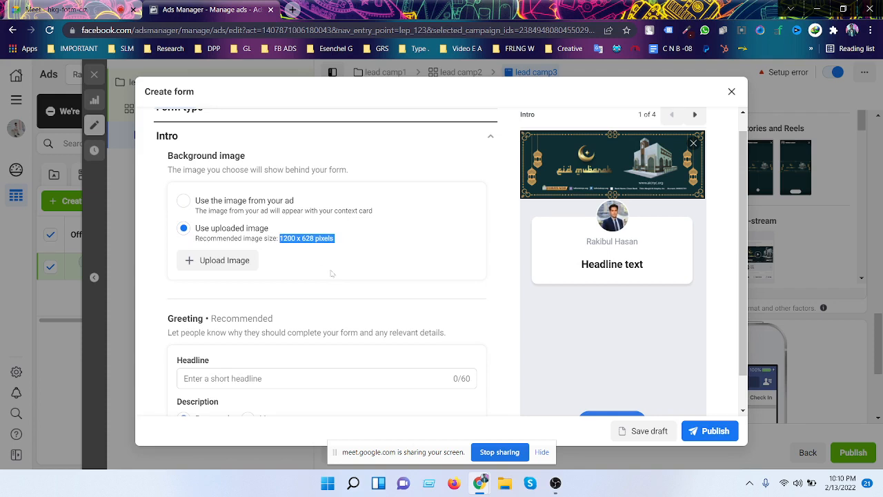
left_click(332, 249)
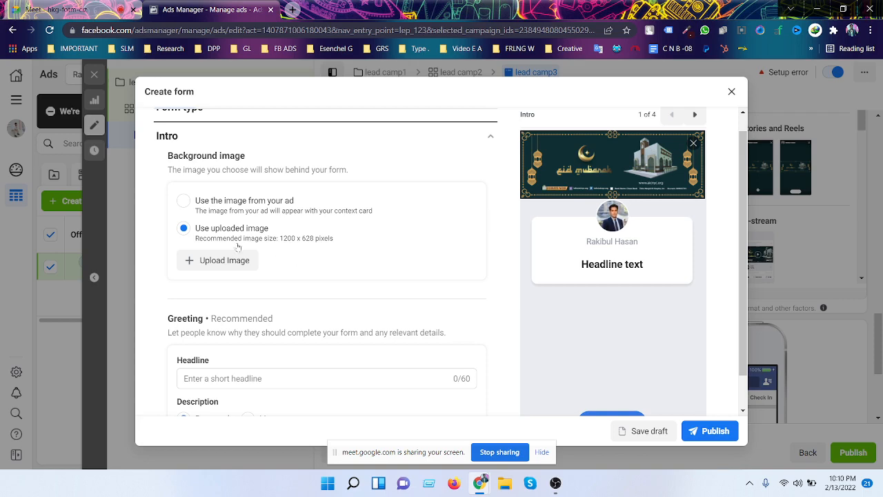
left_click(243, 267)
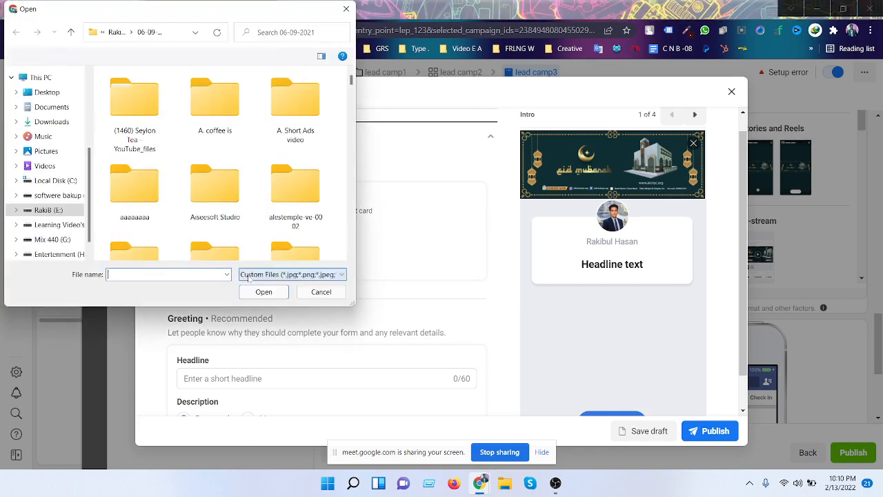
- Browse the Downloads folder's screenshots and Untitled design images for the intro picture
left_click(61, 120)
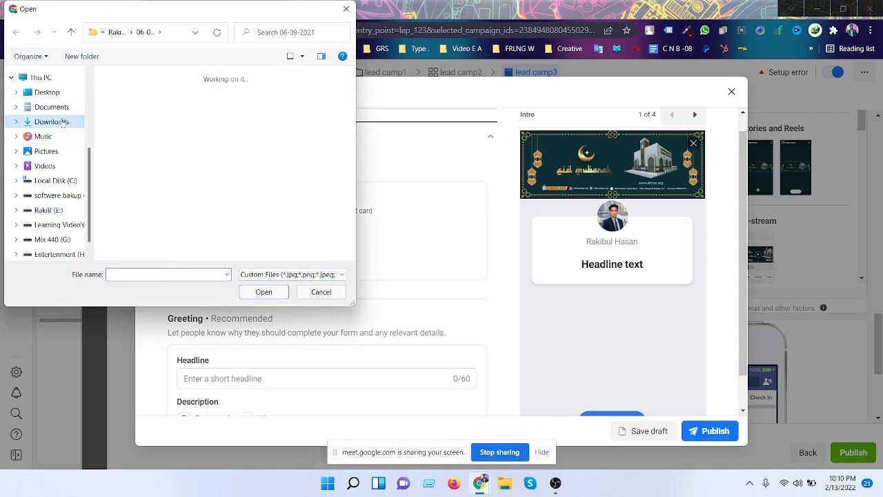
scroll(294, 181, "down", 2)
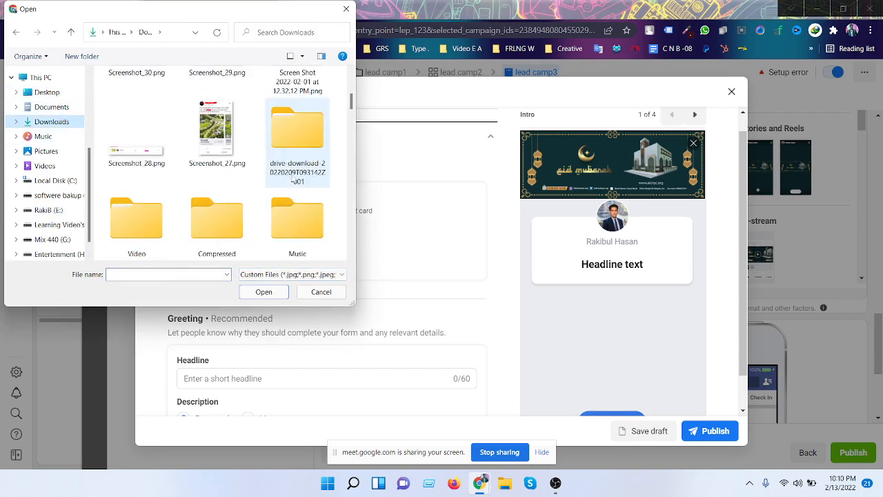
scroll(293, 181, "down", 3)
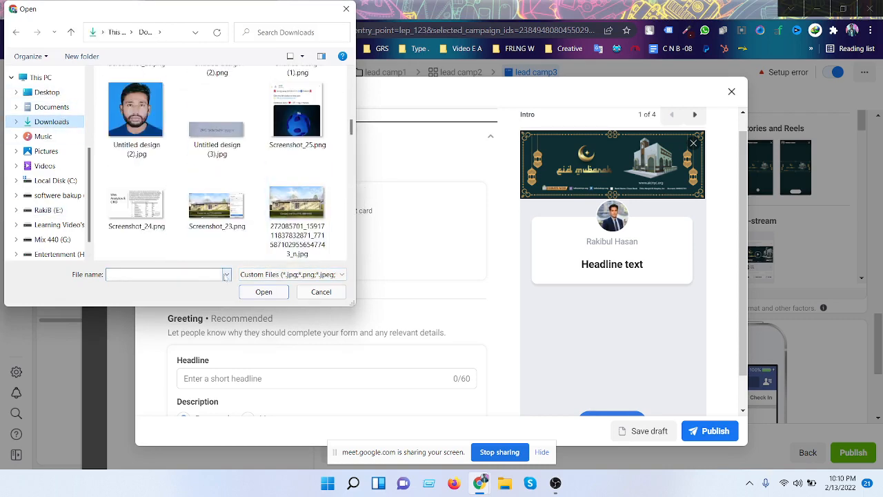
scroll(254, 215, "down", 2)
scroll(254, 214, "up", 3)
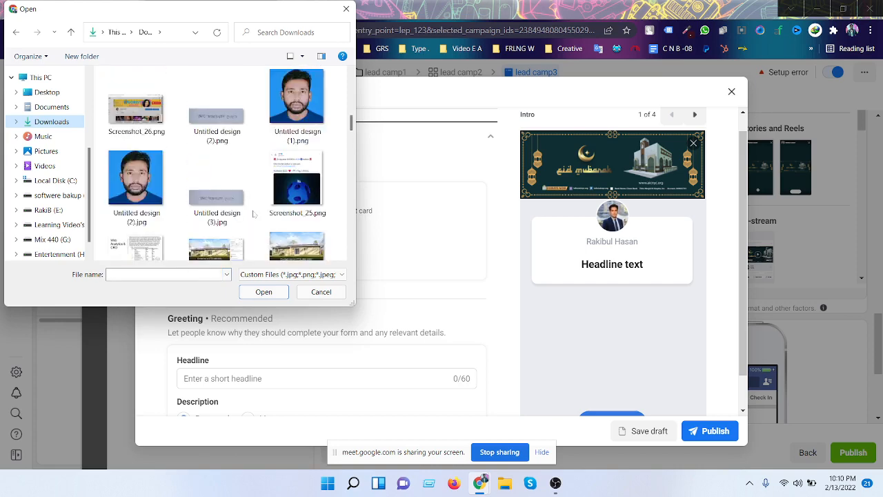
scroll(254, 215, "down", 3)
scroll(254, 215, "up", 3)
scroll(255, 216, "down", 1)
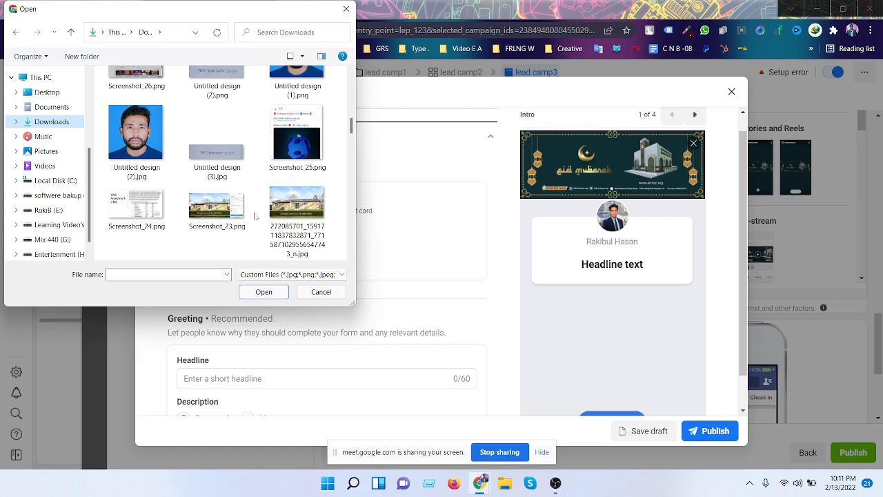
- Upload the house photo 272085701_…_n.jpg as the form's intro background image
left_click(303, 211)
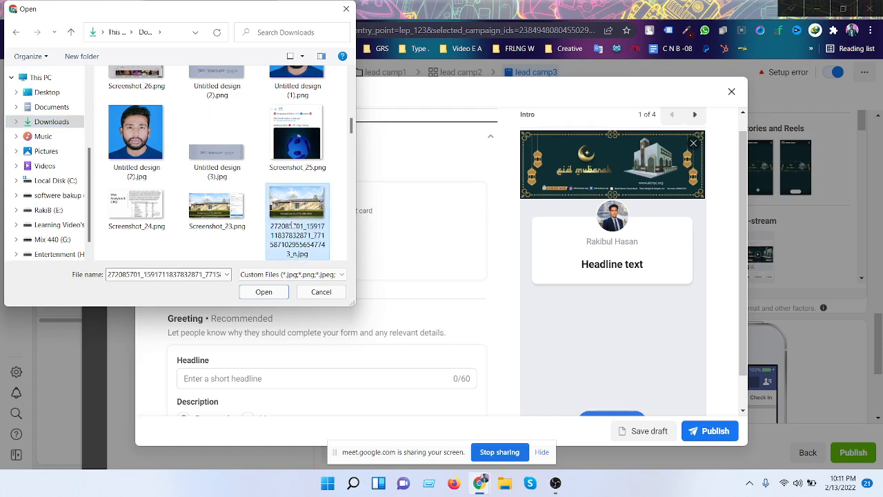
left_click(264, 295)
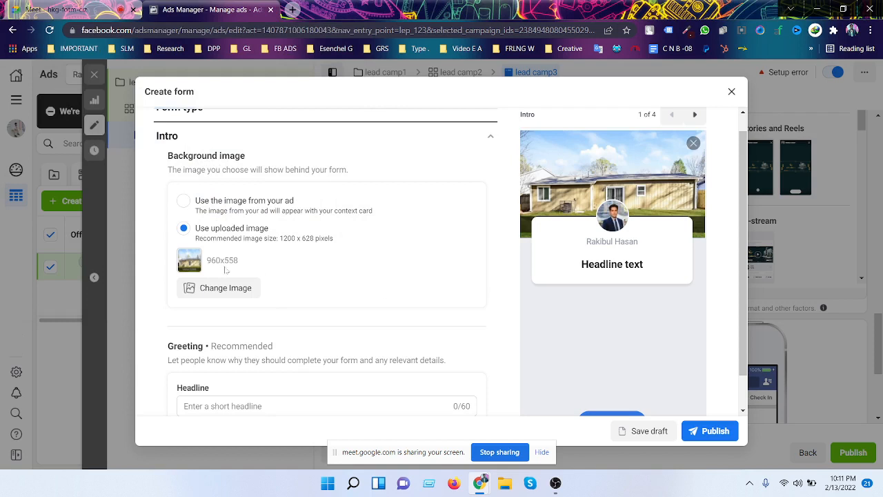
- Scroll to Greeting and enter the headline 'Get 20% discount.', fixing the typo
left_click_drag(279, 241, 297, 241)
left_click(305, 241)
scroll(394, 242, "down", 1)
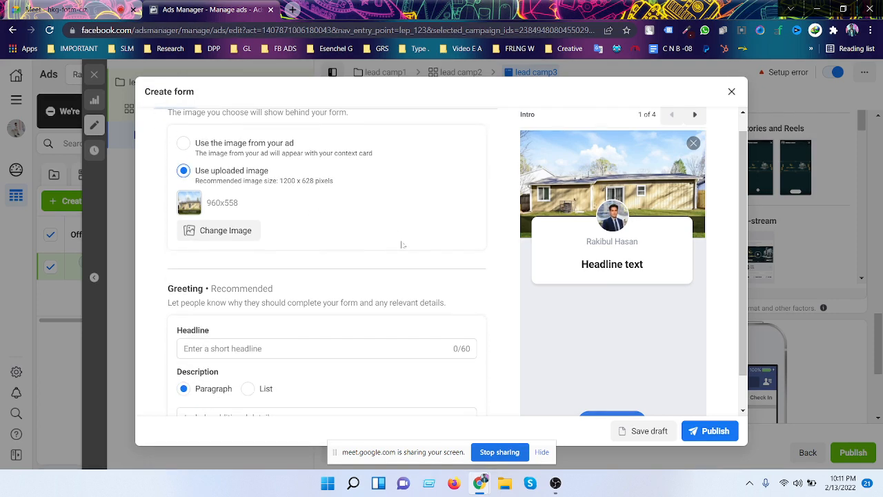
scroll(388, 243, "down", 1)
scroll(389, 243, "up", 2)
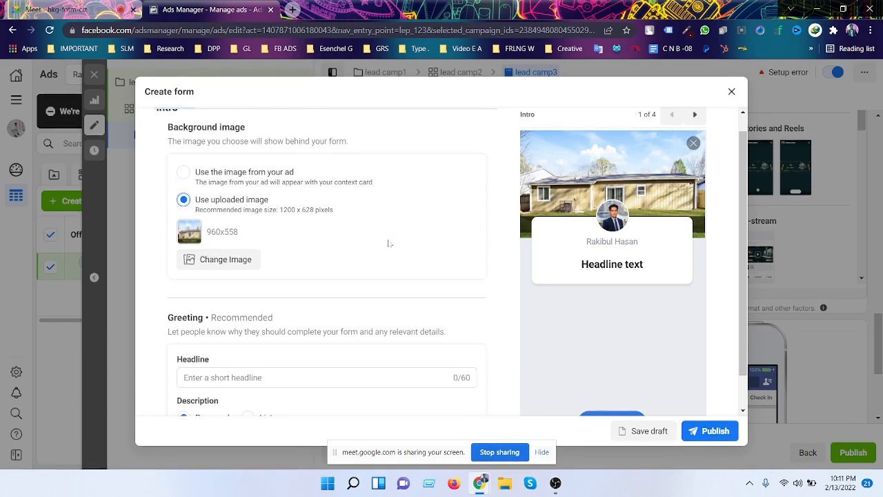
scroll(388, 243, "up", 2)
scroll(388, 244, "down", 3)
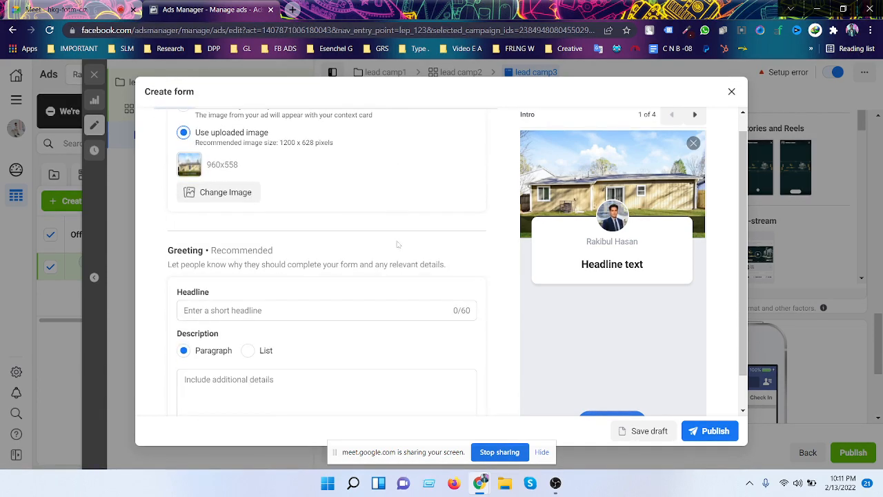
scroll(403, 241, "down", 3)
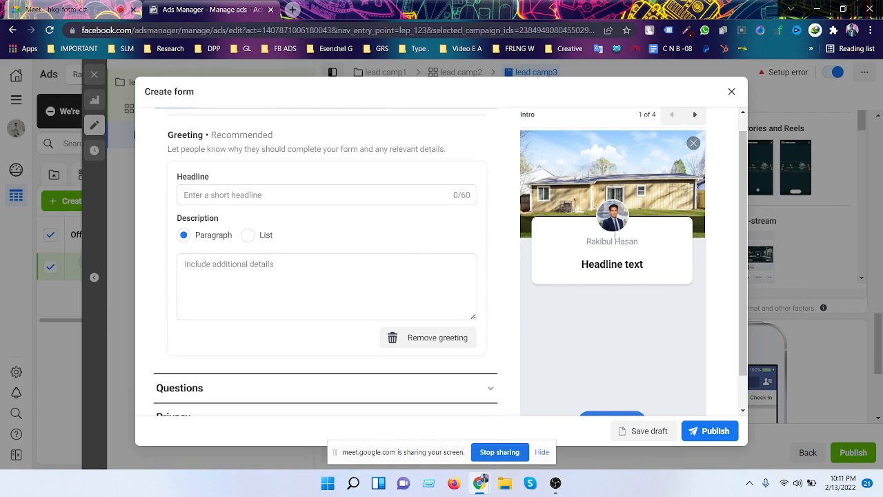
left_click(288, 194)
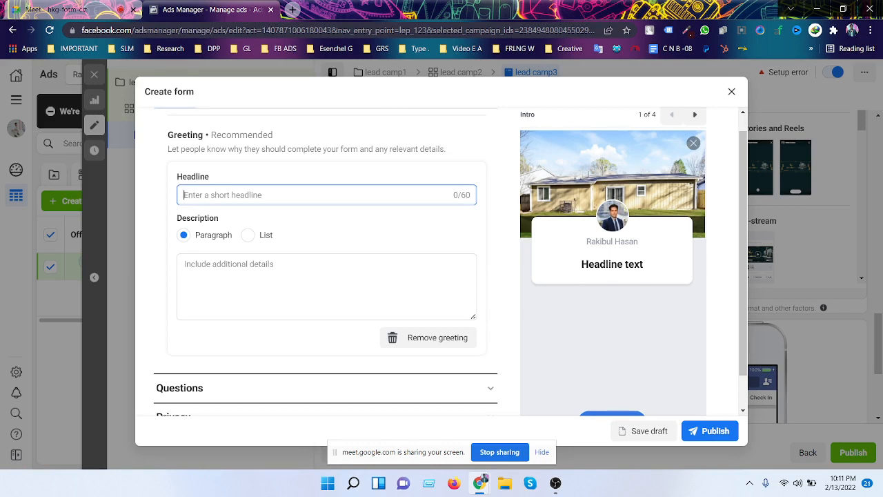
type("Get ")
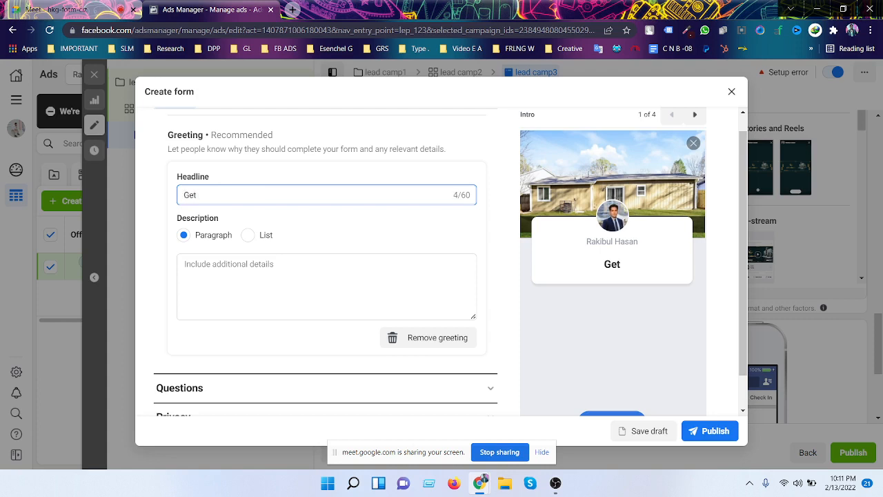
type("20% du")
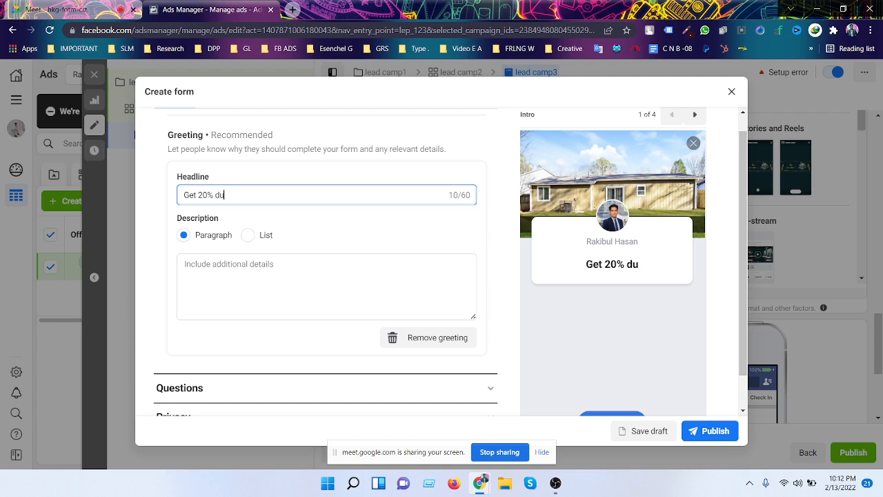
key("BackSpace")
type("iscount")
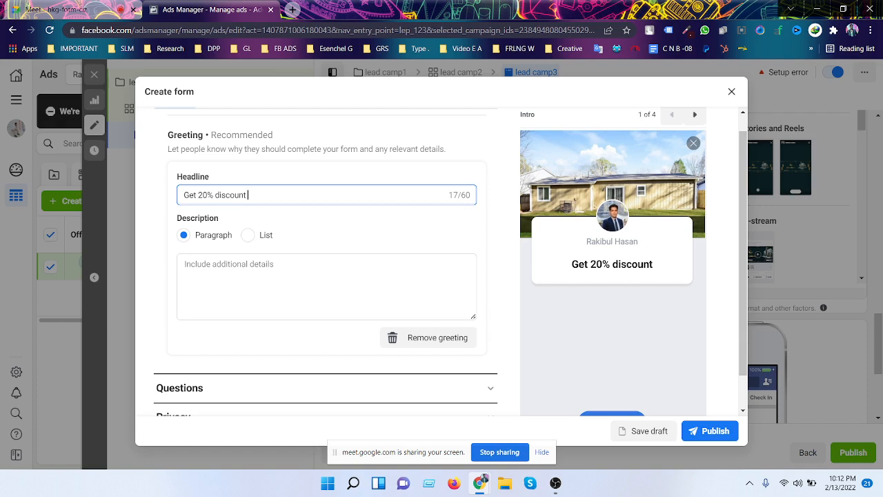
type(".")
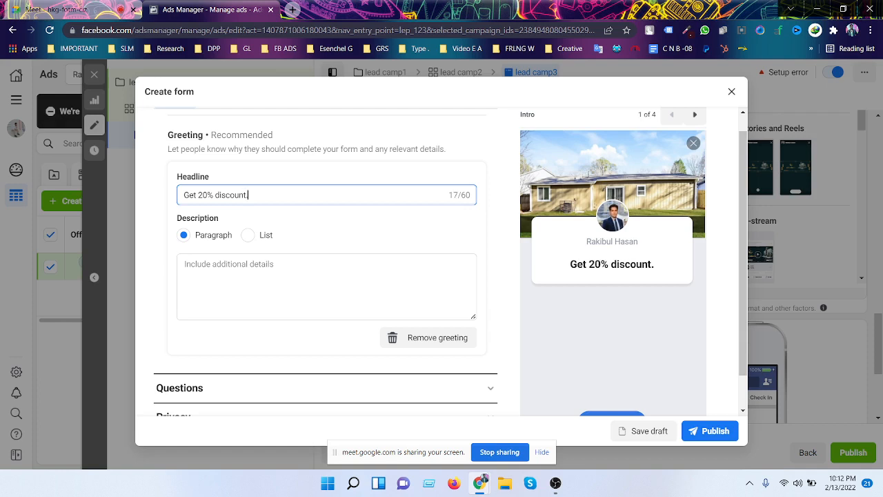
scroll(301, 219, "down", 1)
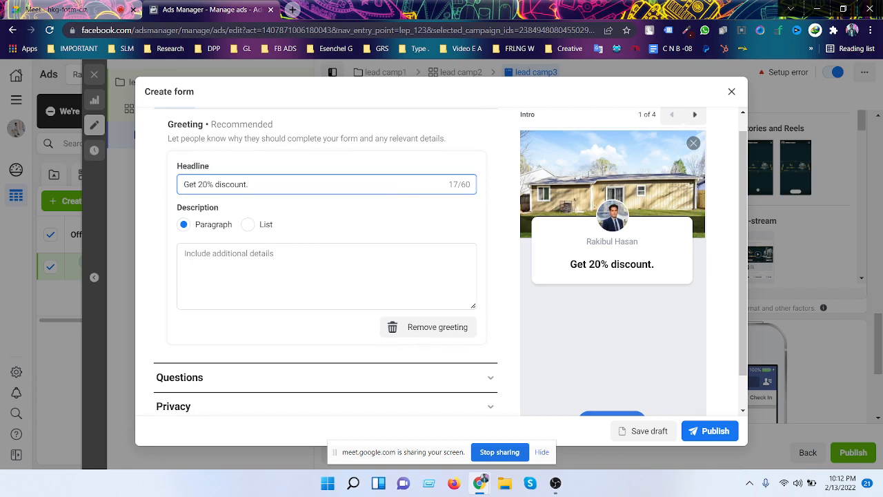
- Type the greeting description 'If you want to get 20% discount then you have to fillup this form.'
left_click(460, 296)
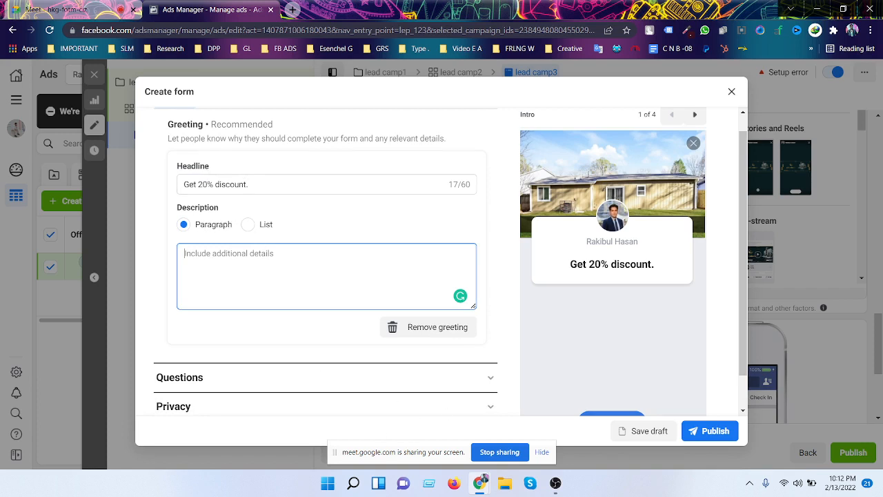
scroll(269, 212, "down", 1)
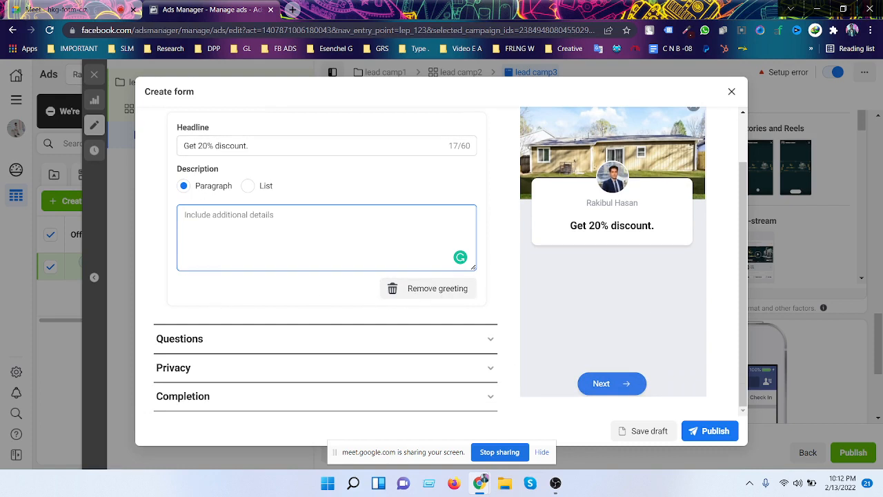
type("Ifd")
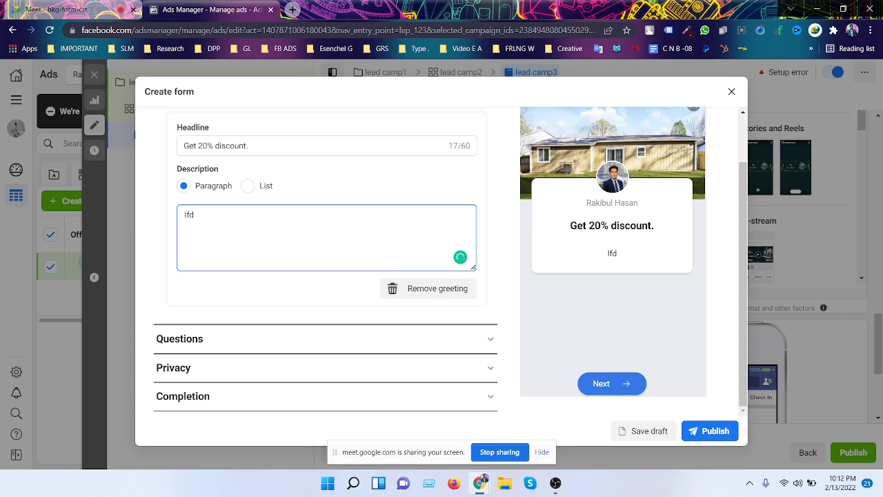
key("BackSpace")
key("BackSpace")
type("f yoiu")
key("BackSpace")
key("BackSpace")
type("u wanr")
key("BackSpace")
type("t to get 20")
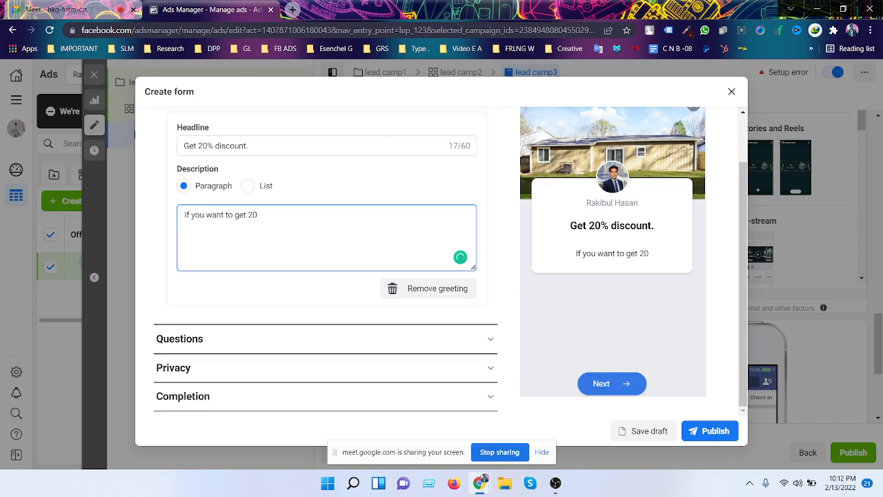
type("%")
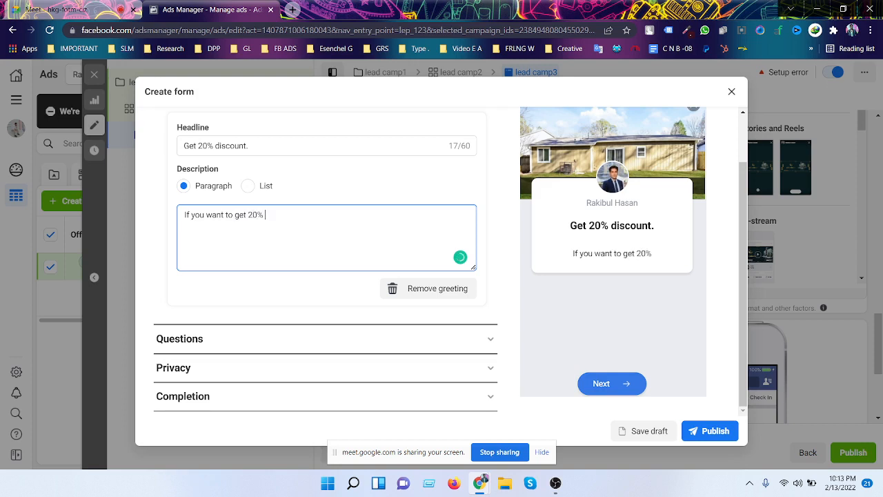
type(" di")
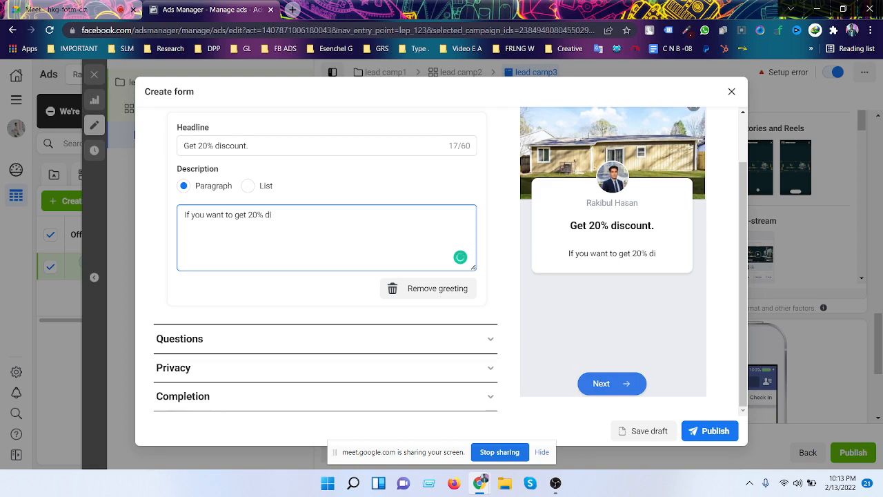
type("s")
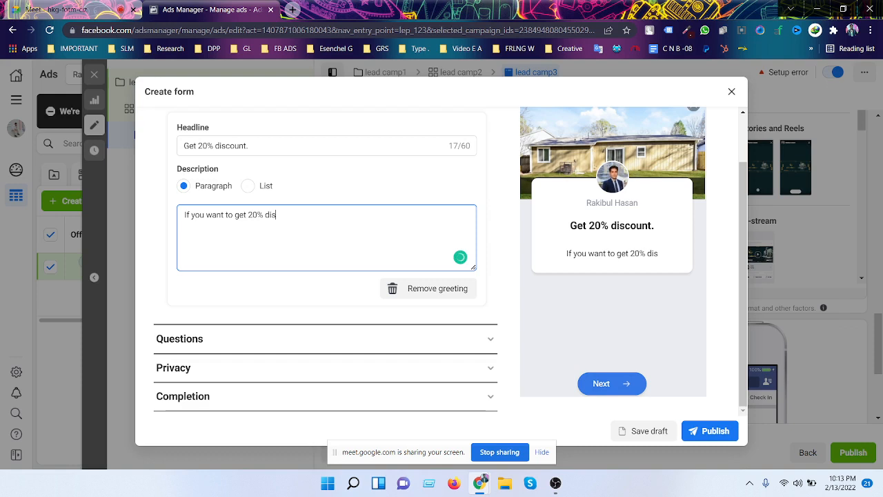
type("count")
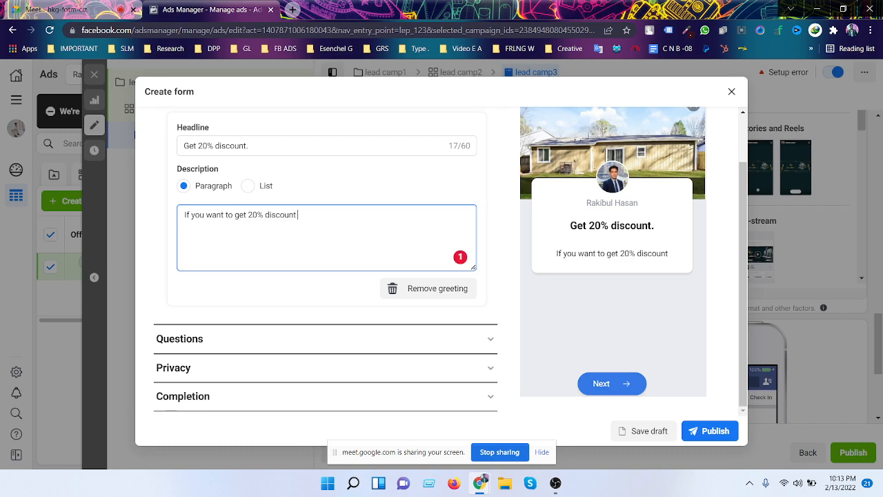
type("th")
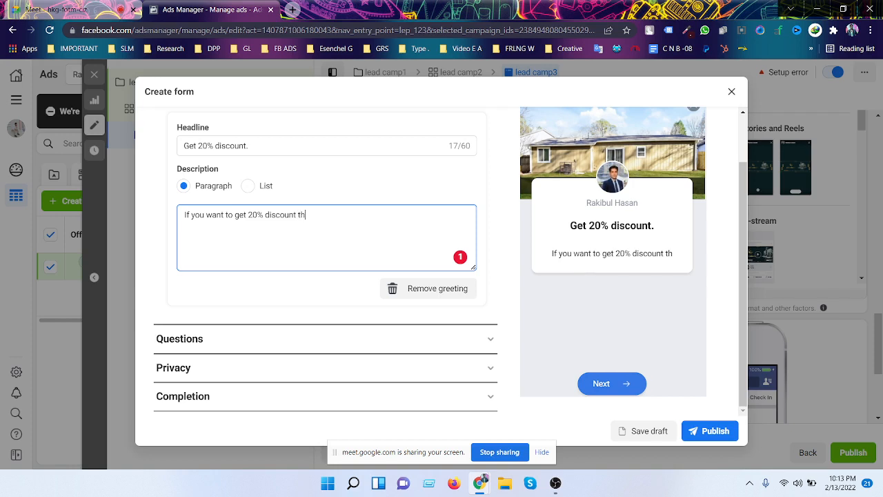
type("en you")
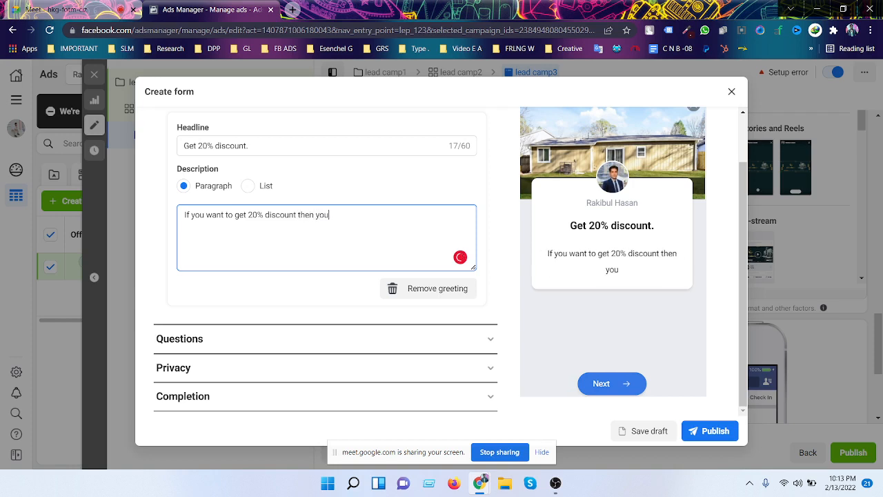
type(" have to fillu")
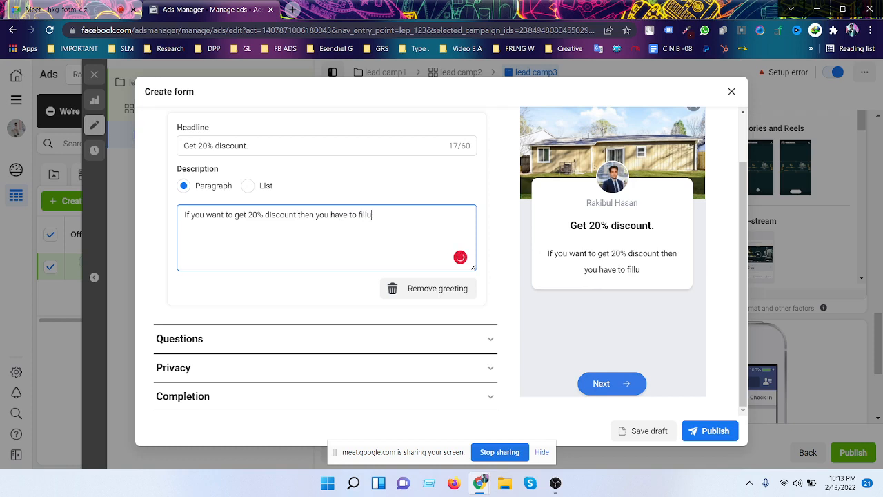
type("p this form.")
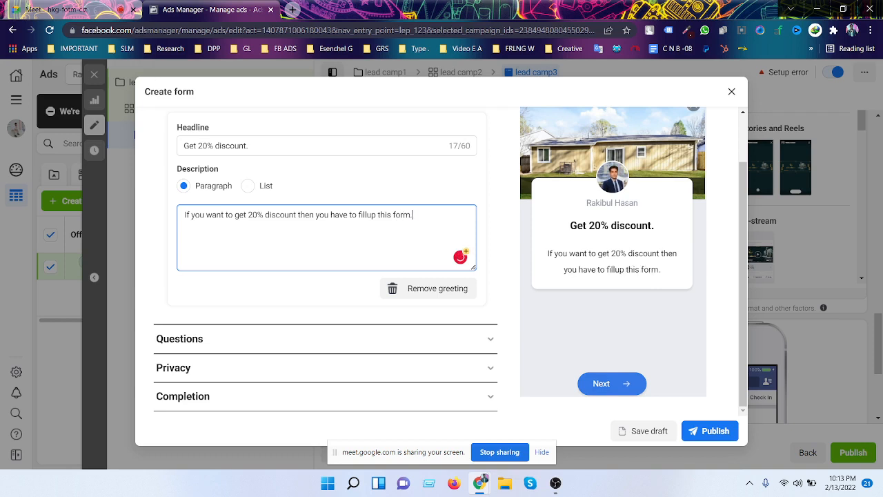
left_click(473, 211)
left_click(412, 214)
- Highlight the preview's headline and description text to point them out
left_click_drag(549, 256, 666, 280)
left_click(630, 283)
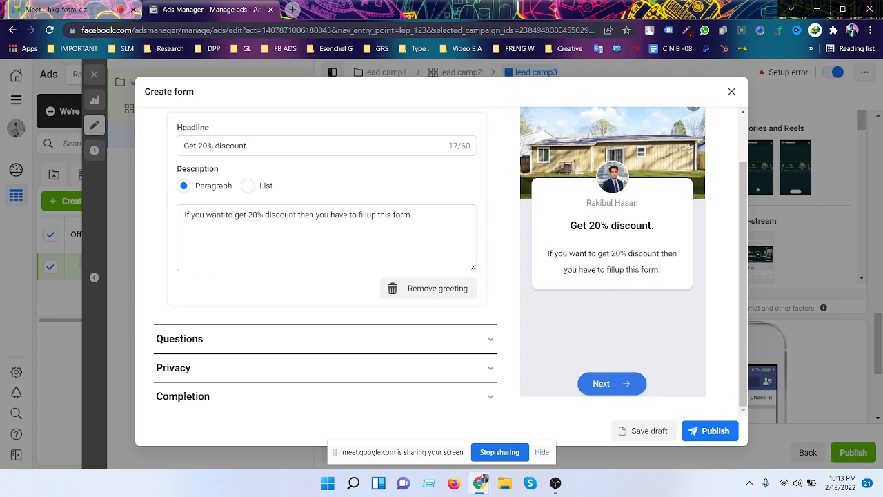
left_click_drag(567, 227, 660, 230)
left_click(660, 230)
left_click_drag(567, 228, 678, 229)
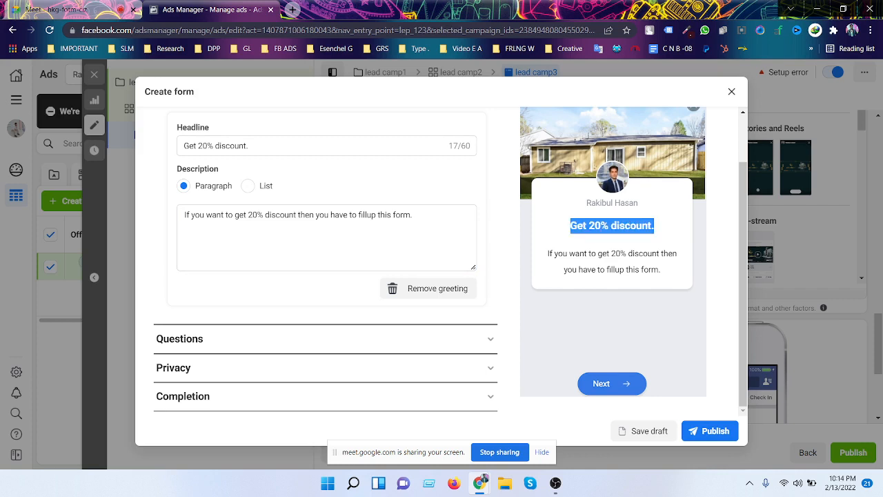
left_click(655, 230)
left_click_drag(545, 261, 670, 276)
left_click(371, 309)
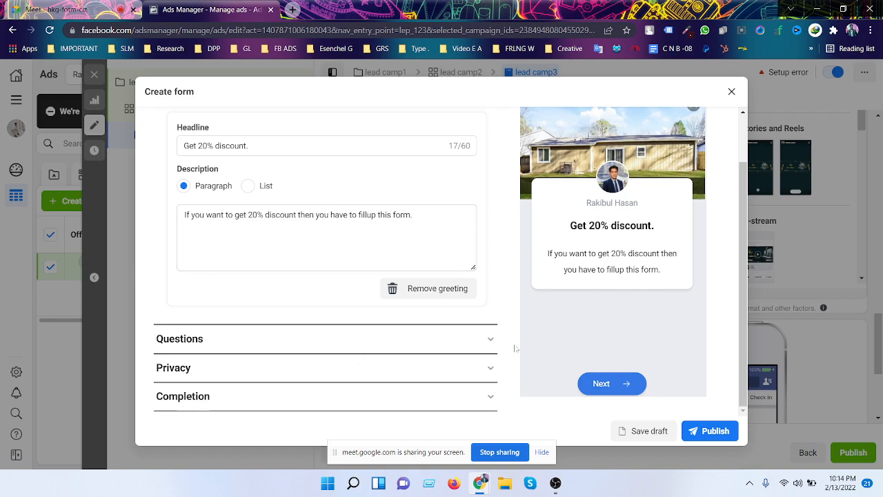
- Expand the Questions section and scroll down to the prefill questions
left_click(435, 332)
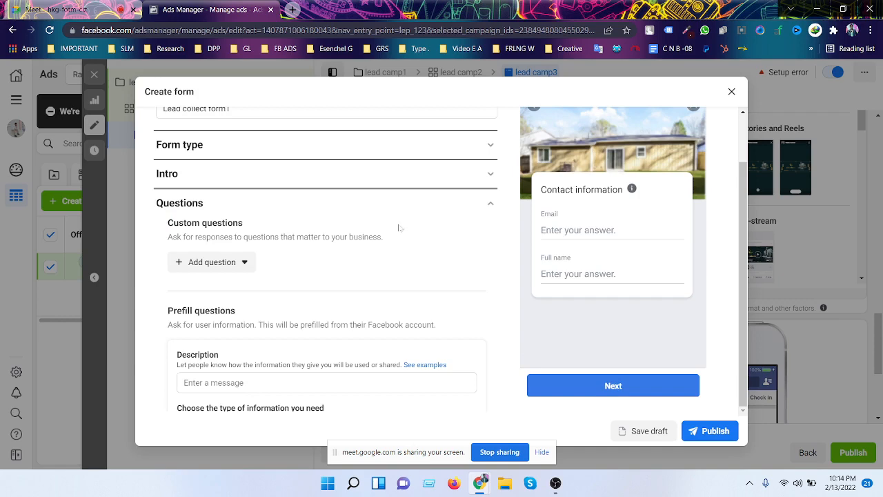
scroll(305, 297, "down", 1)
scroll(308, 301, "down", 1)
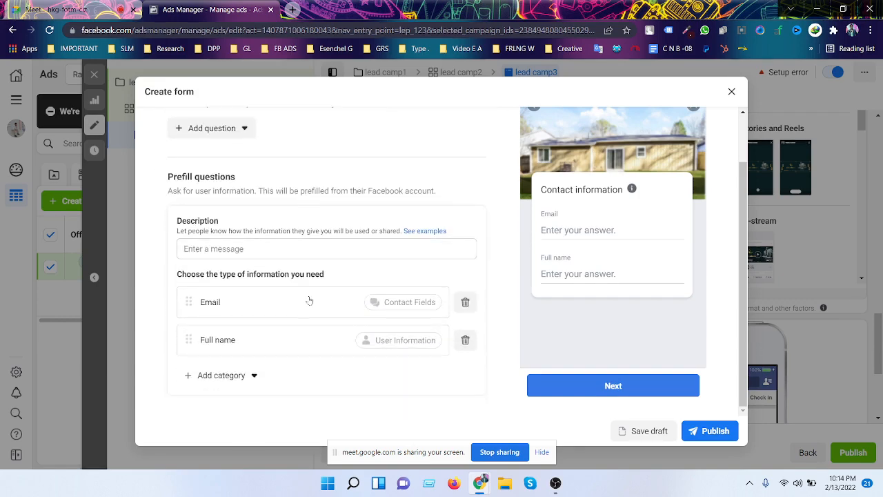
left_click_drag(223, 344, 227, 316)
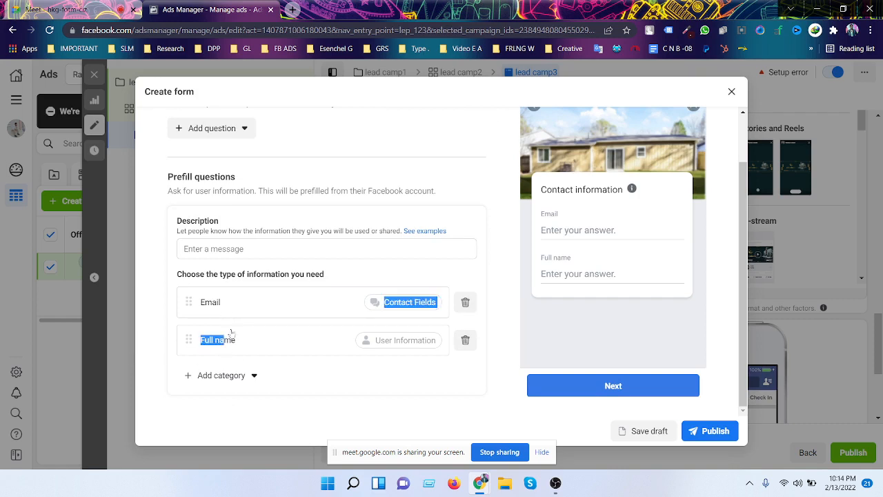
left_click(229, 338)
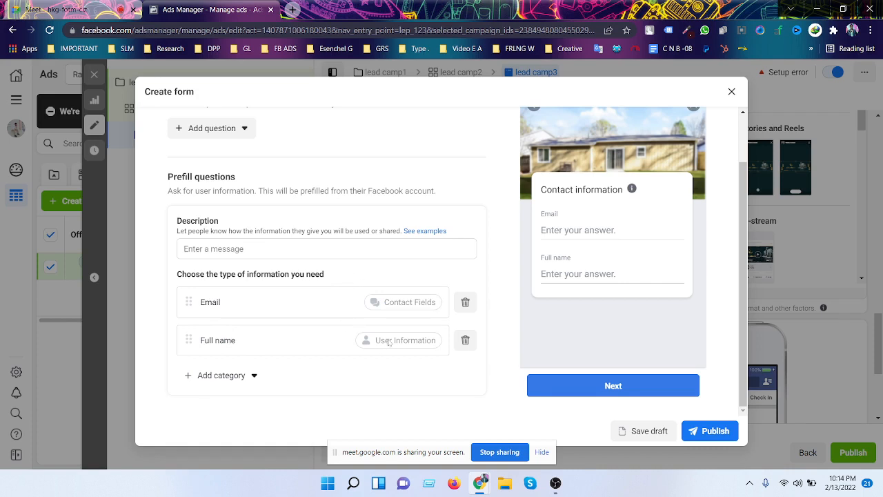
scroll(317, 313, "down", 2)
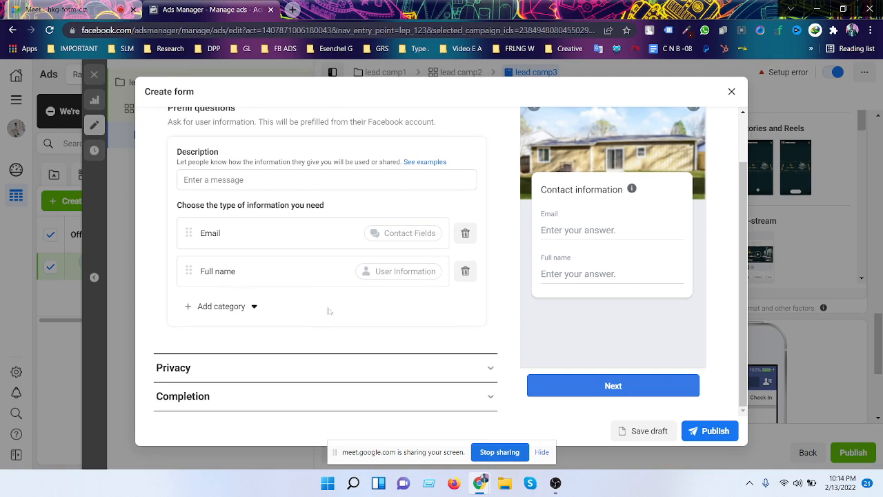
- Delete the Full name and Email prefill questions
left_click(230, 307)
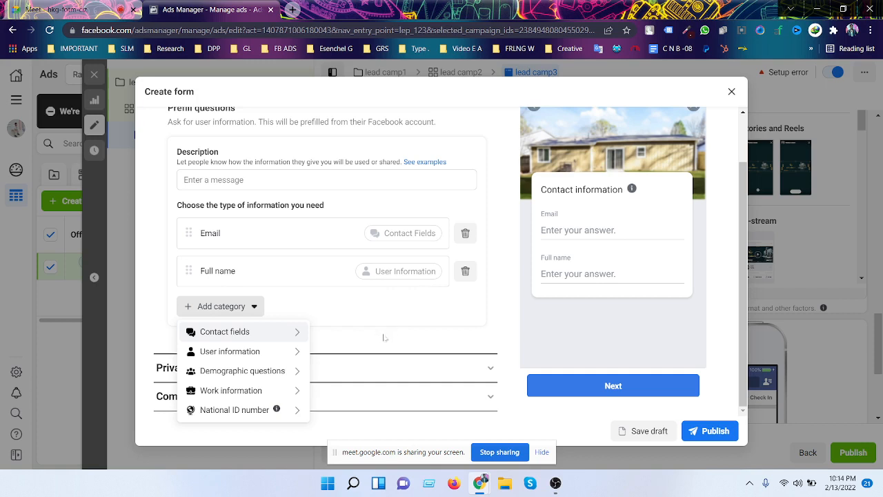
mouse_move(289, 339)
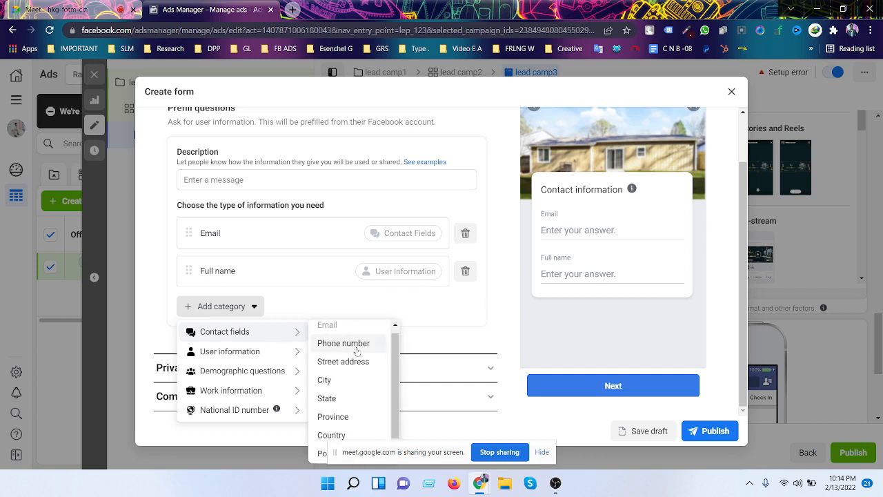
scroll(357, 347, "down", 1)
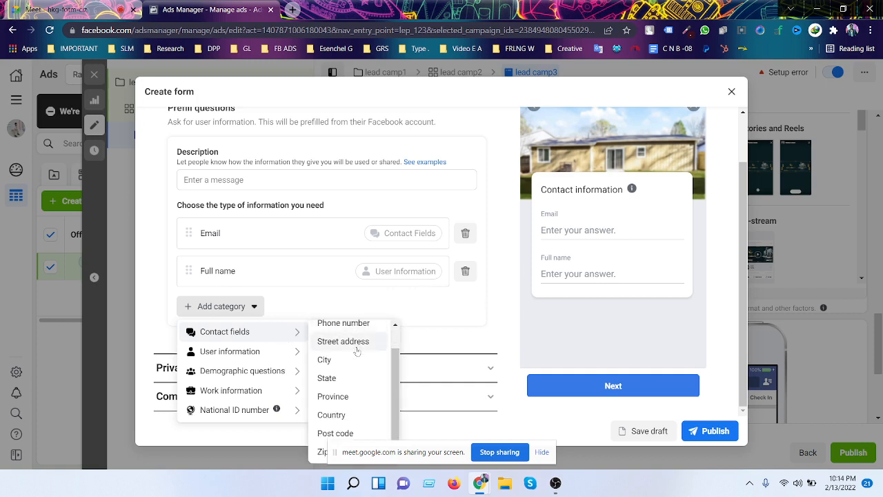
left_click(465, 270)
left_click(465, 270)
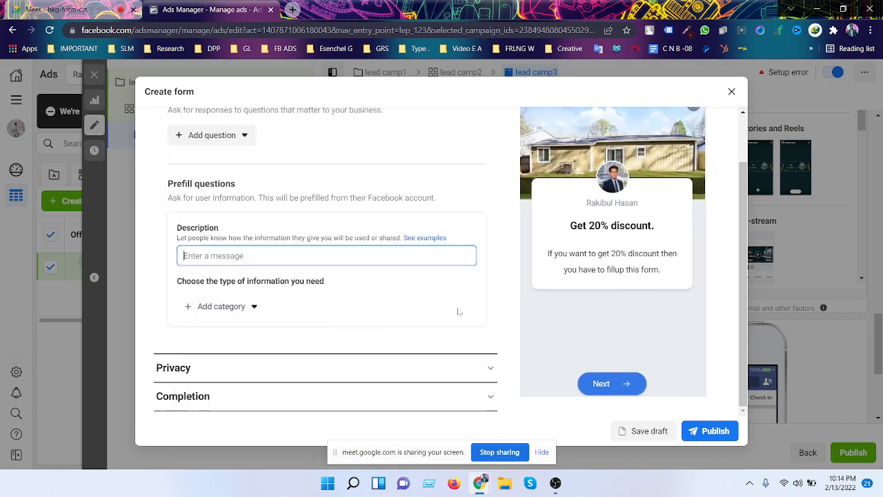
- Add a Phone number question from the Contact fields category
left_click(225, 306)
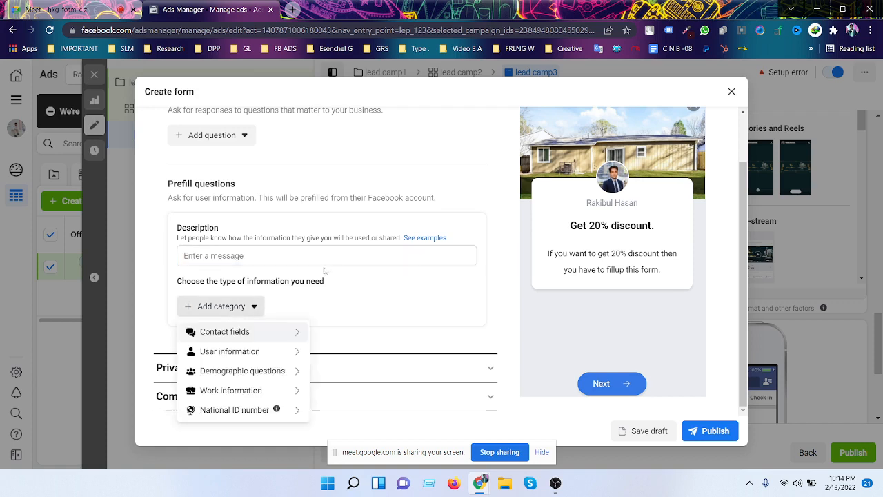
mouse_move(253, 335)
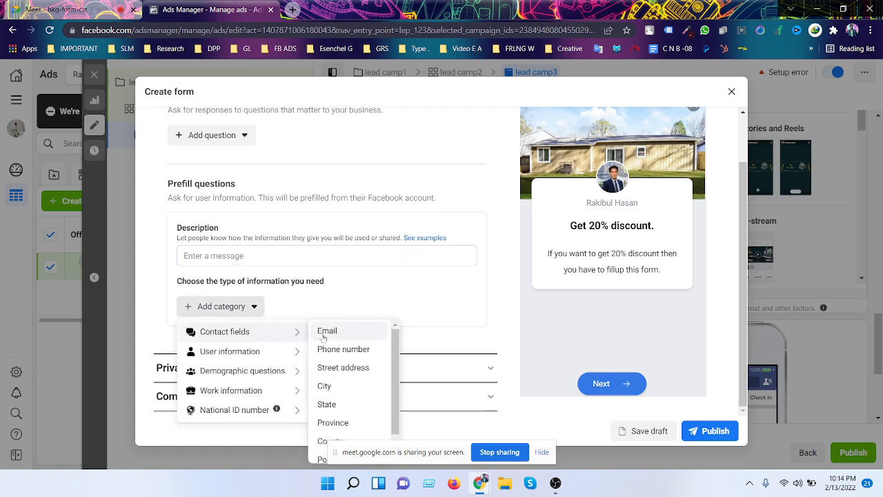
scroll(353, 397, "down", 1)
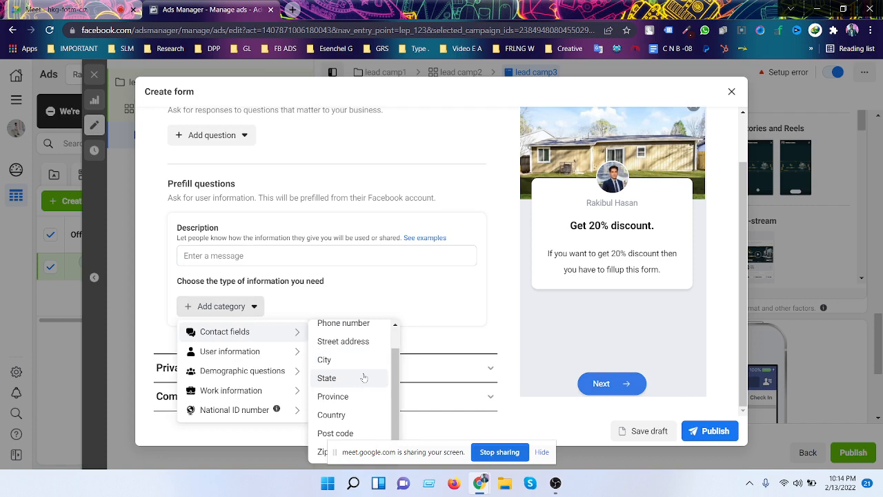
scroll(356, 400, "up", 1)
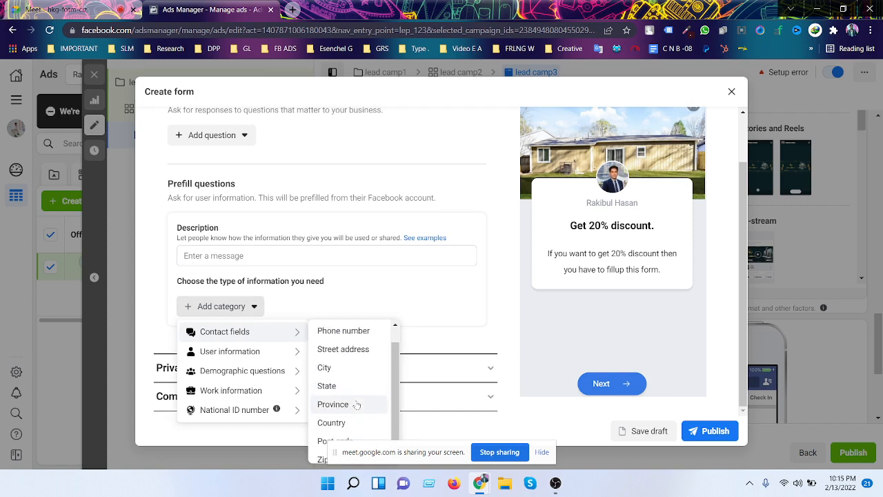
scroll(357, 392, "down", 1)
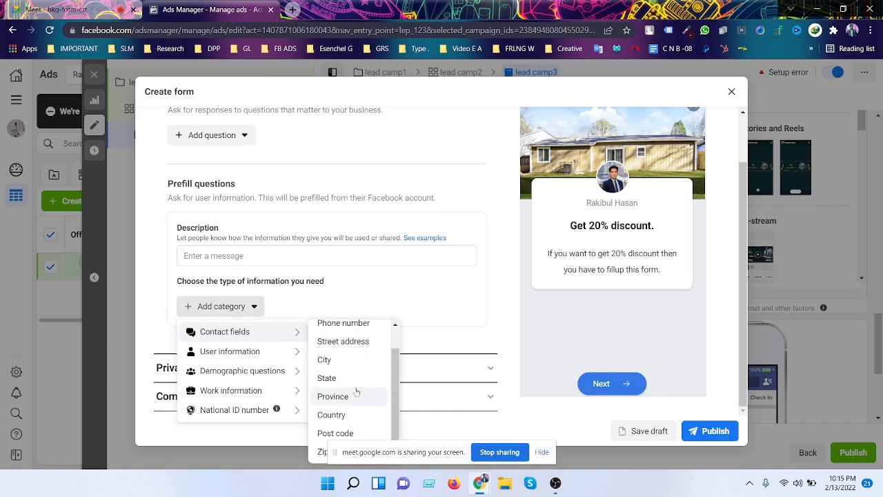
scroll(354, 378, "up", 1)
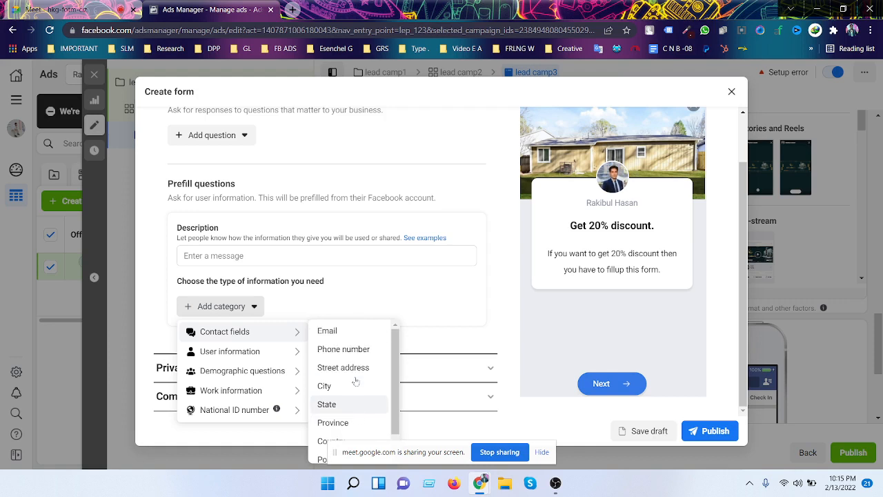
left_click(347, 350)
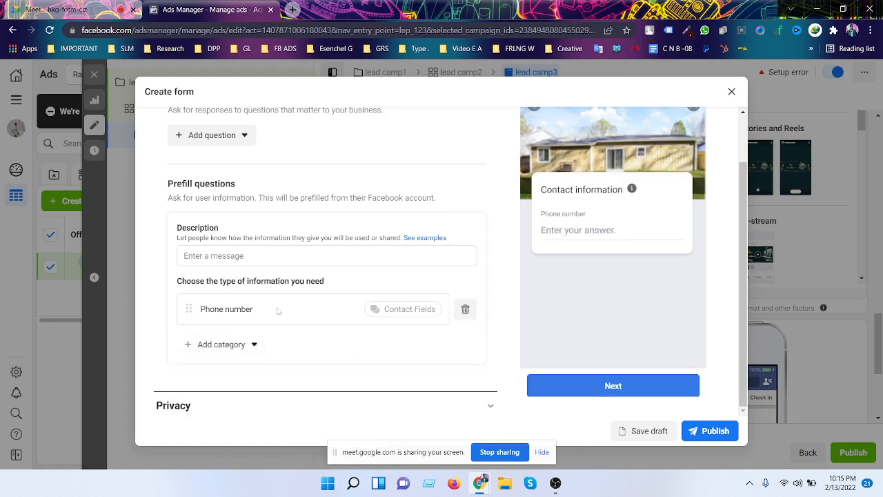
scroll(273, 312, "down", 1)
left_click(233, 305)
mouse_move(278, 362)
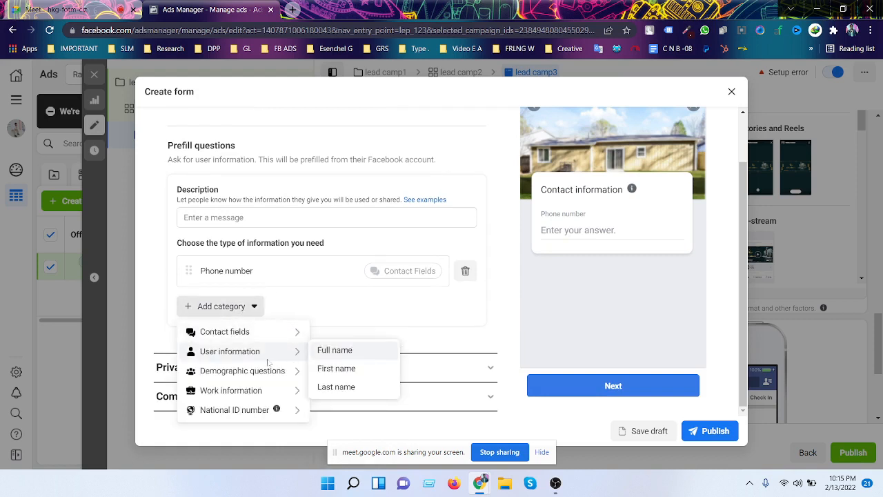
- Add a Full name question from User information below Phone number
left_click(359, 353)
scroll(383, 345, "down", 1)
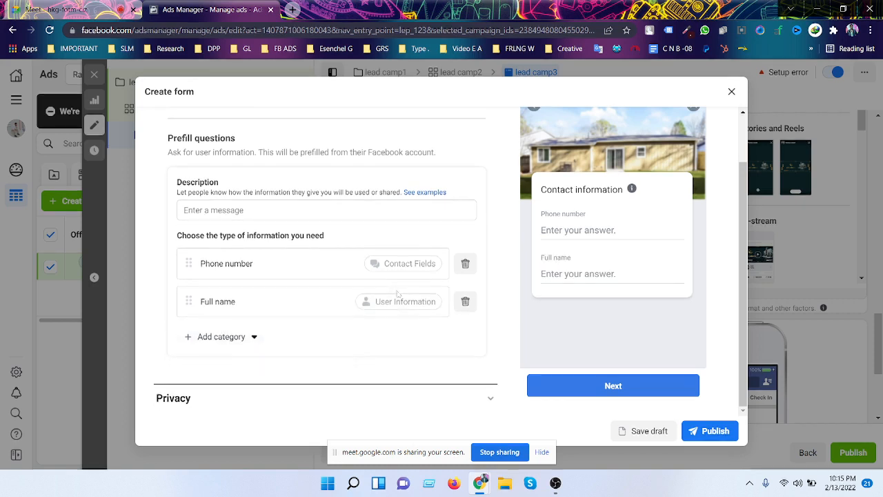
left_click(213, 312)
mouse_move(275, 375)
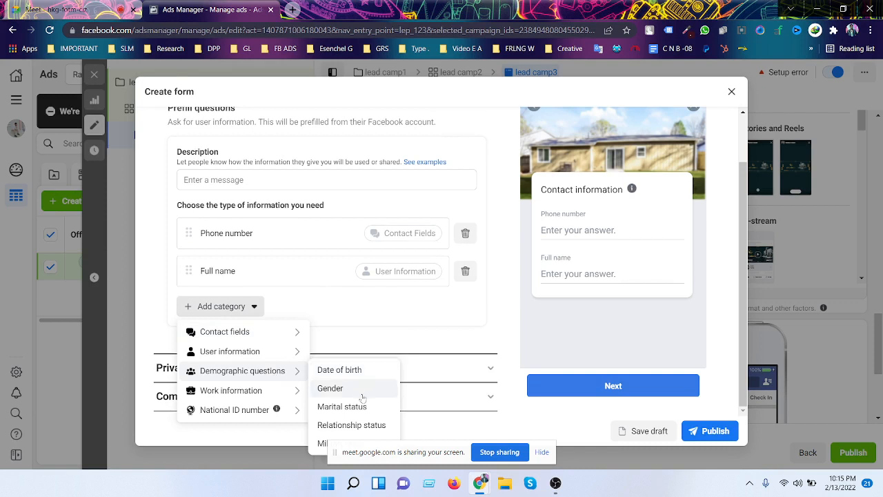
- Review the options in the other question category submenus
left_click_drag(388, 459, 386, 495)
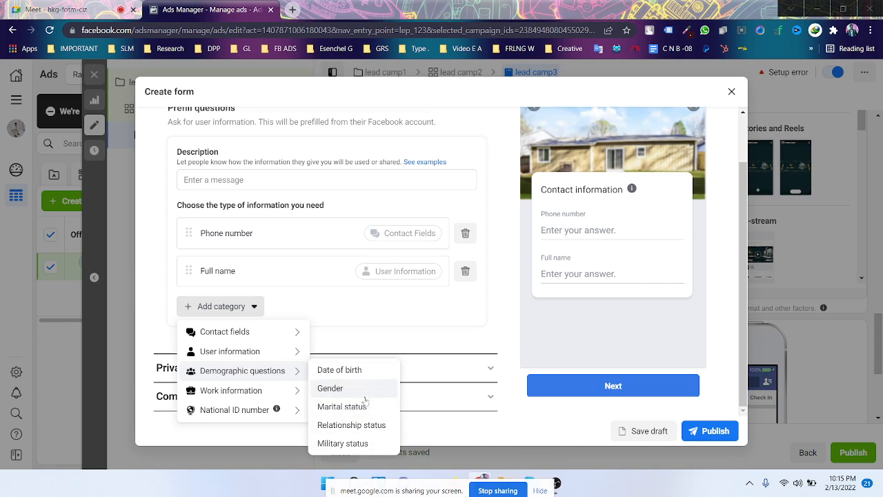
mouse_move(286, 395)
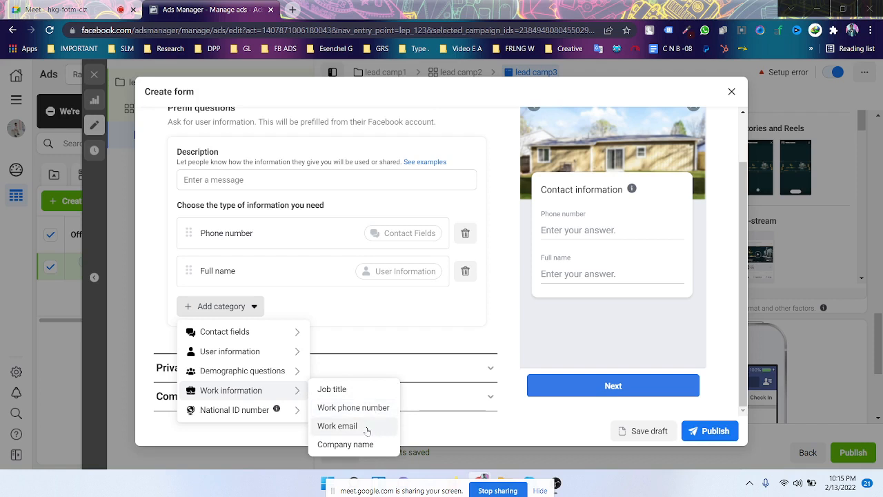
mouse_move(276, 412)
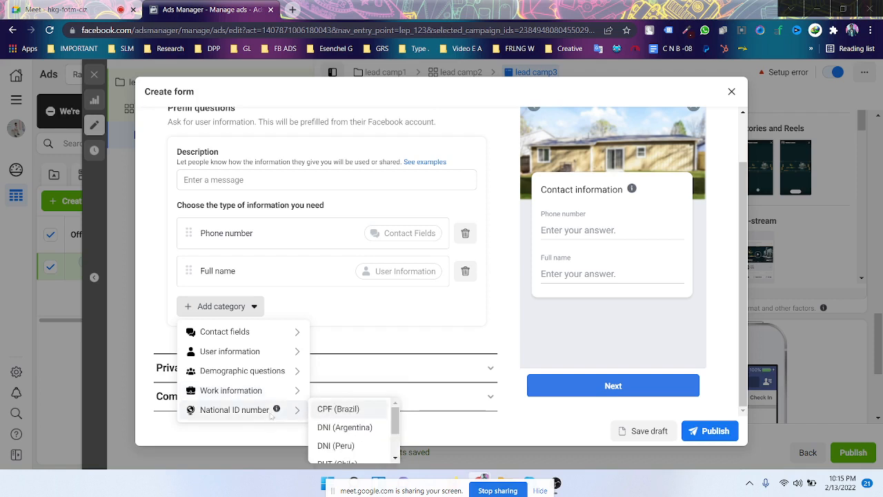
scroll(348, 420, "down", 1)
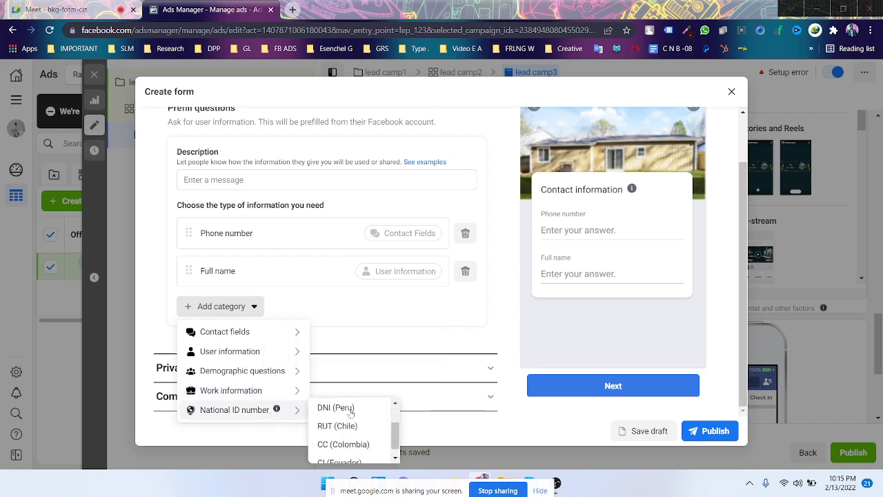
scroll(348, 421, "up", 1)
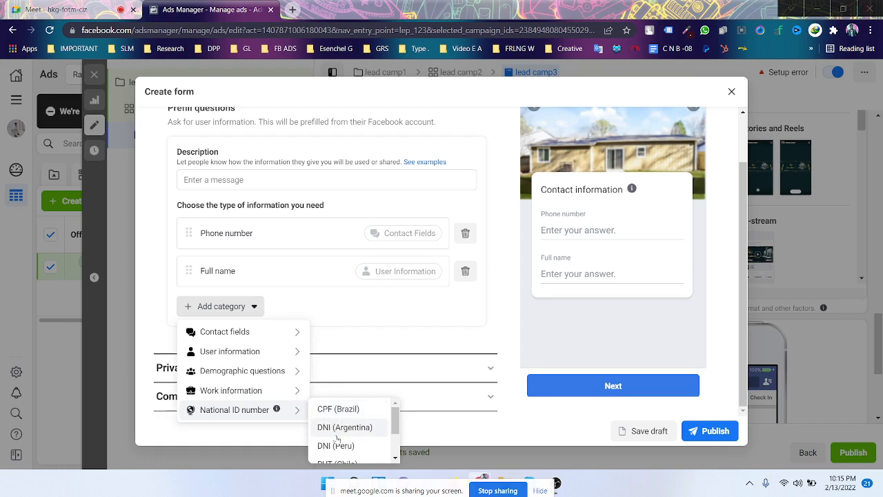
scroll(352, 431, "down", 2)
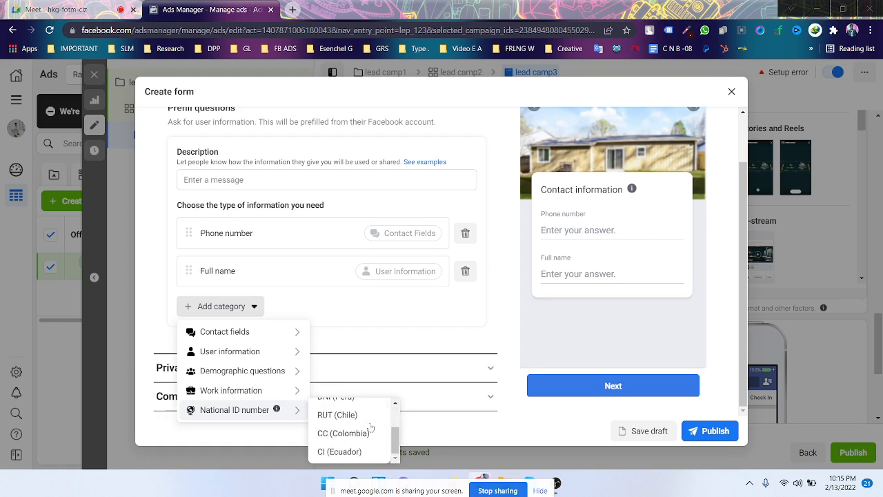
scroll(370, 428, "up", 2)
scroll(372, 429, "down", 2)
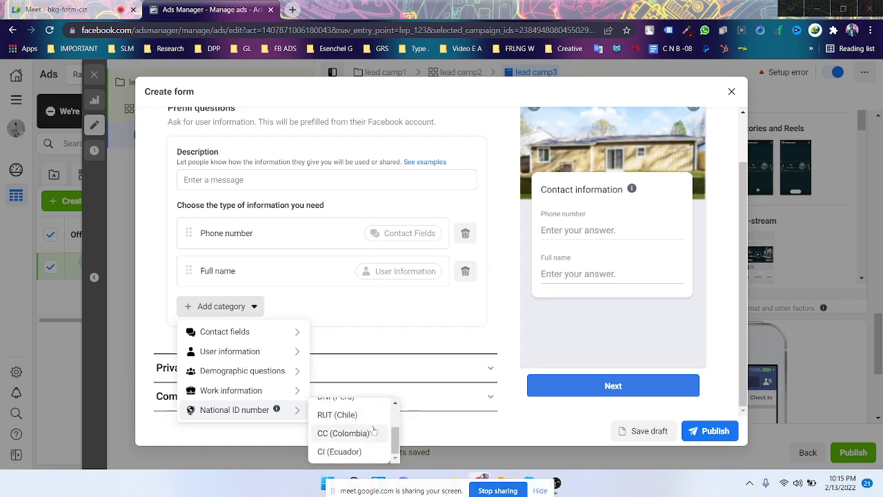
scroll(373, 429, "up", 1)
scroll(367, 426, "down", 1)
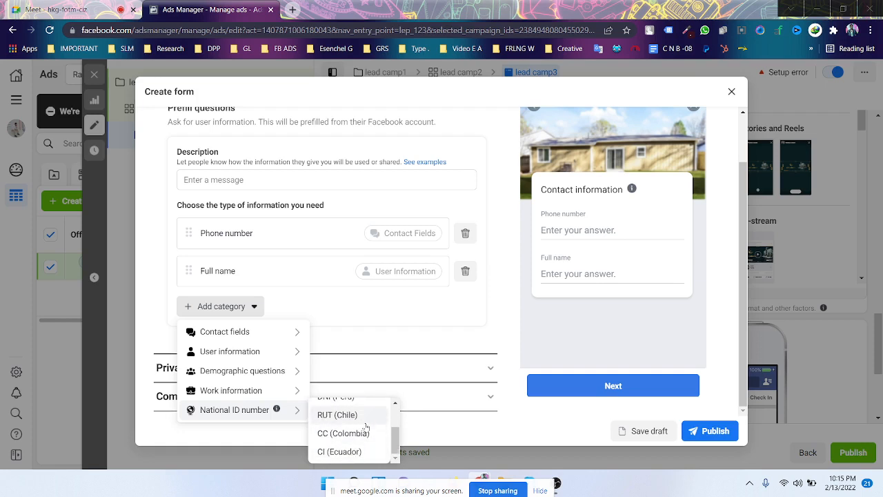
mouse_move(251, 371)
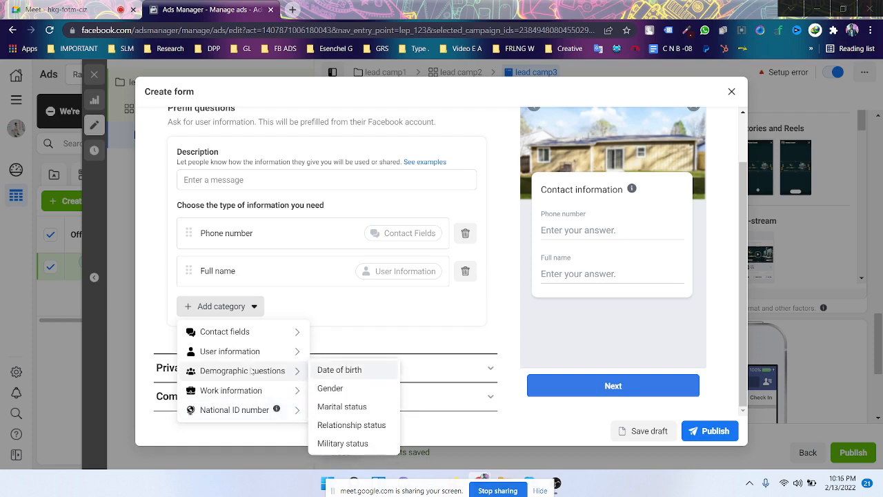
mouse_move(249, 355)
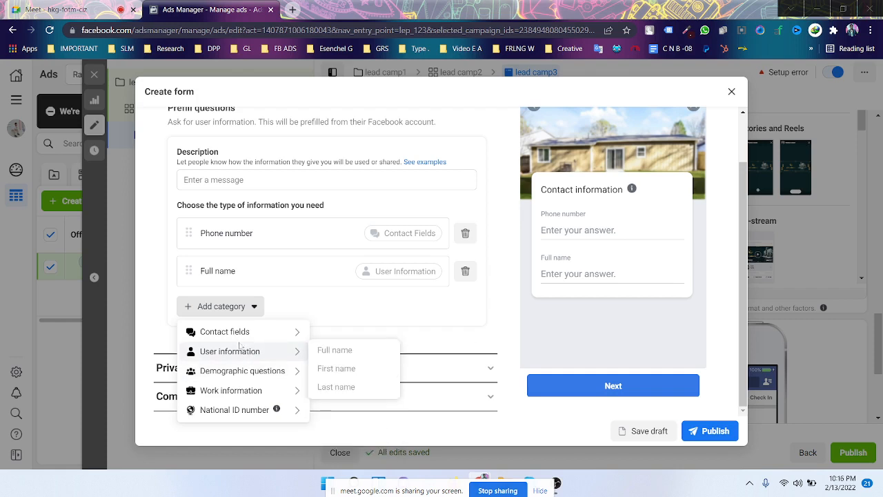
mouse_move(279, 331)
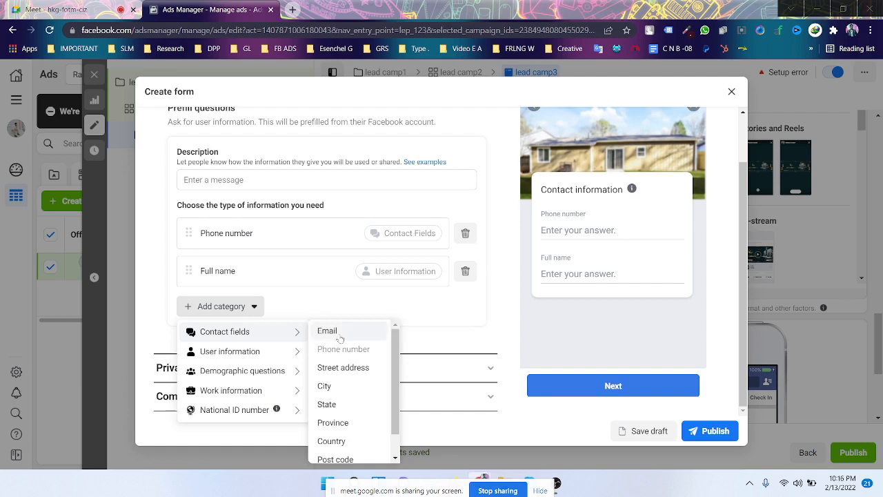
- Add Email and Country questions from Contact fields
left_click(328, 331)
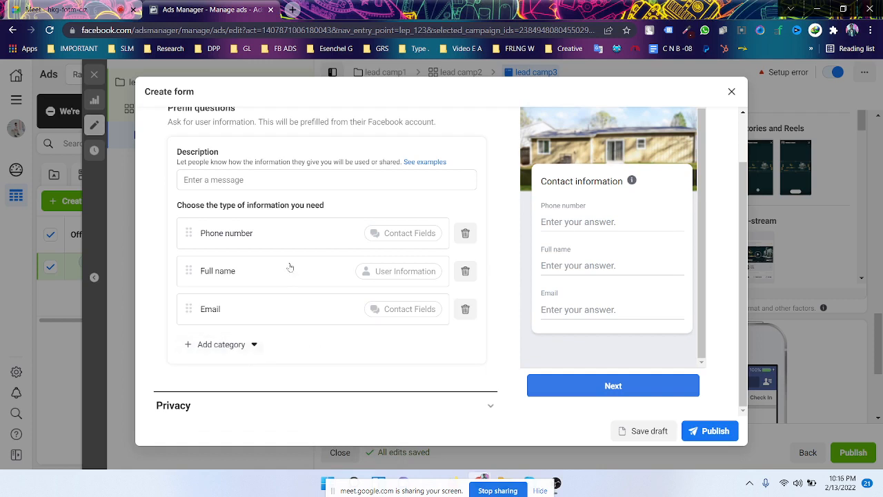
scroll(365, 282, "down", 2)
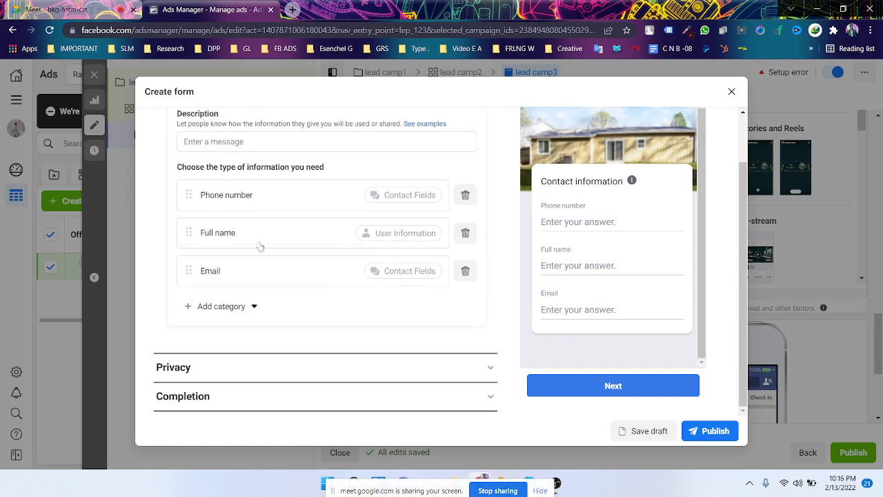
left_click(220, 306)
mouse_move(290, 345)
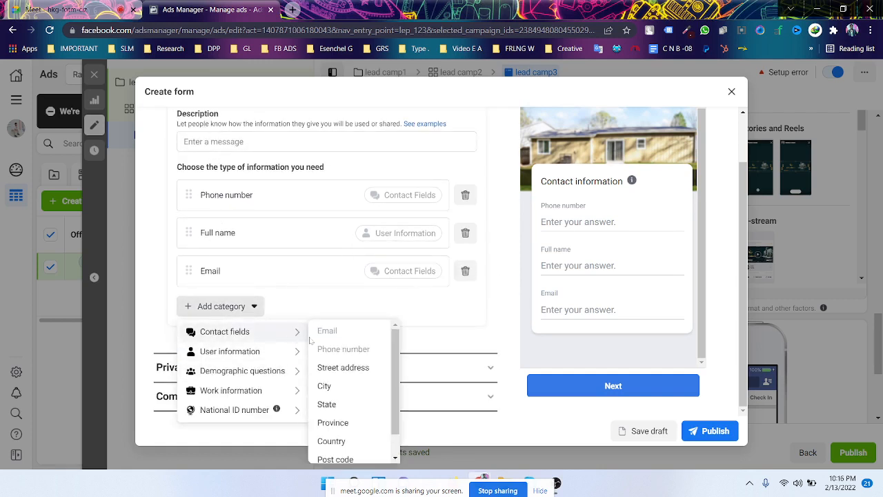
scroll(345, 379, "down", 1)
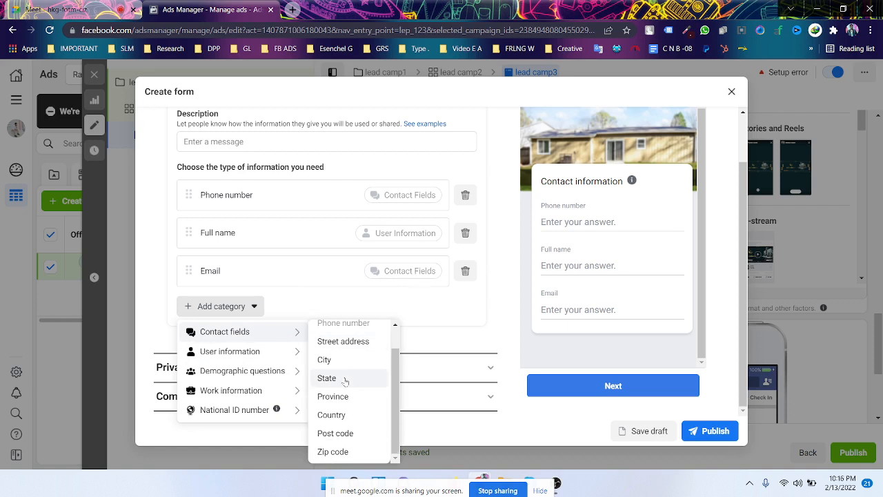
left_click(337, 417)
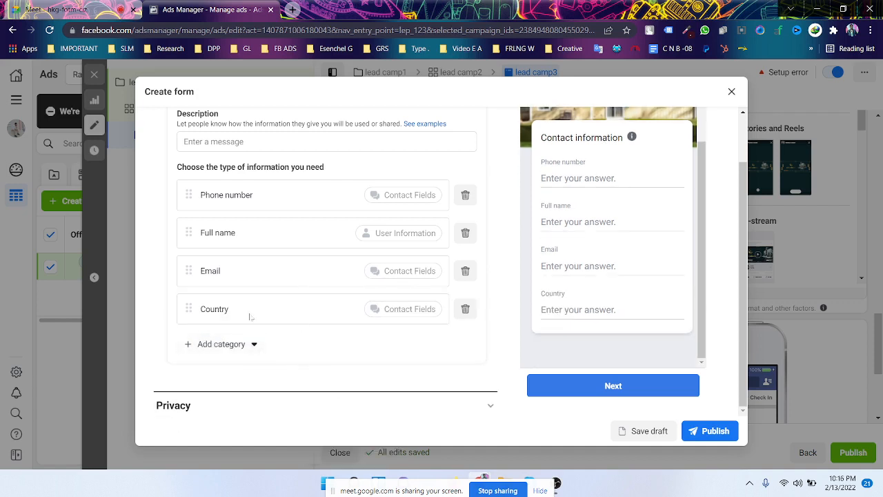
- Add City and Post code questions from Contact fields
scroll(252, 288, "down", 1)
left_click(227, 306)
mouse_move(250, 334)
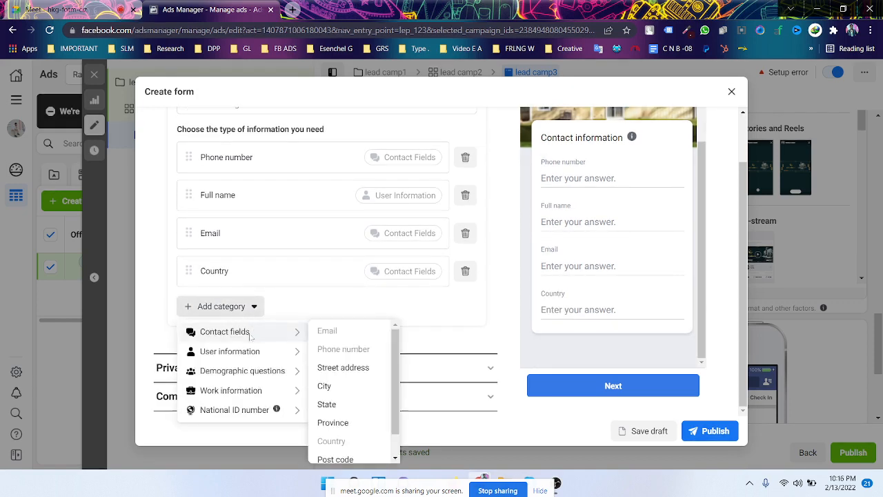
scroll(350, 369, "down", 1)
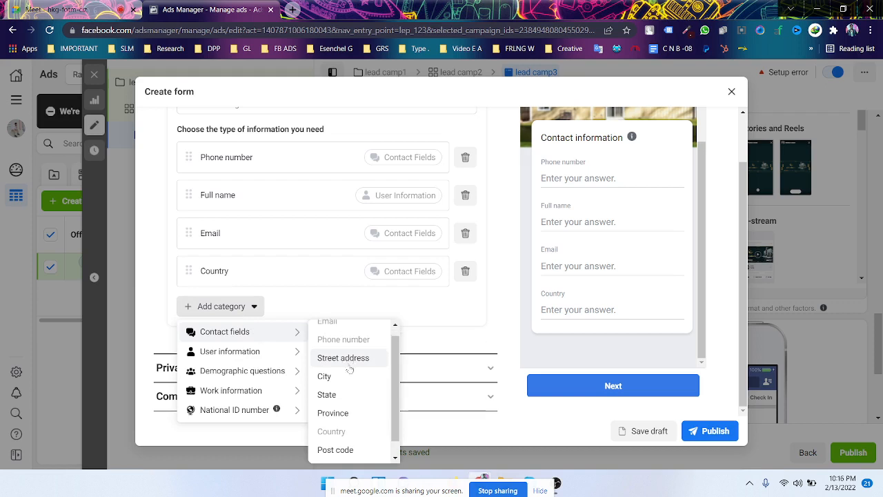
scroll(350, 369, "down", 1)
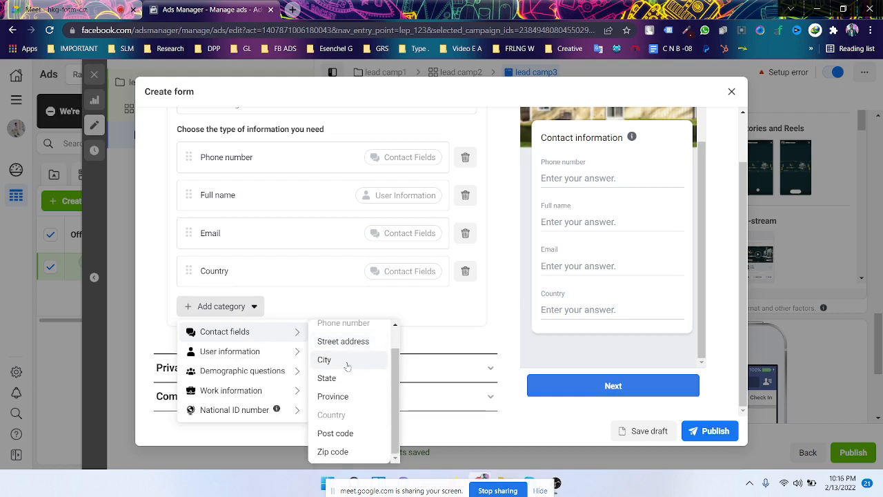
left_click(347, 366)
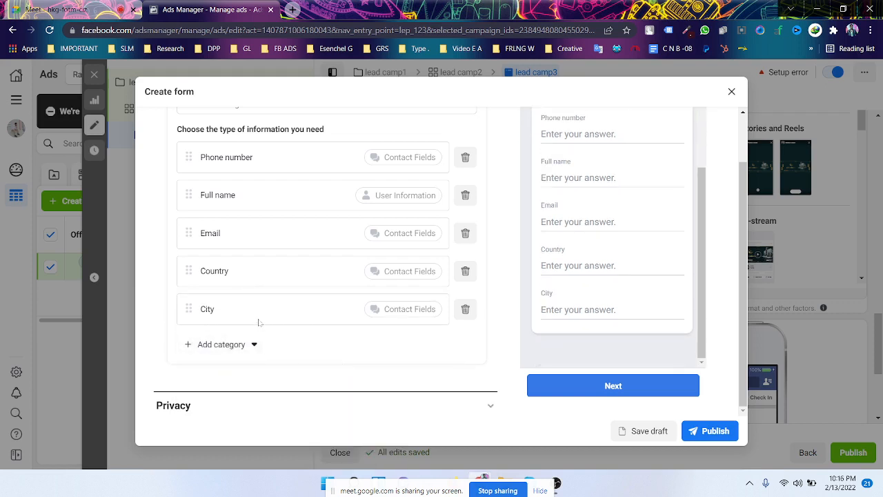
left_click(233, 346)
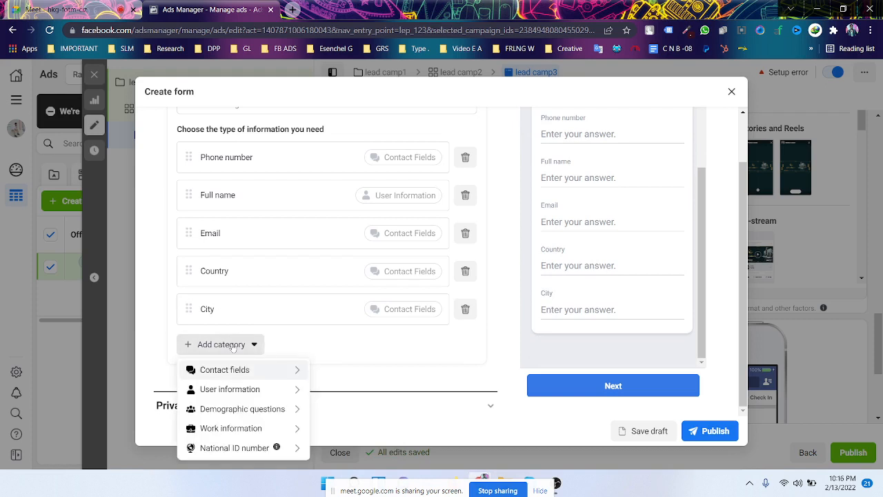
mouse_move(228, 369)
scroll(338, 407, "down", 2)
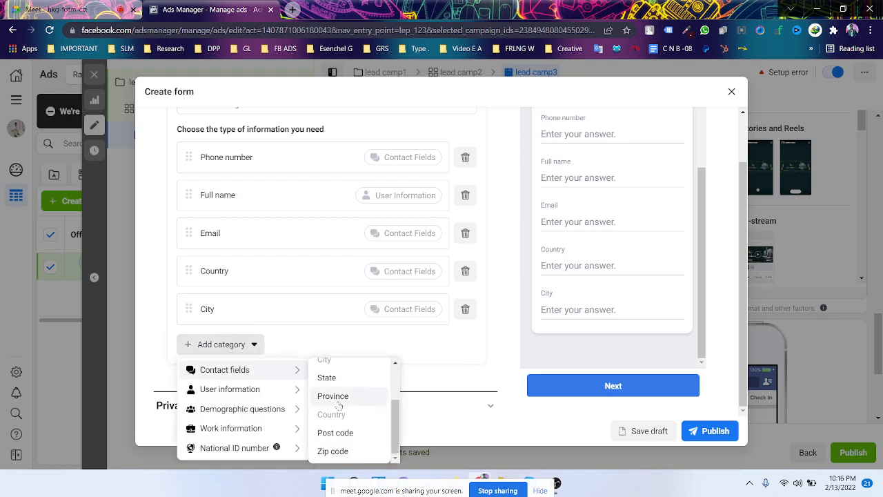
left_click(359, 434)
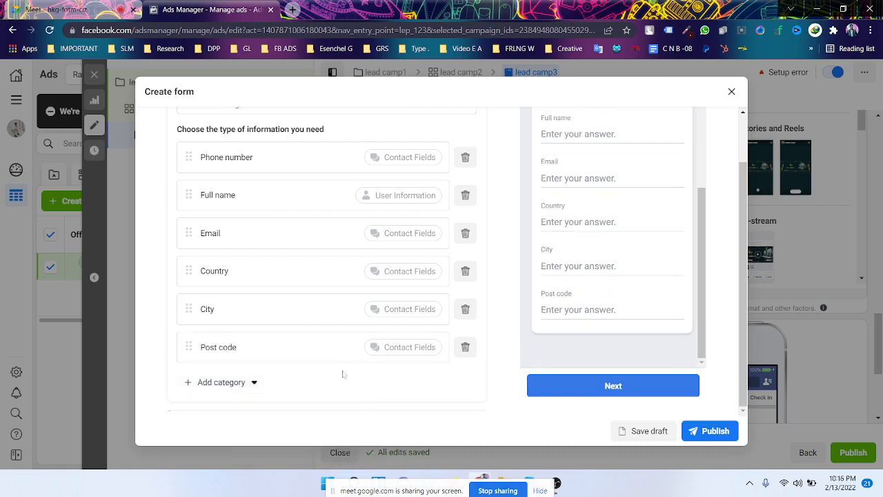
scroll(270, 289, "up", 1)
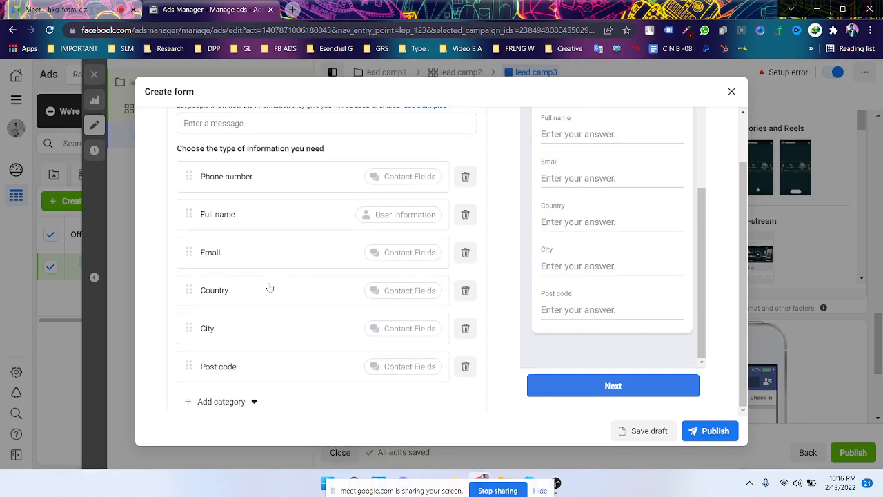
scroll(279, 300, "down", 2)
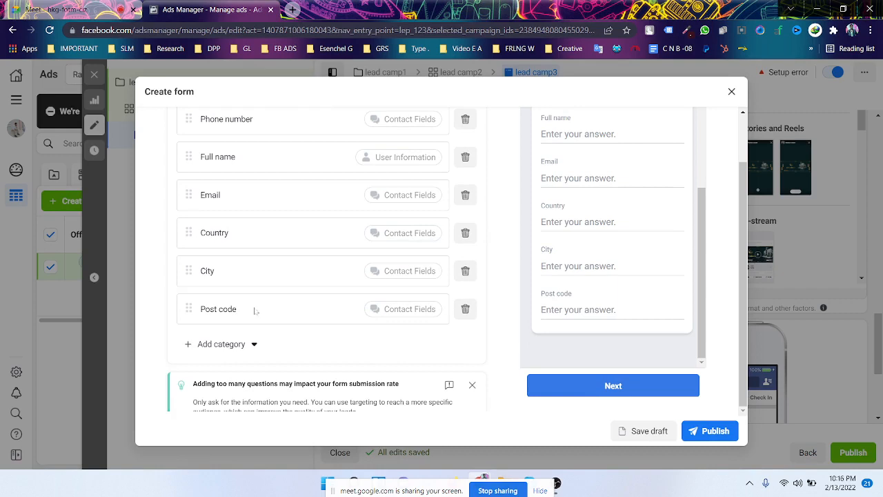
scroll(255, 312, "up", 3)
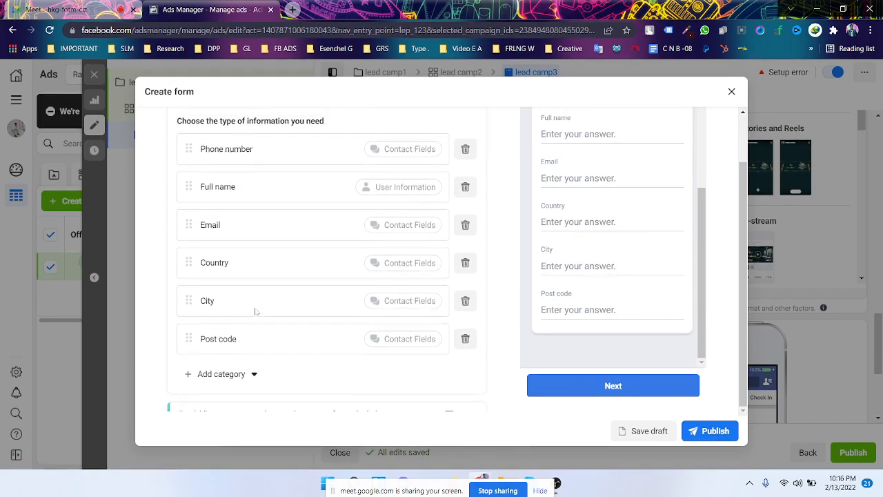
scroll(256, 311, "down", 2)
scroll(255, 311, "up", 1)
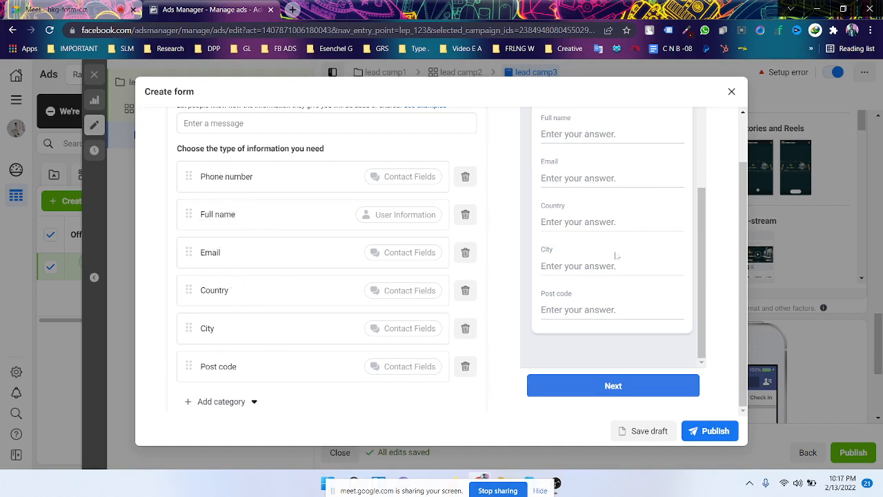
- Drag the Full name question above Phone number so it comes first
scroll(614, 254, "up", 3)
scroll(589, 253, "down", 1)
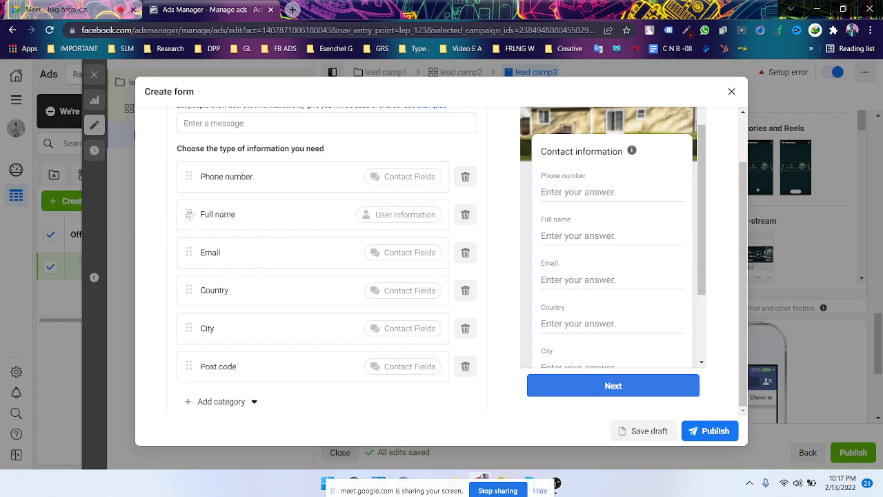
left_click_drag(189, 216, 189, 168)
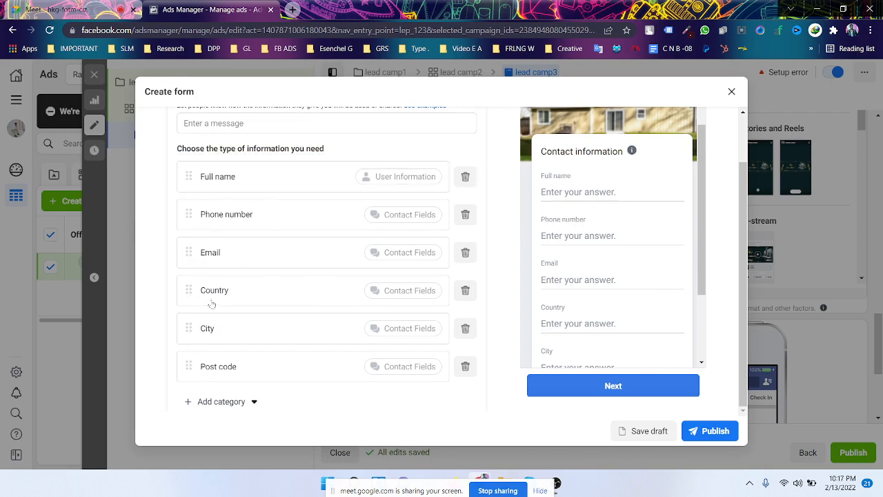
scroll(279, 272, "down", 1)
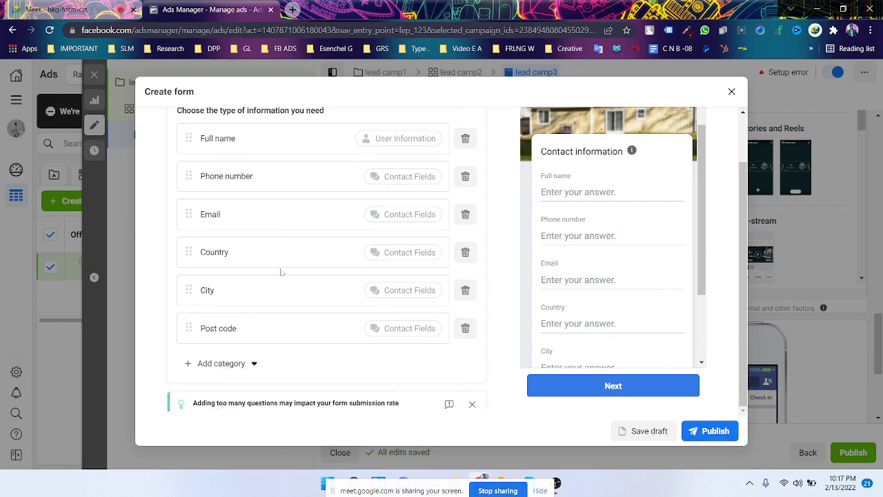
scroll(304, 276, "up", 2)
scroll(355, 276, "down", 1)
scroll(266, 327, "up", 1)
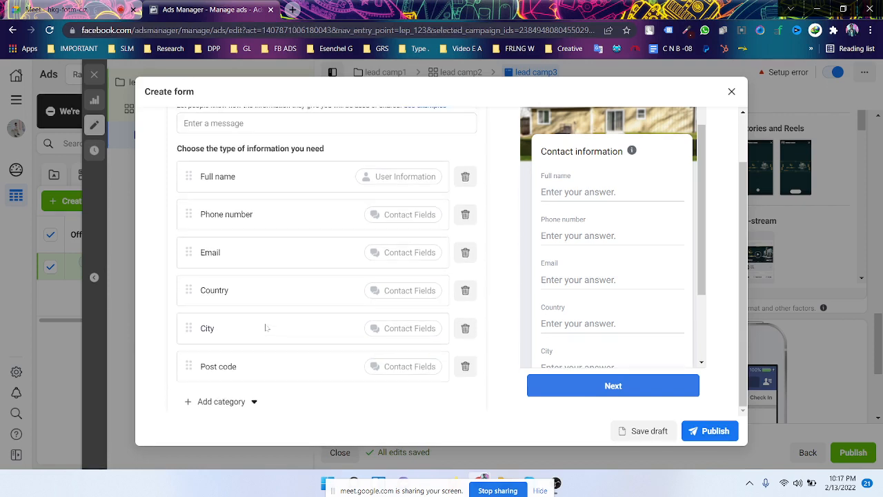
- Delete the Post code, City, Country and Email questions
left_click(468, 373)
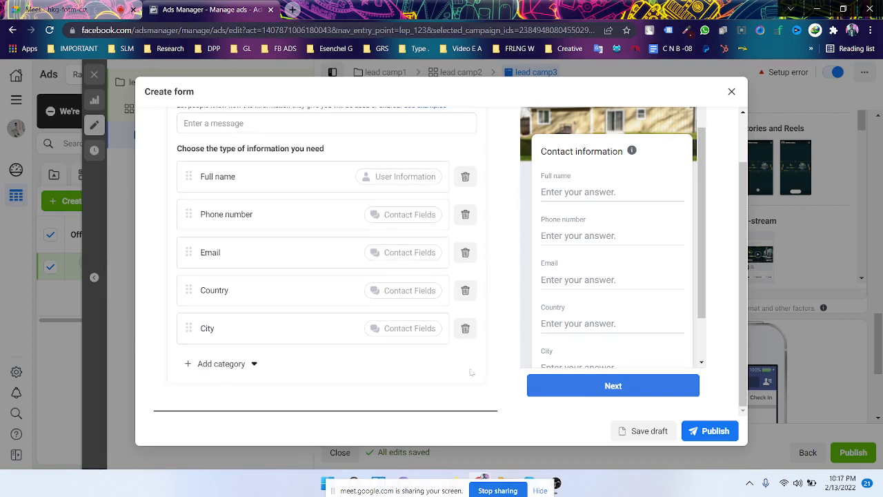
left_click(464, 335)
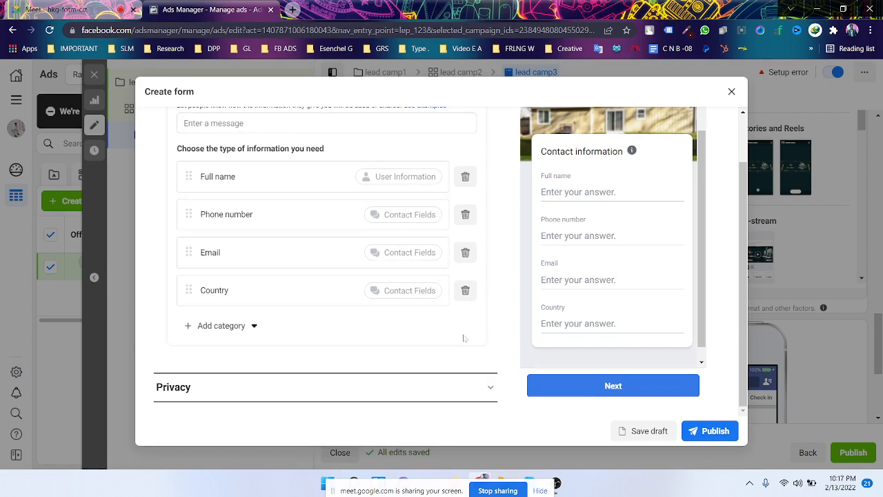
left_click(466, 288)
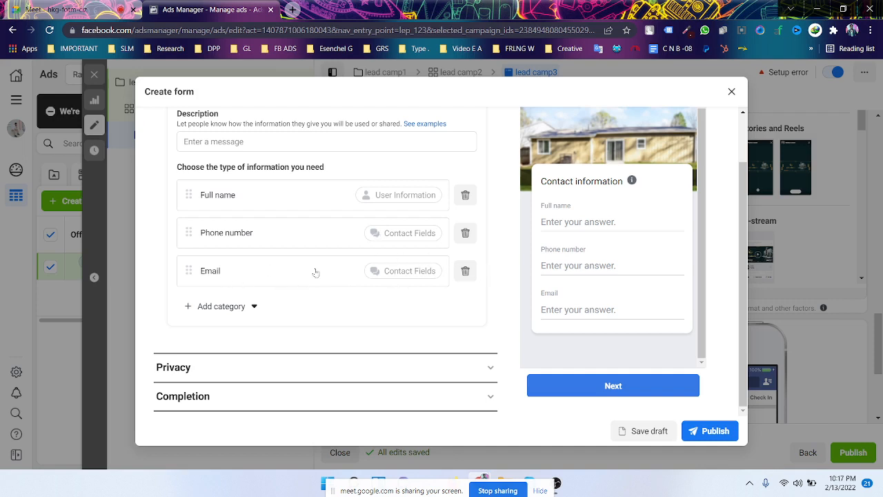
left_click(466, 271)
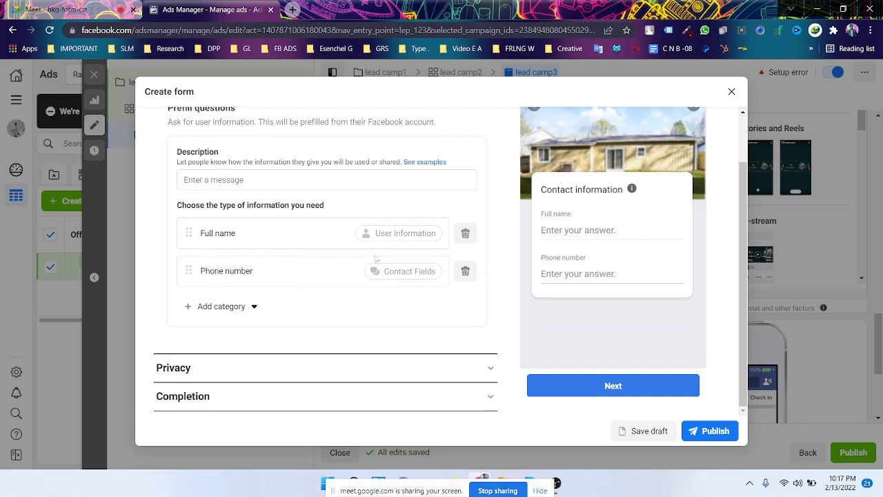
- Write the prefill description 'Please fill-up this form and get 20% discount.', fixing 'fillup' via spell-check
left_click(283, 180)
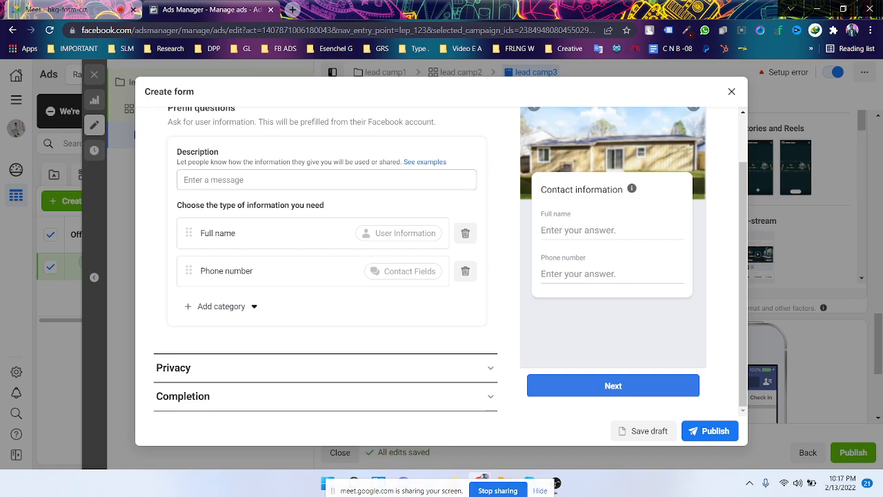
type("gf")
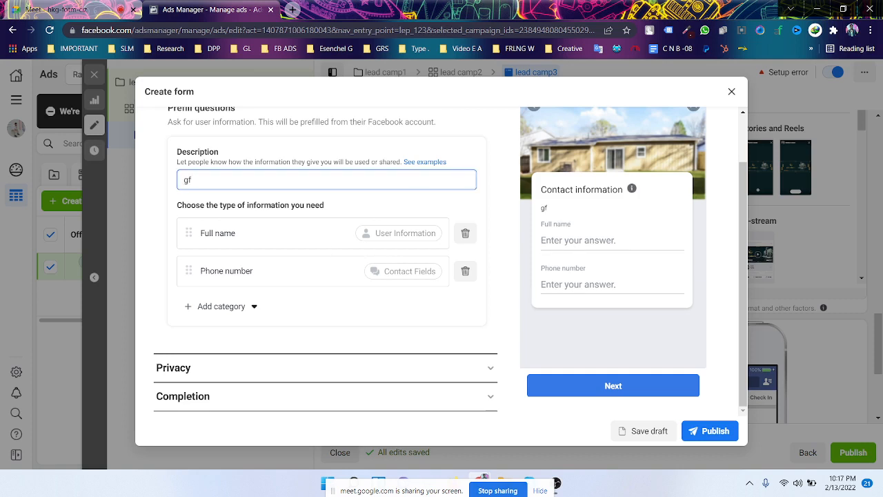
key("BackSpace")
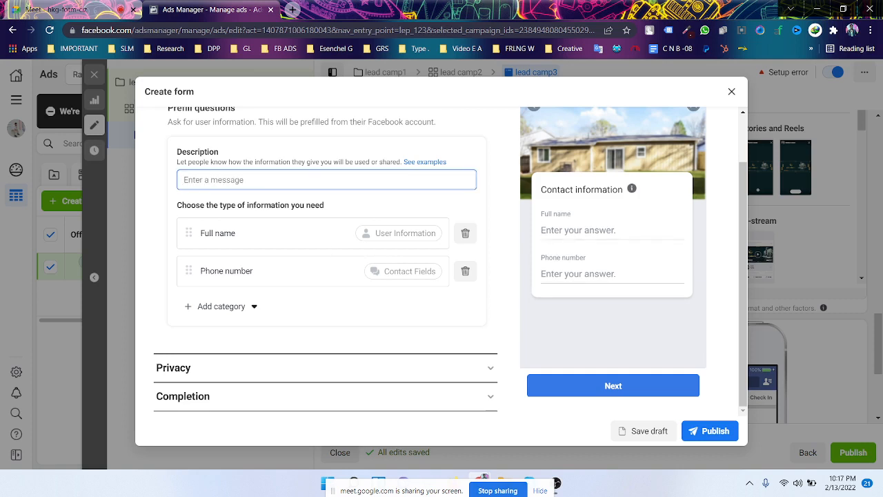
scroll(276, 198, "up", 3)
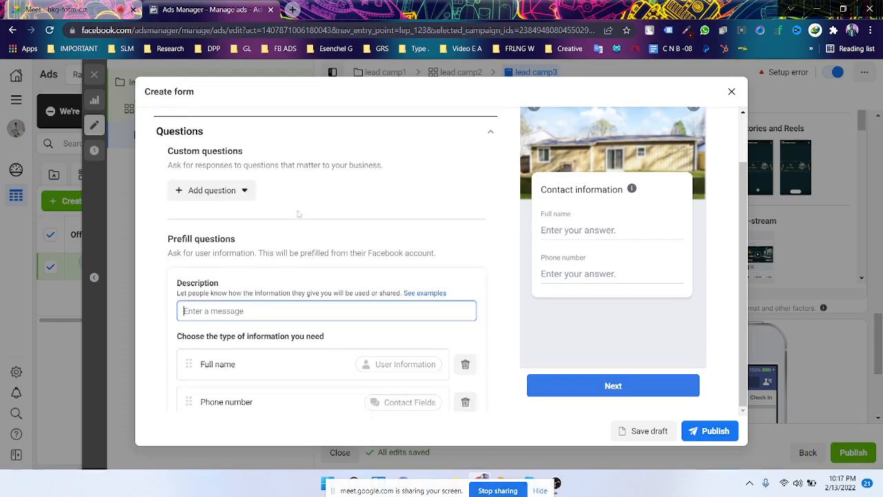
scroll(298, 214, "down", 3)
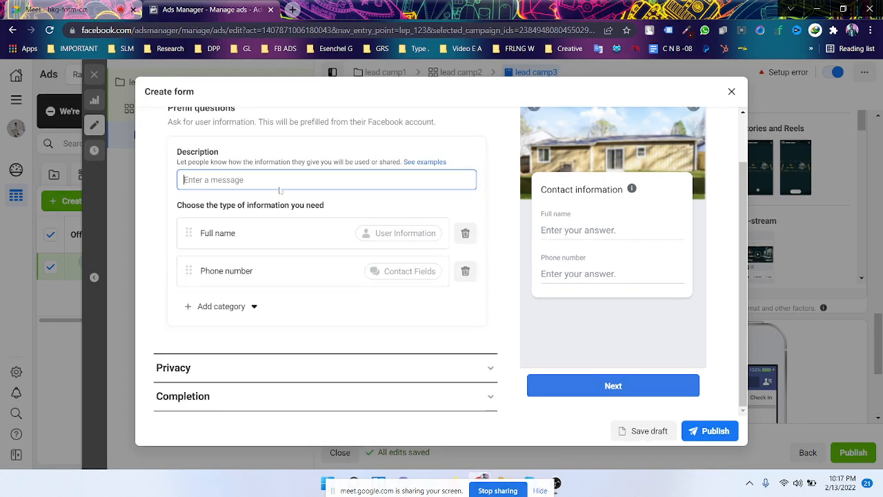
type("Plea")
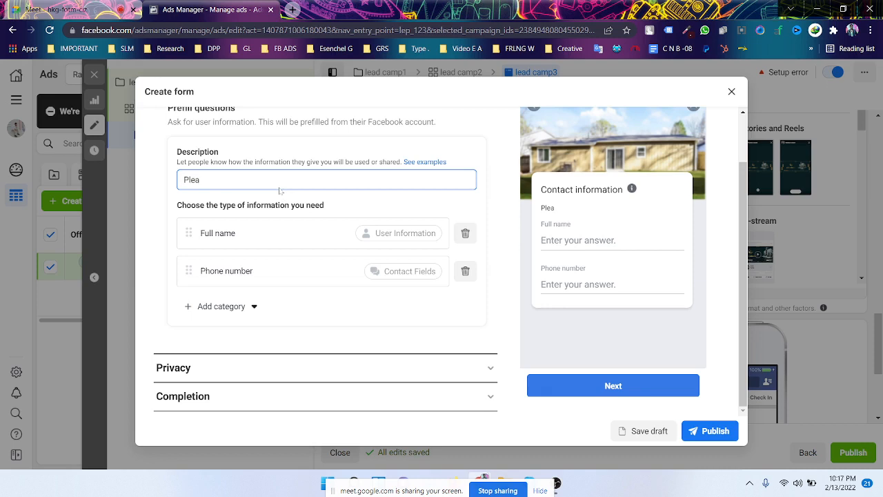
type("se fillup this")
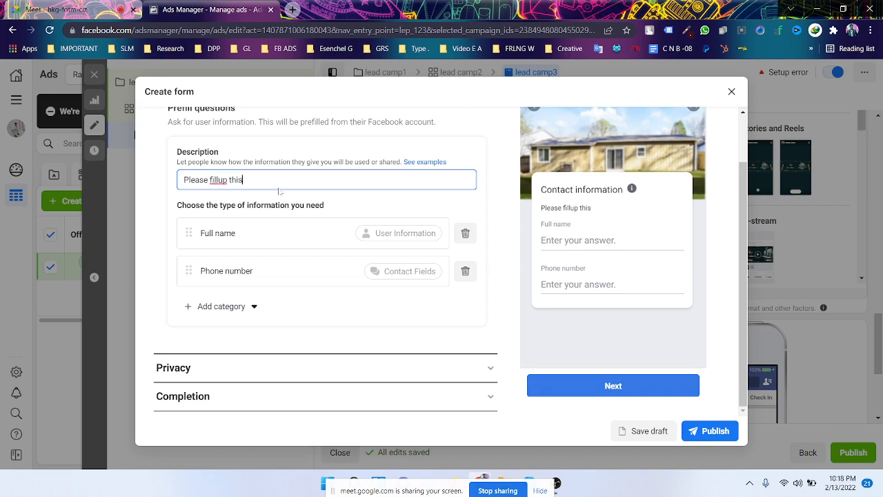
type(" form and get 20")
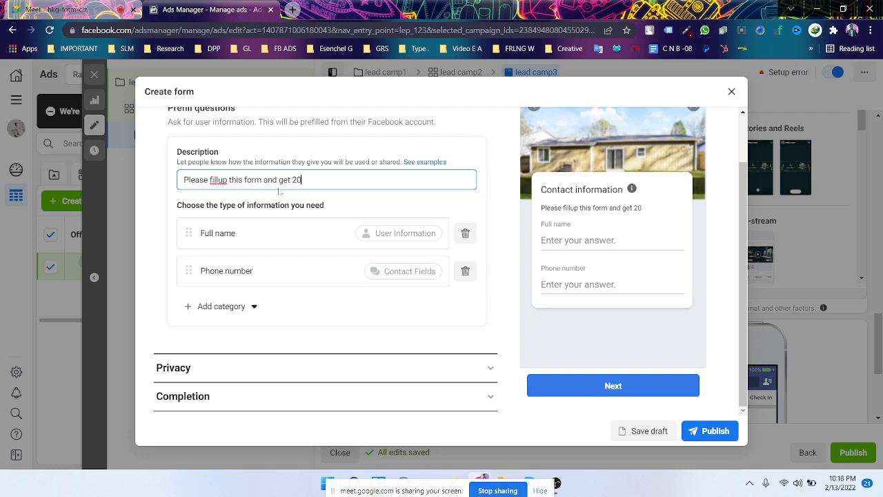
type("% discount")
right_click(225, 180)
left_click(288, 210)
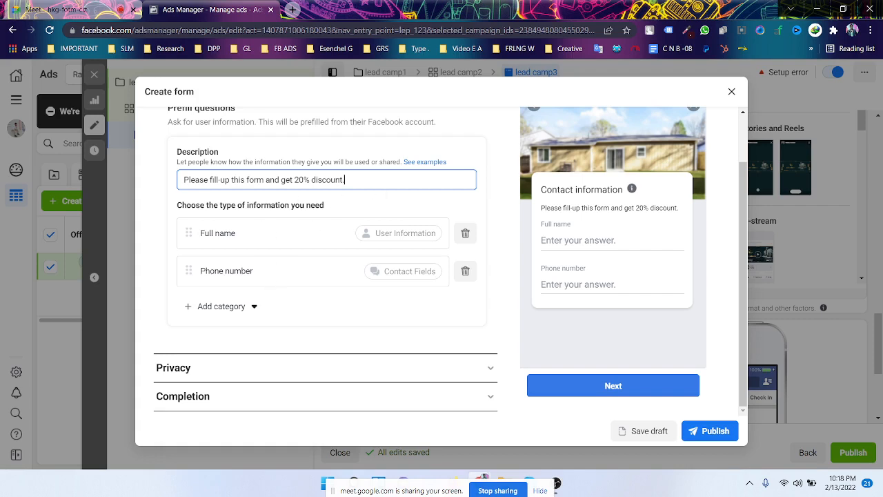
scroll(295, 209, "up", 1)
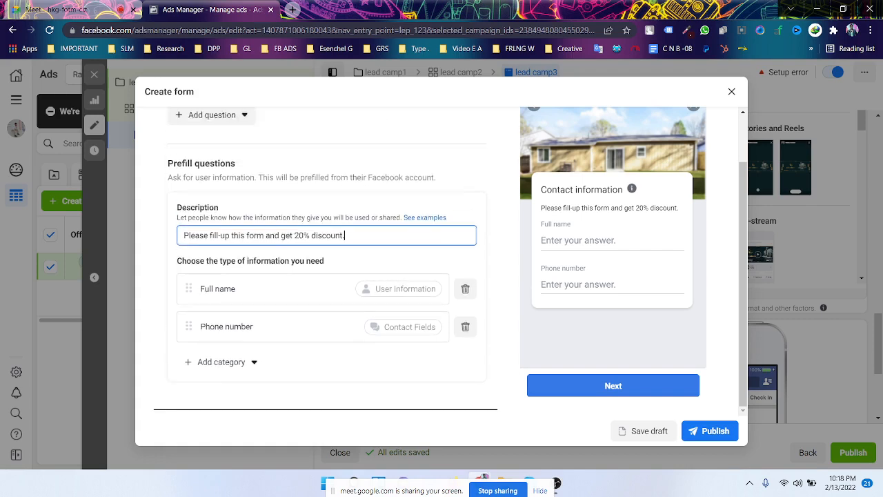
scroll(295, 209, "down", 1)
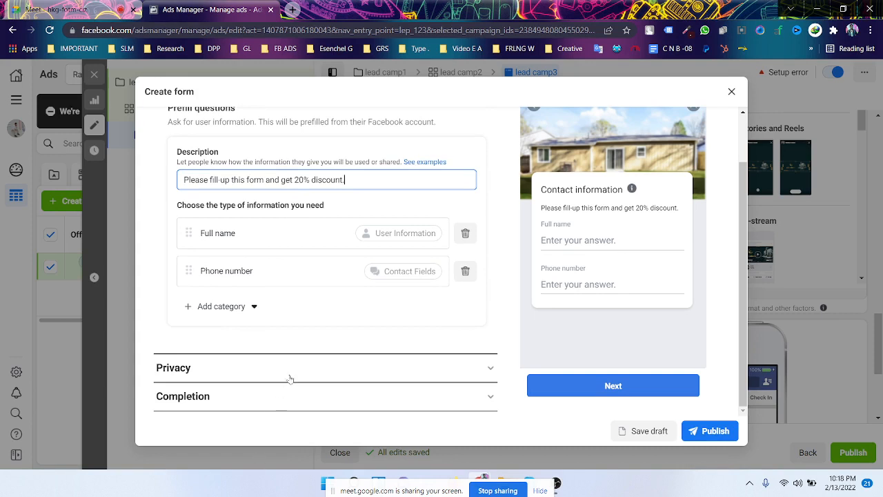
- Expand the Privacy section, select its link fields, and open a new blank browser tab
left_click(331, 367)
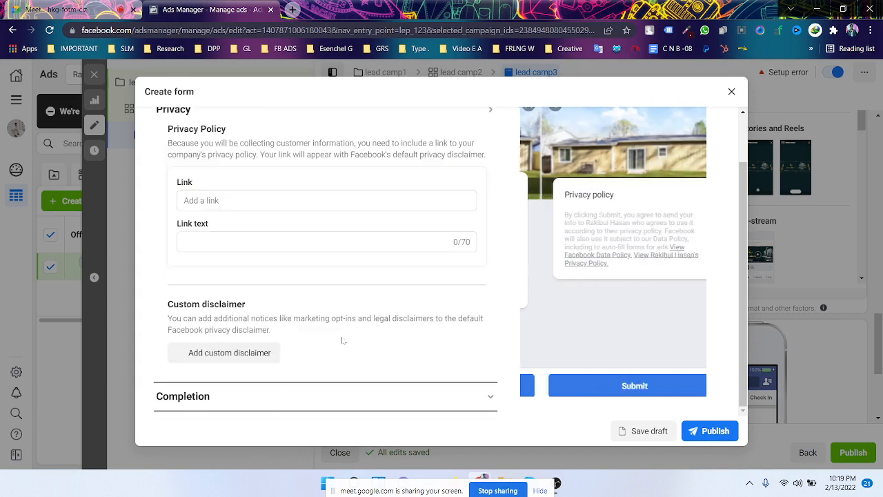
scroll(343, 339, "up", 1)
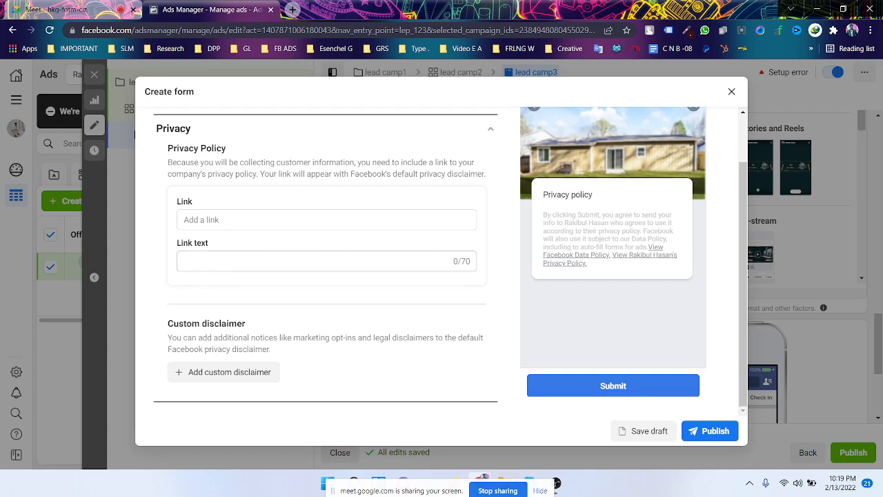
left_click(210, 262)
left_click(250, 216)
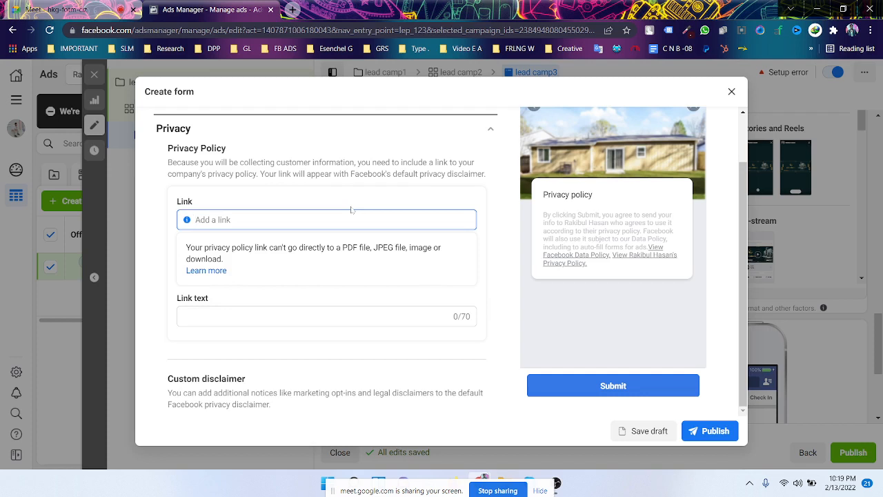
left_click(291, 9)
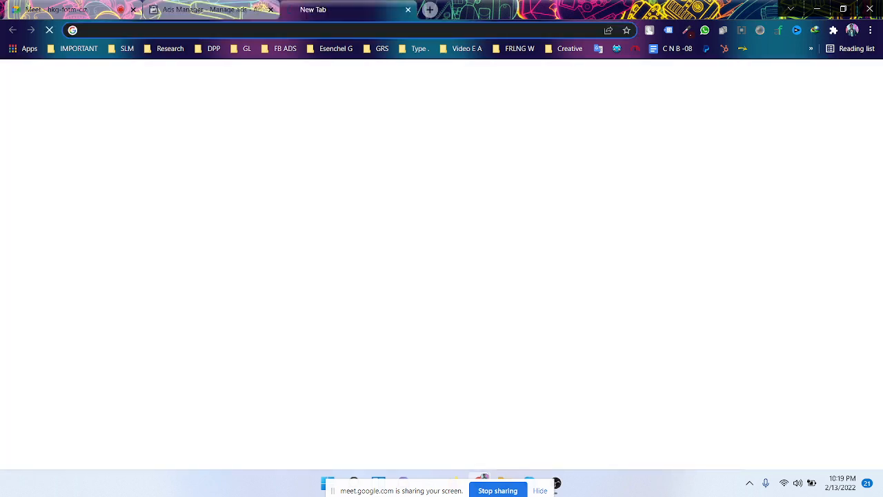
- Search Google for 'h supertools' to load h-supertools.com, then go back to the Ads Manager form
left_click(276, 30)
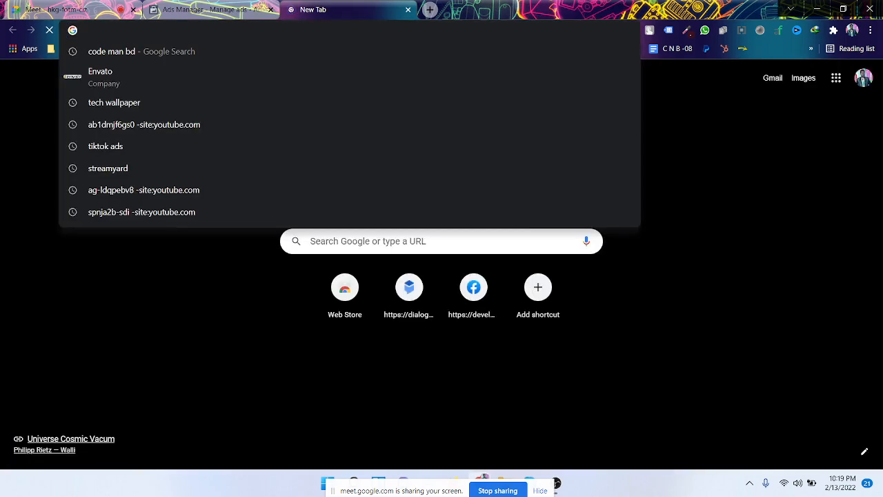
type("h su")
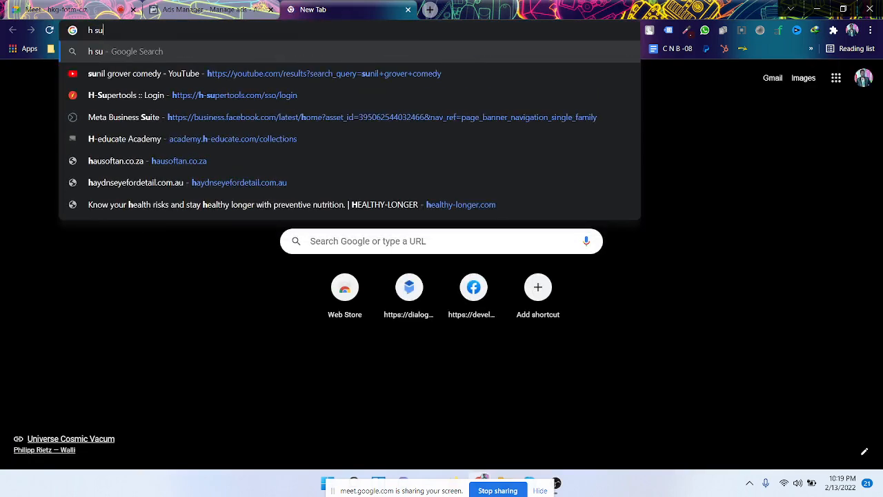
type("per")
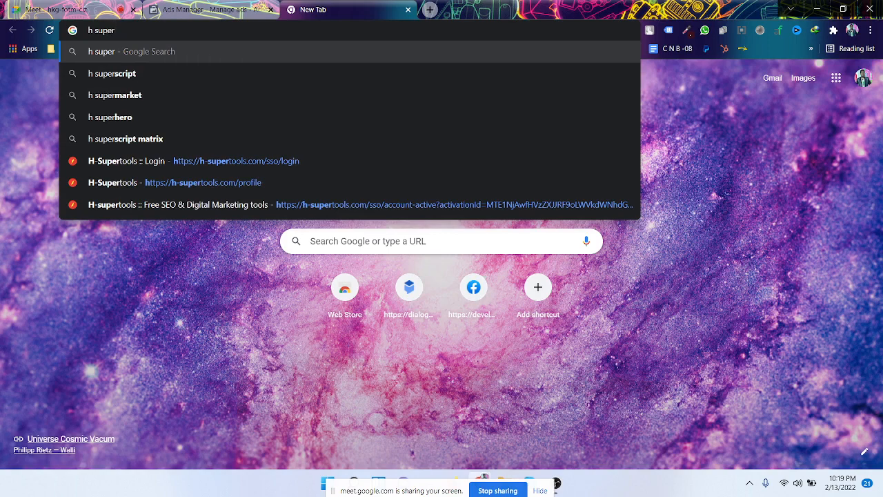
type("tools")
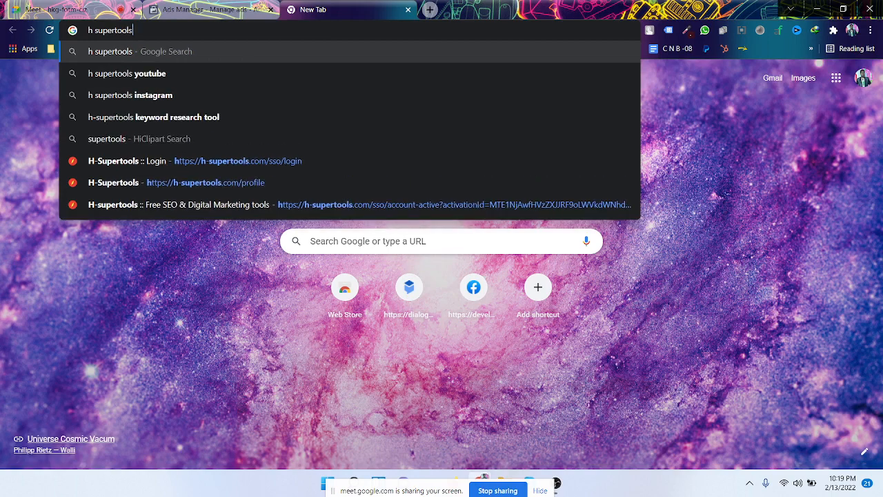
key("Return")
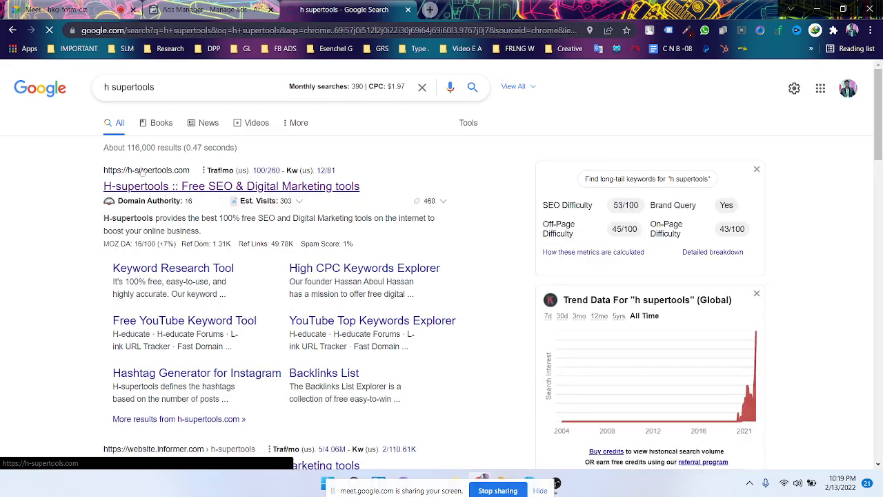
left_click(207, 13)
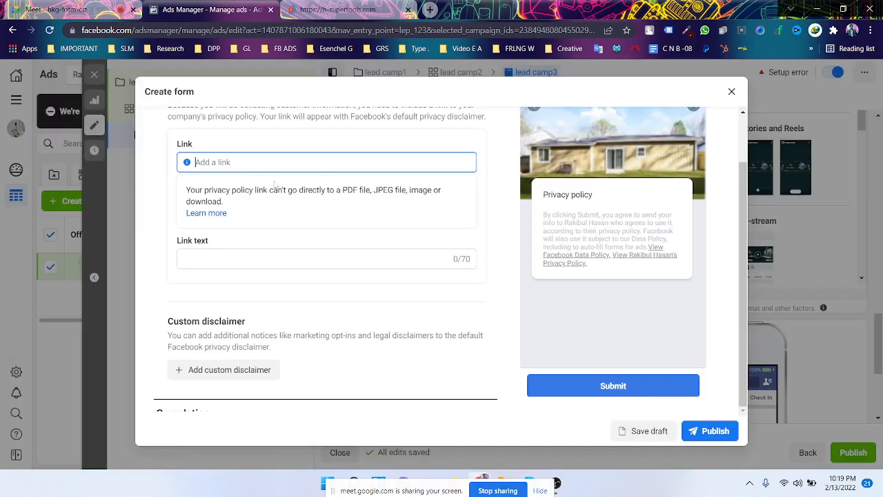
- Leave the privacy Link field and expand the form's Completion section
left_click(301, 233)
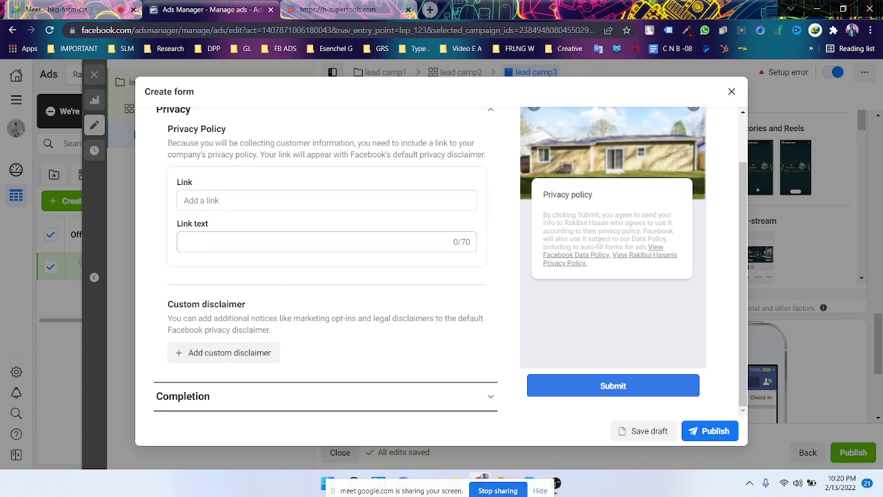
left_click(351, 393)
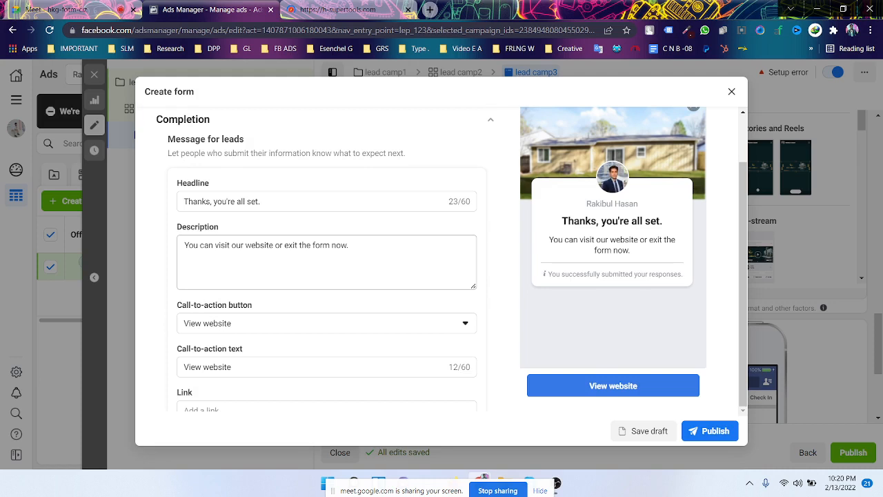
- Click into the thank-you headline and description fields, then switch to the h-supertools.com tab
scroll(384, 279, "down", 1)
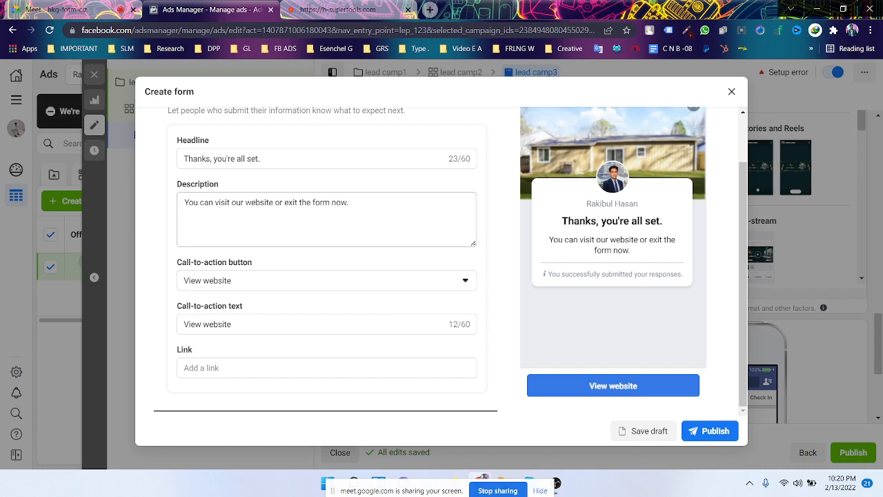
scroll(325, 259, "up", 1)
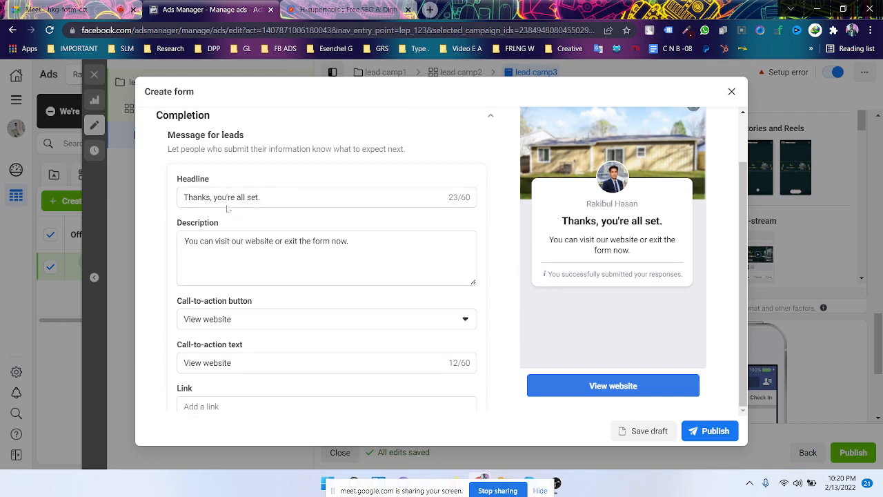
scroll(236, 213, "down", 1)
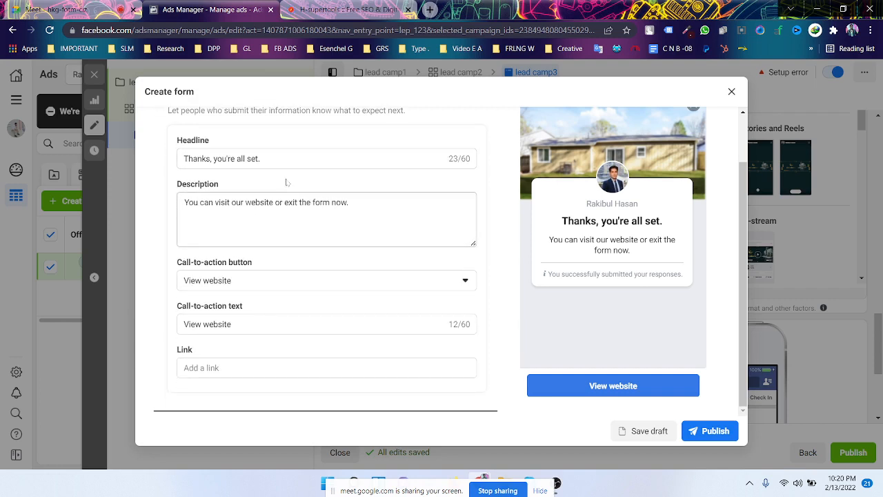
left_click(284, 156)
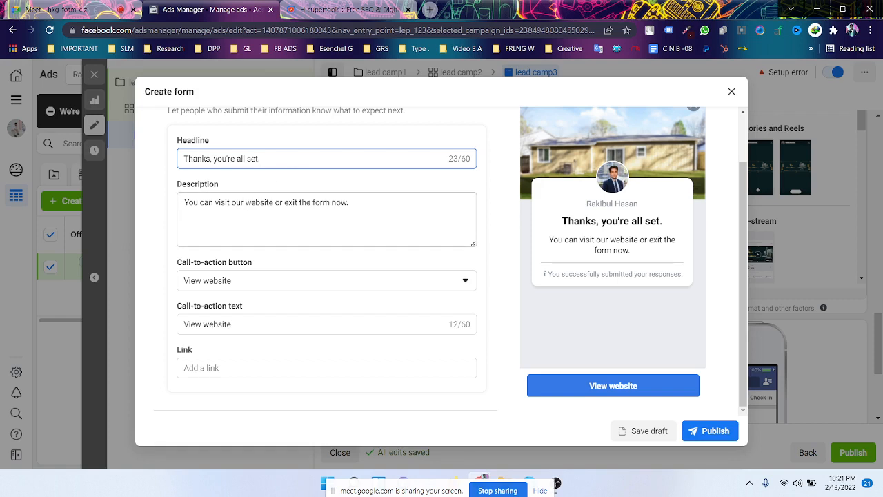
left_click(449, 238)
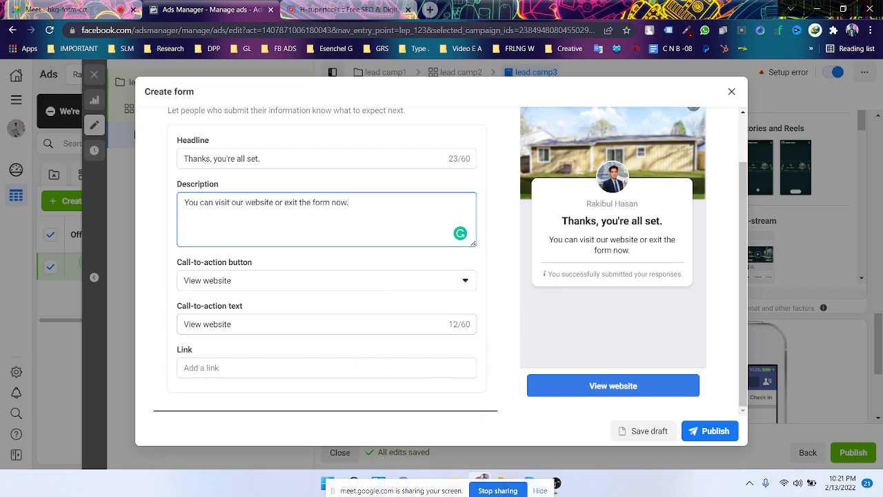
left_click(315, 14)
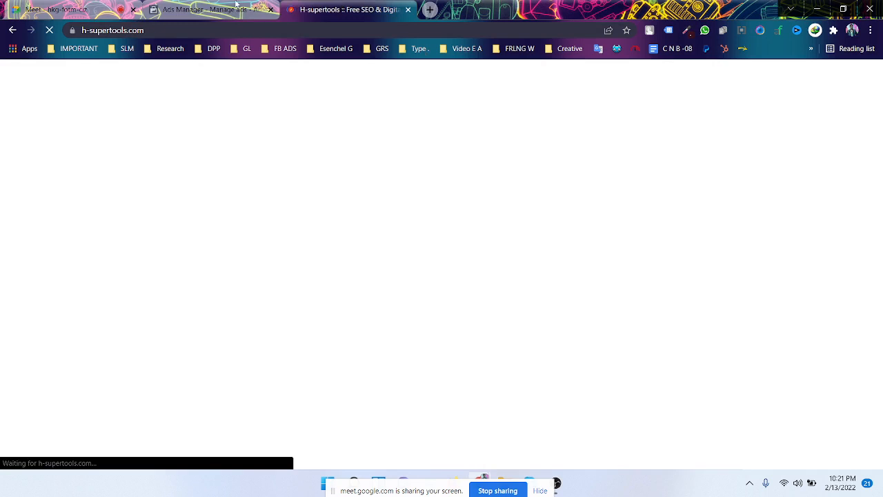
- Return to Ads Manager and list the call-to-action choices: View website, Download, Call business
left_click(235, 6)
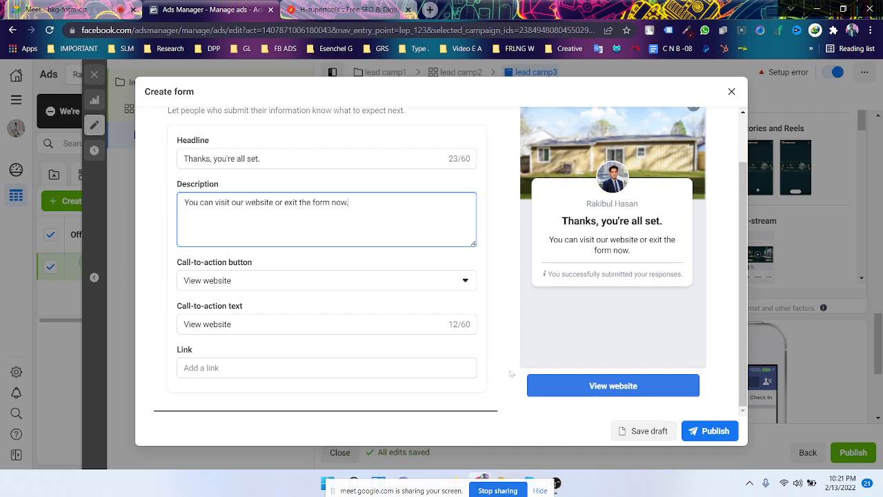
left_click(280, 284)
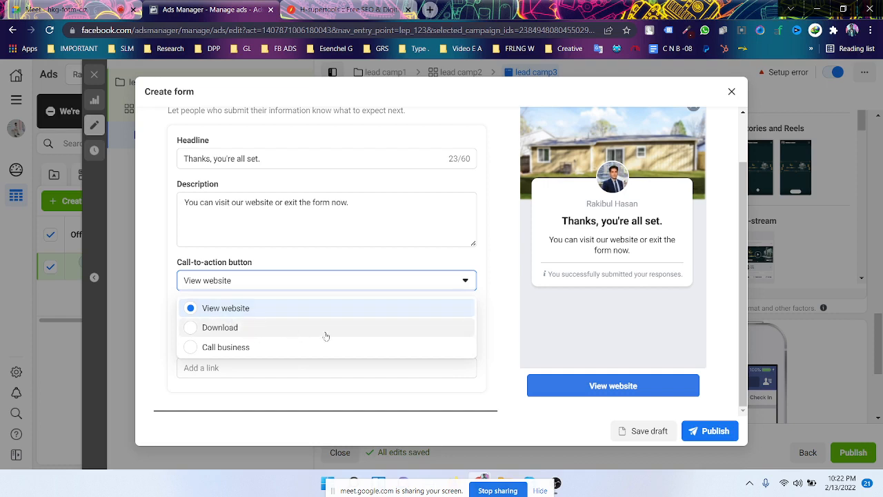
- Set the call-to-action to Call business with phone country code BD +880
left_click(274, 347)
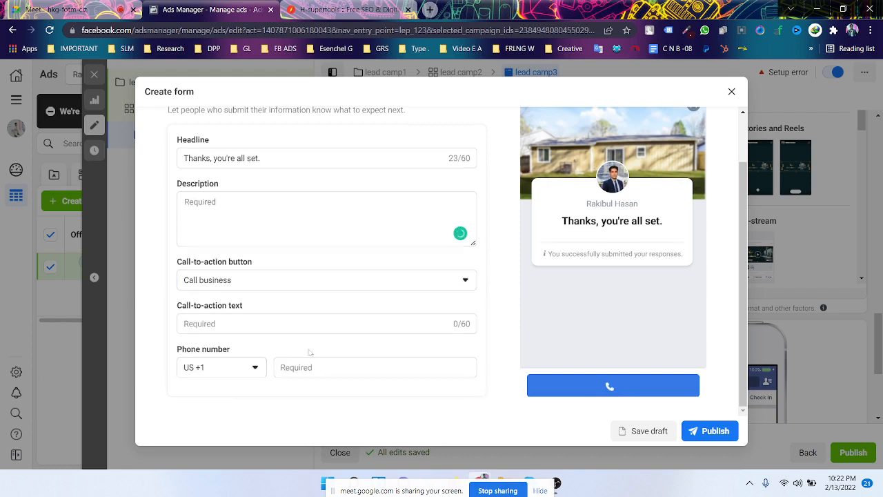
left_click(244, 365)
scroll(251, 279, "down", 5)
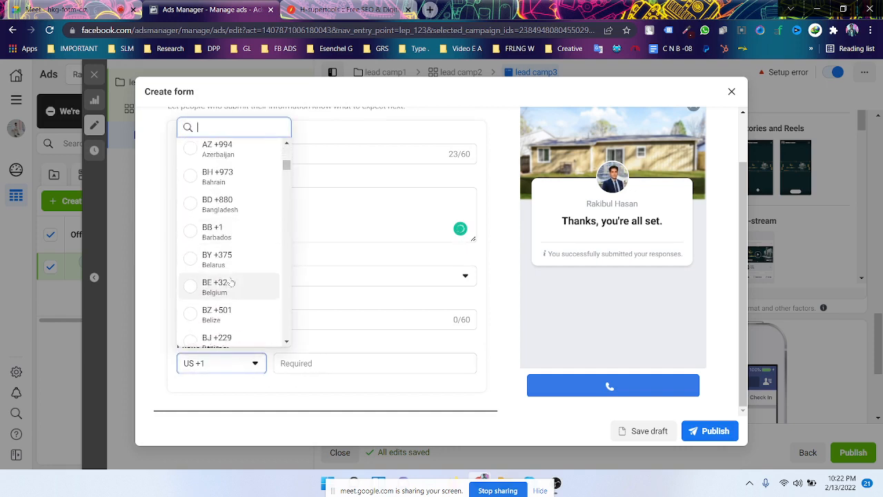
left_click(228, 203)
left_click(348, 371)
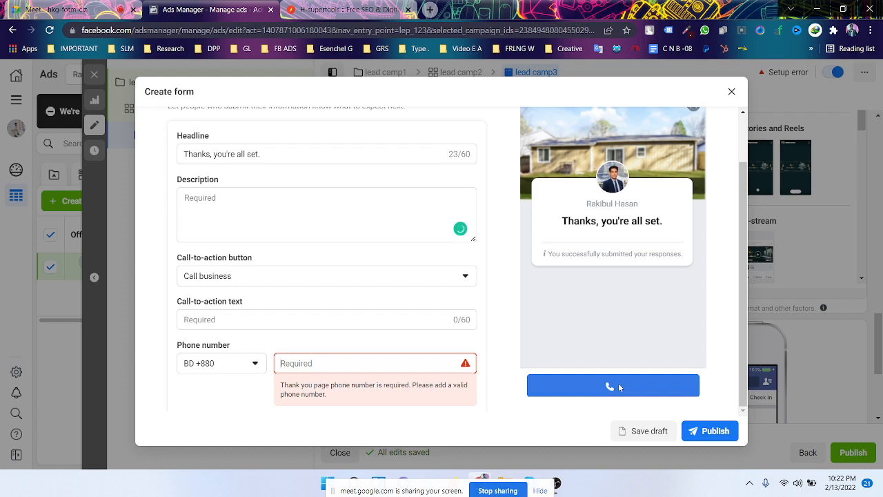
- Change the call-to-action button to Download and try the completion link field
left_click(425, 275)
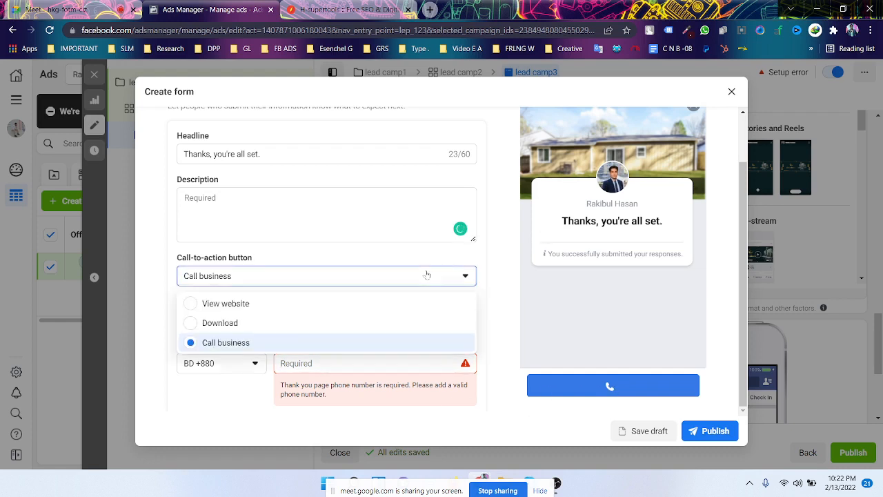
left_click(288, 323)
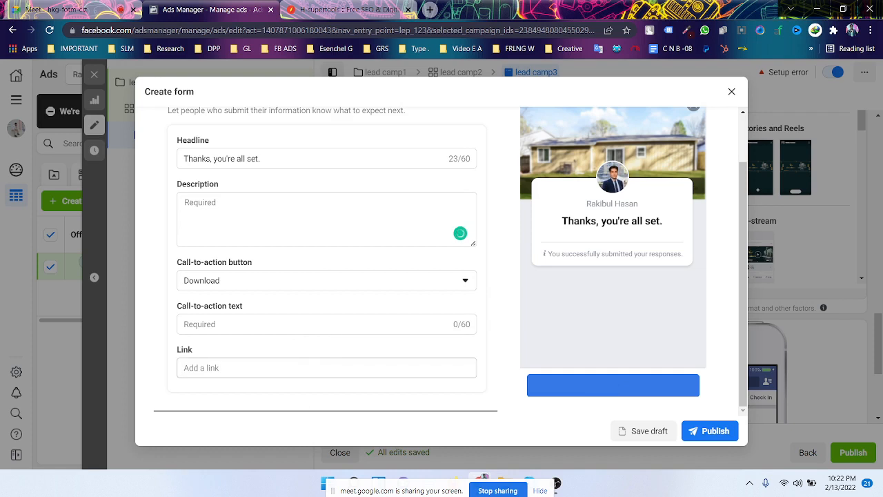
left_click(232, 371)
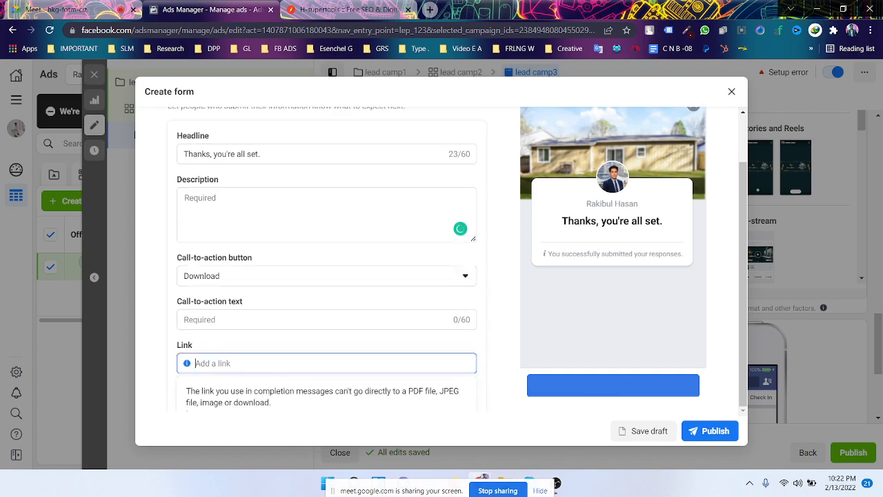
scroll(251, 308, "down", 1)
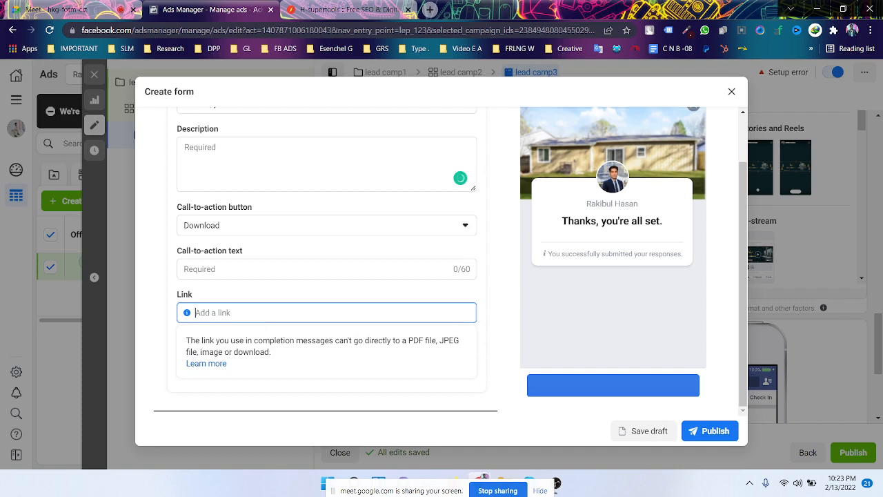
scroll(297, 282, "up", 2)
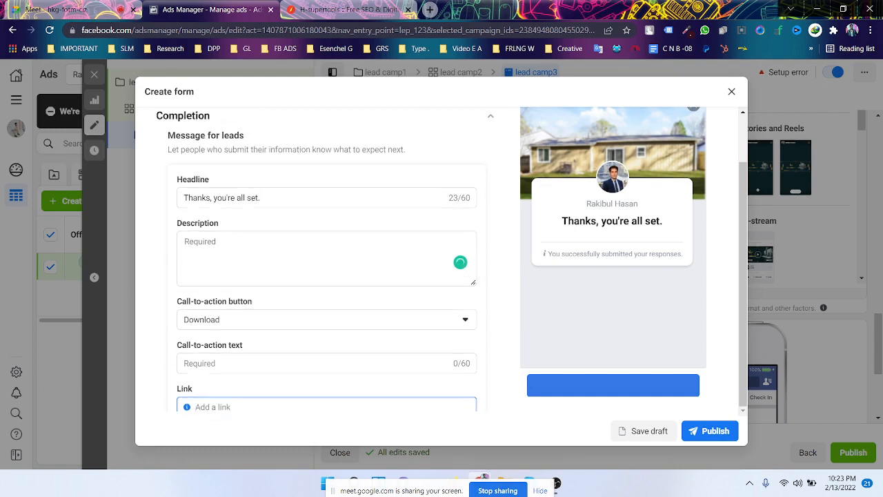
scroll(321, 324, "down", 1)
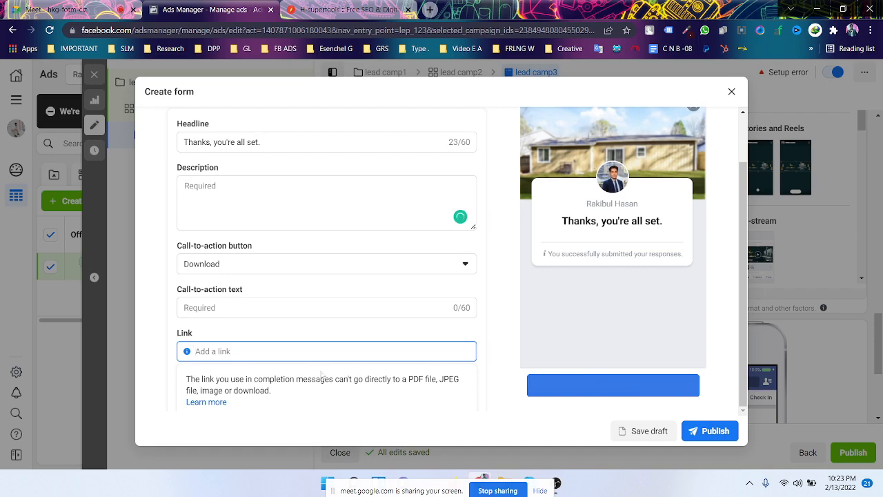
scroll(345, 324, "down", 1)
scroll(352, 326, "up", 3)
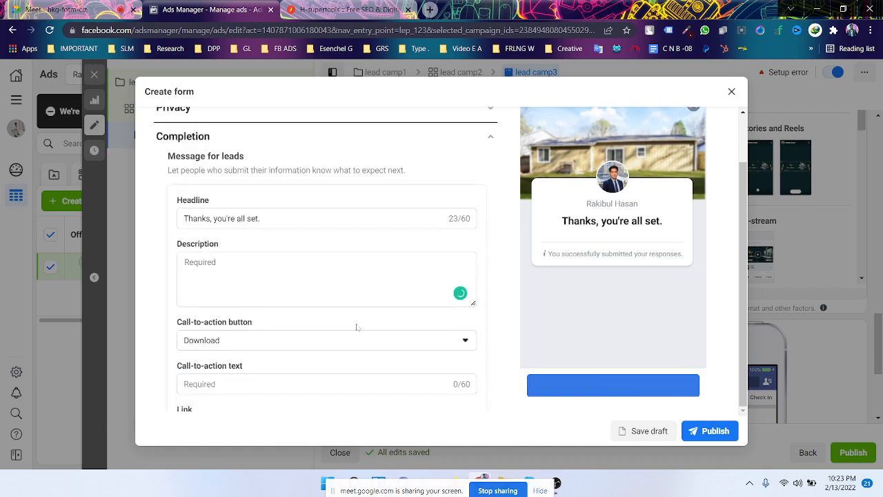
scroll(356, 327, "down", 2)
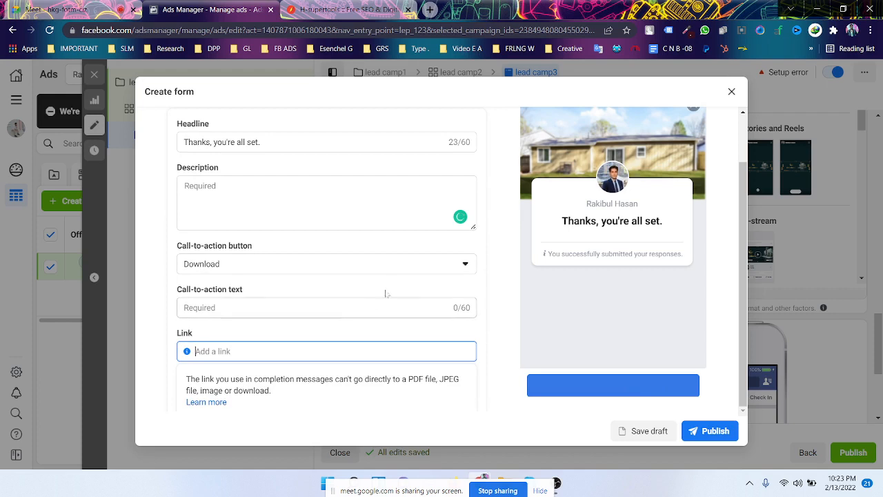
- Switch the completion call-to-action to View website and expand the form's Privacy section
left_click(408, 275)
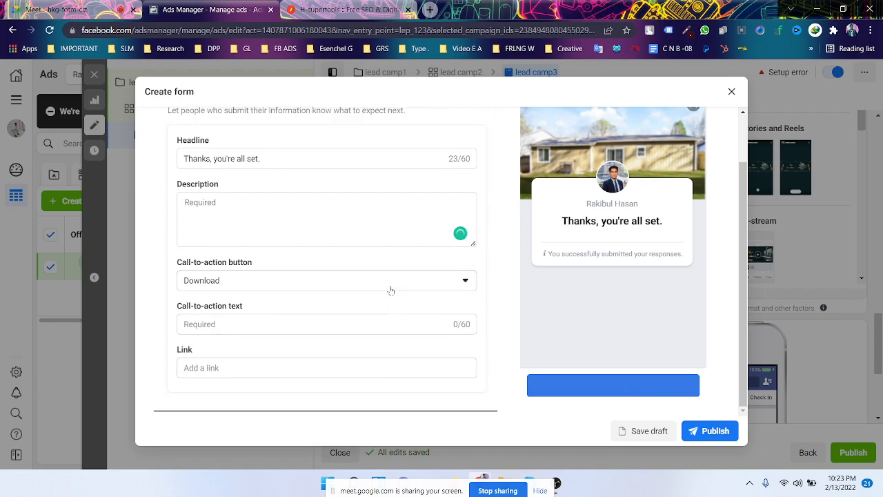
left_click(391, 289)
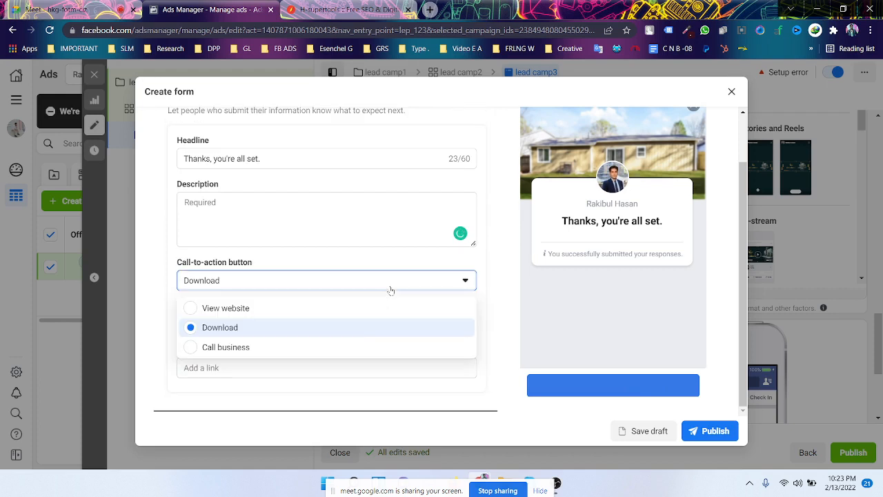
left_click(367, 315)
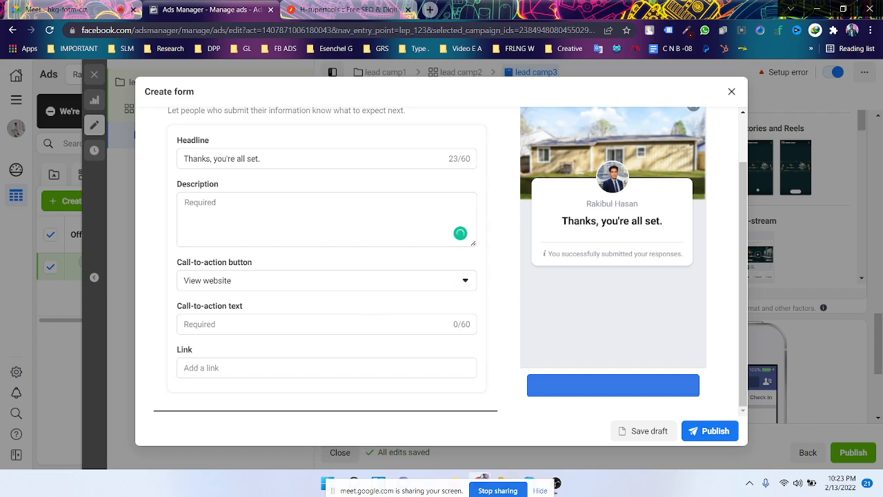
left_click(201, 359)
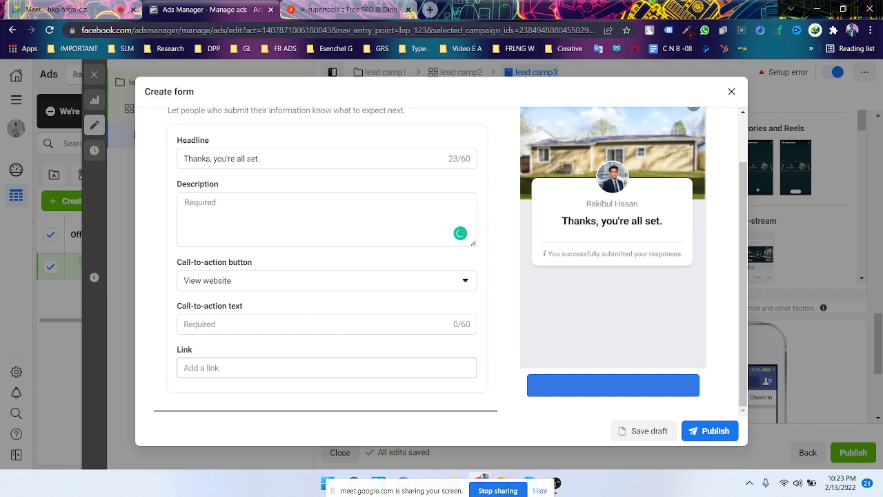
scroll(306, 253, "up", 3)
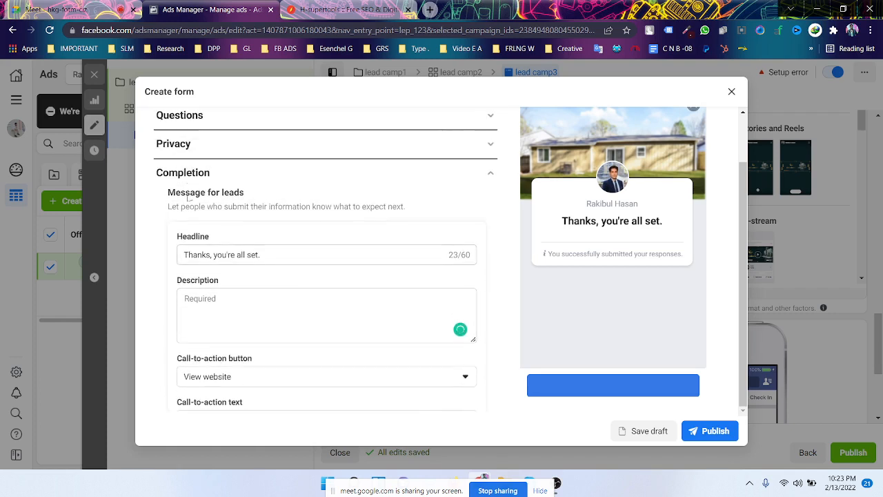
left_click(207, 145)
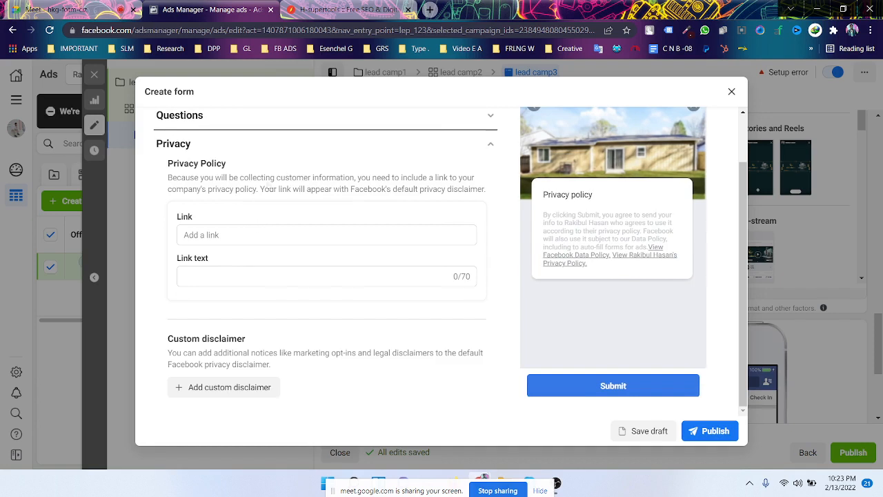
scroll(311, 288, "down", 1)
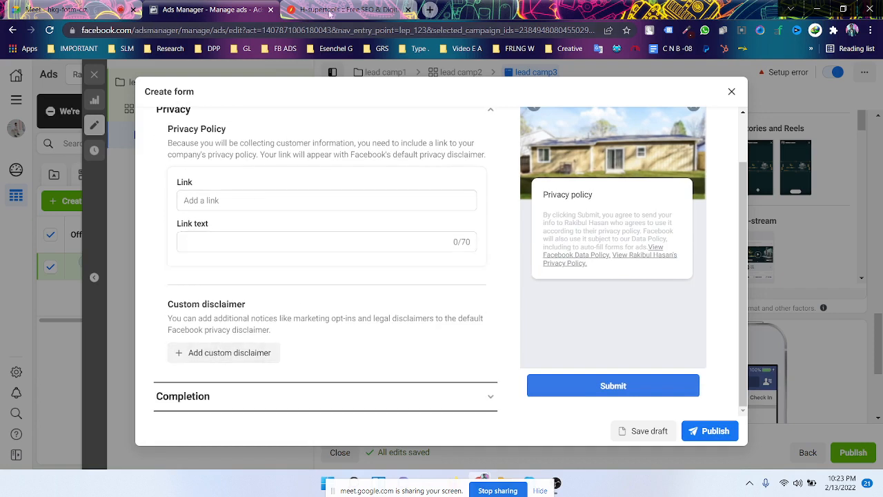
- On H-supertools, open the Privacy Policy Generator from the Web Tools menu
left_click(331, 9)
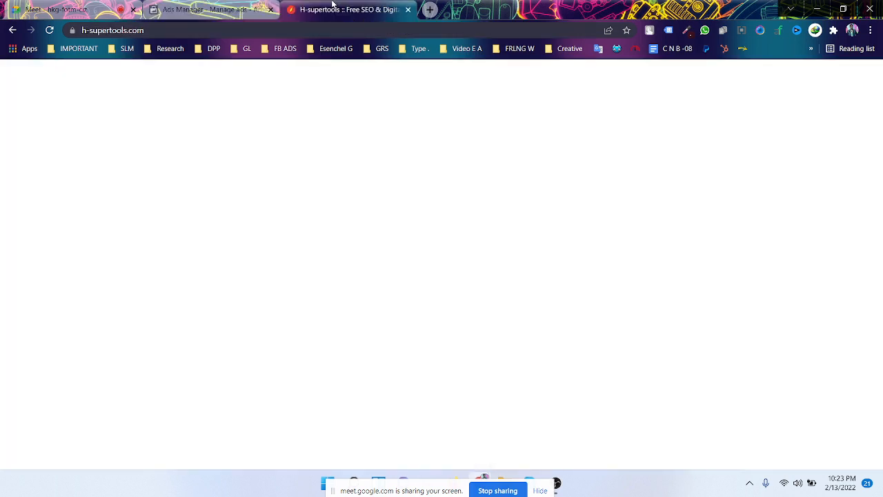
mouse_move(440, 122)
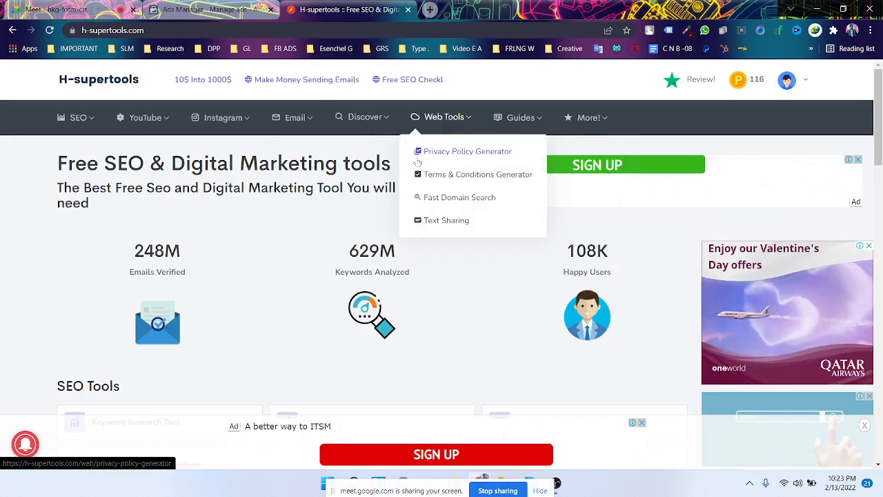
left_click(479, 153)
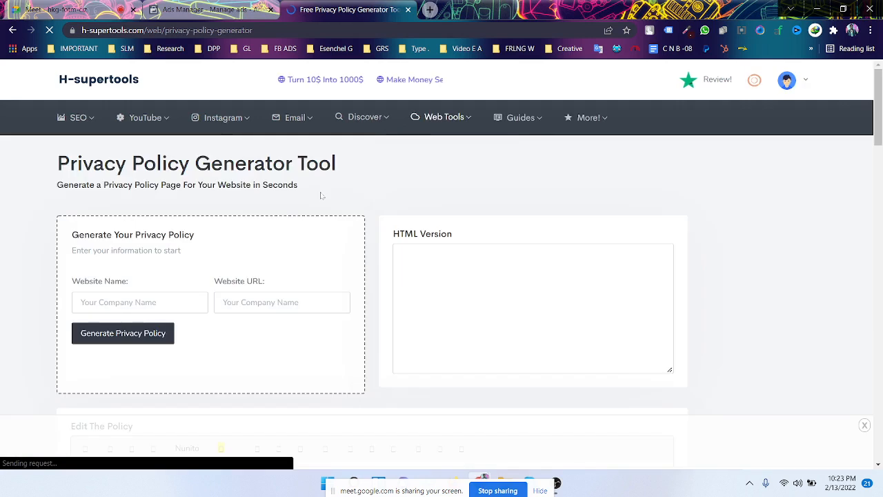
scroll(272, 282, "down", 1)
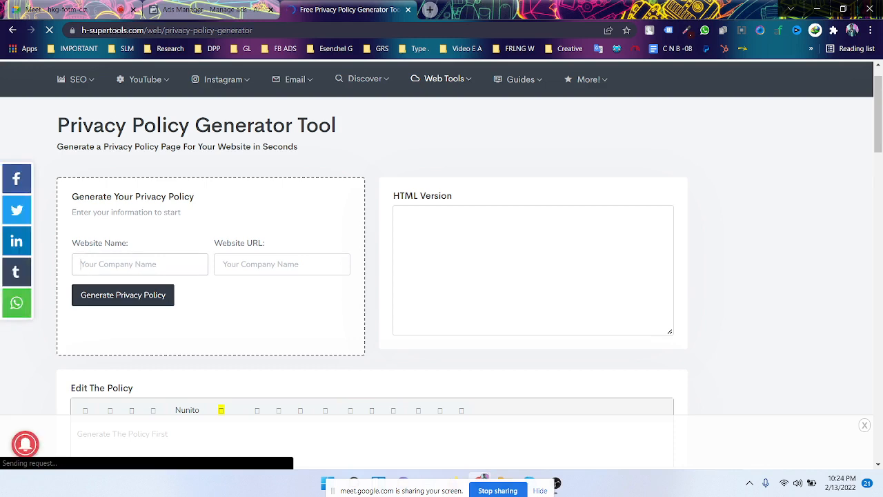
- Enter the website name, try generating, and dismiss the missing-URL alert
type("shu")
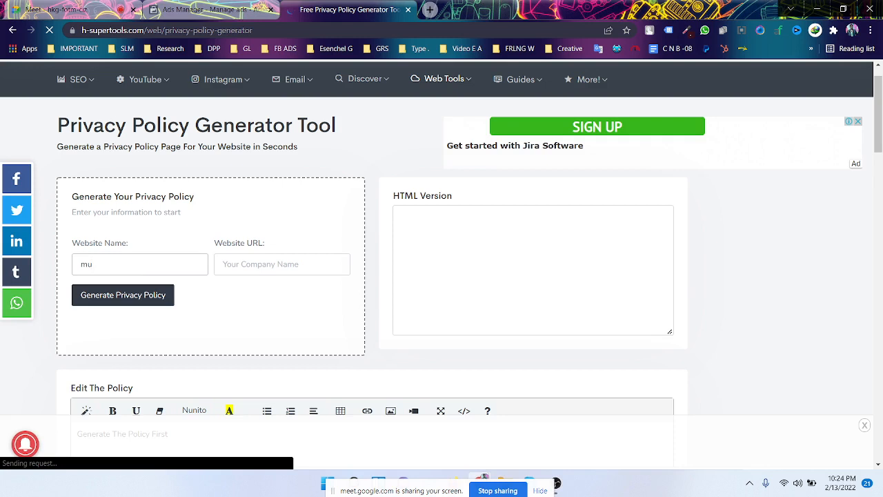
key("BackSpace")
key("BackSpace")
key("BackSpace")
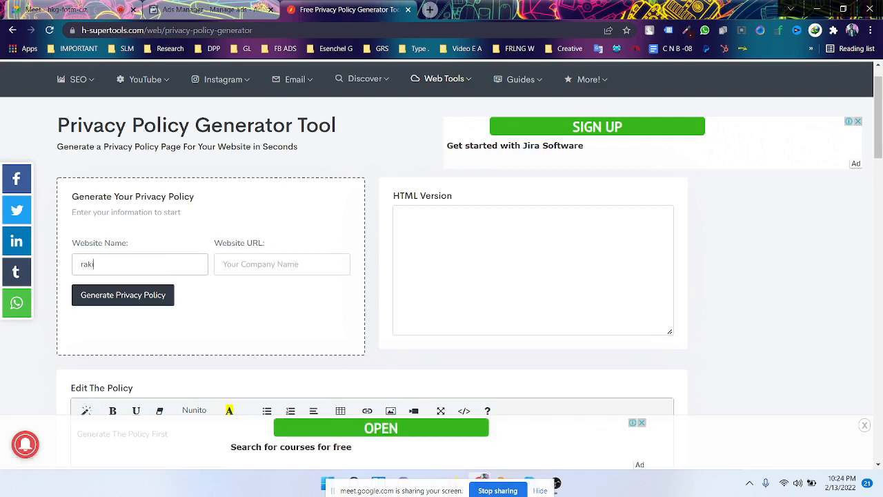
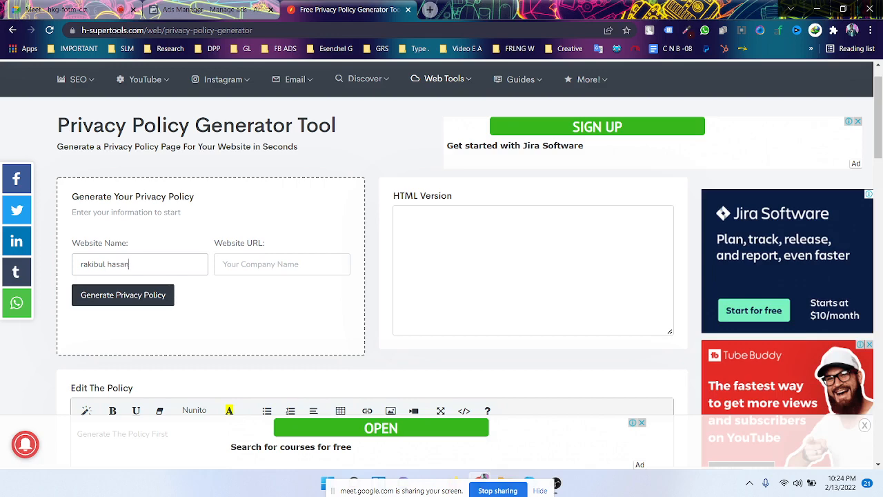
left_click(126, 295)
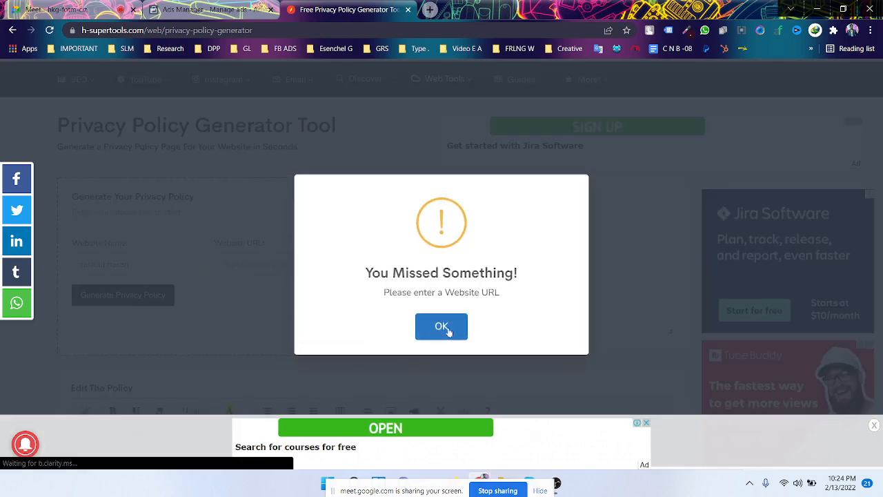
left_click(441, 326)
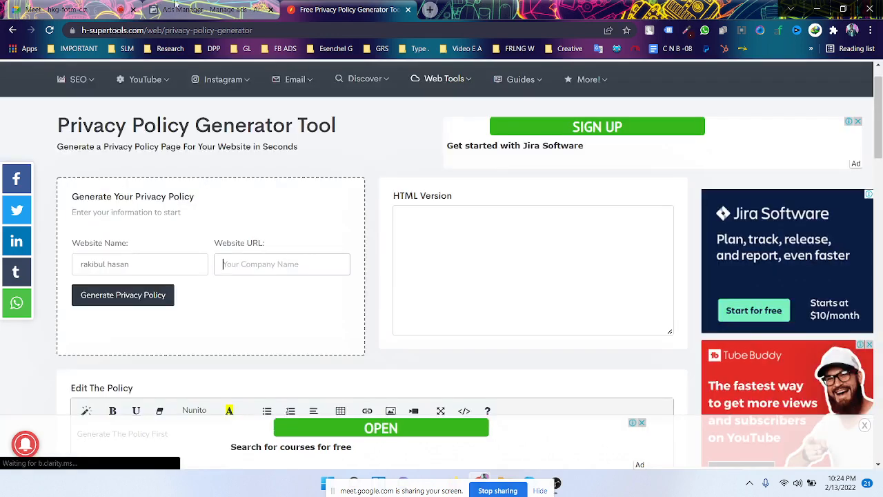
left_click(220, 8)
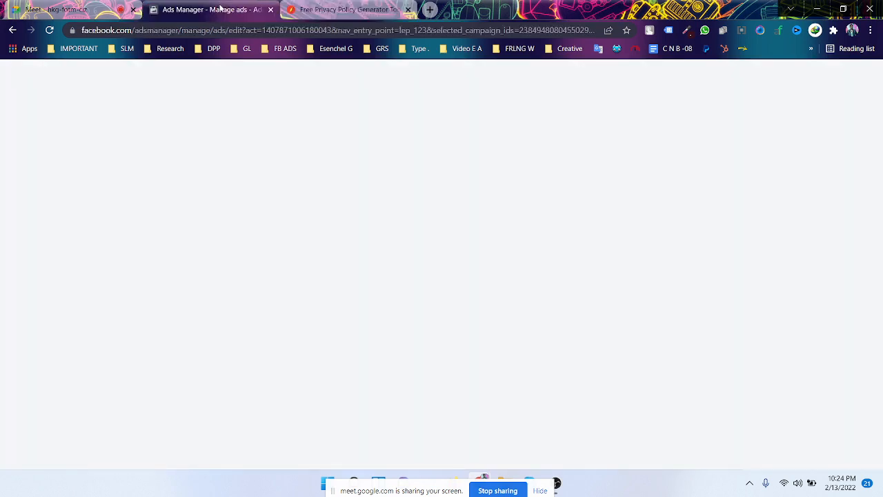
- In a new tab, open the fan Page from Facebook's Pages list and copy its web address
key("ctrl+t")
left_click(78, 48)
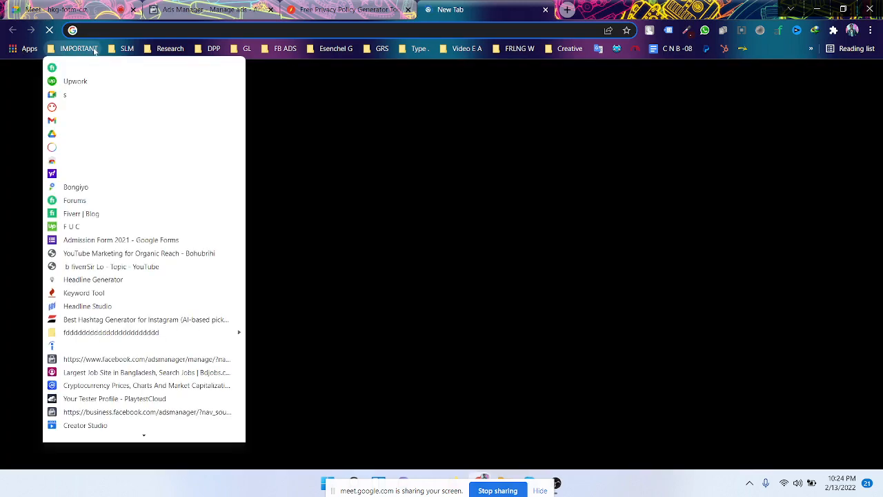
left_click(132, 100)
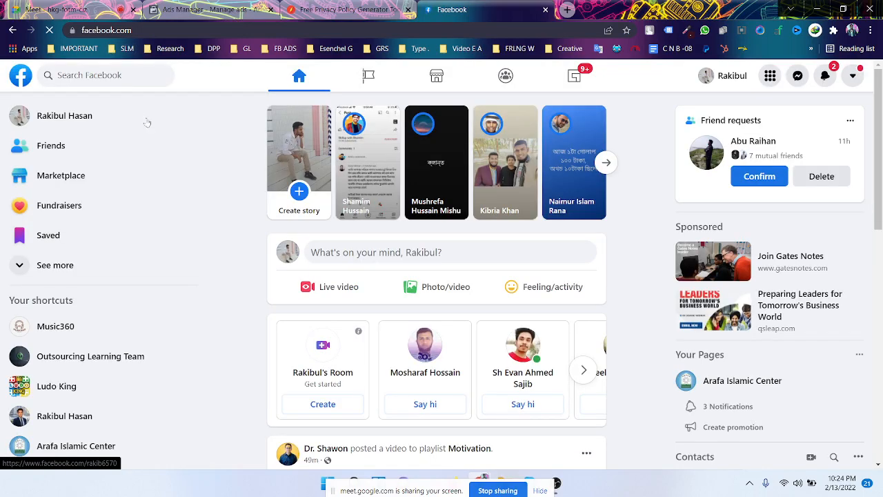
left_click(369, 76)
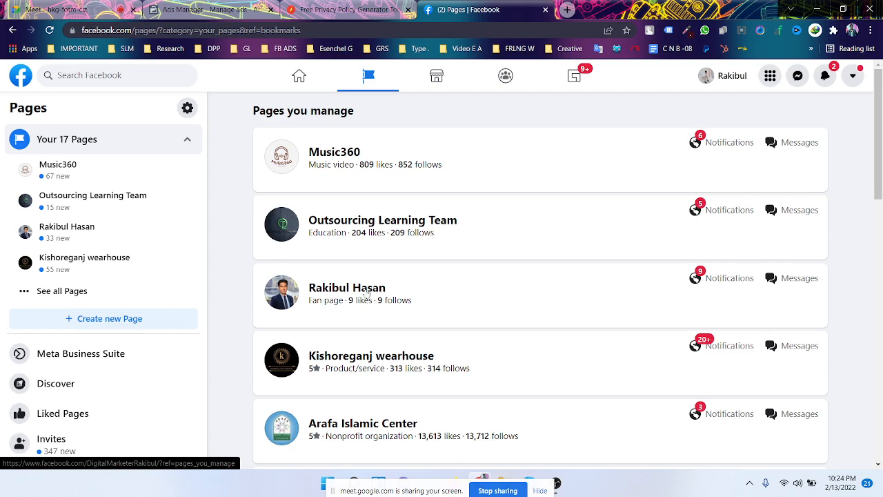
left_click(366, 293)
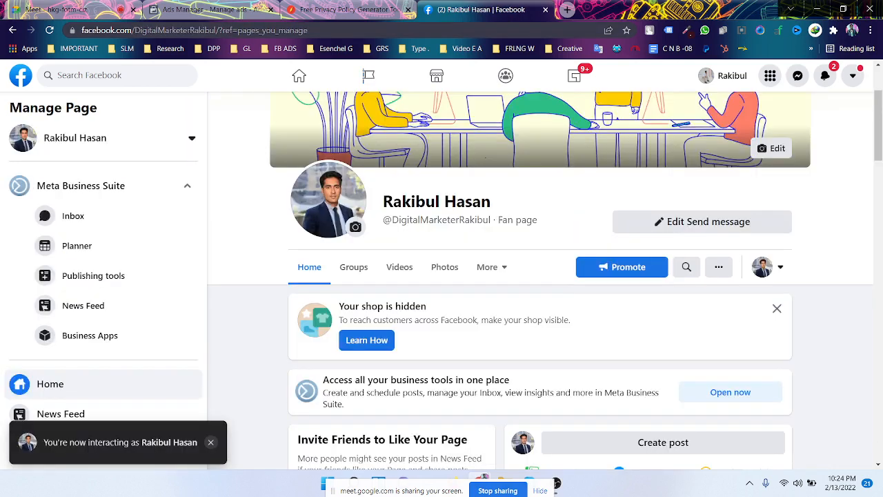
right_click(292, 30)
left_click(350, 111)
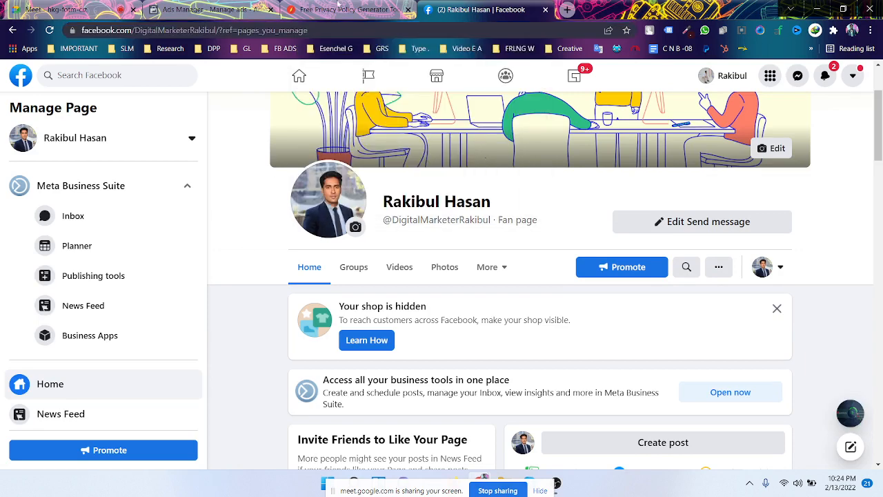
left_click(338, 8)
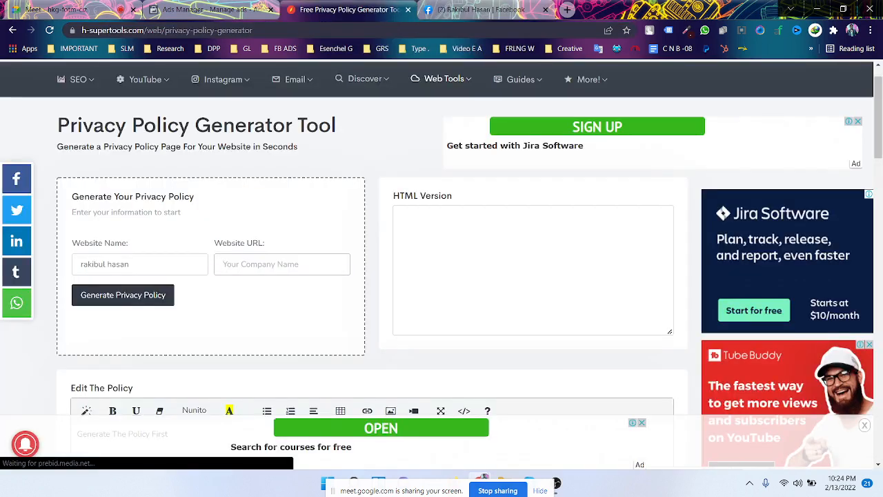
- Paste the fan Page's address as the website URL and generate the privacy policy
scroll(317, 193, "down", 1)
right_click(317, 191)
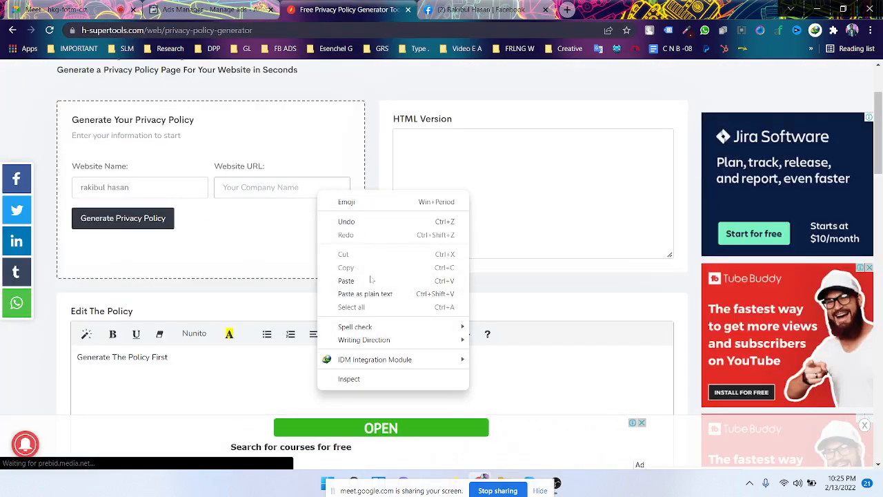
left_click(370, 282)
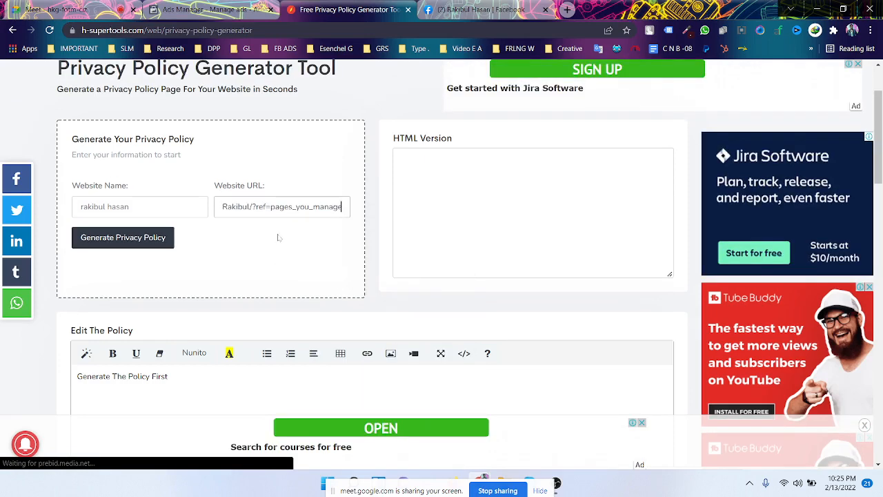
left_click(119, 241)
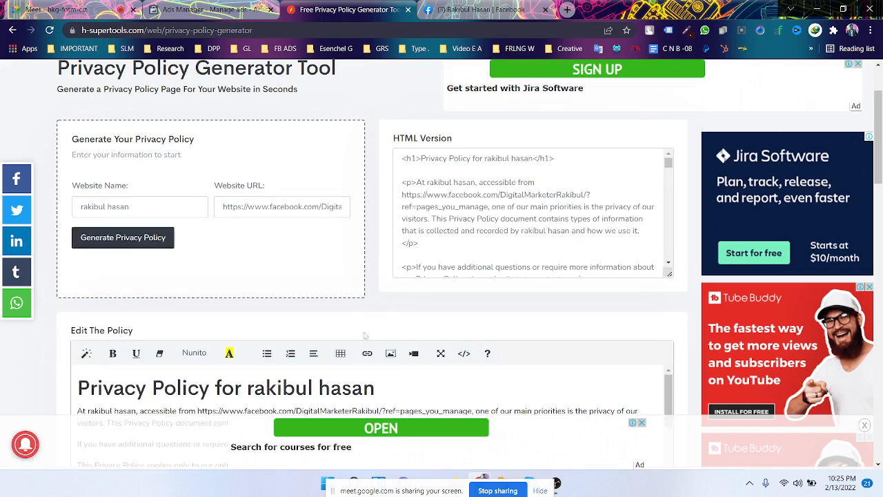
scroll(365, 335, "down", 3)
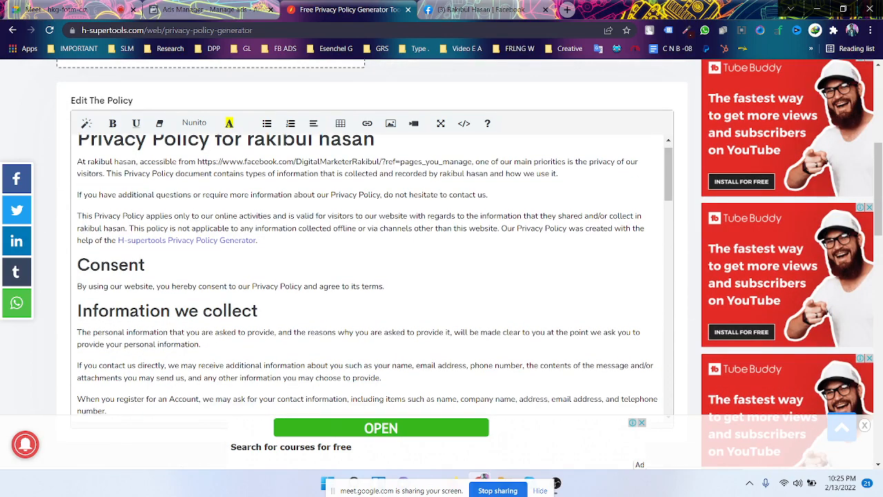
scroll(373, 276, "down", 10)
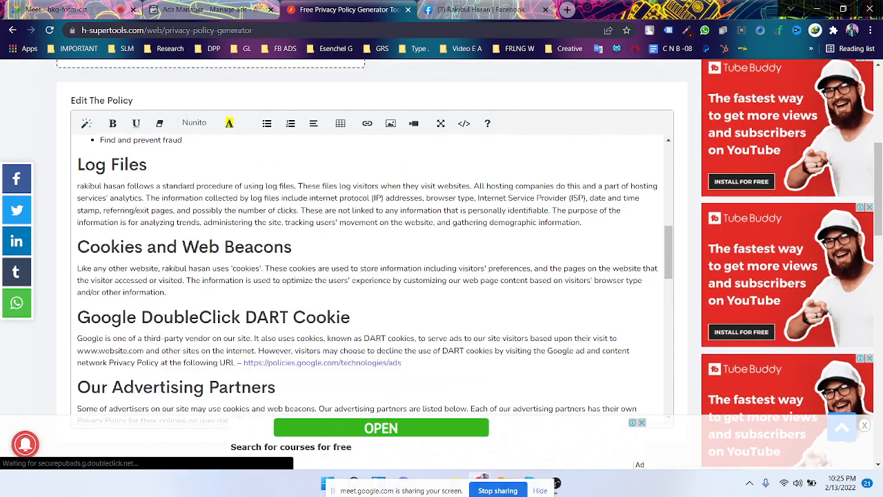
scroll(373, 276, "down", 12)
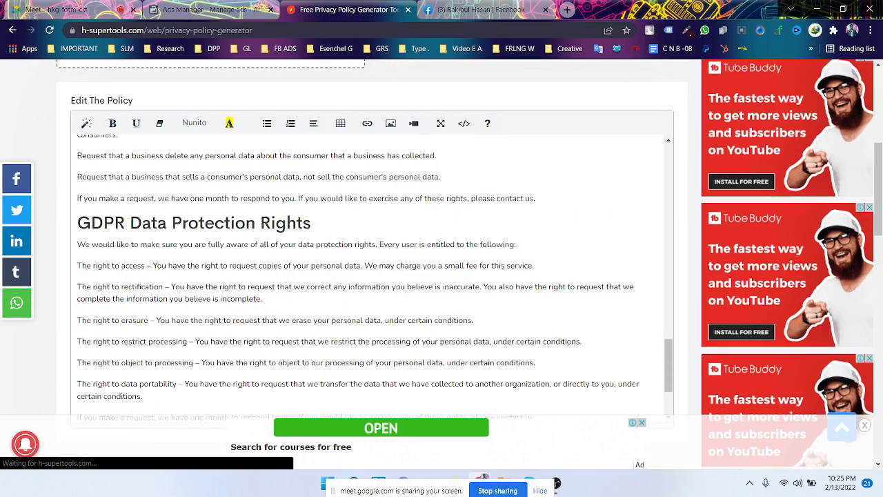
scroll(373, 276, "up", 15)
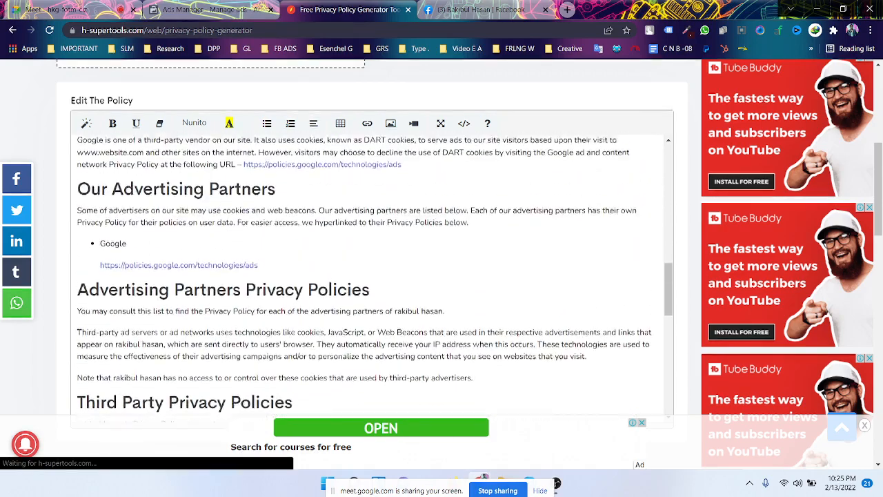
scroll(372, 276, "up", 6)
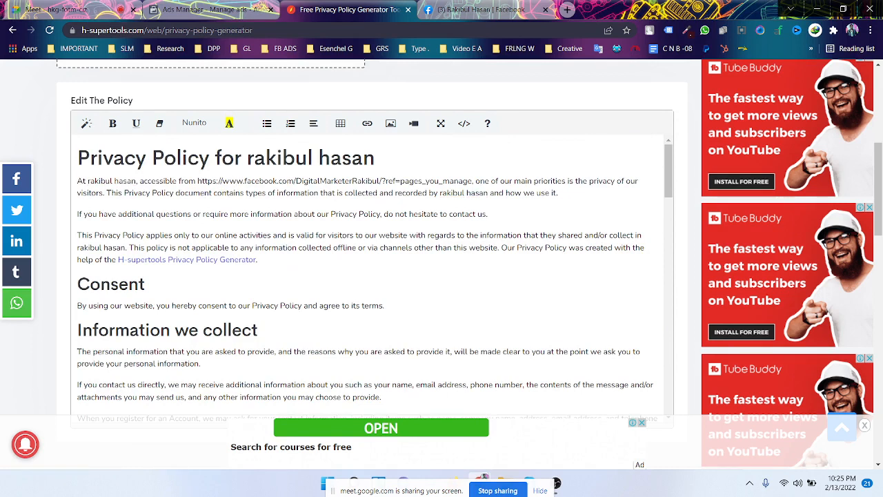
- Select and copy the entire generated privacy policy text
left_click_drag(197, 181, 471, 181)
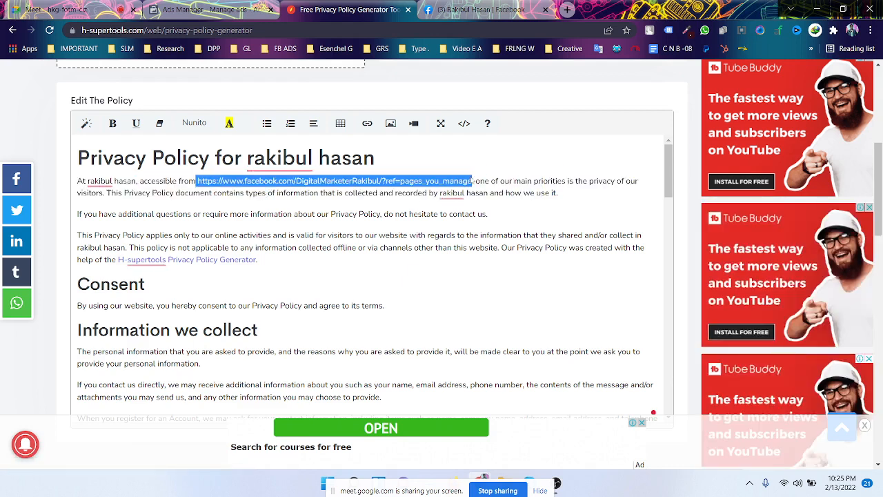
left_click(152, 193)
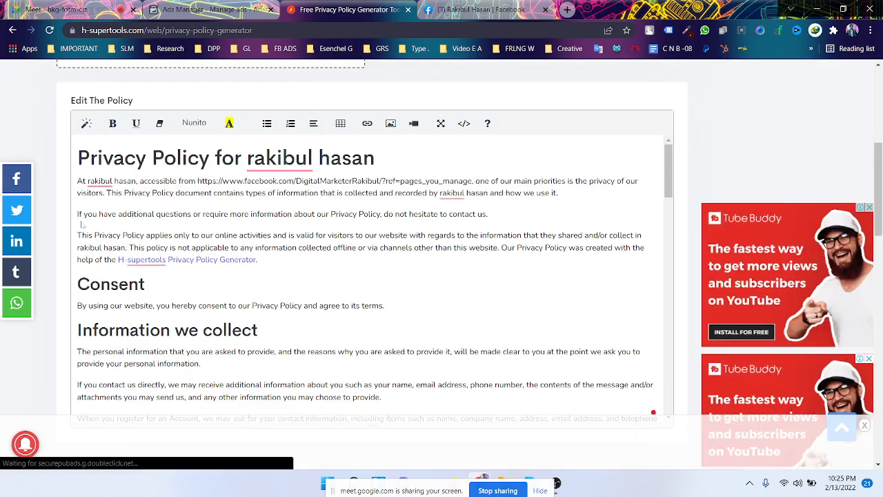
mouse_move(279, 159)
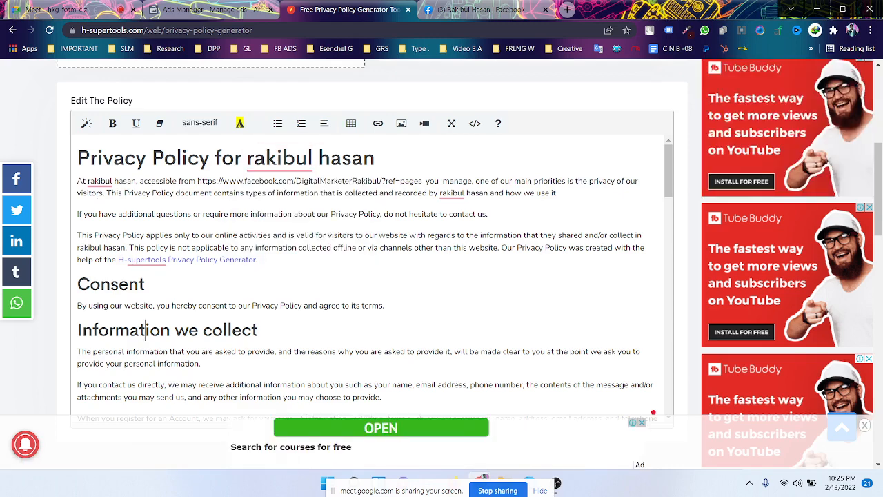
key("ctrl+a")
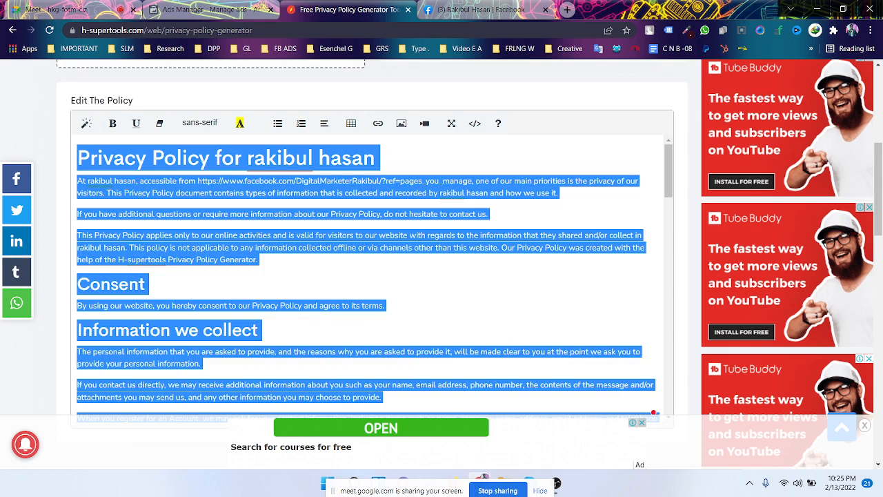
left_click(146, 285)
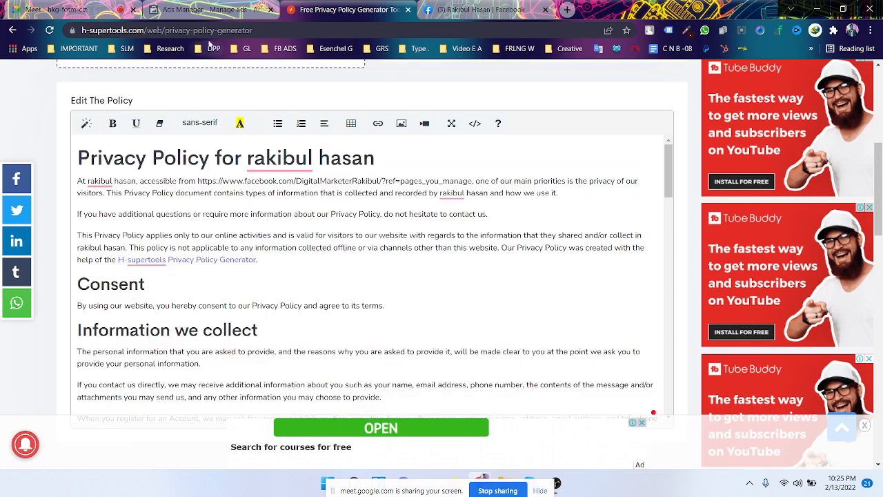
left_click(207, 9)
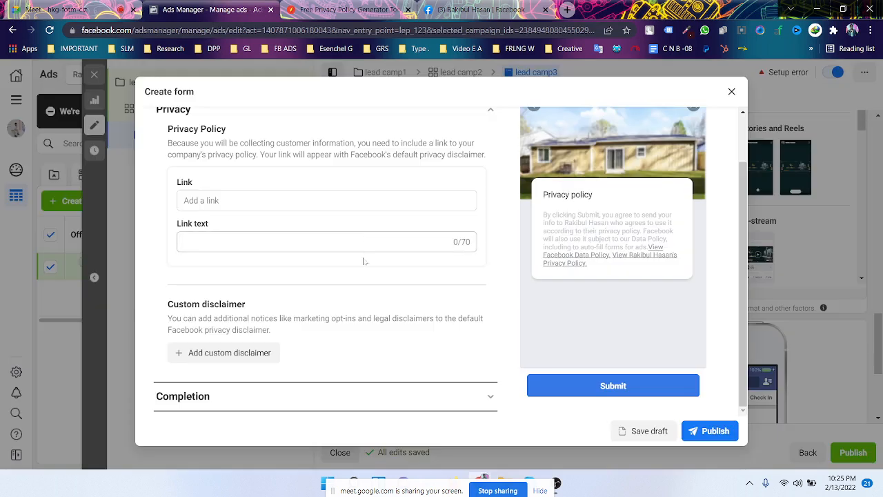
- Add a custom disclaimer and paste the privacy policy into its Text box
left_click(235, 359)
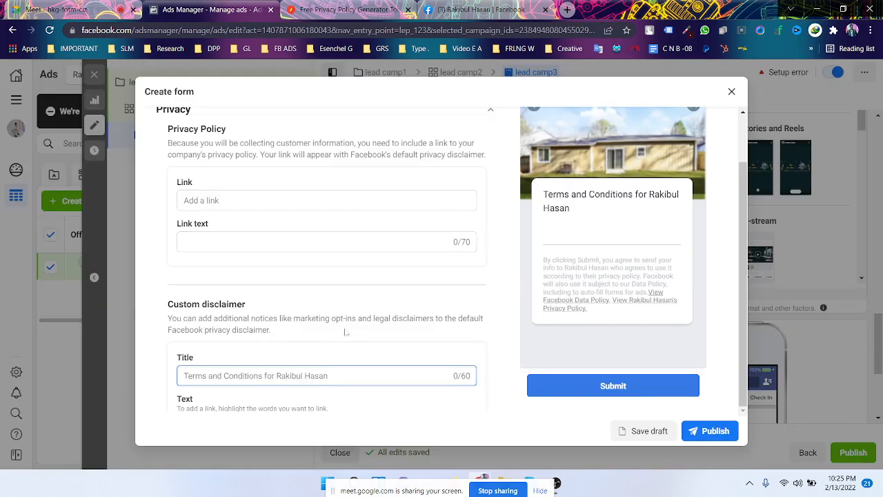
scroll(345, 332, "down", 2)
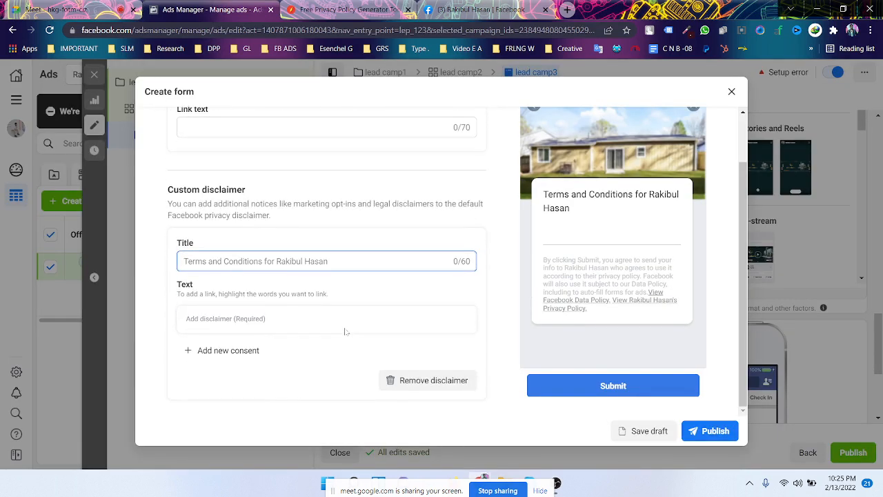
scroll(346, 332, "down", 1)
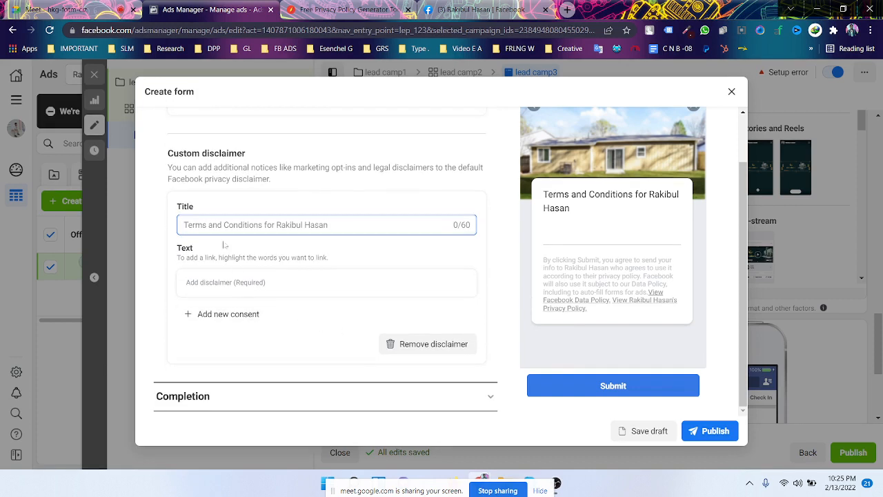
left_click(276, 282)
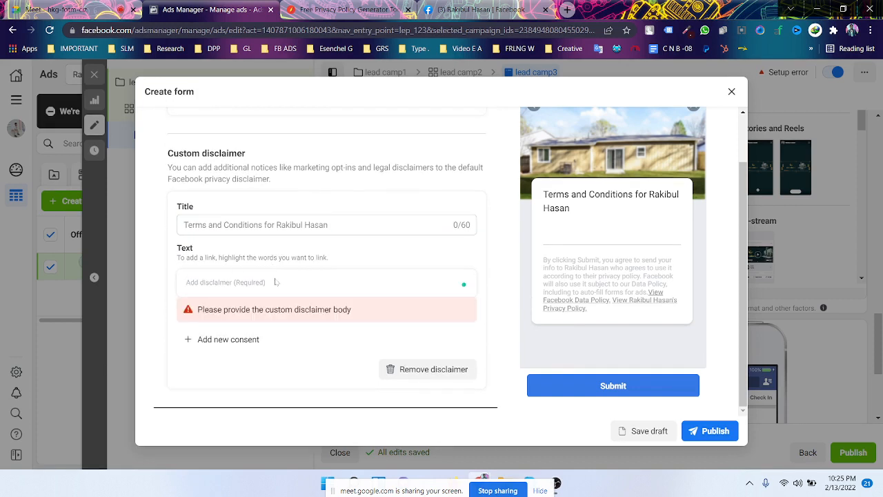
scroll(378, 279, "down", 1)
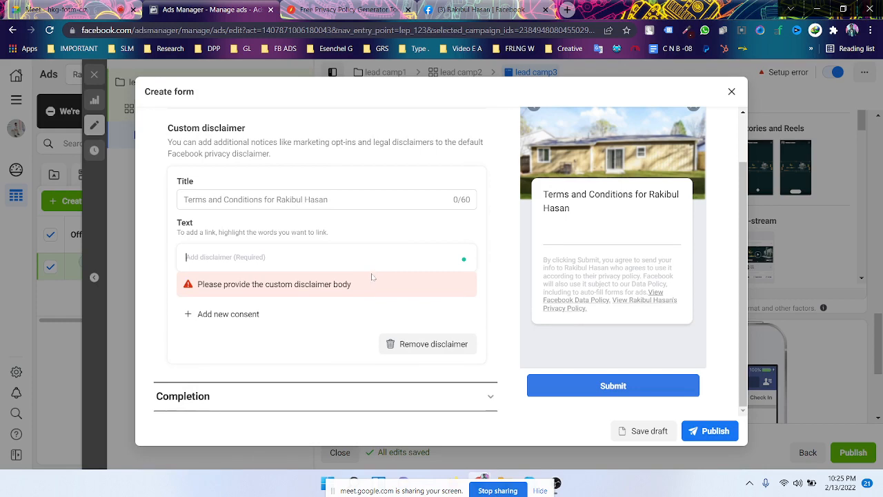
key("ctrl+v")
scroll(373, 283, "down", 2)
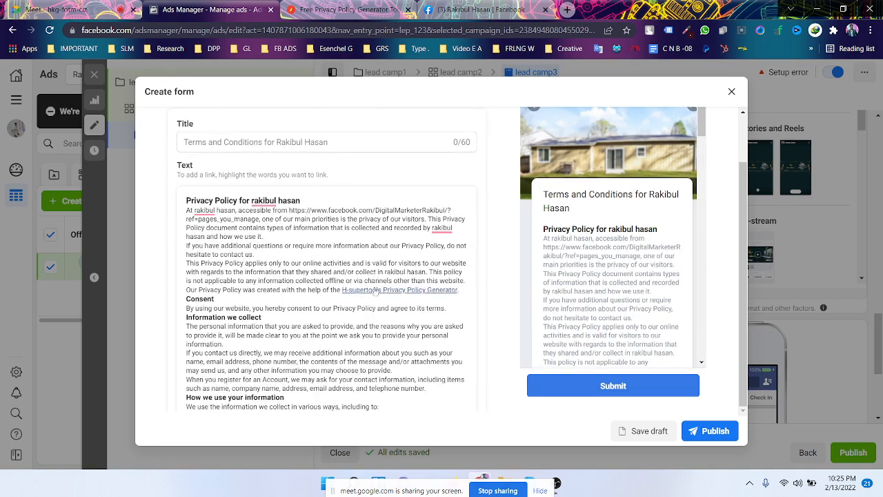
scroll(376, 291, "down", 5)
scroll(376, 290, "up", 5)
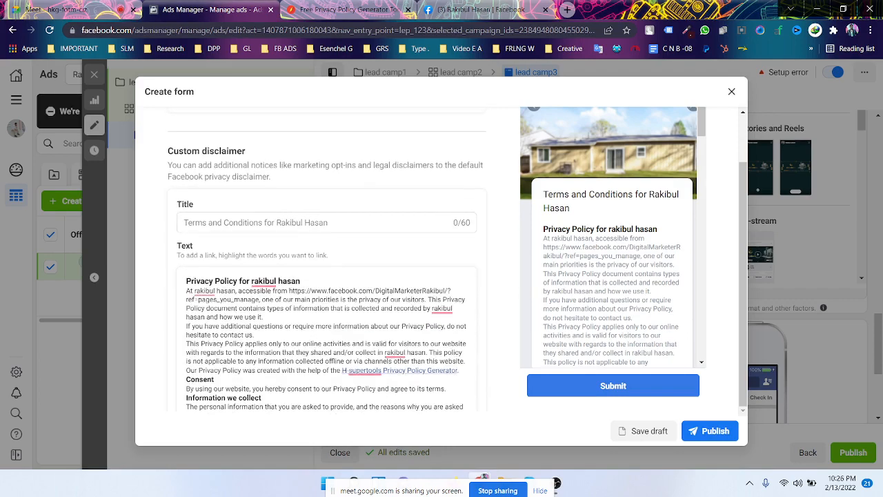
scroll(372, 290, "up", 2)
scroll(355, 300, "down", 1)
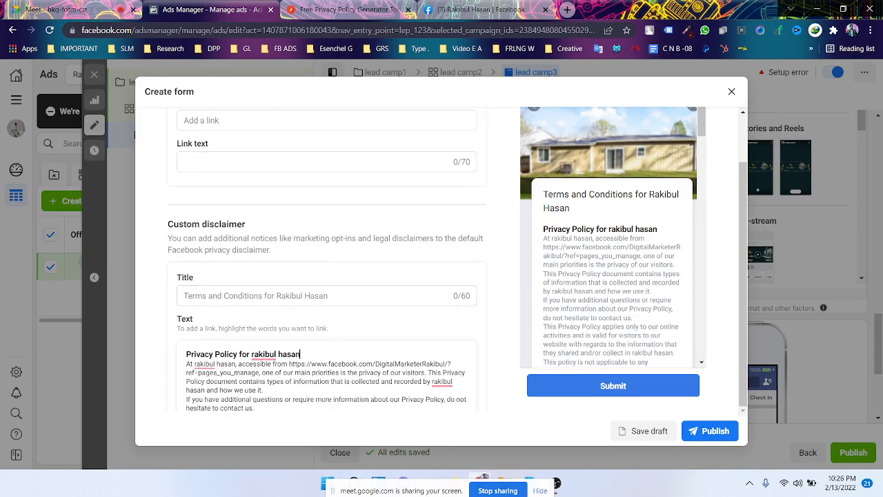
- Copy the policy's heading line and paste it into the disclaimer Title field
left_click_drag(301, 354, 185, 354)
key("ctrl+c")
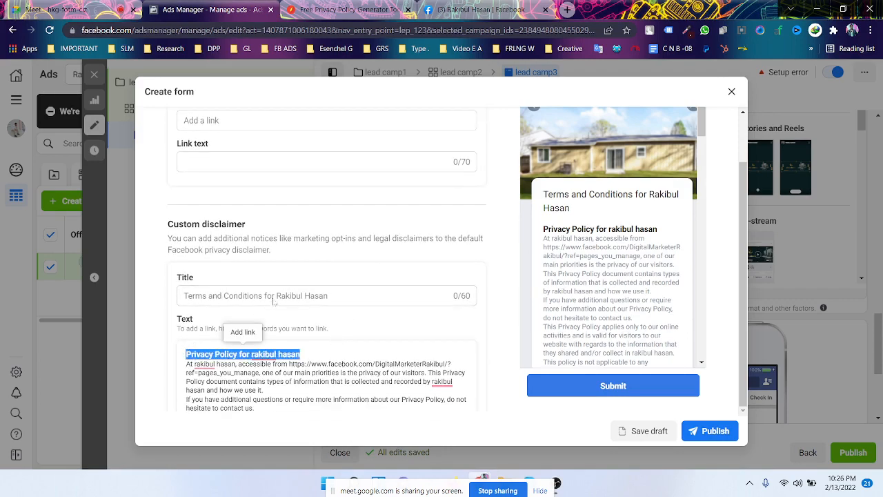
scroll(274, 302, "down", 5)
scroll(314, 307, "down", 2)
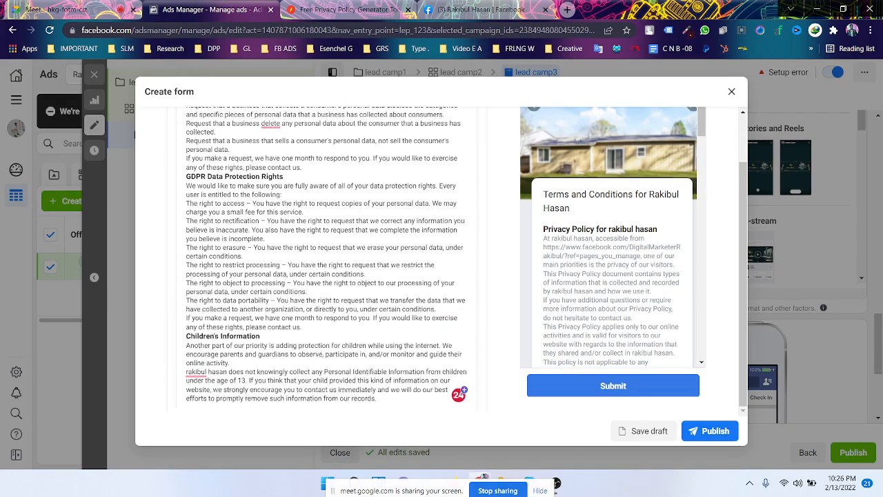
scroll(176, 278, "up", 15)
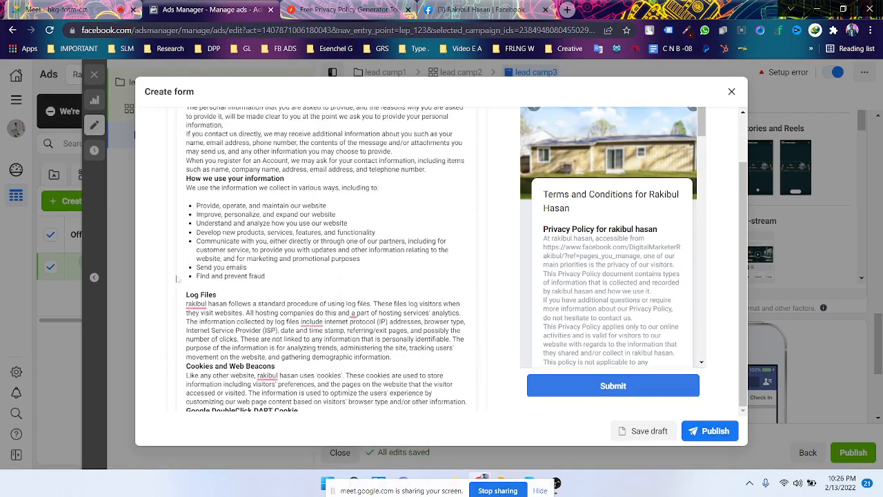
scroll(176, 278, "up", 8)
scroll(177, 278, "down", 2)
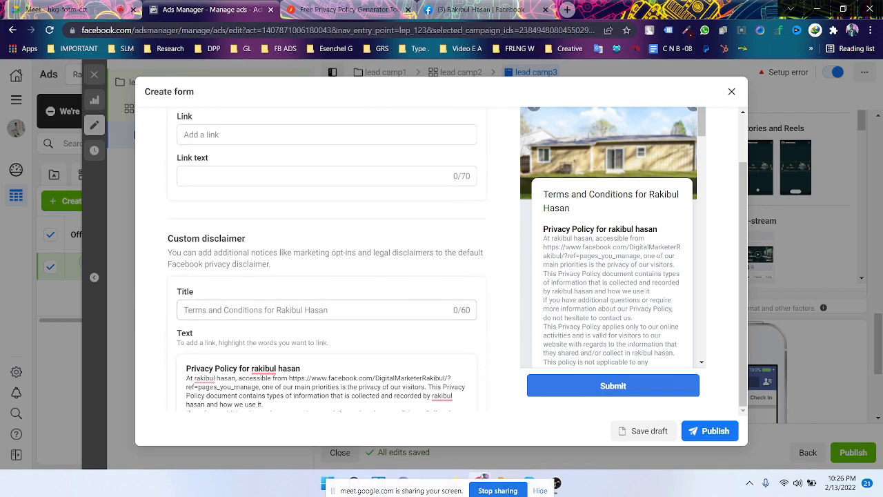
left_click(326, 309)
key("ctrl+v")
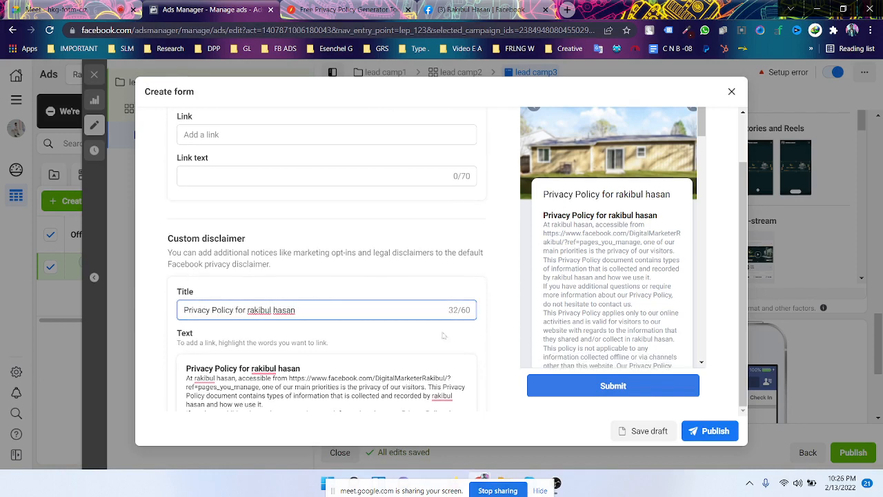
left_click(487, 327)
scroll(292, 250, "up", 1)
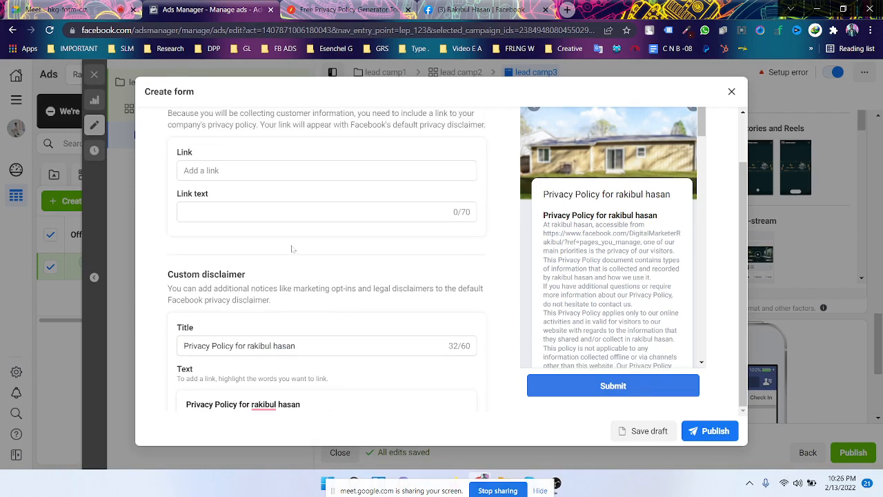
scroll(292, 250, "down", 5)
scroll(505, 271, "down", 5)
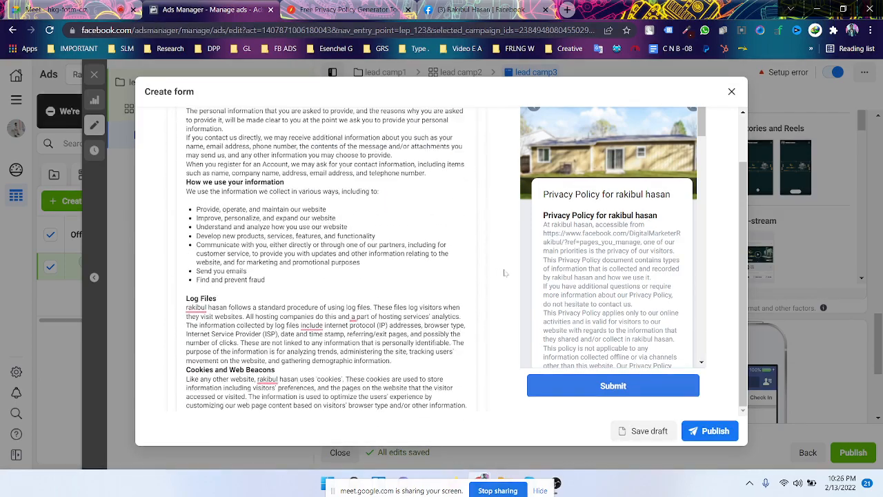
scroll(480, 296, "down", 10)
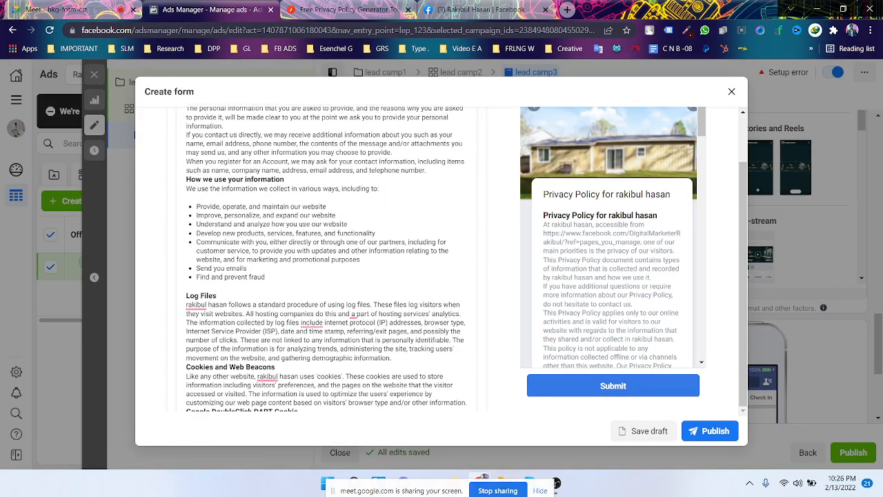
scroll(481, 296, "down", 5)
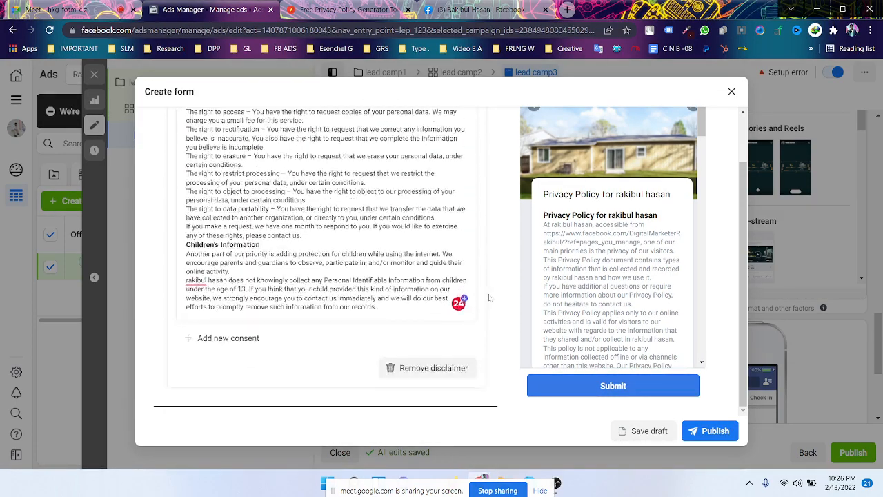
- Set the completion description to 'If you want then you can visit my website.'
left_click(410, 399)
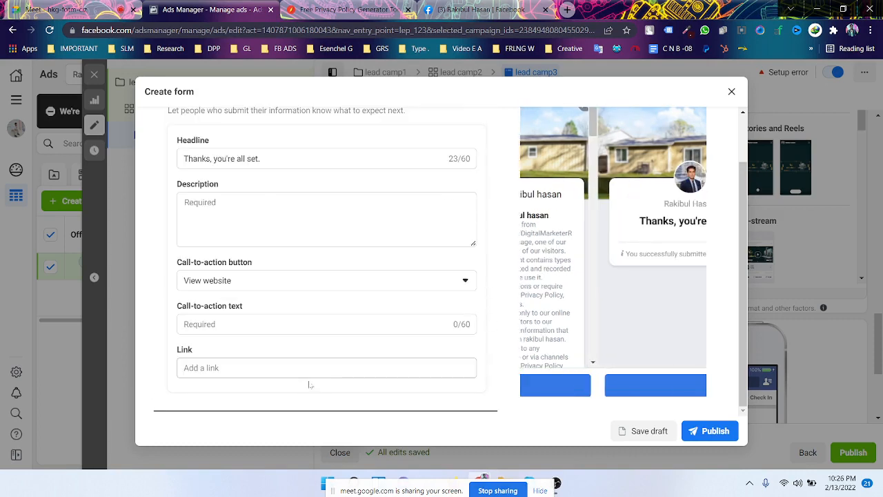
left_click(327, 219)
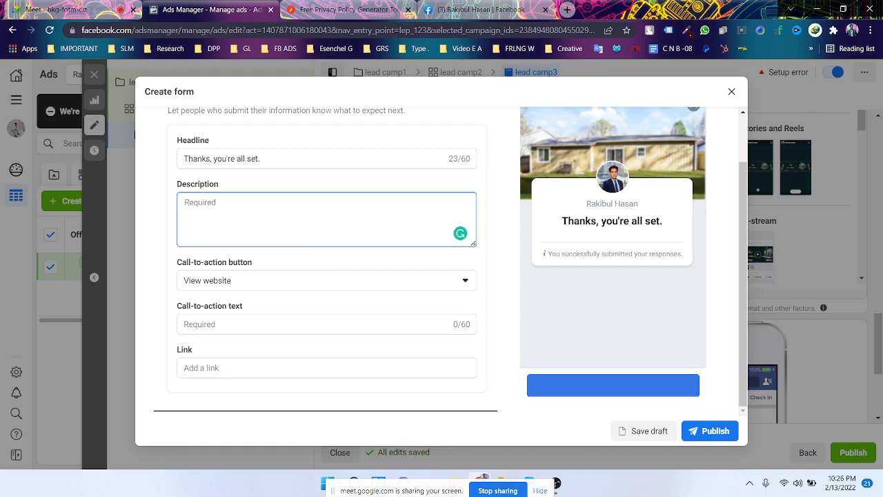
left_click(298, 160)
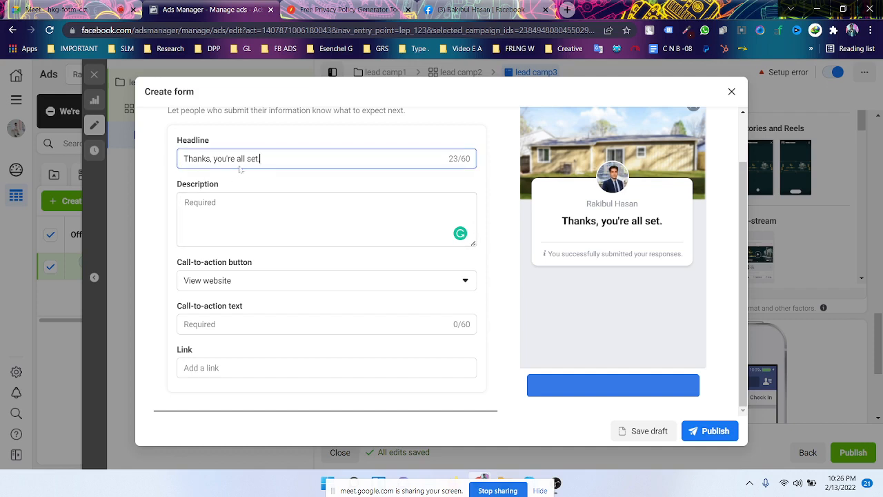
left_click(276, 210)
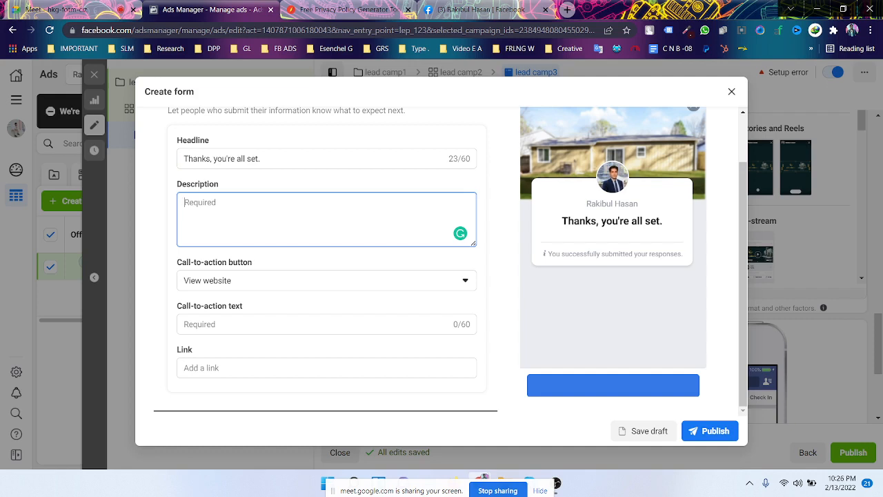
type("If")
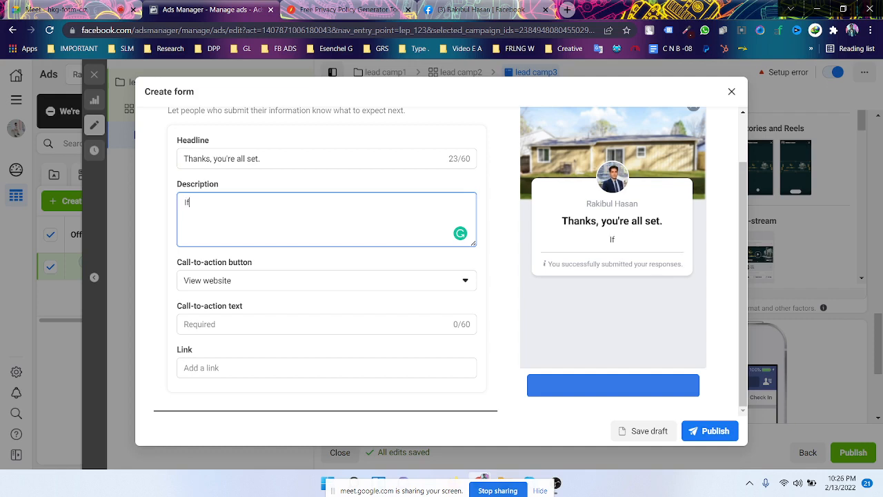
type(" you want then you can")
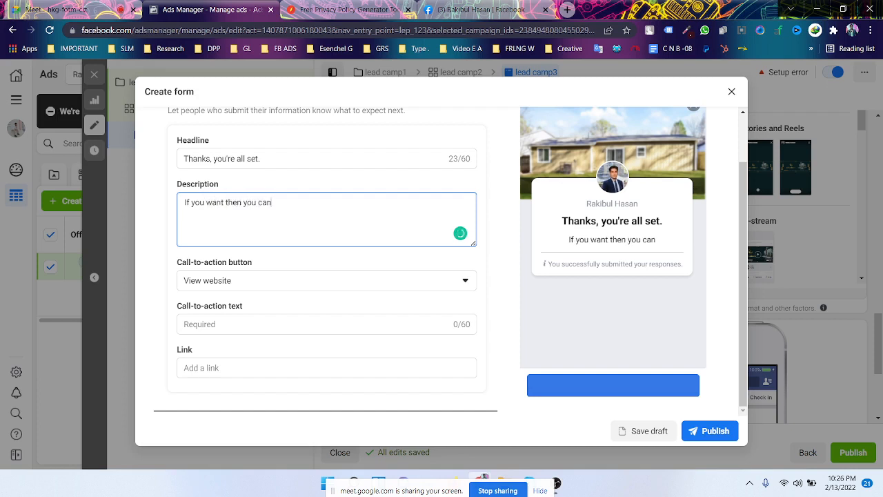
type(" visit")
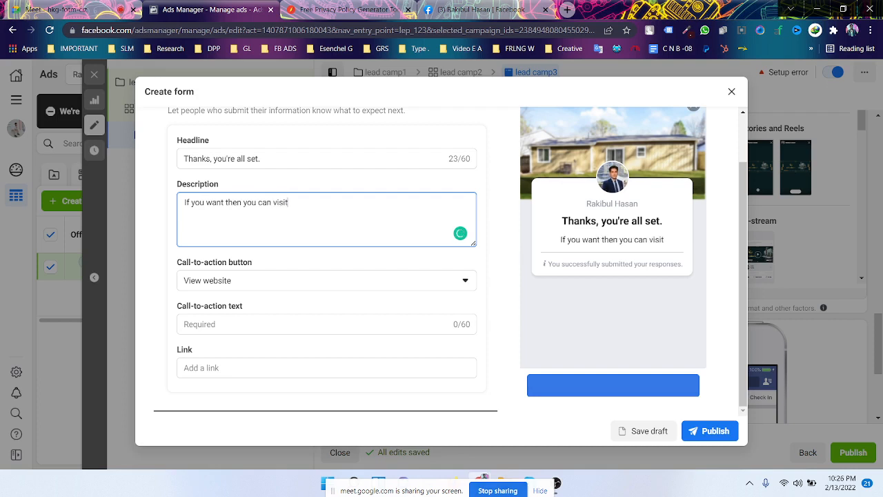
type(" my")
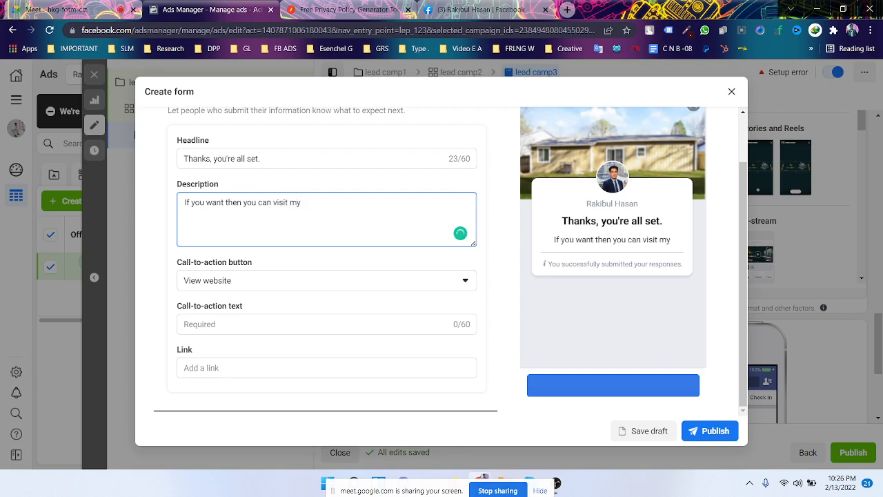
type(" websi")
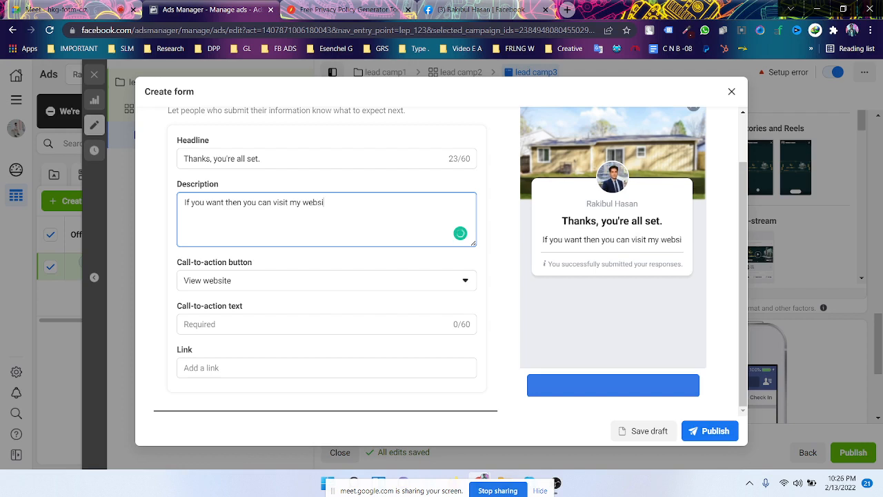
type("te.")
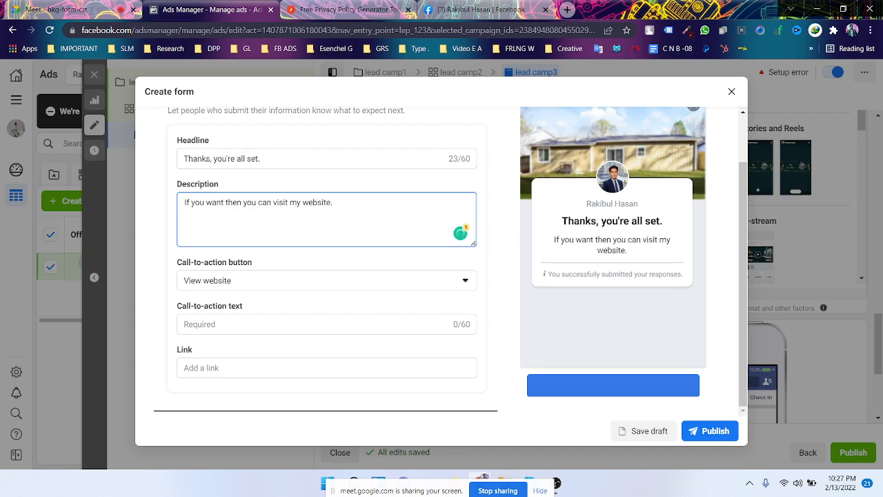
left_click(486, 269)
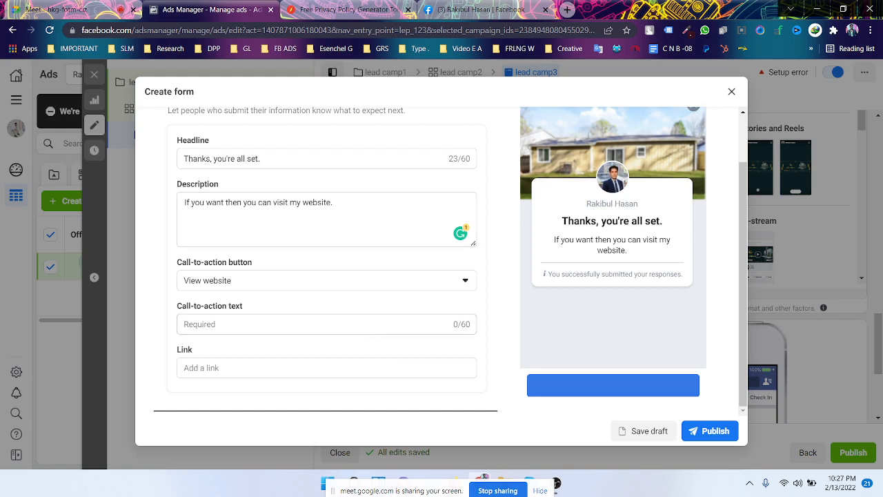
- Enter 'Visit our website' as the call-to-action button text
left_click(376, 326)
type("V")
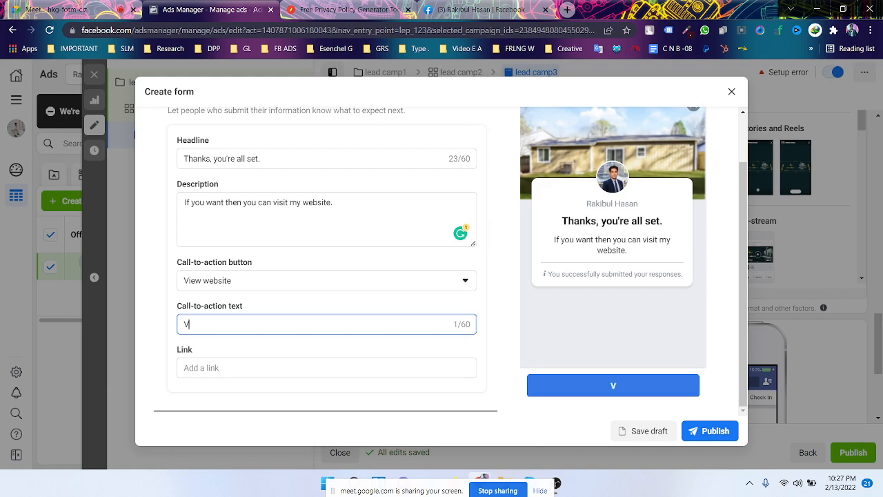
type("isit our website")
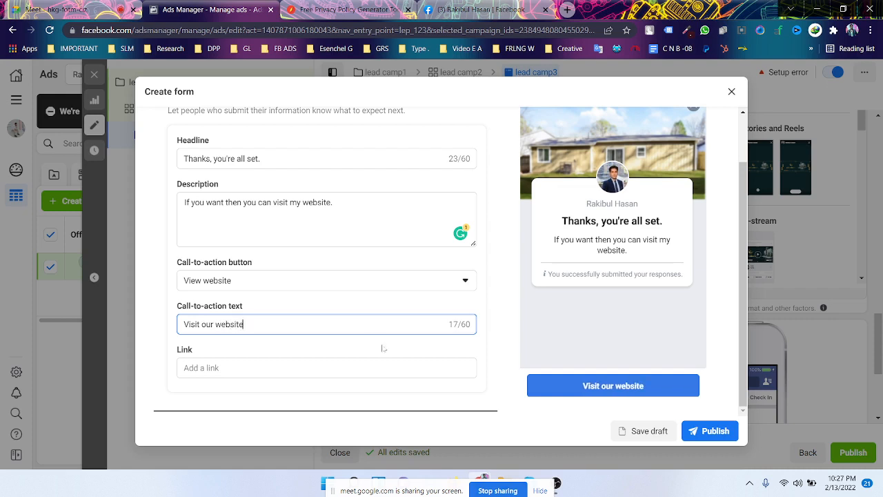
left_click(511, 316)
- Scroll back to the top of the Create form dialog and review the chosen form type
scroll(407, 281, "up", 1)
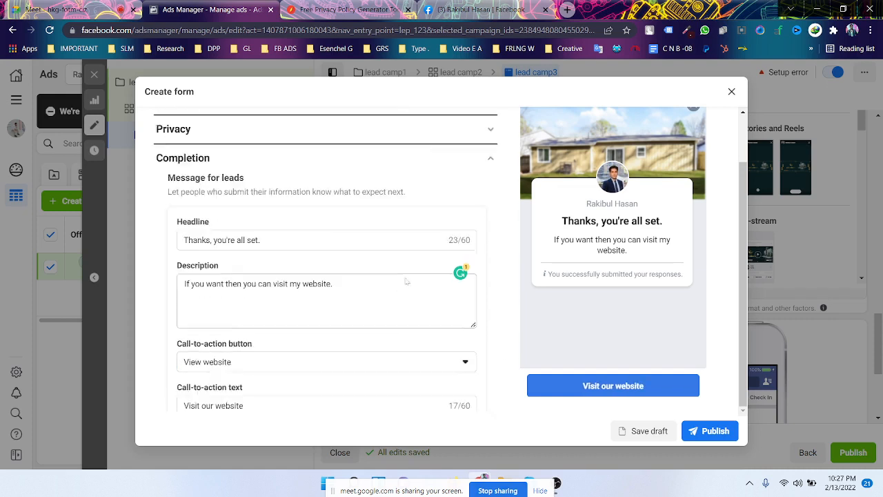
scroll(324, 262, "up", 3)
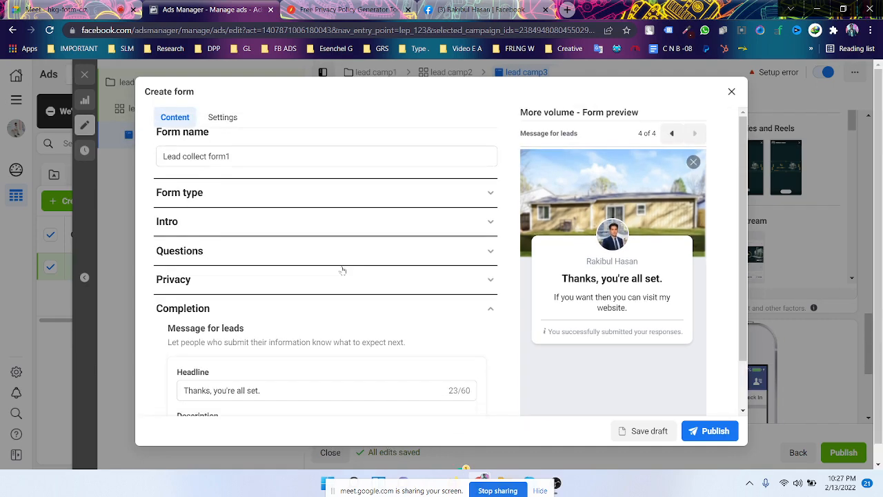
scroll(343, 270, "down", 3)
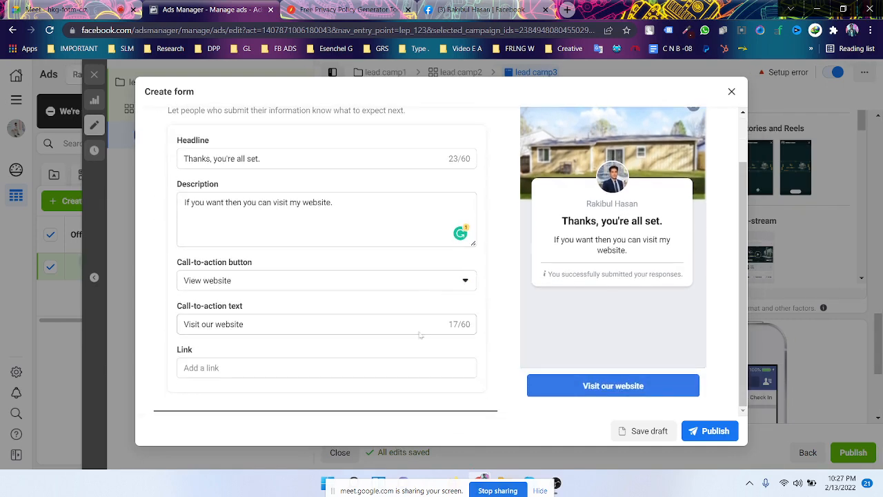
scroll(270, 276, "up", 3)
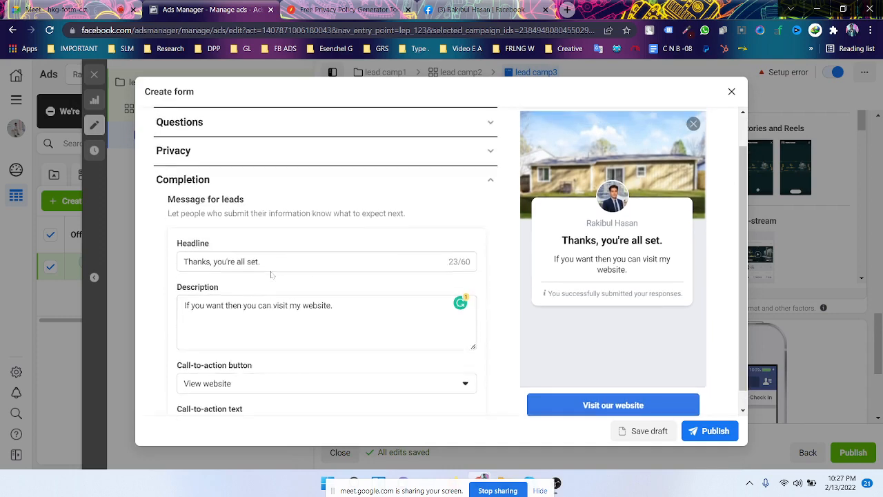
scroll(285, 240, "up", 1)
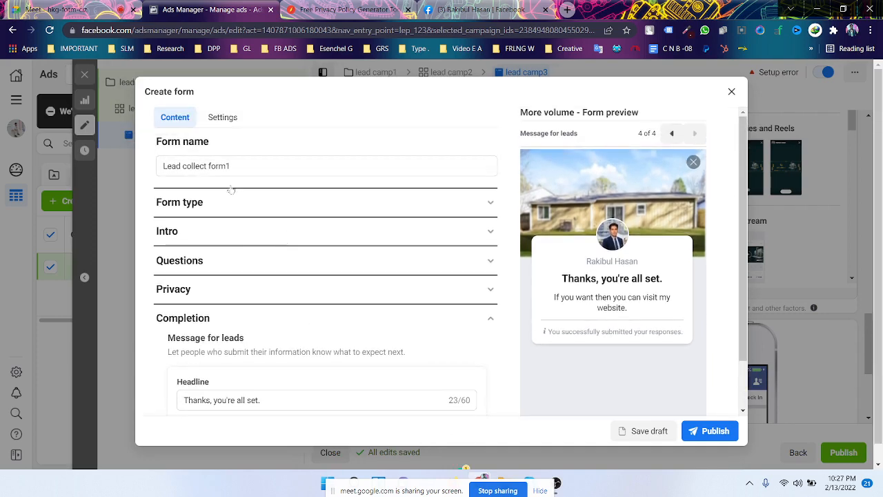
left_click(220, 204)
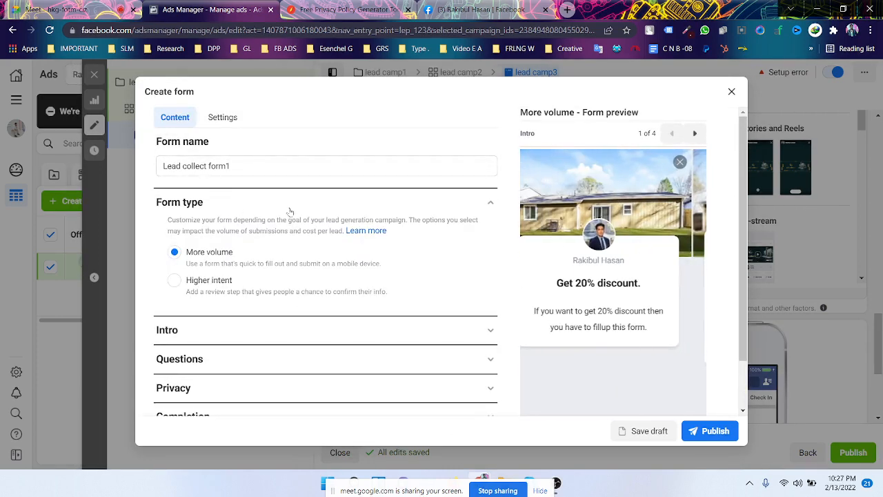
scroll(202, 217, "down", 1)
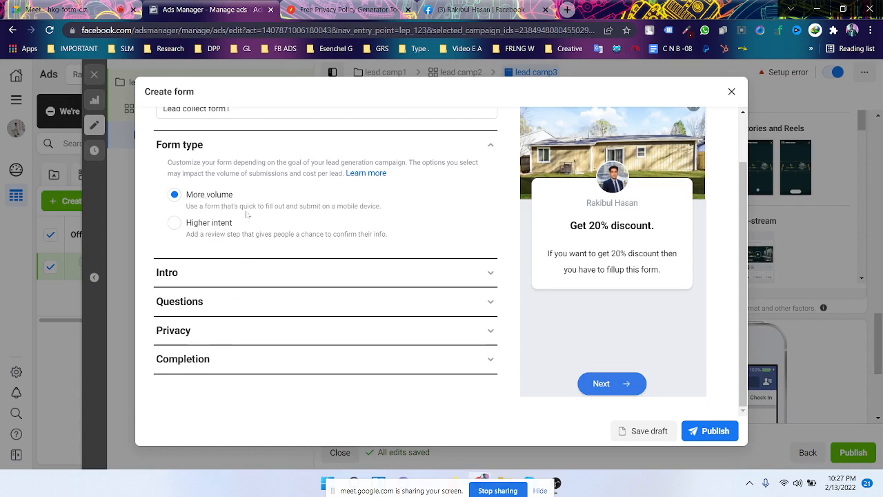
- Expand the Intro section to check the house background image and the 'Get 20% discount.' greeting
left_click(216, 274)
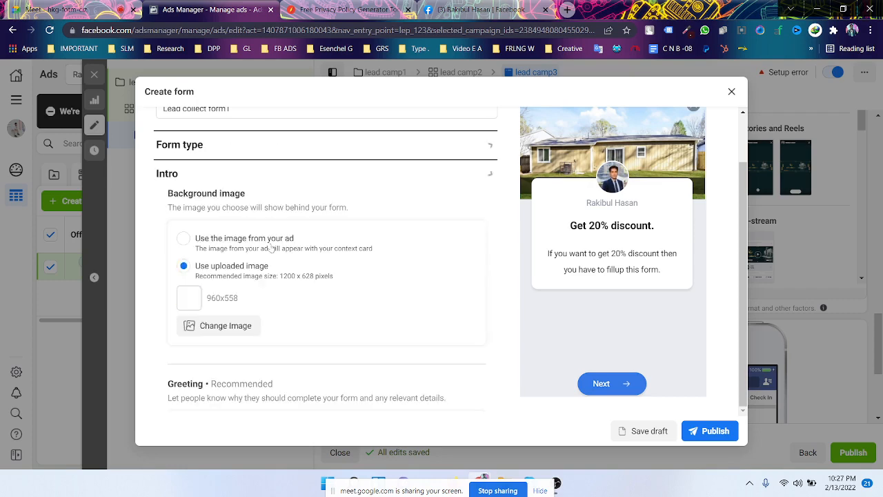
scroll(278, 246, "down", 2)
scroll(279, 244, "up", 1)
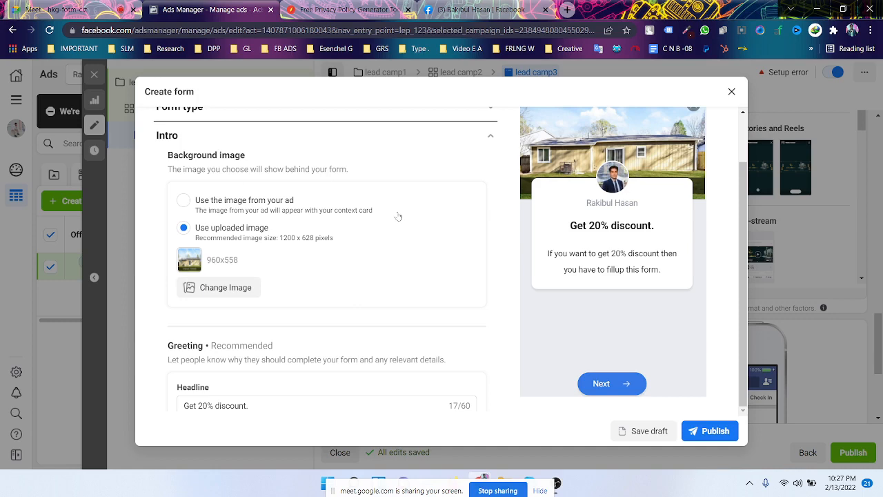
scroll(285, 251, "down", 1)
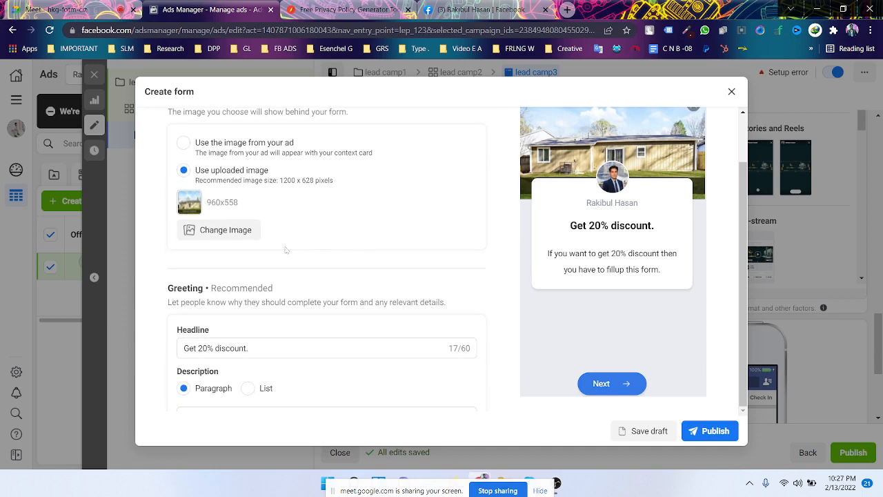
scroll(285, 250, "down", 1)
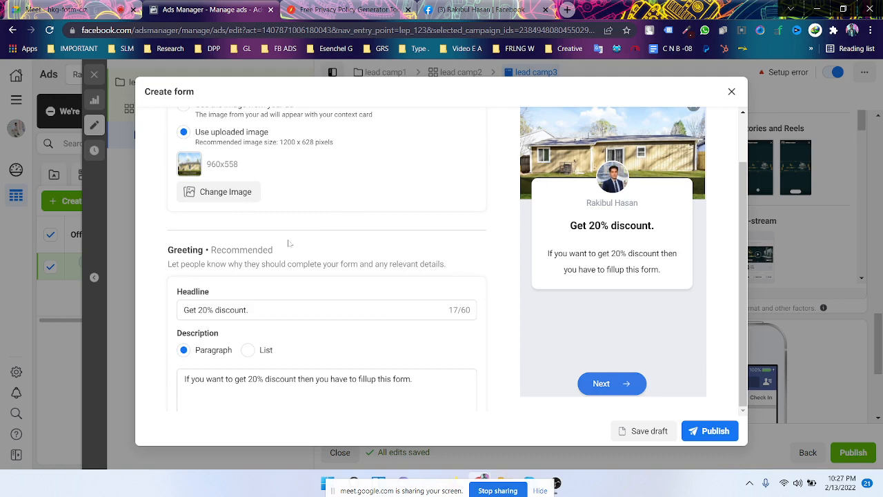
scroll(302, 175, "down", 2)
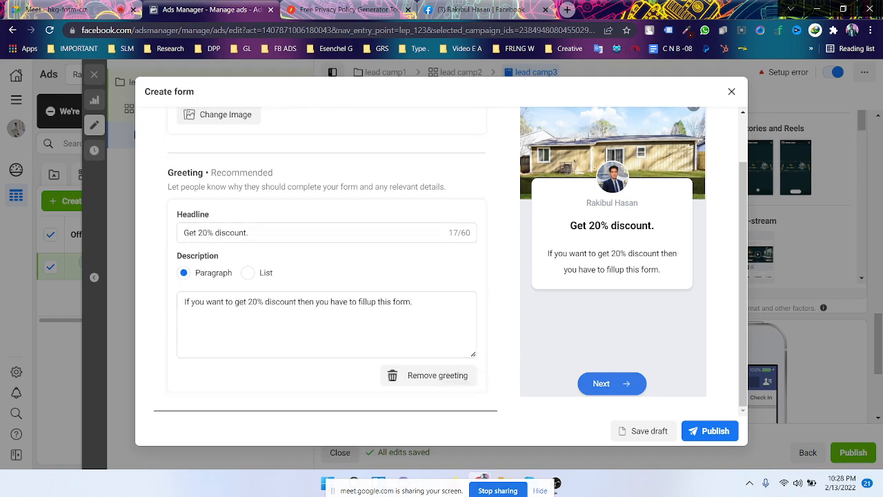
scroll(294, 232, "down", 1)
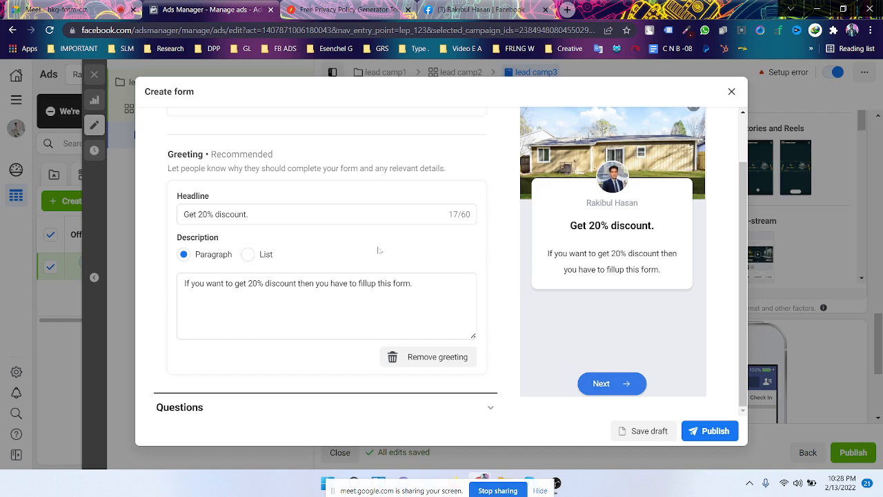
scroll(166, 257, "down", 1)
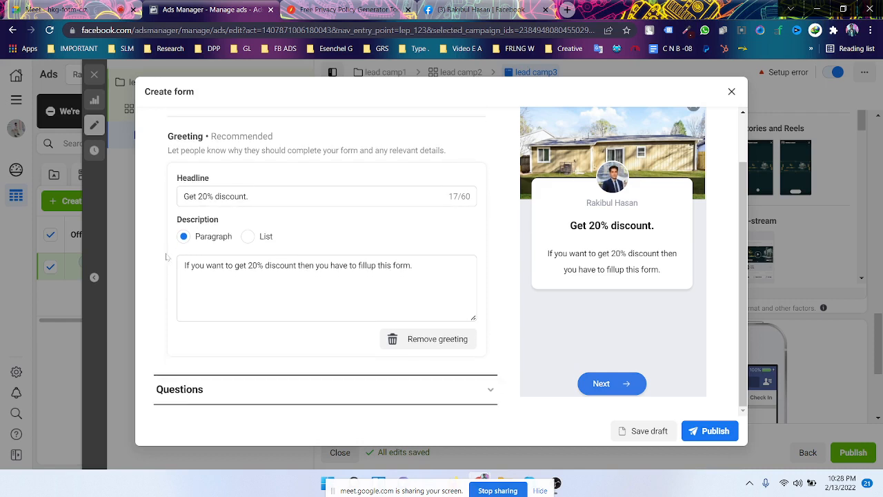
scroll(166, 256, "up", 1)
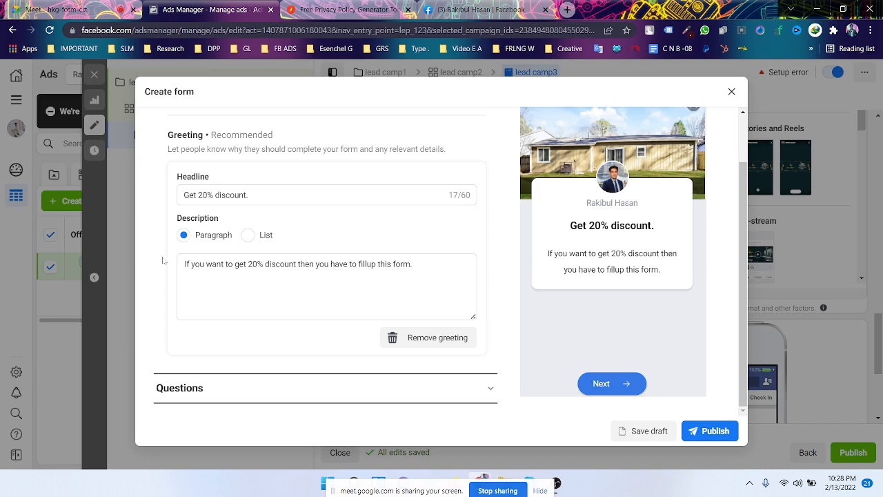
scroll(235, 216, "down", 1)
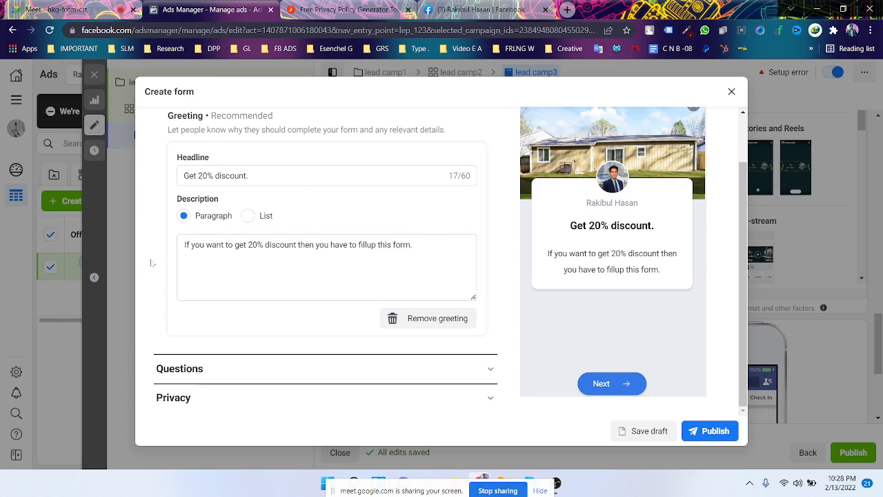
scroll(260, 211, "down", 1)
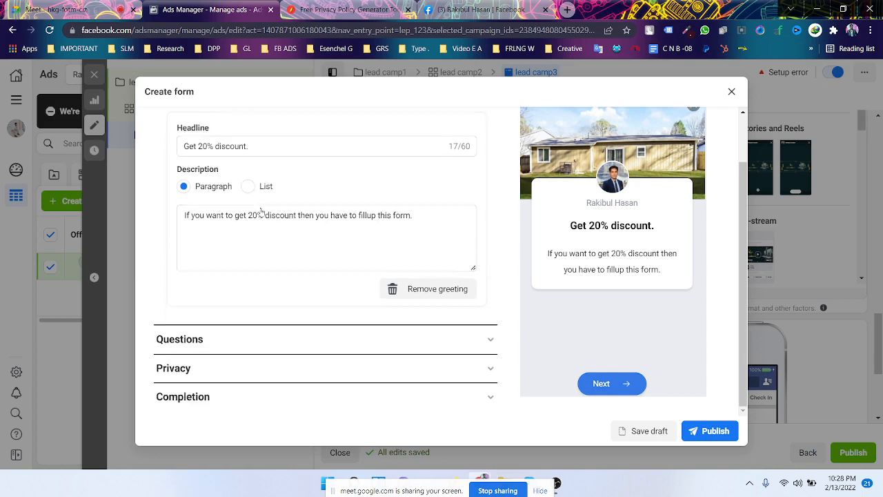
- Open the Questions section and browse the question categories without adding any
left_click(262, 331)
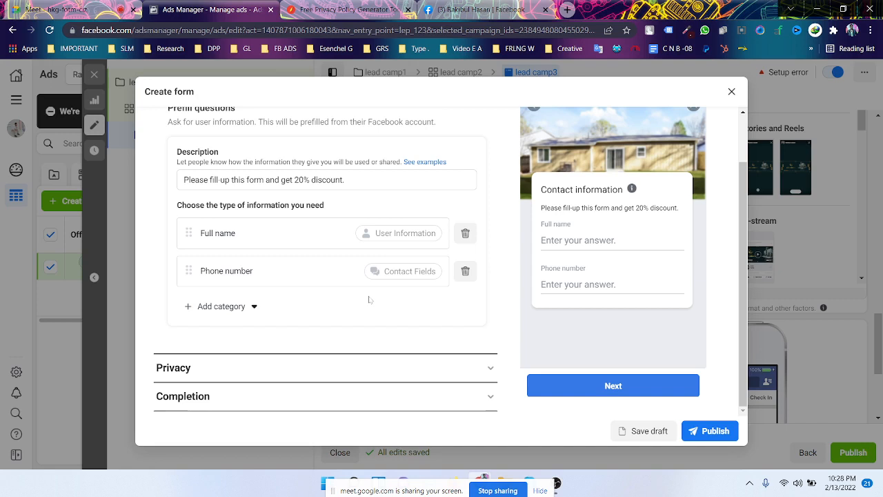
left_click(261, 308)
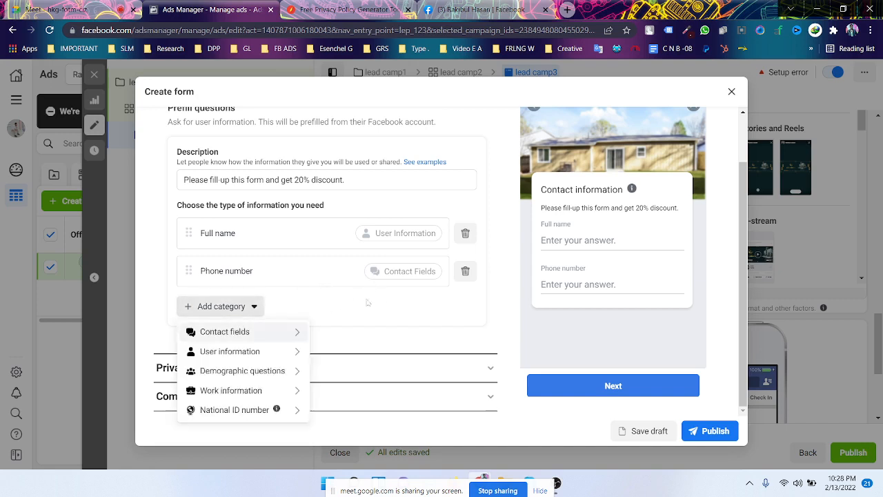
mouse_move(260, 339)
left_click(233, 306)
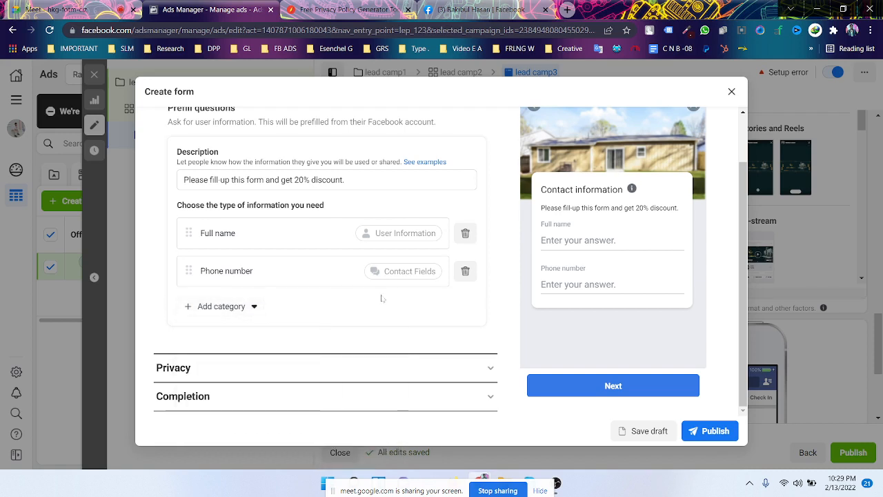
- Expand the Privacy section and review the custom disclaimer with the generated privacy policy text
left_click(399, 373)
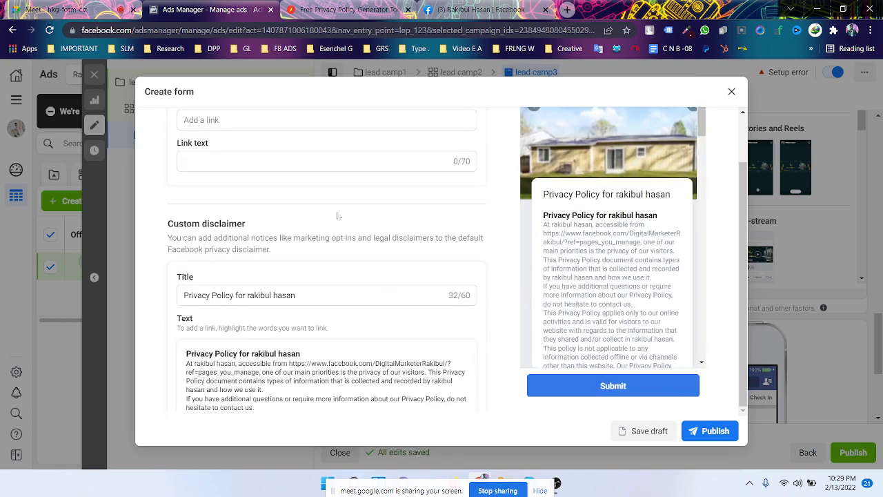
scroll(337, 216, "down", 2)
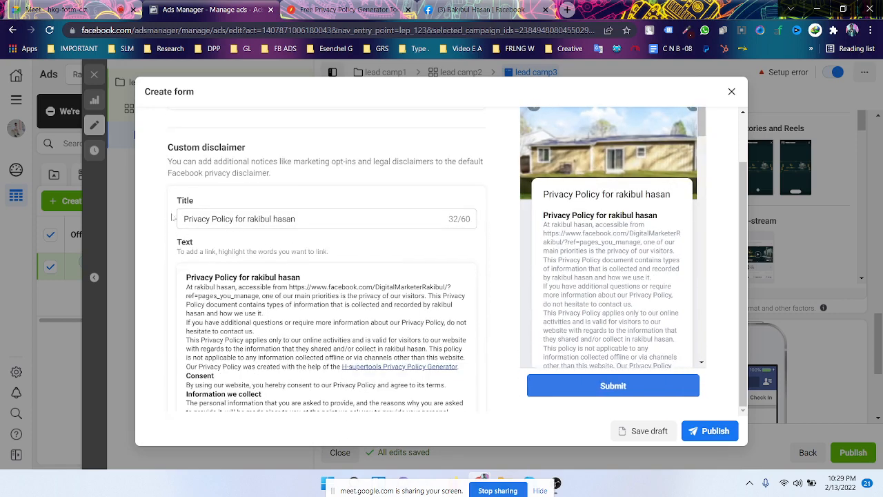
scroll(326, 259, "up", 1)
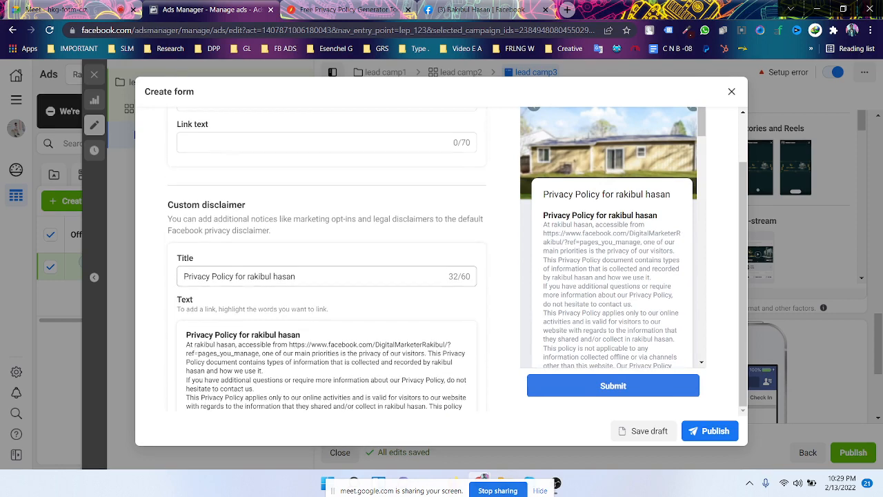
scroll(326, 259, "down", 1)
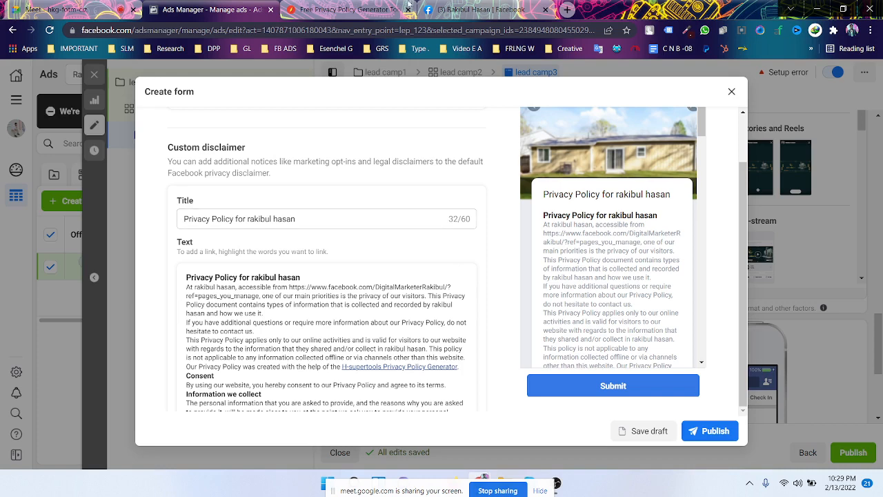
left_click(349, 10)
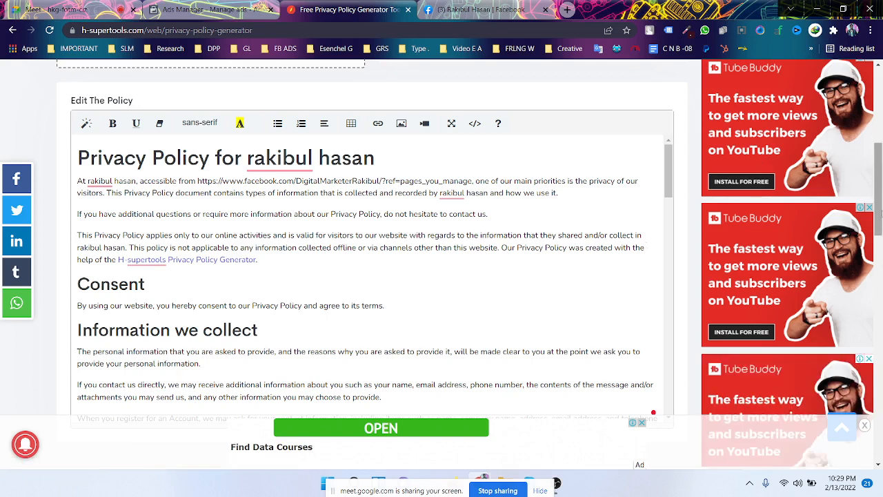
left_click_drag(880, 214, 866, 427)
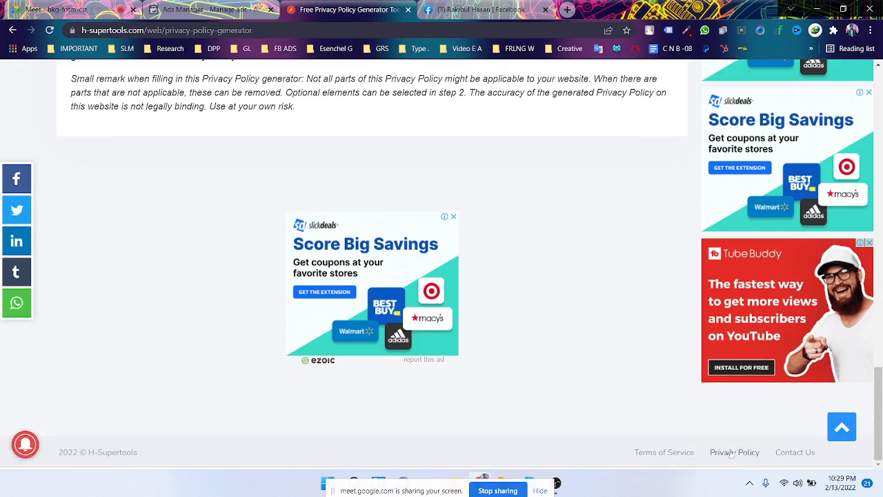
right_click(739, 455)
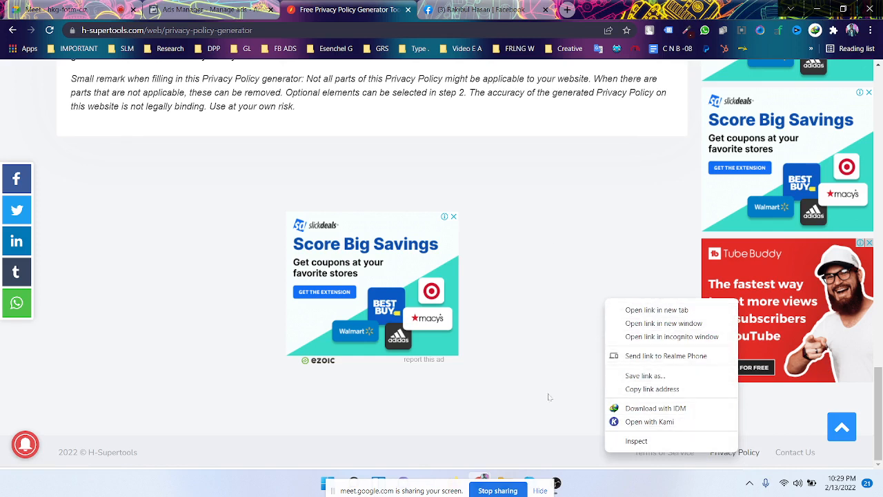
left_click(583, 211)
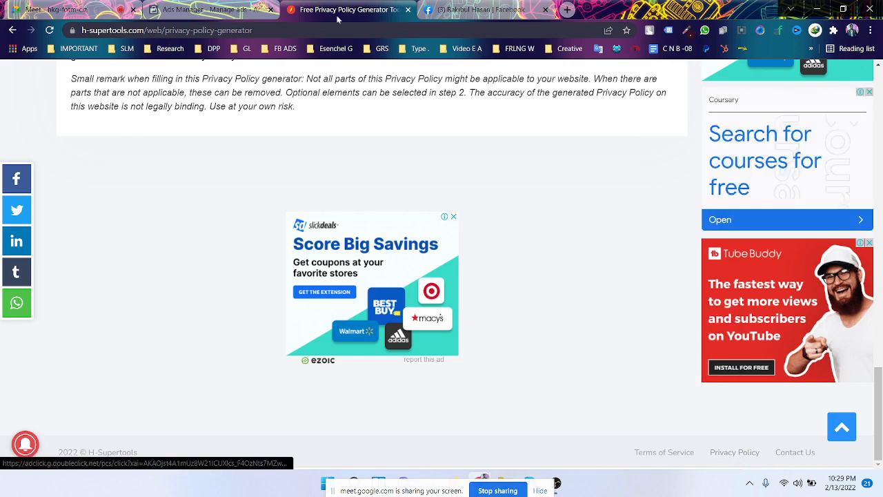
left_click(228, 9)
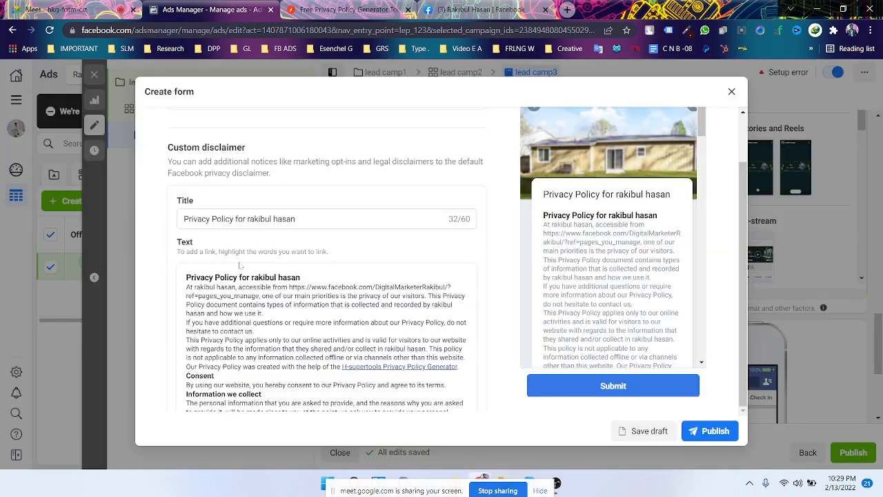
scroll(470, 285, "down", 1)
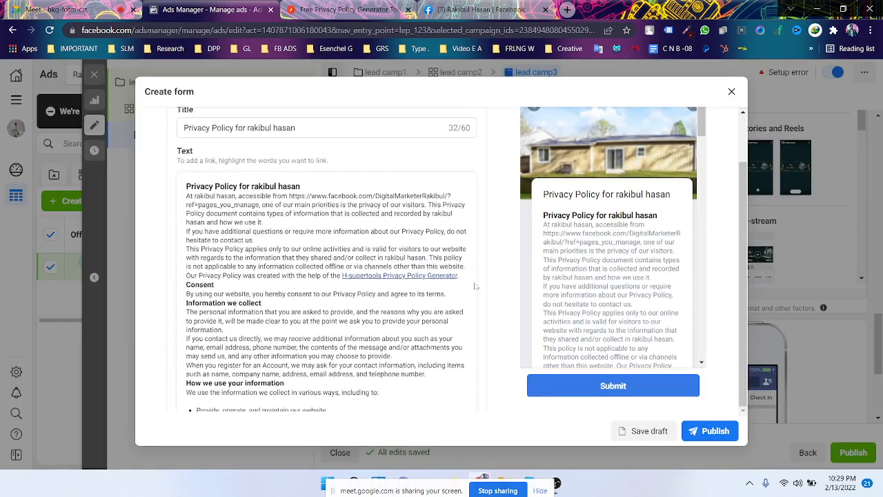
scroll(490, 297, "up", 2)
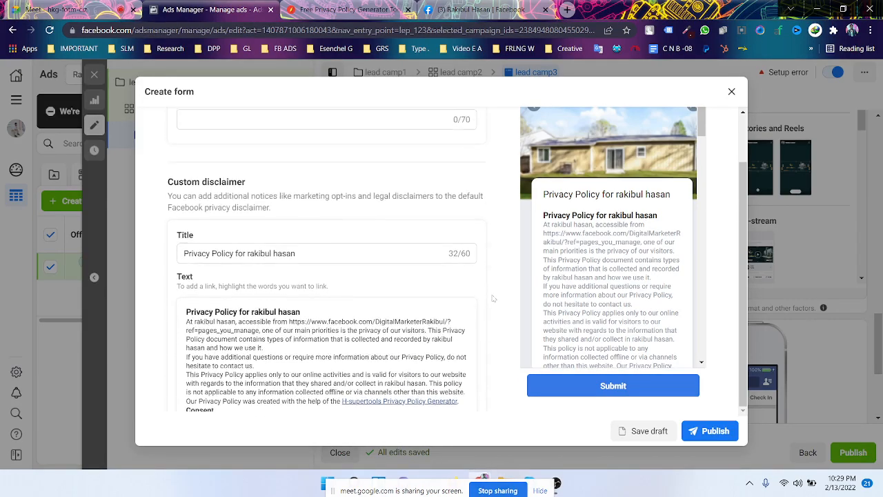
scroll(494, 300, "down", 4)
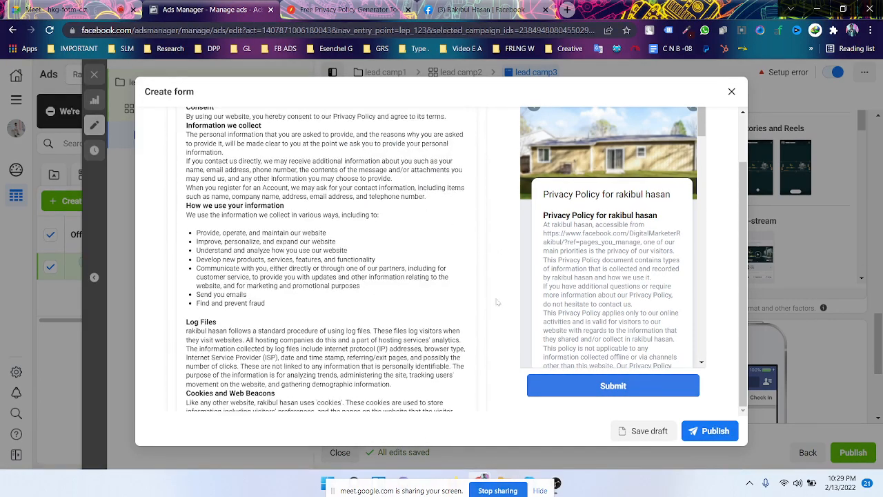
scroll(494, 302, "up", 2)
left_click(338, 7)
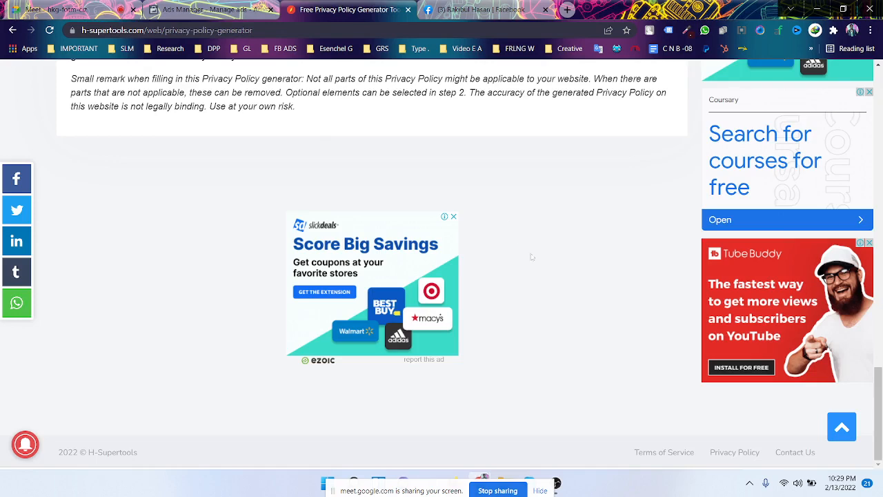
scroll(532, 257, "up", 7)
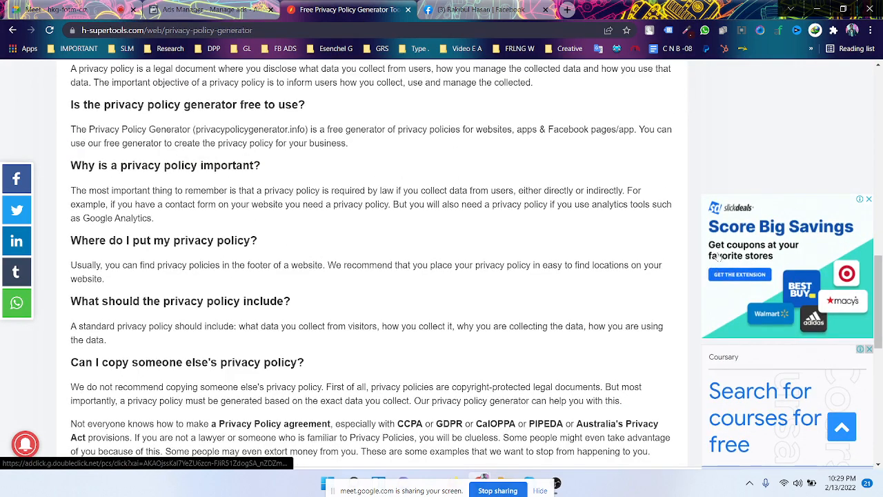
scroll(718, 256, "up", 15)
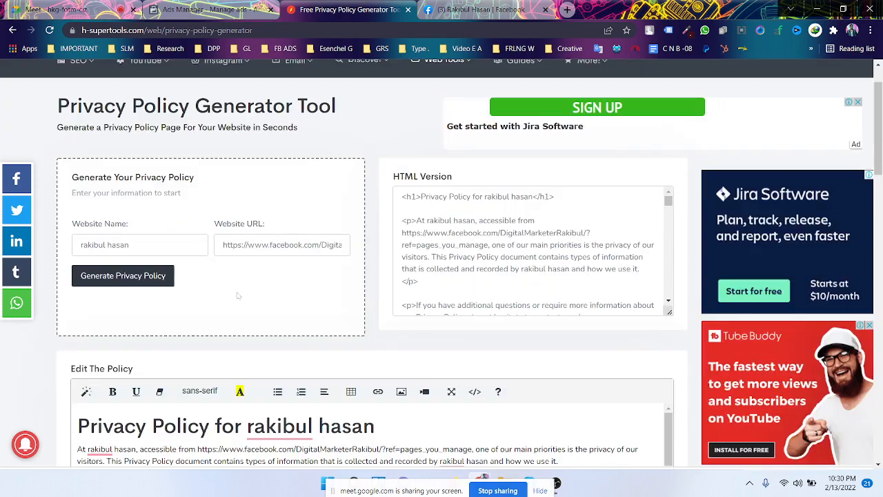
scroll(292, 309, "down", 2)
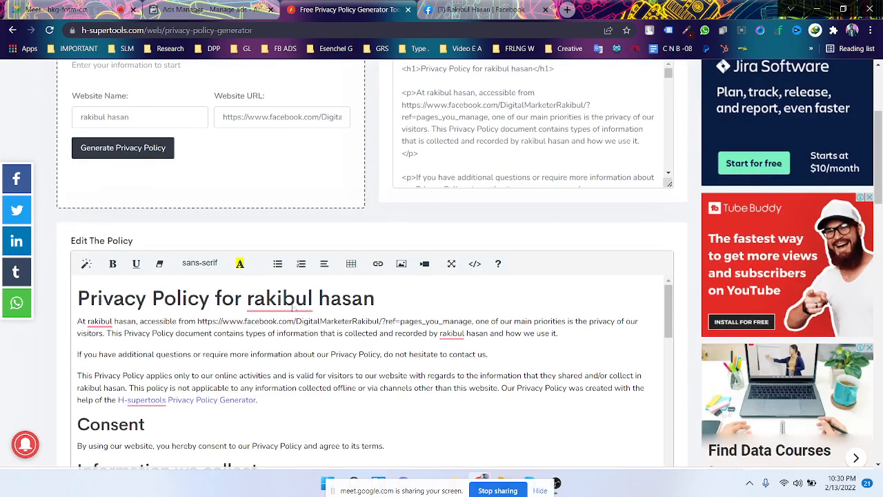
scroll(295, 309, "down", 3)
scroll(295, 309, "up", 3)
scroll(40, 363, "down", 2)
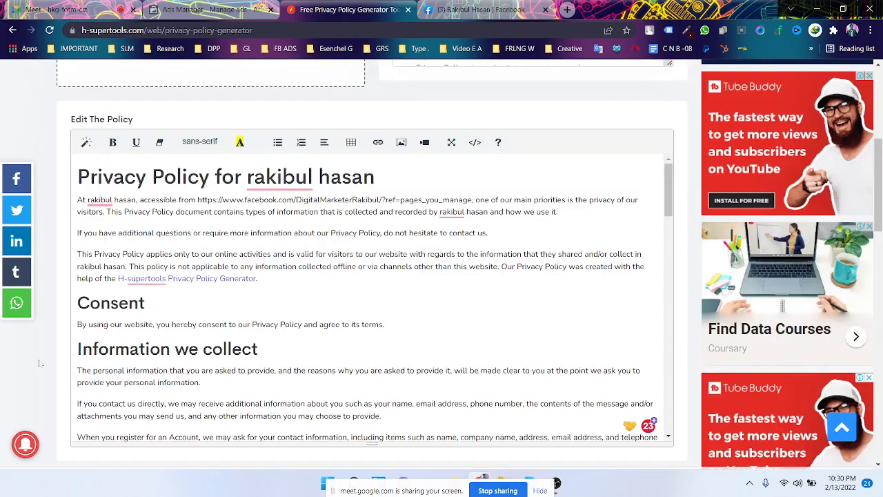
scroll(40, 363, "up", 2)
scroll(42, 369, "down", 2)
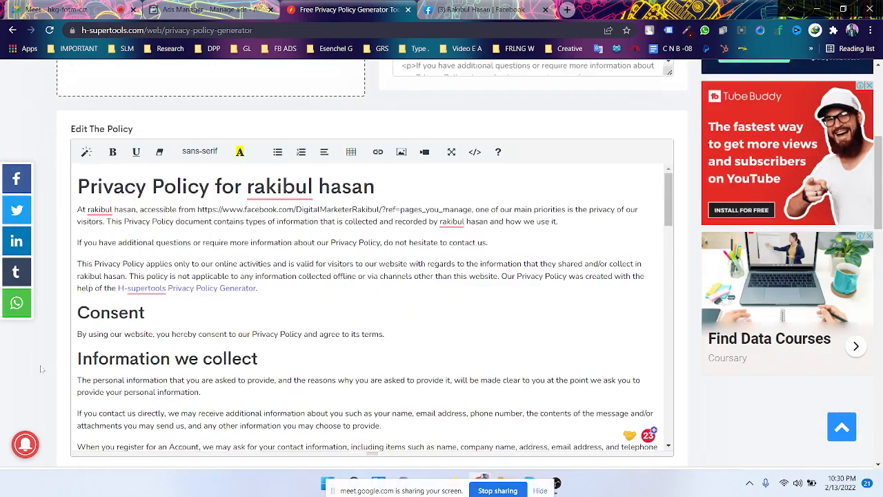
scroll(345, 311, "down", 5)
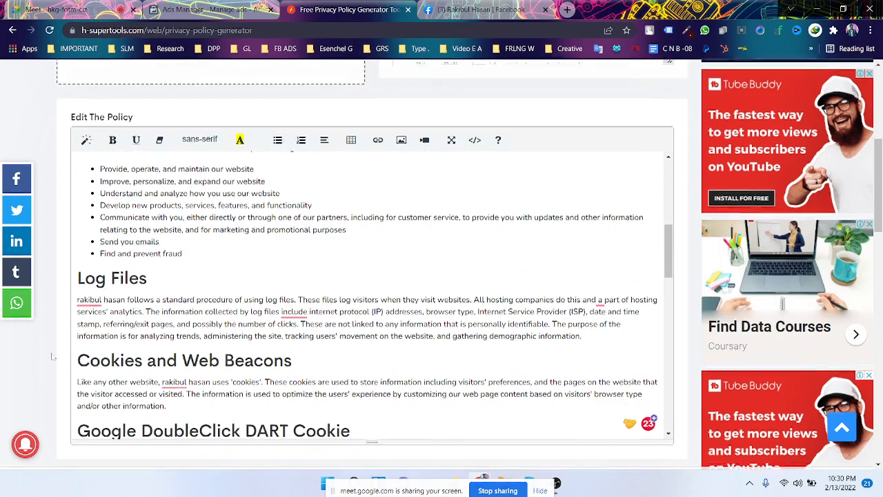
scroll(54, 358, "down", 1)
scroll(52, 354, "up", 2)
scroll(52, 354, "up", 3)
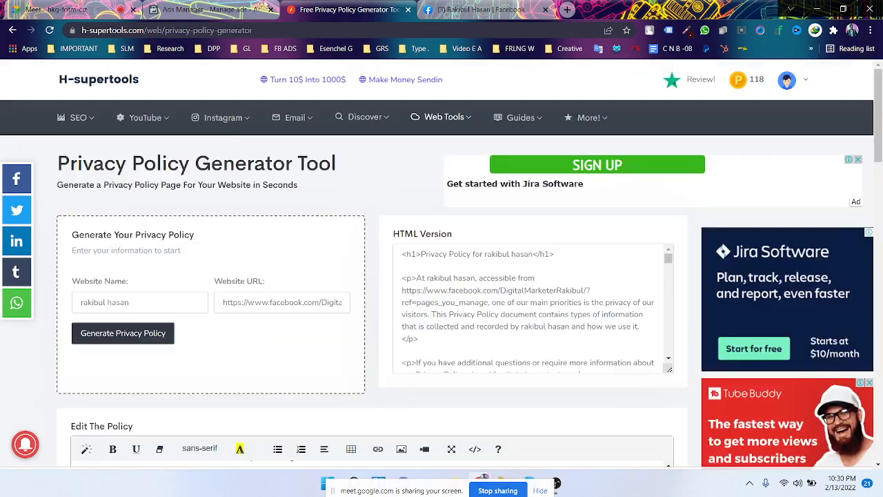
left_click(214, 10)
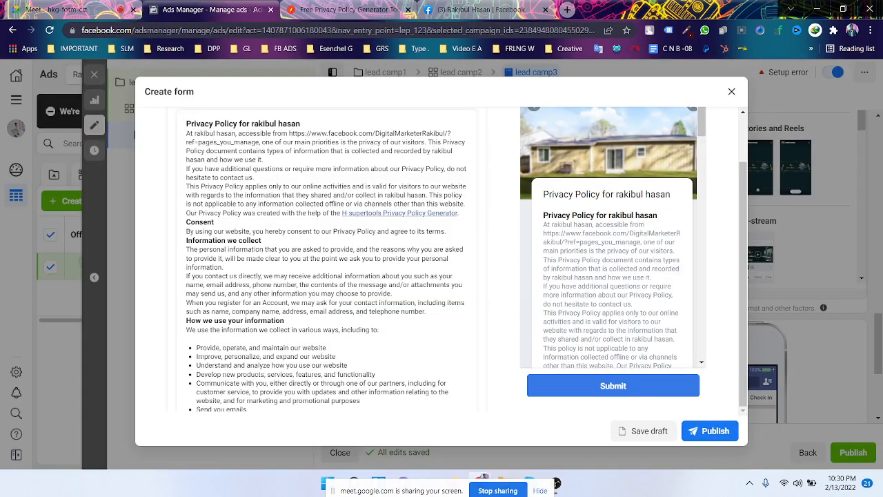
- Expand the Completion section showing 'Thanks, you're all set.' and view the call-to-action choices
scroll(275, 310, "down", 1)
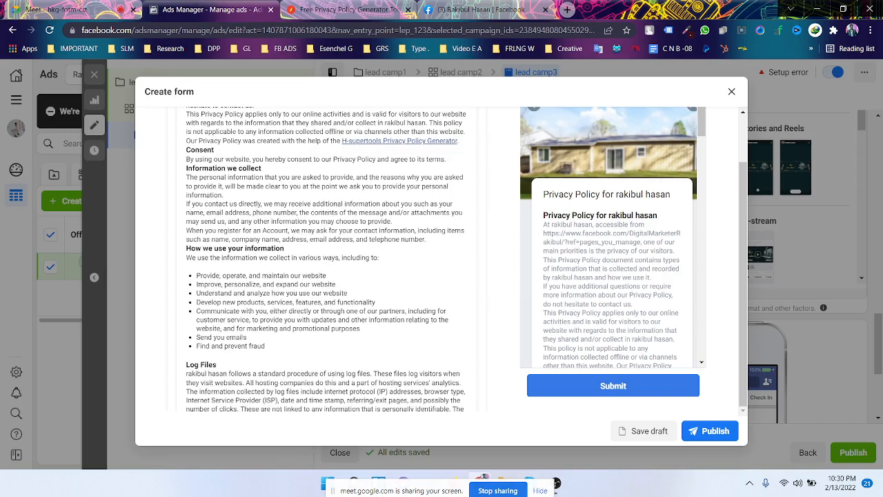
scroll(325, 276, "down", 3)
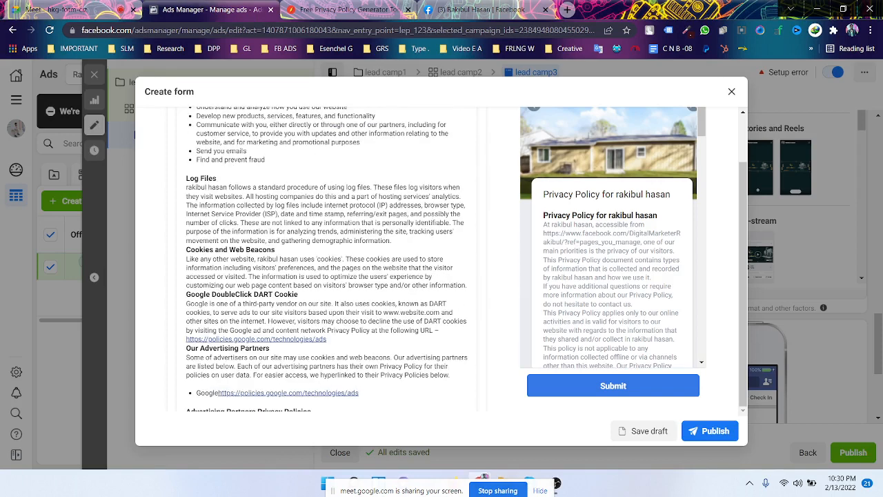
scroll(414, 310, "down", 5)
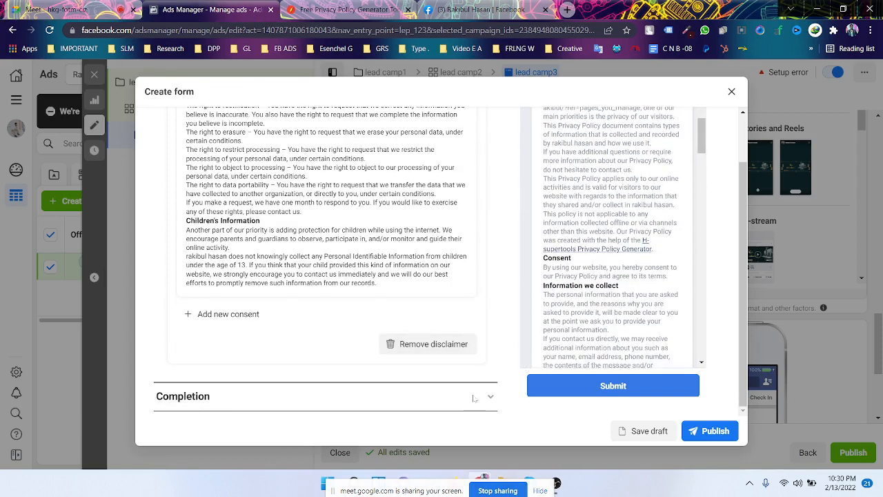
left_click(475, 398)
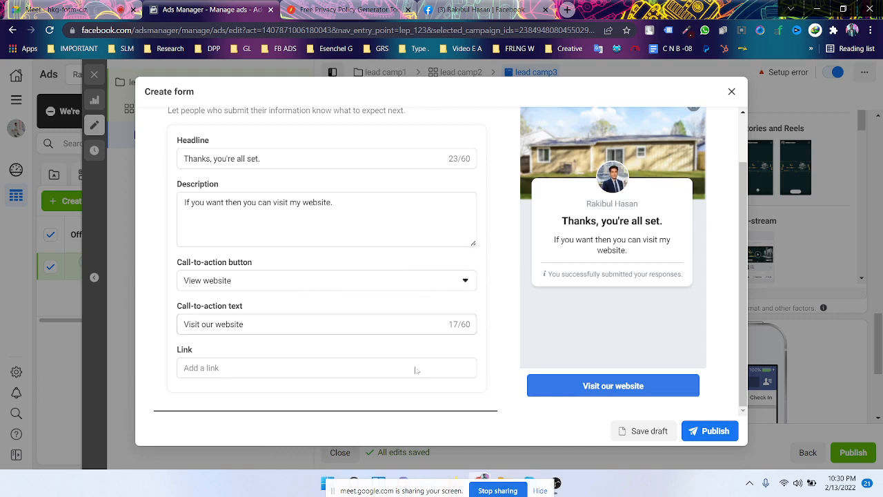
left_click(439, 281)
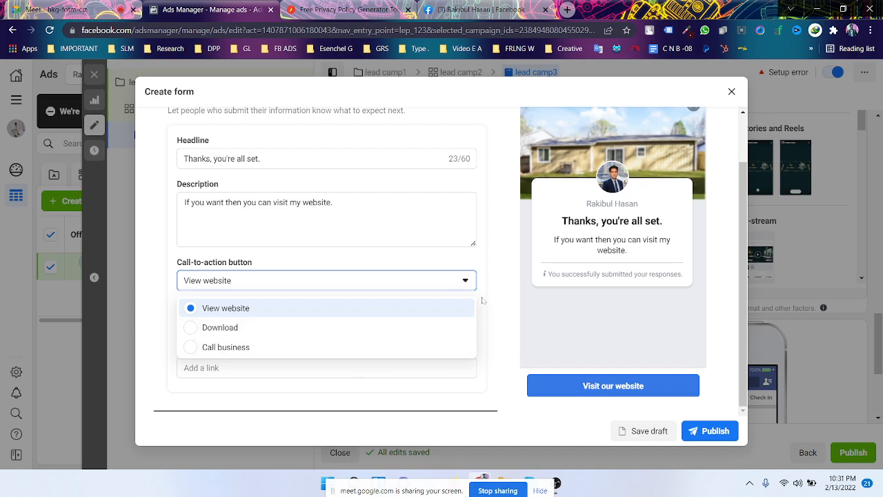
- Keep View website as the call-to-action, then attempt publishing, which reports a missing website URL
left_click(511, 314)
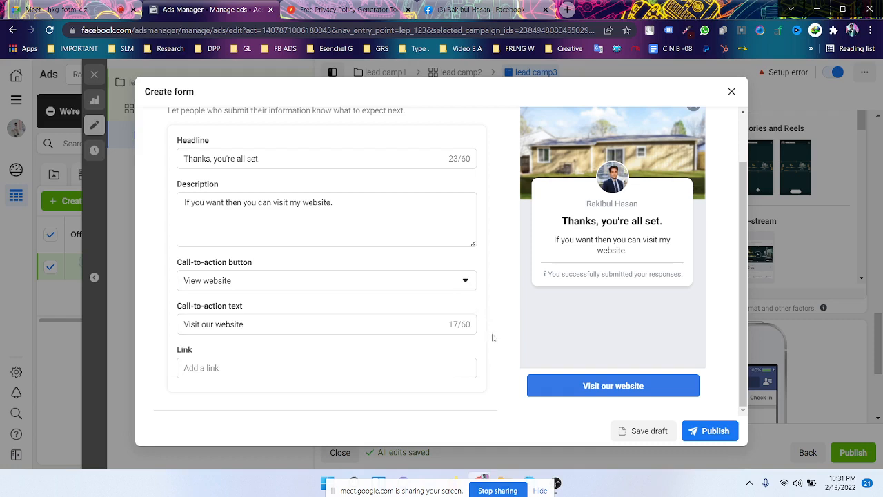
scroll(492, 332, "up", 1)
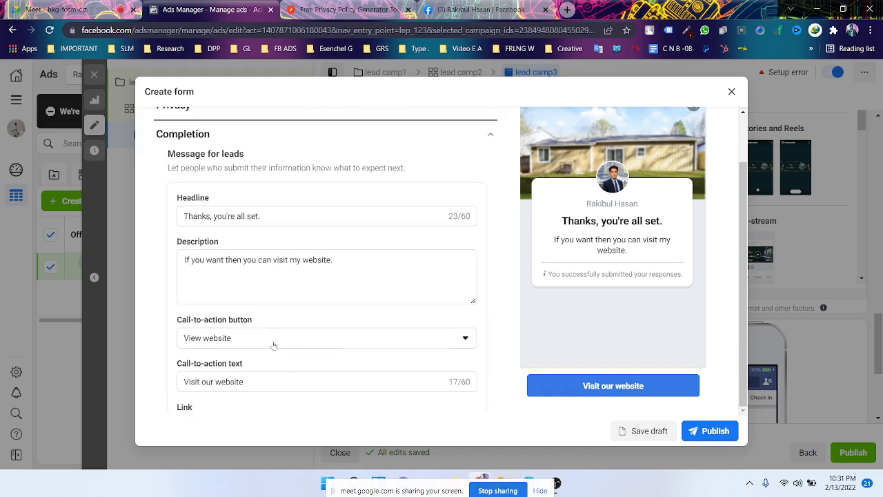
scroll(445, 334, "down", 1)
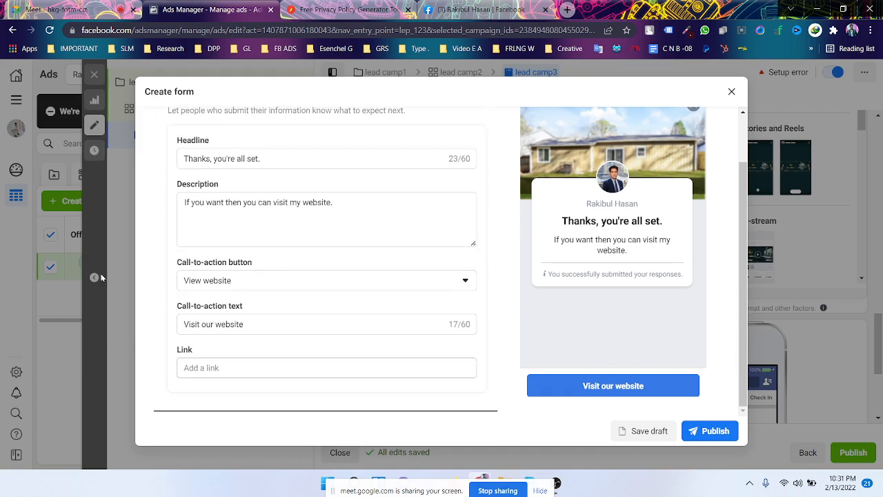
scroll(393, 349, "up", 3)
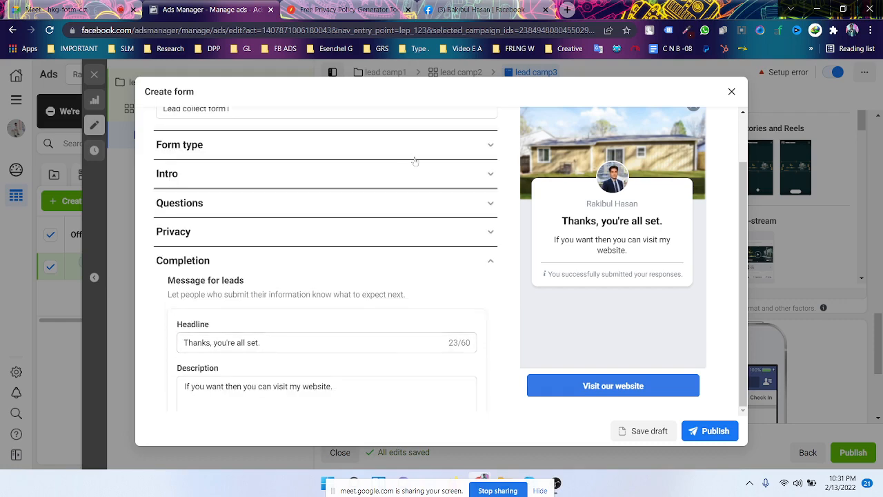
scroll(463, 211, "up", 1)
scroll(591, 314, "down", 1)
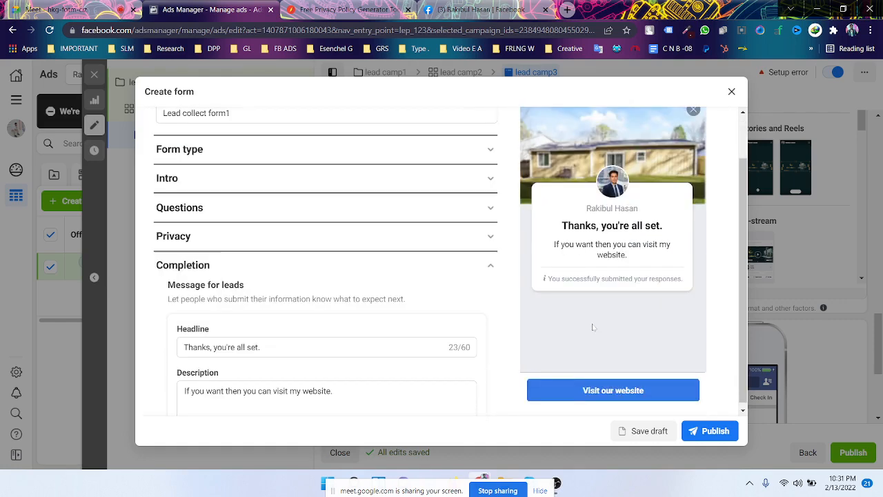
left_click(715, 431)
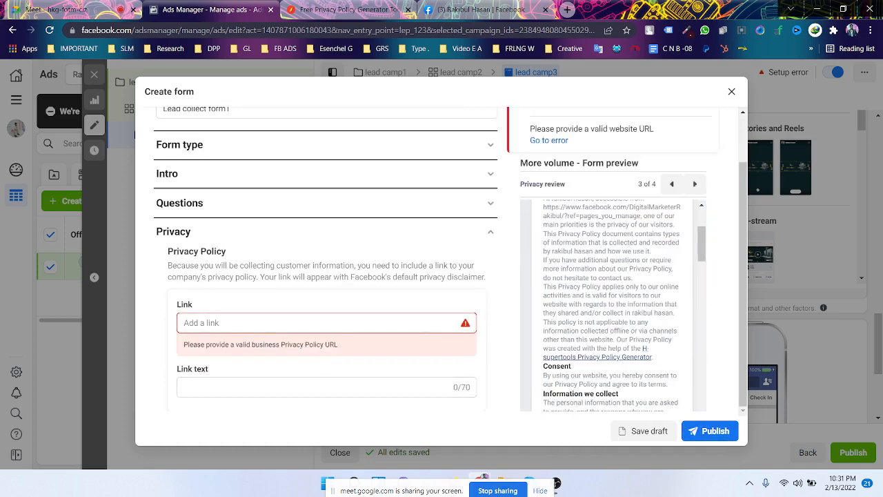
- Copy the Facebook page's web address from its tab and paste it into the Privacy Policy Link field
scroll(676, 338, "down", 1)
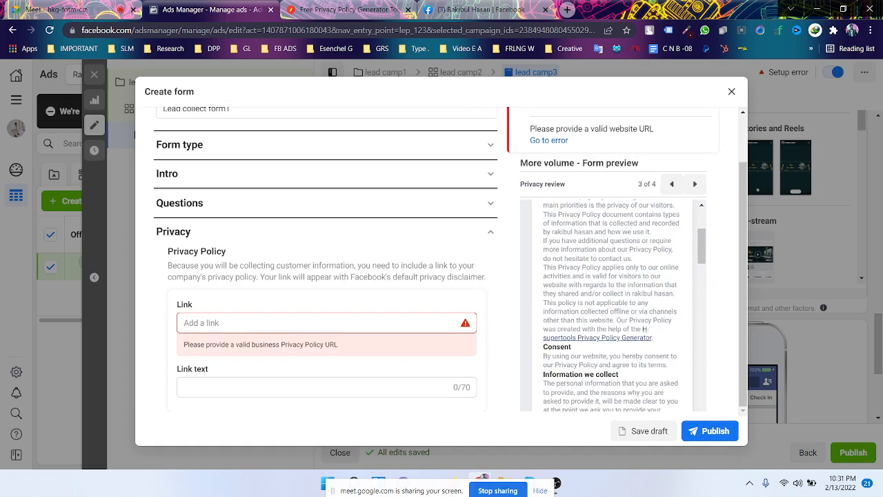
scroll(613, 305, "up", 3)
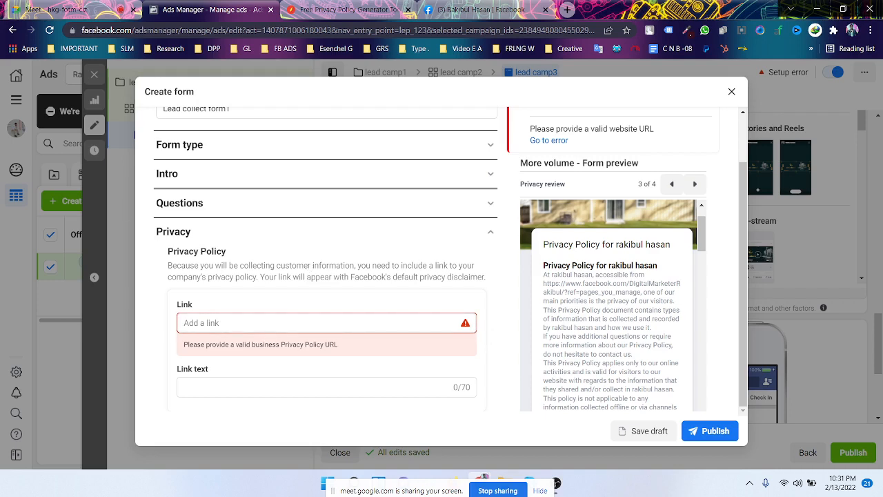
scroll(298, 315, "down", 1)
left_click(502, 9)
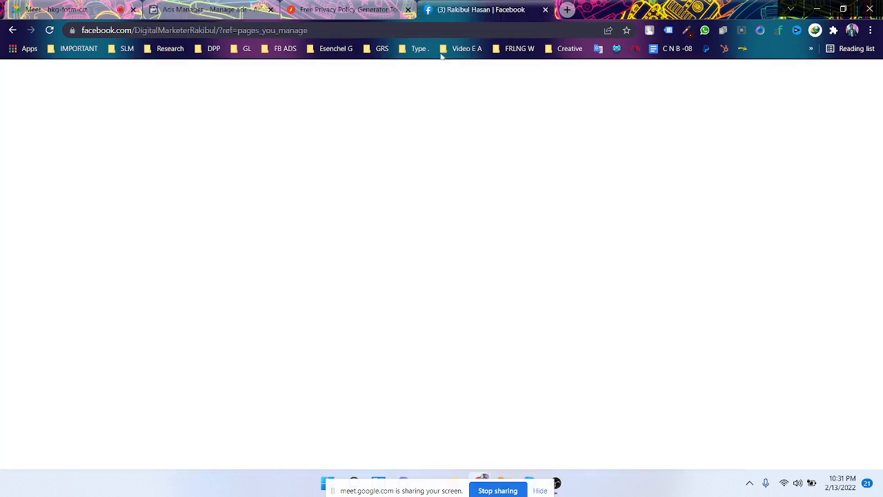
right_click(310, 30)
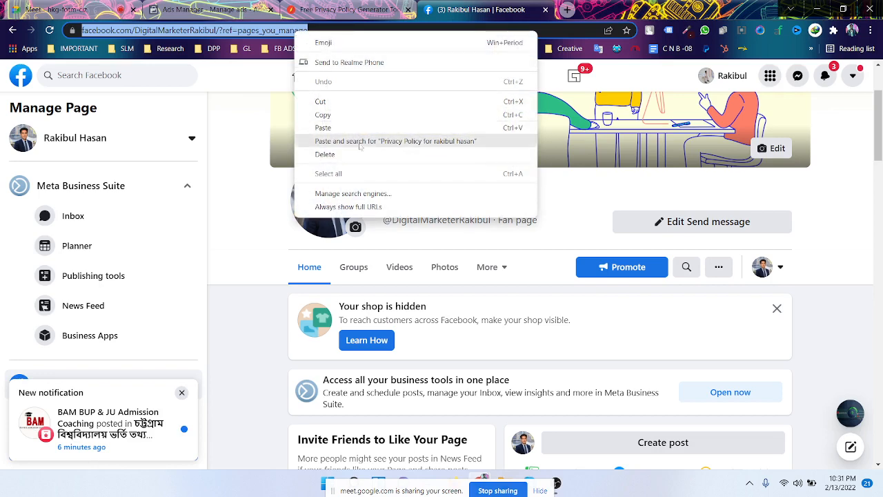
left_click(359, 117)
left_click(211, 10)
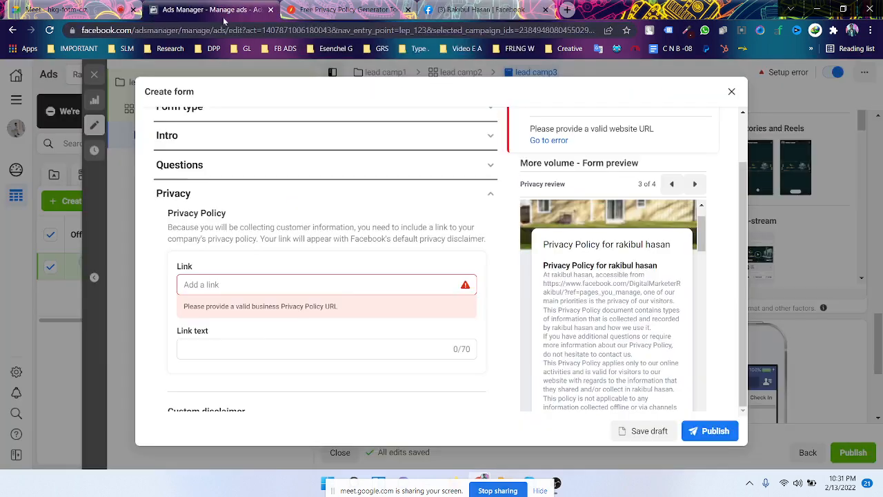
left_click(256, 291)
right_click(255, 285)
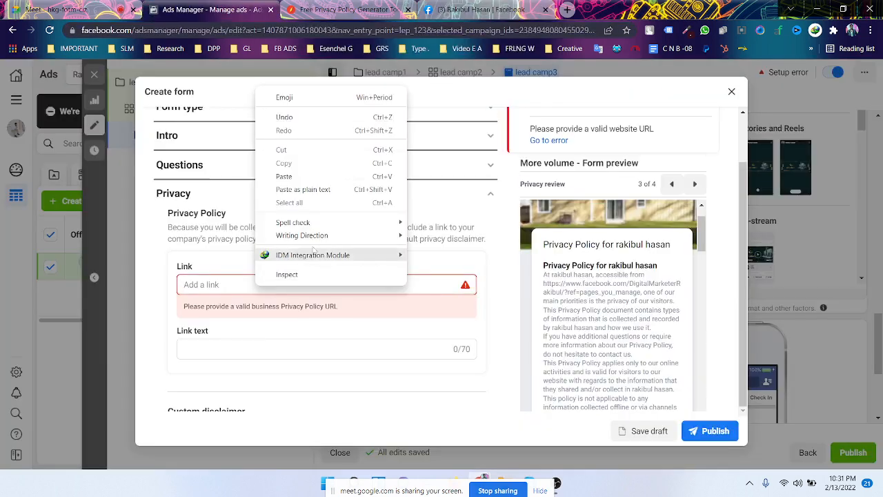
left_click(284, 176)
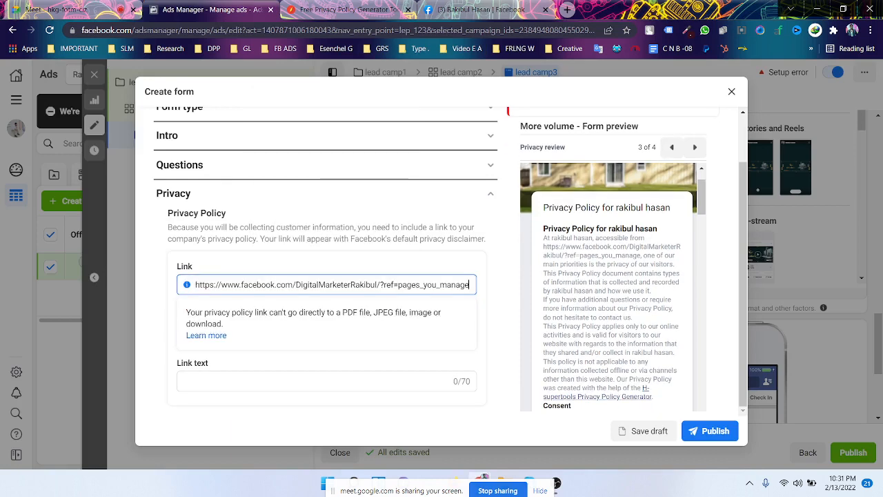
left_click(525, 328)
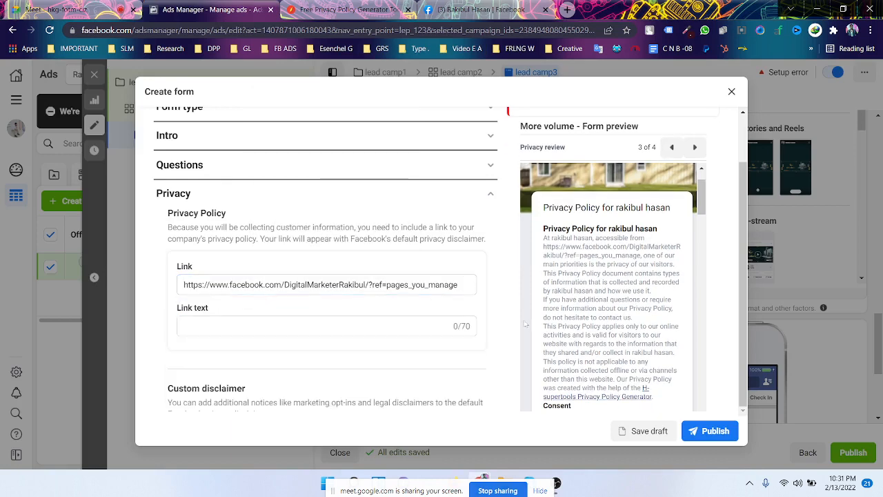
- Retry publishing, jump to the remaining error, and paste the page URL into the Completion website Link
left_click(705, 432)
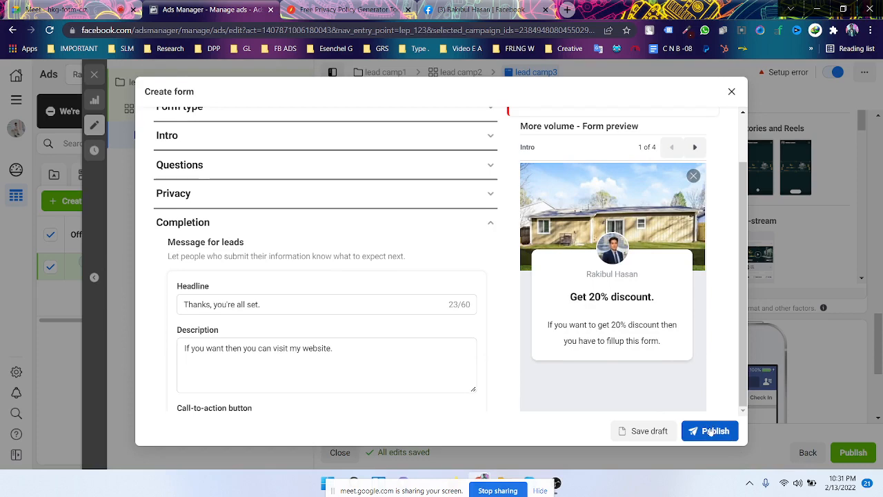
scroll(503, 325, "up", 1)
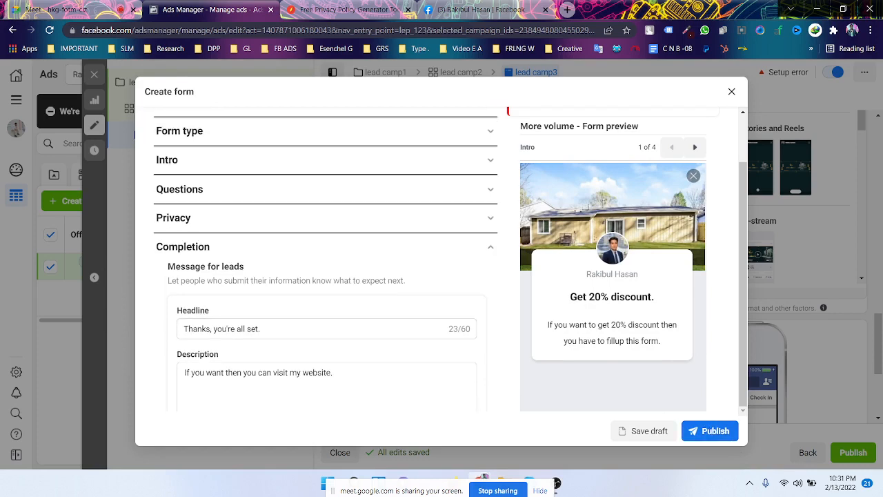
left_click(548, 161)
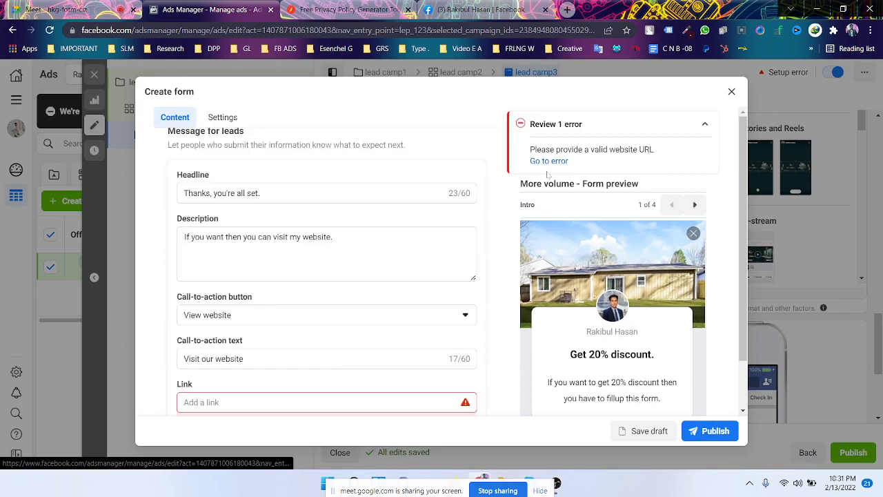
scroll(345, 359, "down", 1)
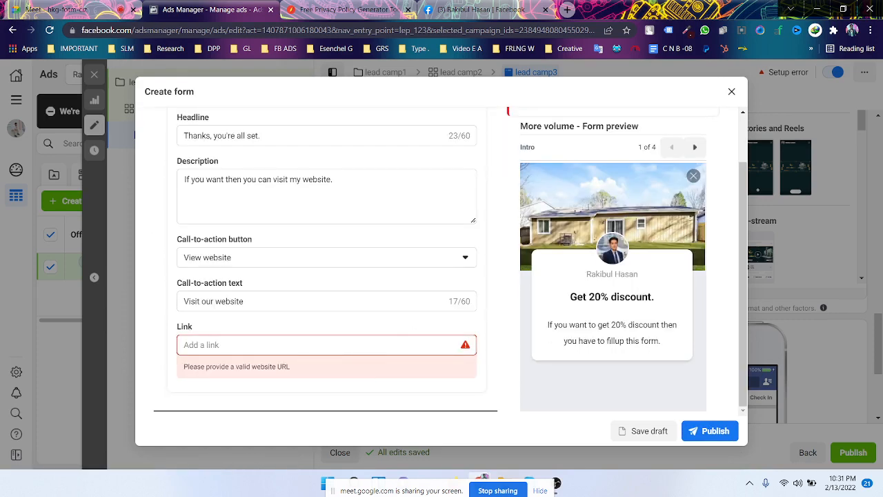
right_click(359, 347)
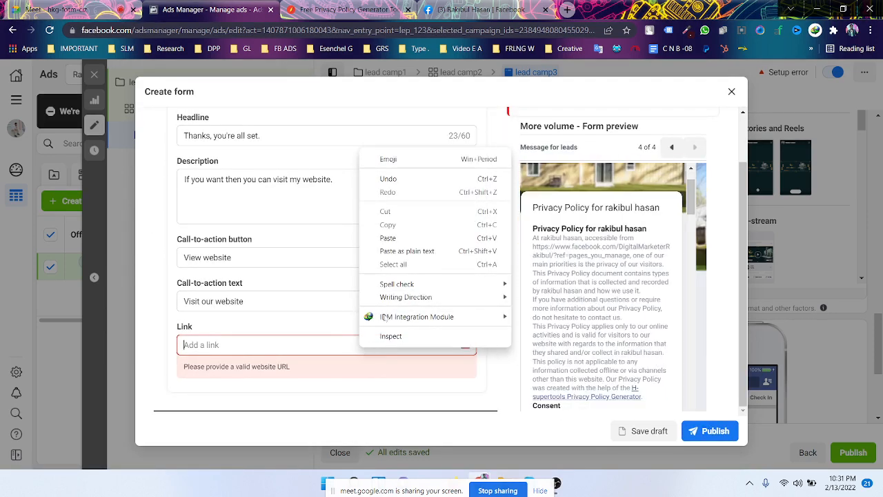
left_click(414, 238)
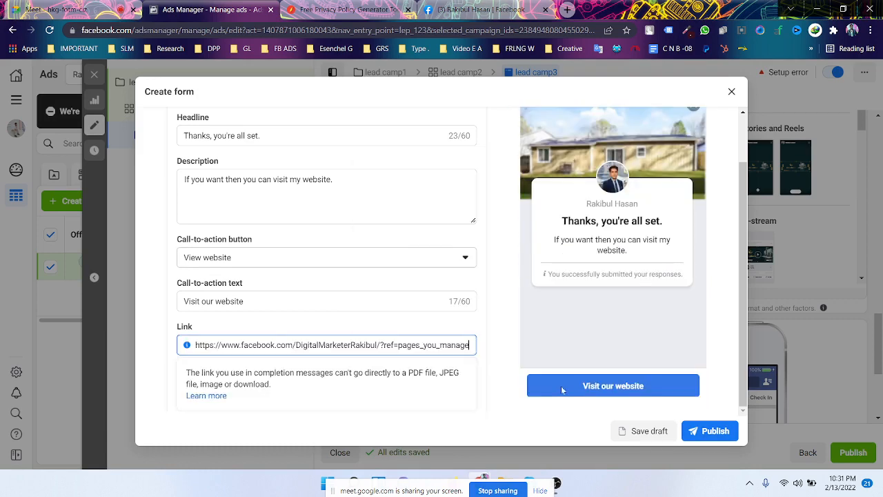
left_click(702, 432)
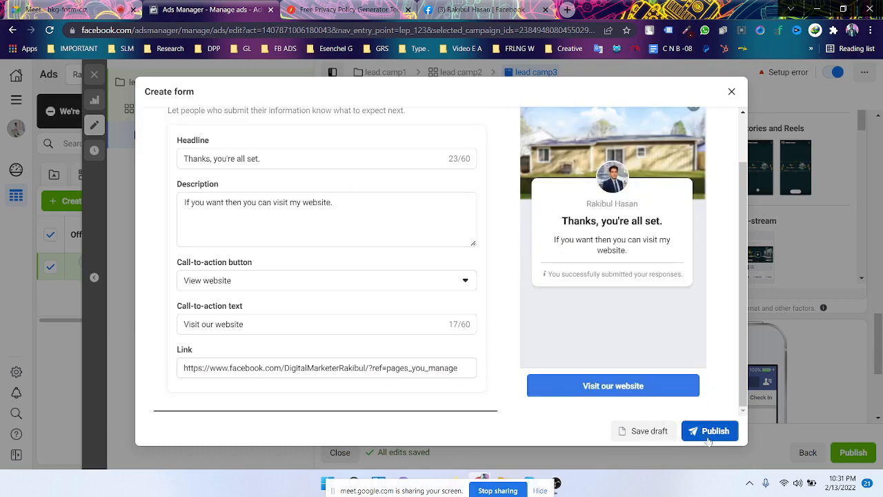
- Publish the instant form 'Lead collect form1' onto the ad and switch to the privacy policy generator
left_click(711, 433)
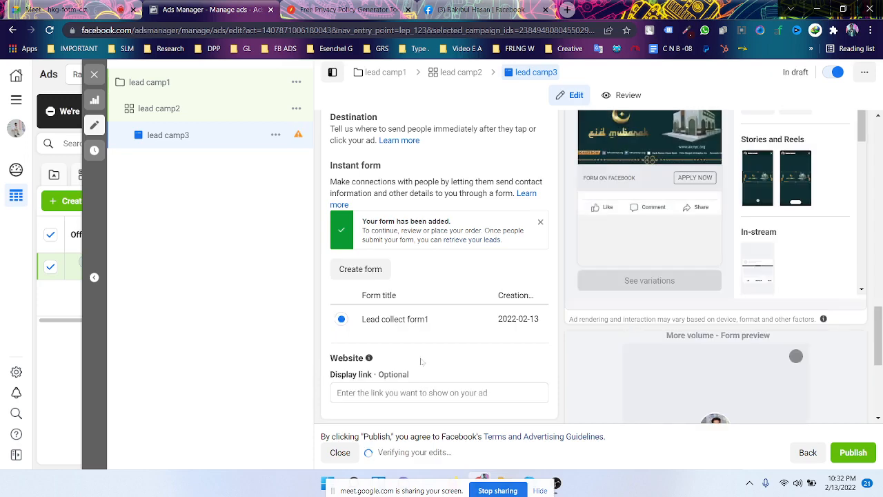
scroll(424, 362, "up", 1)
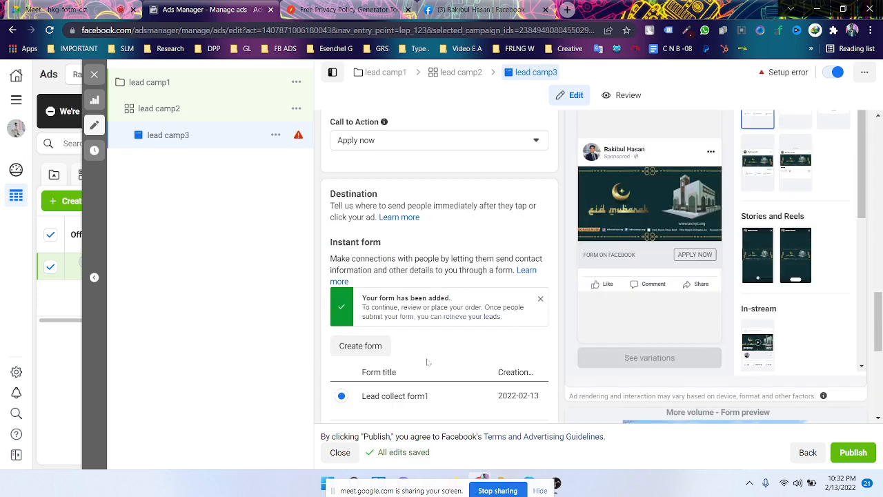
scroll(428, 362, "down", 4)
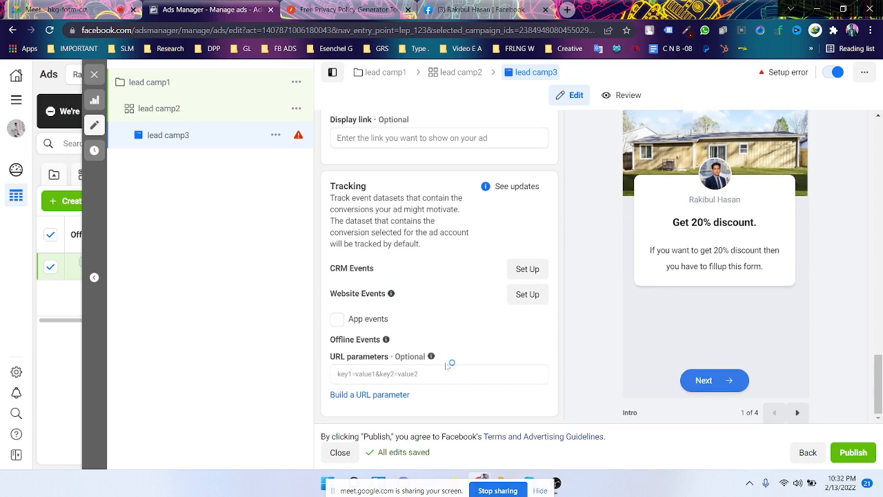
left_click(373, 31)
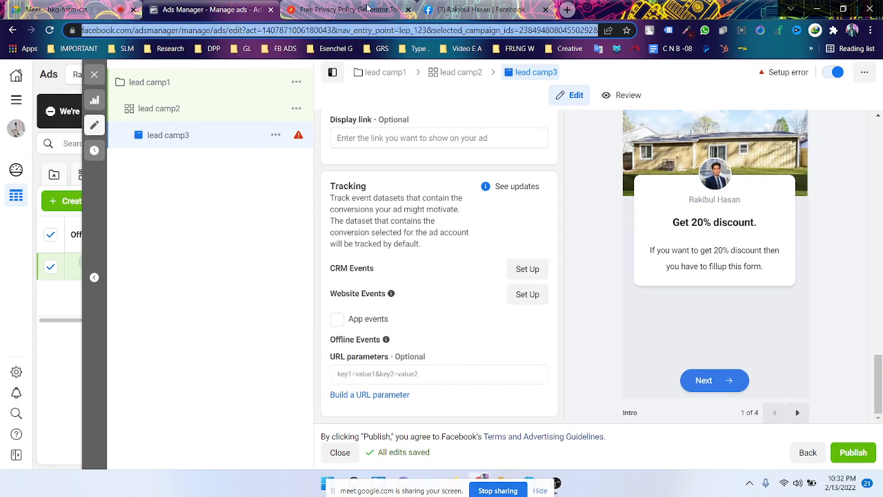
left_click(368, 8)
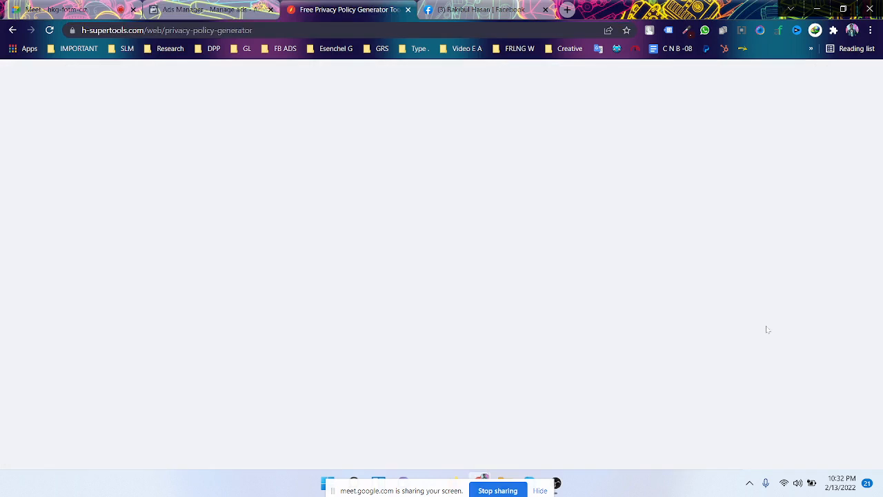
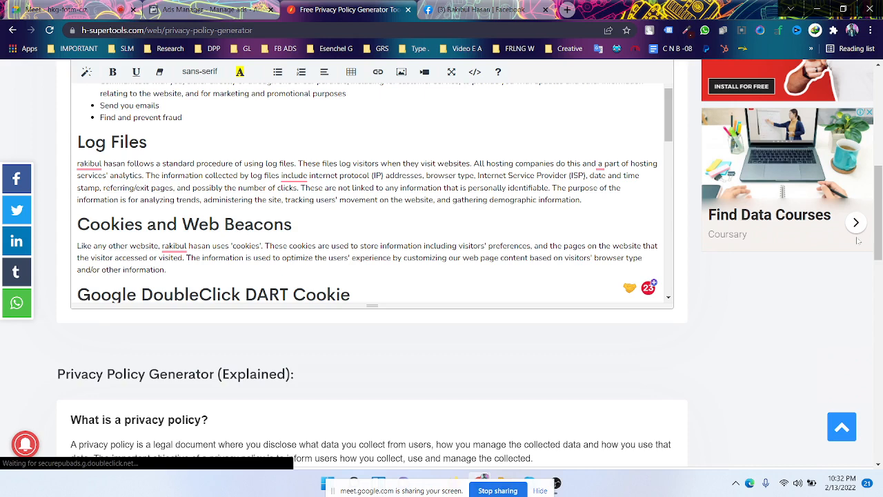
- Switch from the Privacy Policy Generator page to the Google Meet call
left_click(58, 10)
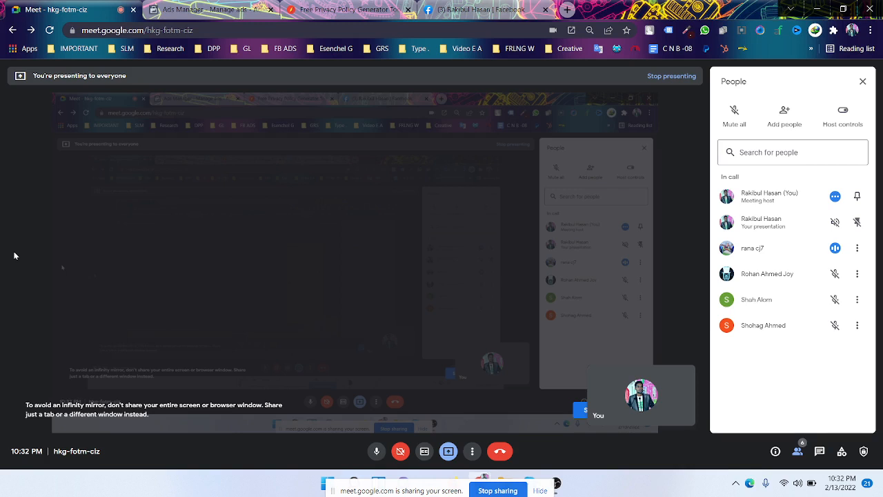
- Return to the Ads Manager tab showing the lead camp3 ad editor
key("ctrl+Tab")
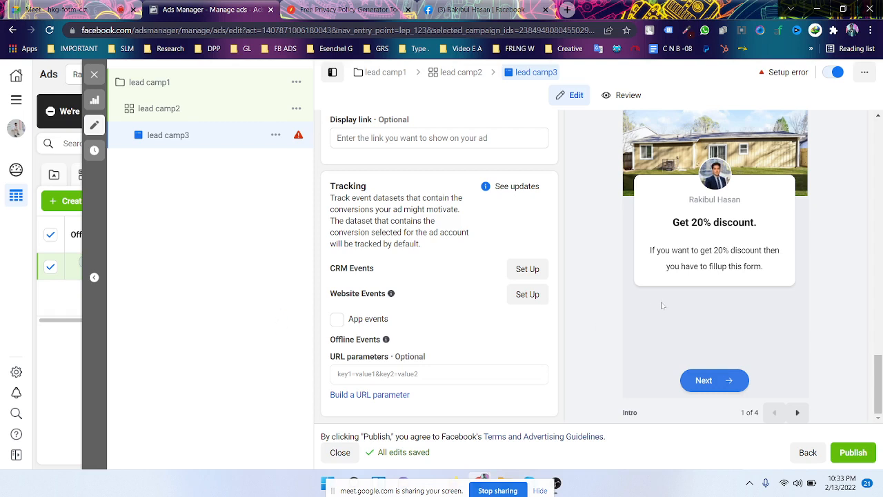
scroll(850, 360, "up", 1)
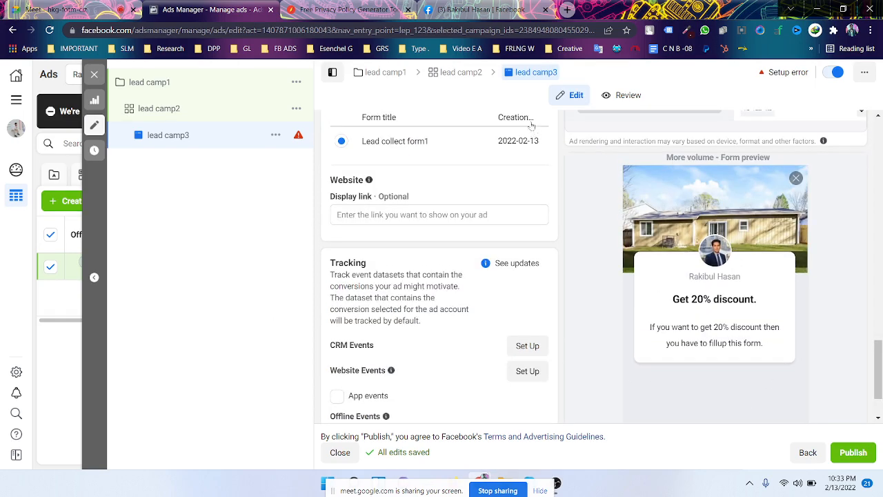
left_click(329, 11)
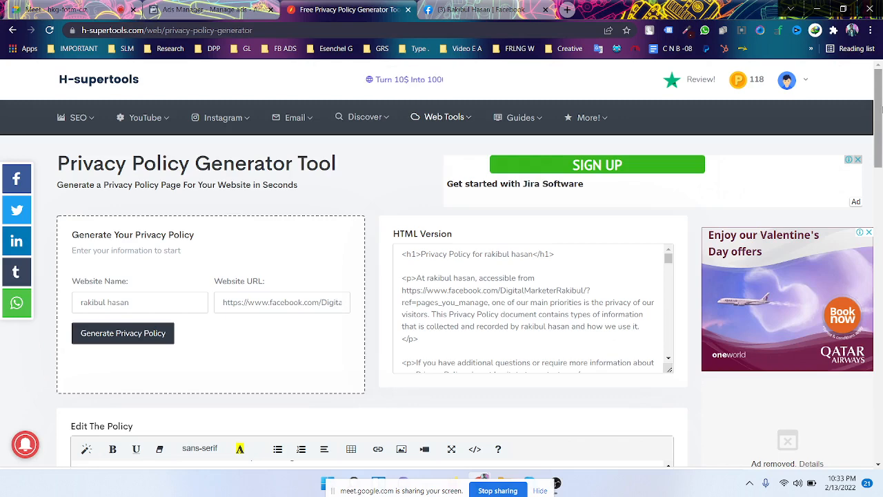
left_click_drag(879, 109, 879, 407)
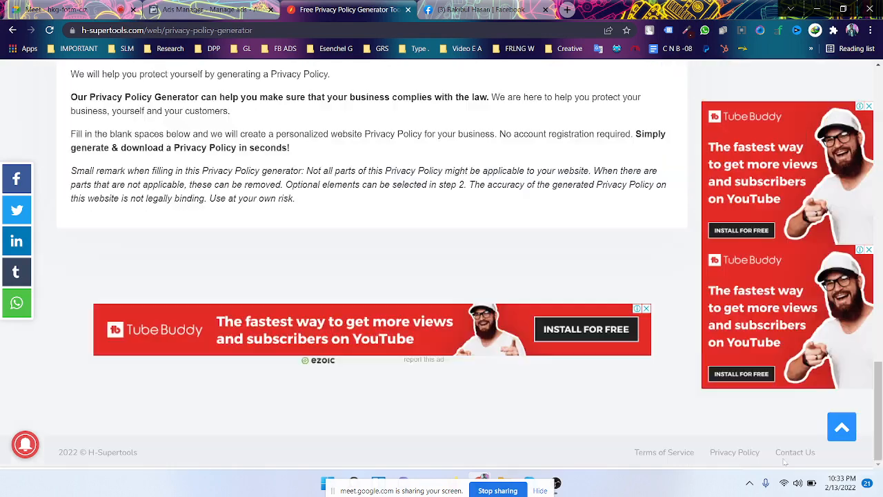
left_click(240, 12)
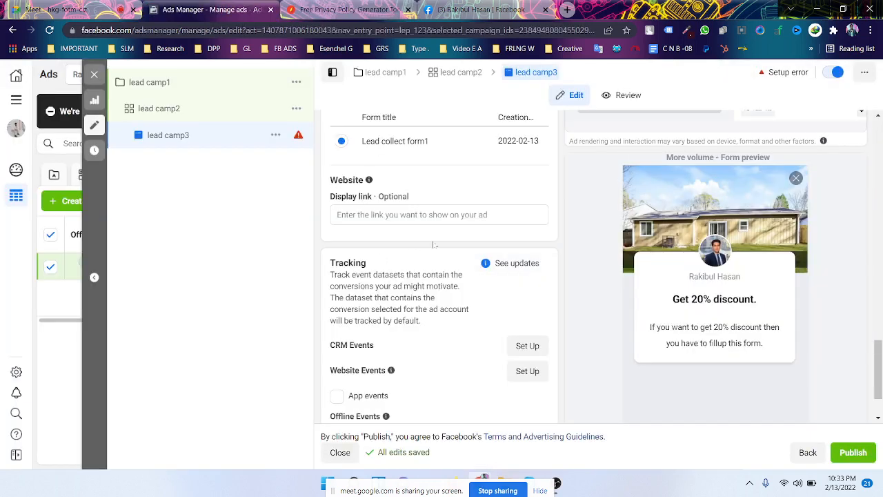
scroll(434, 243, "down", 2)
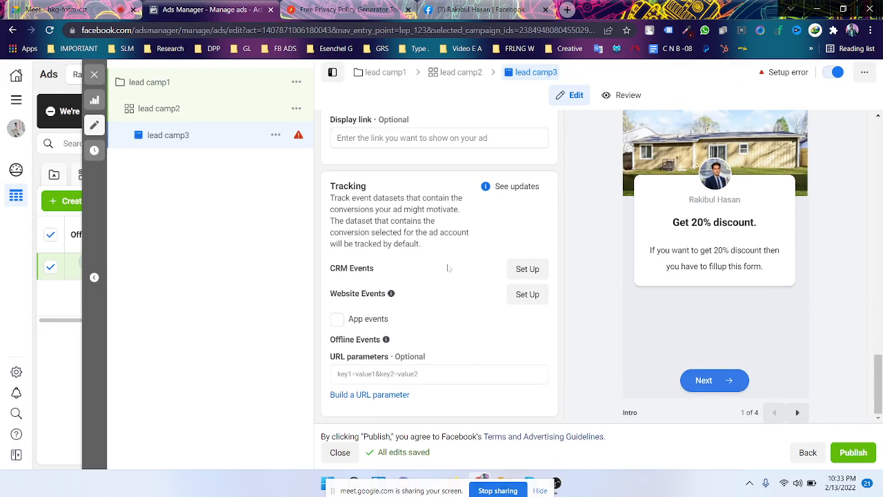
scroll(465, 308, "up", 2)
scroll(466, 306, "down", 2)
mouse_move(385, 339)
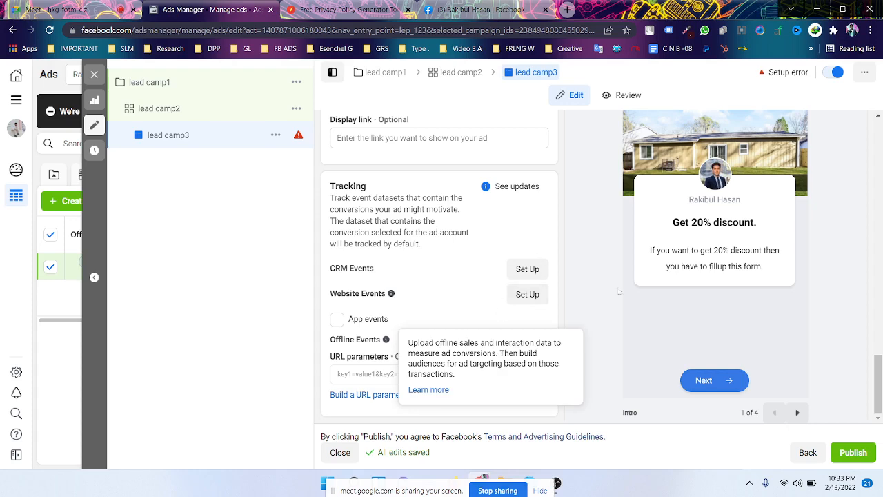
mouse_move(431, 356)
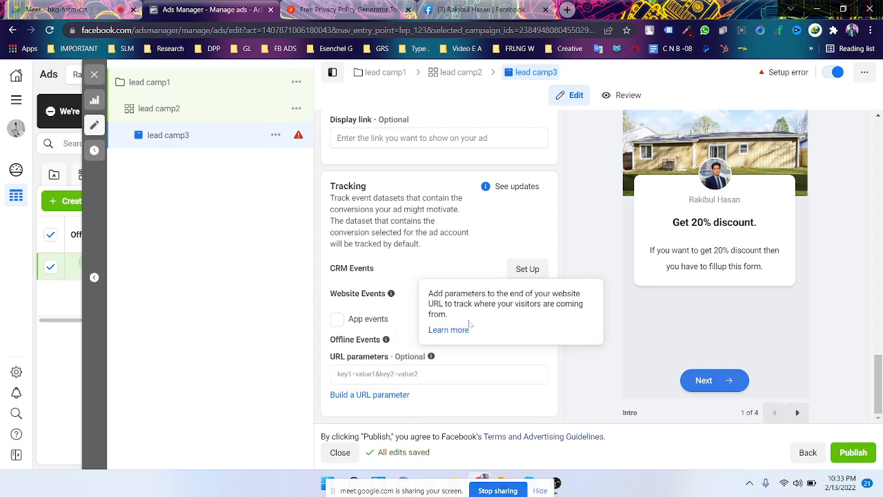
scroll(442, 387, "up", 3)
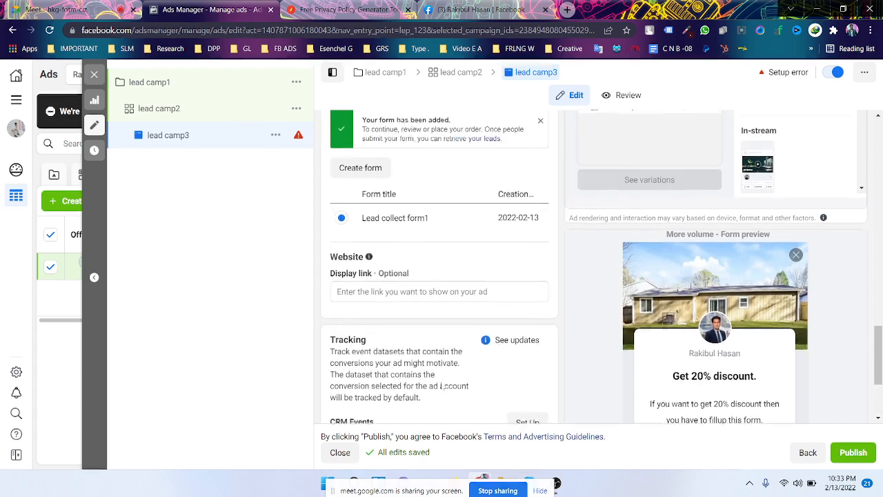
scroll(442, 387, "up", 1)
scroll(443, 387, "down", 4)
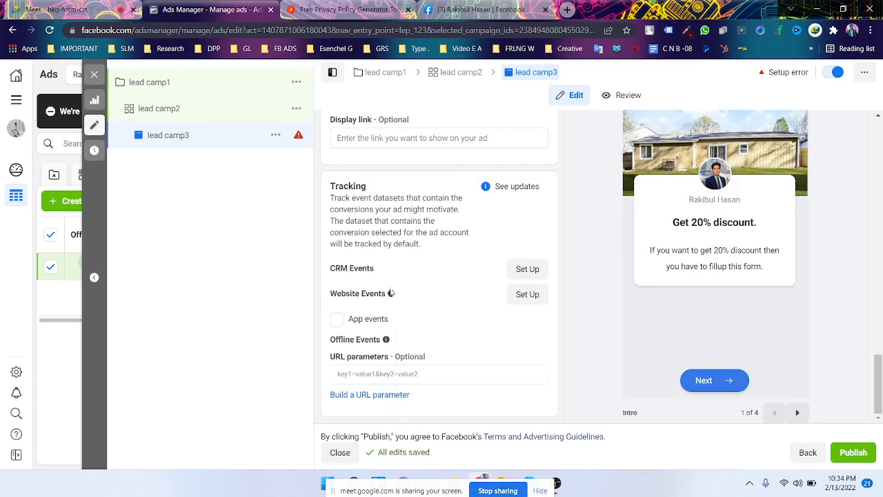
mouse_move(392, 293)
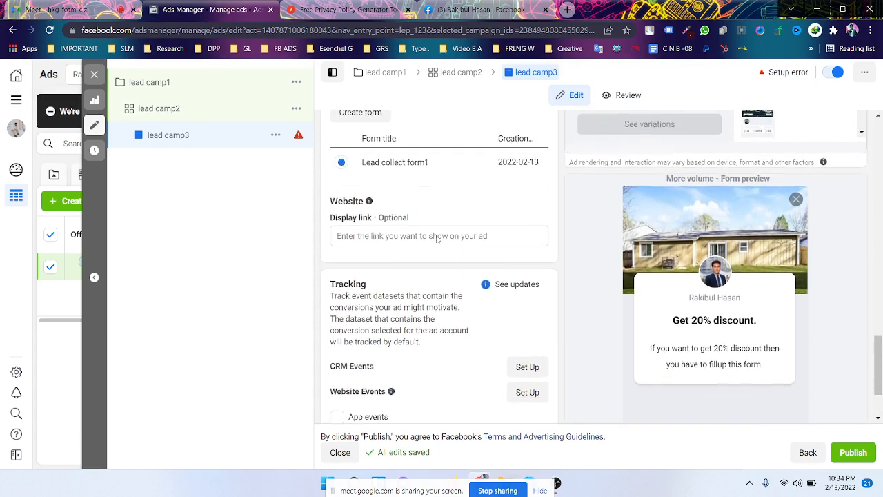
scroll(440, 239, "up", 1)
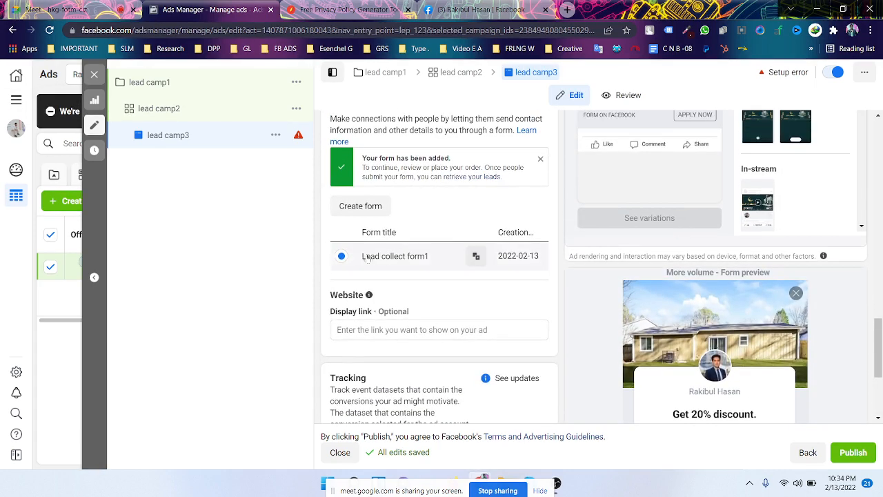
- Start a new lead form and review its More volume form type and Privacy options
left_click(361, 206)
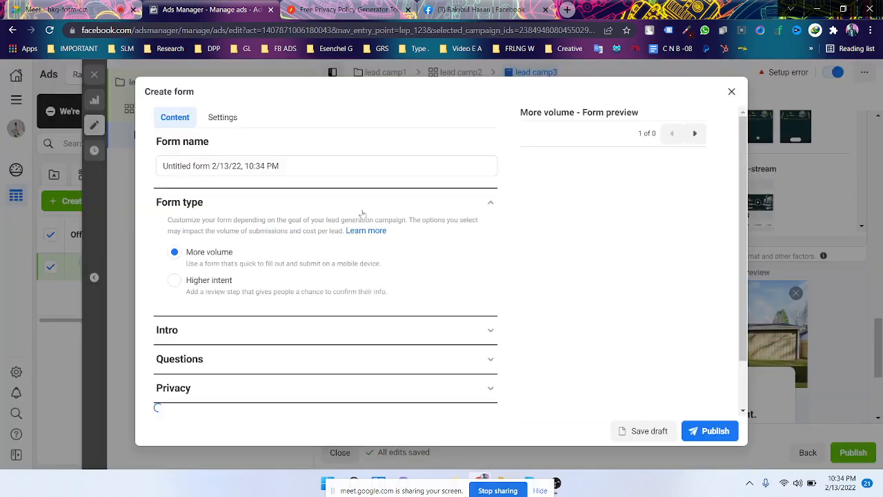
scroll(310, 303, "down", 2)
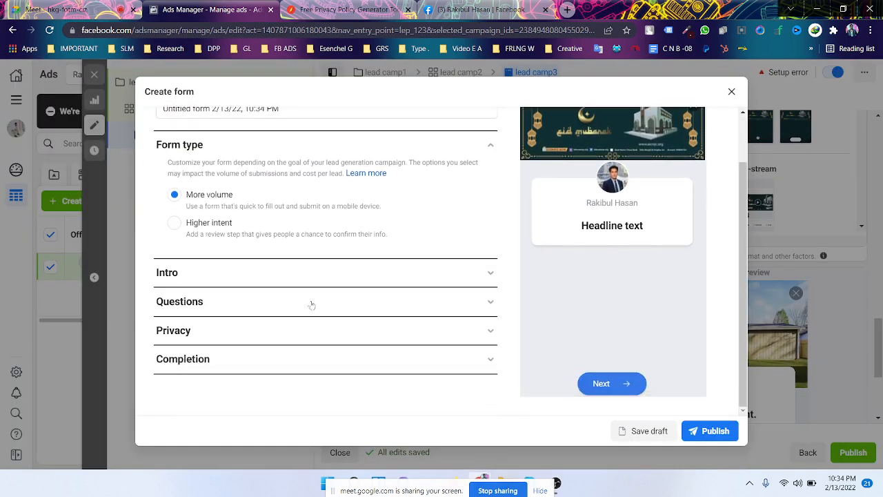
scroll(311, 307, "up", 2)
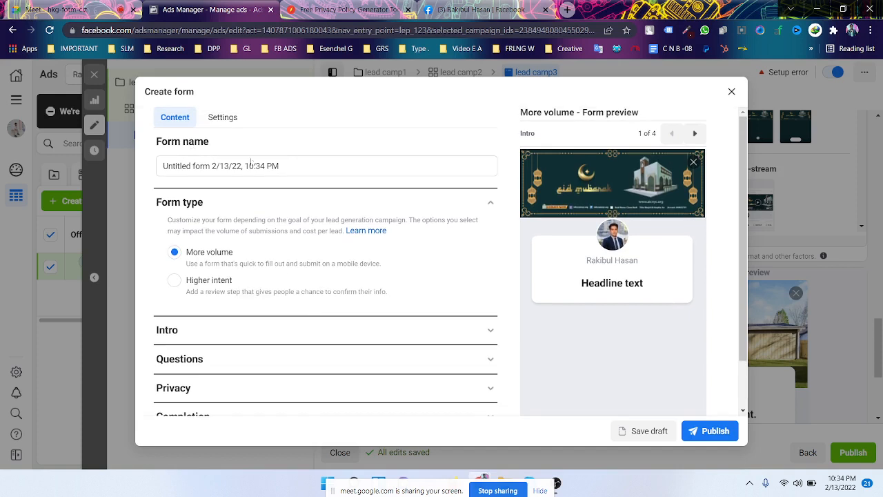
left_click(489, 203)
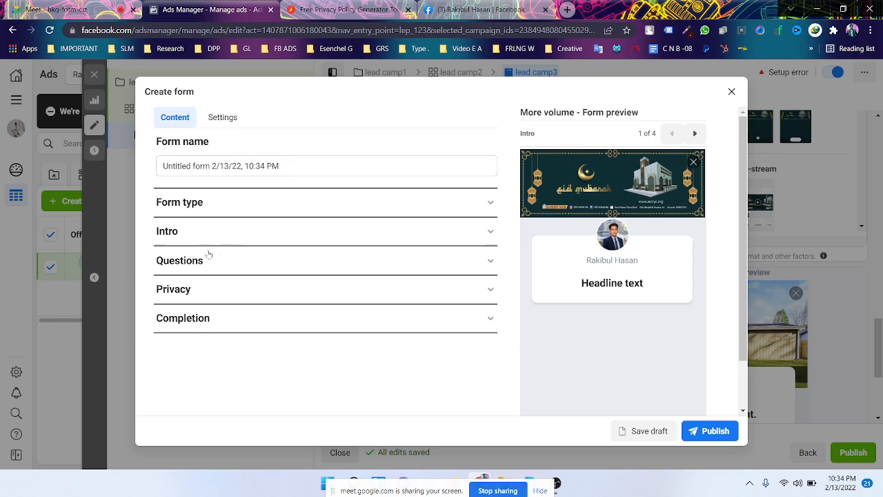
left_click(272, 290)
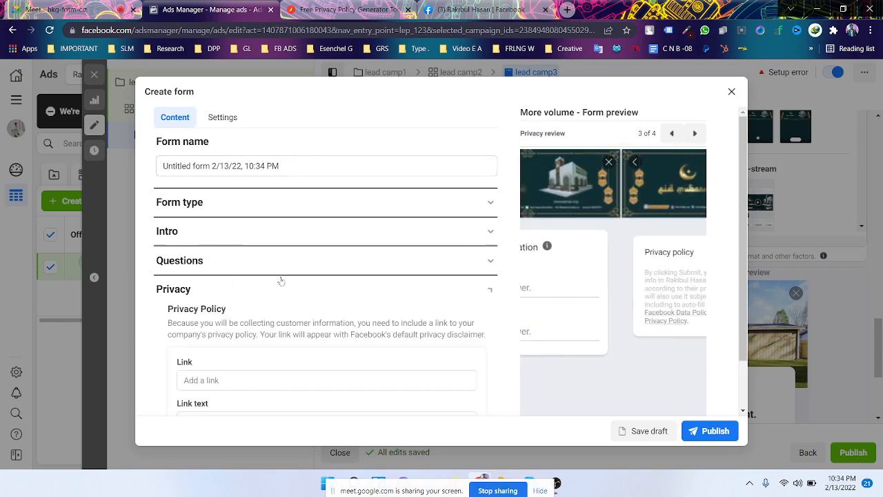
scroll(286, 281, "down", 1)
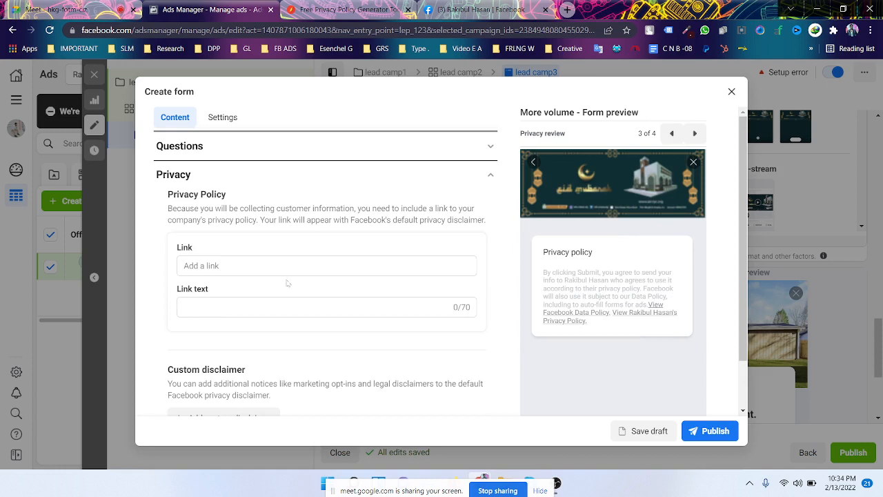
left_click(493, 168)
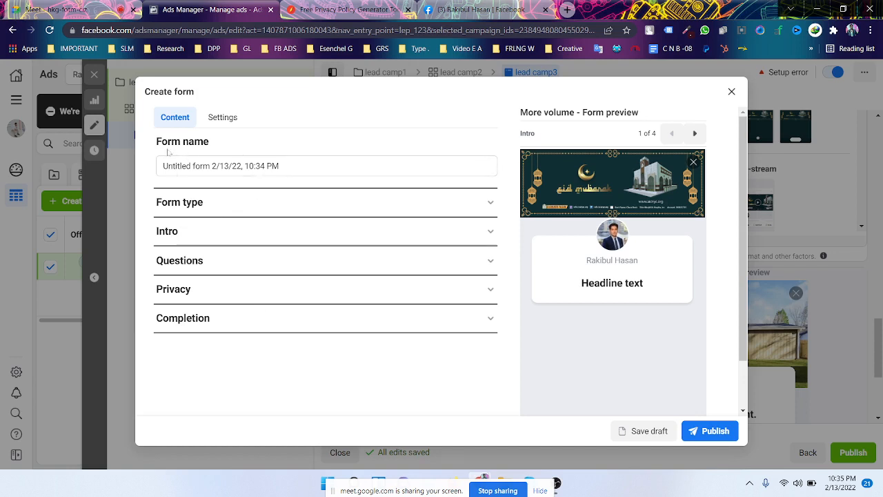
left_click(234, 208)
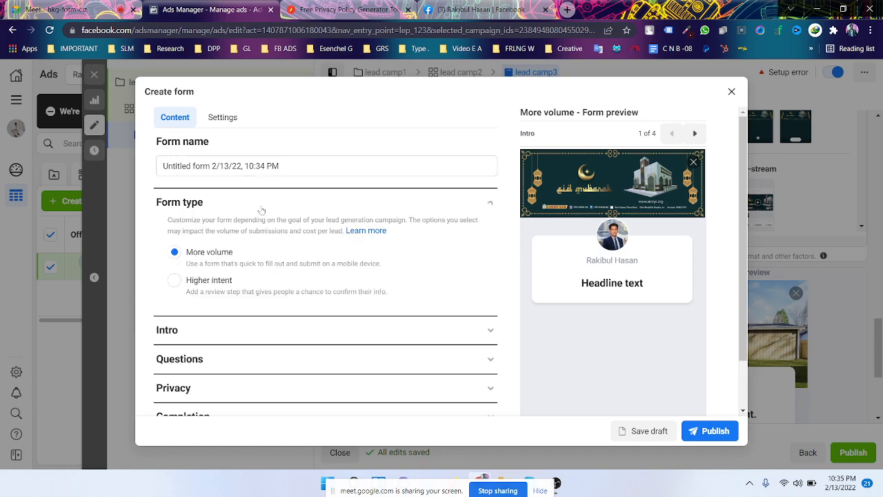
scroll(262, 210, "down", 1)
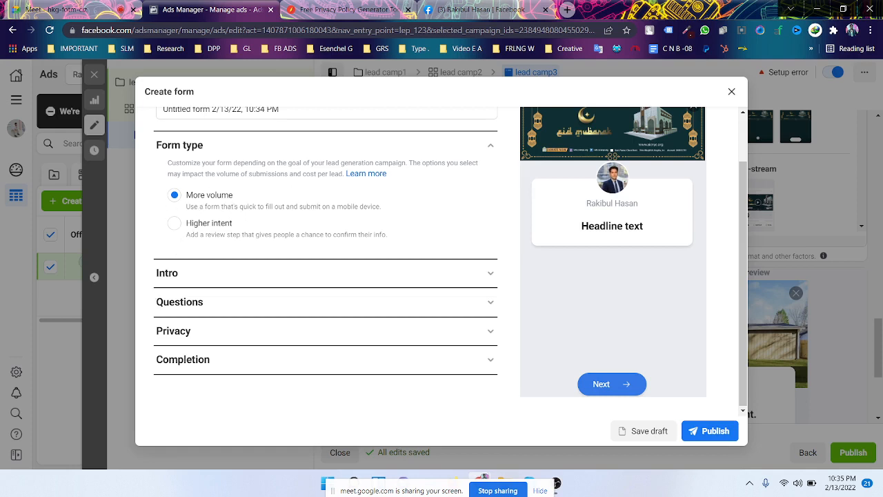
- Set the form's intro background to use an uploaded image
left_click(253, 275)
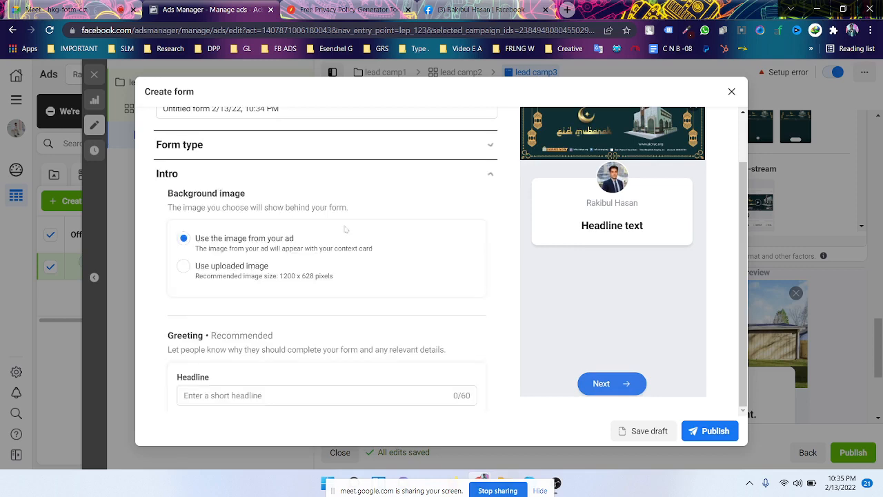
scroll(345, 229, "down", 1)
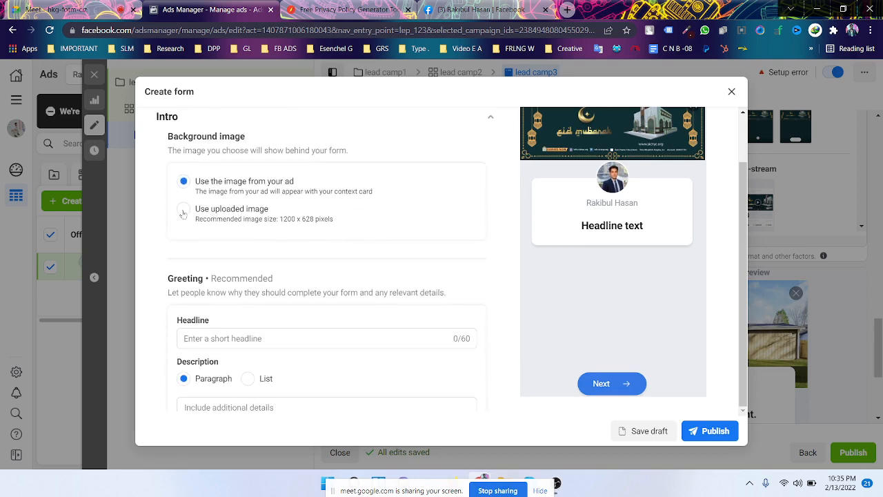
scroll(304, 207, "up", 1)
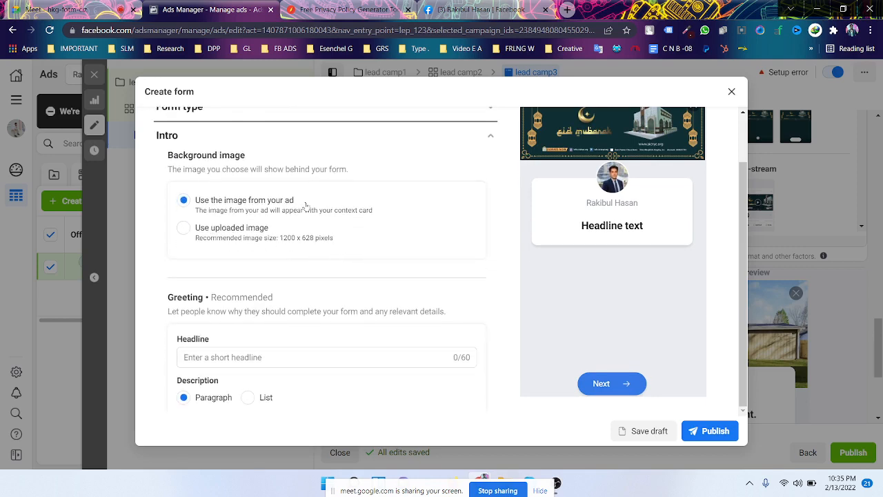
scroll(306, 205, "up", 2)
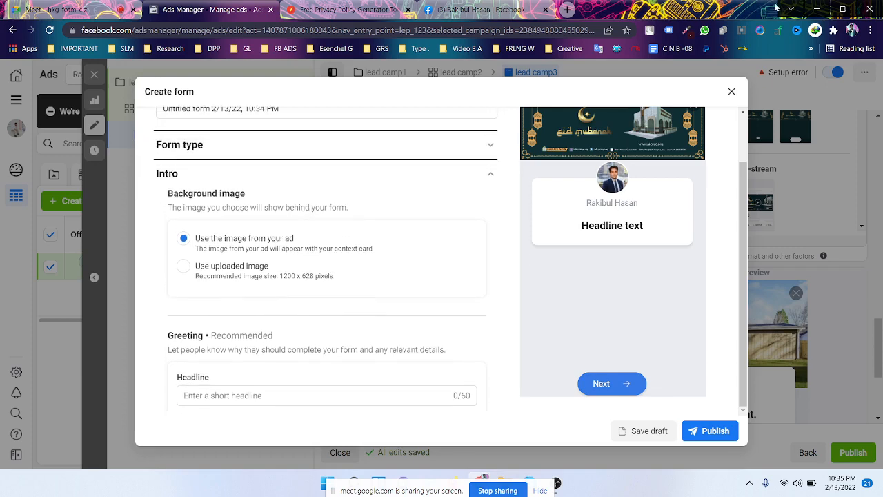
scroll(632, 262, "up", 3)
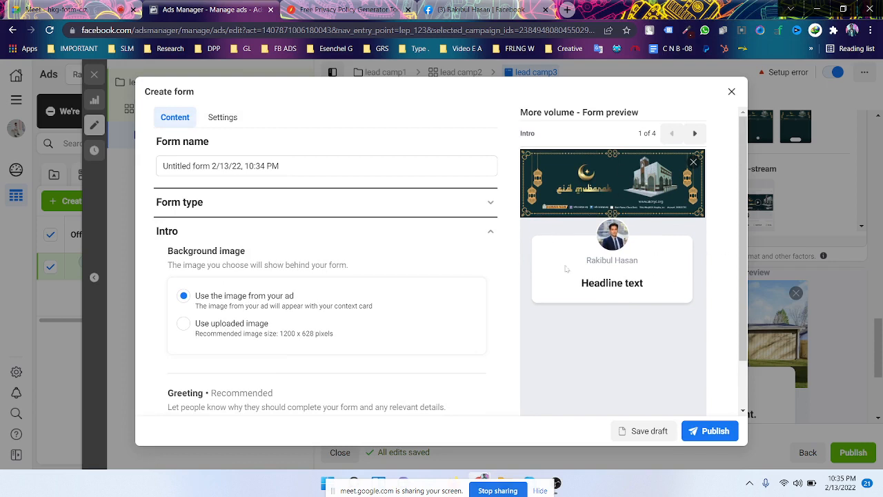
scroll(295, 292, "down", 3)
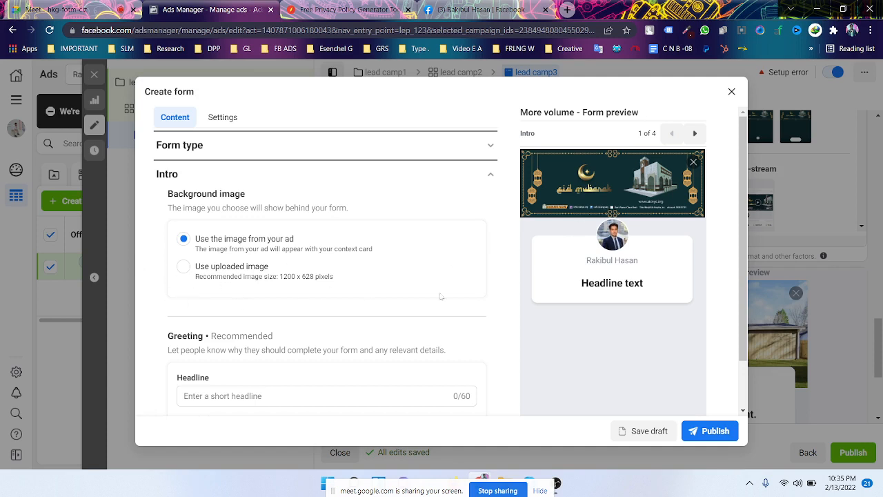
left_click(213, 278)
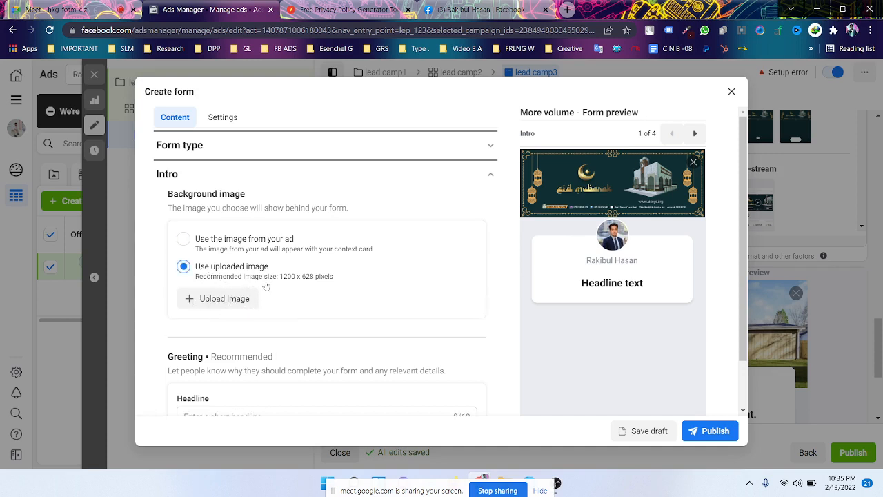
- Check the greeting headline and description fields, left blank, then expand Questions
scroll(242, 265, "down", 1)
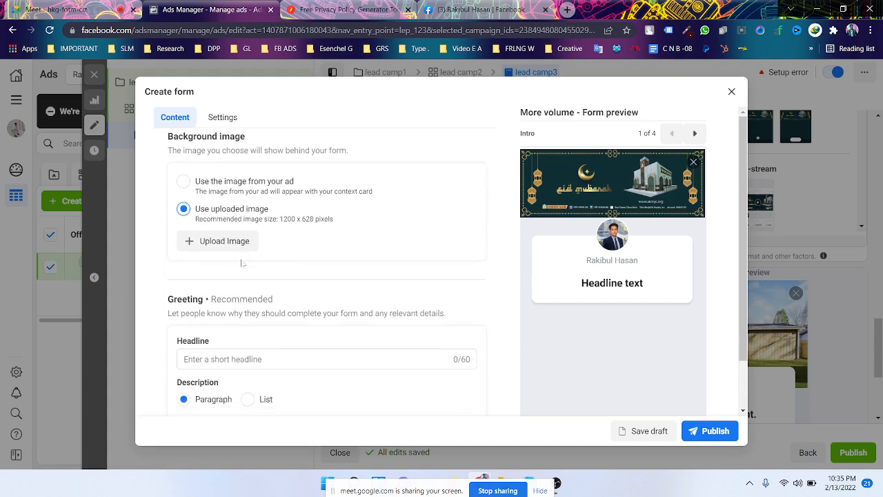
scroll(301, 263, "down", 2)
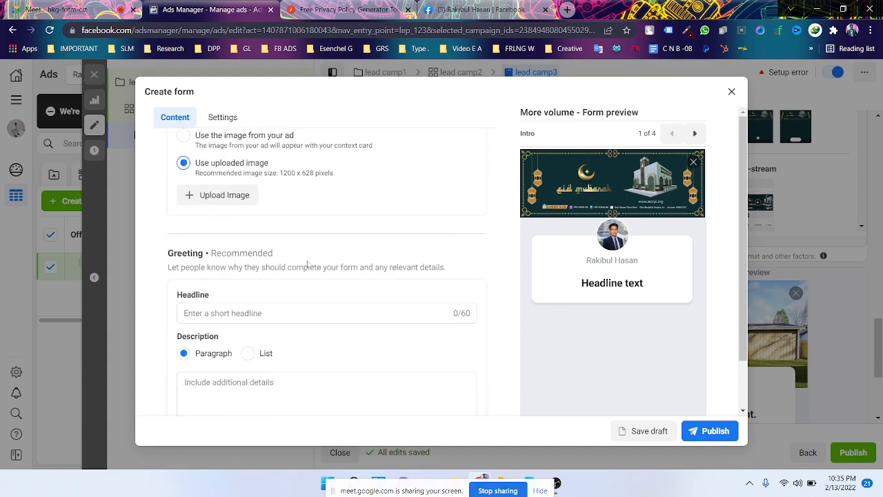
scroll(233, 208, "down", 1)
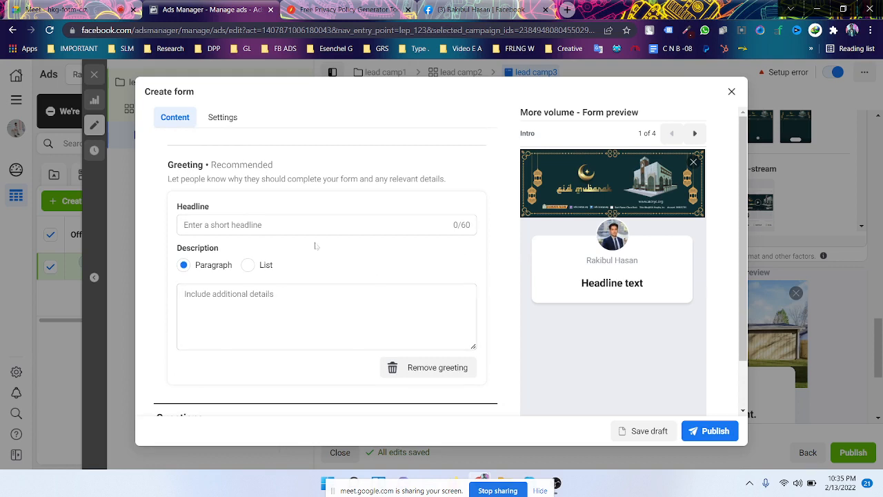
left_click(234, 225)
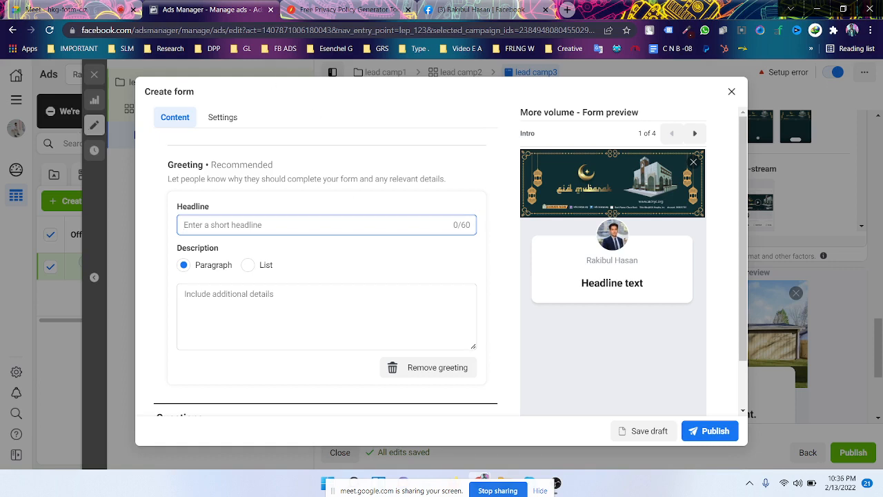
scroll(275, 215, "down", 1)
scroll(276, 275, "down", 1)
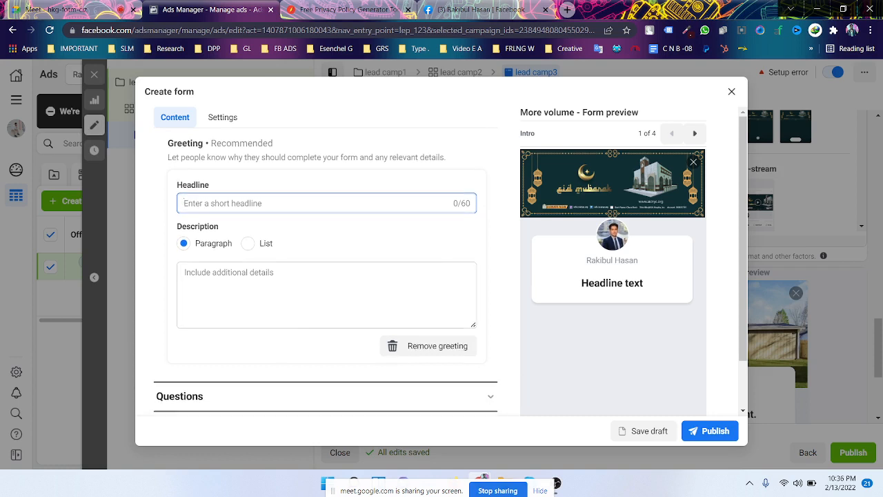
left_click(303, 290)
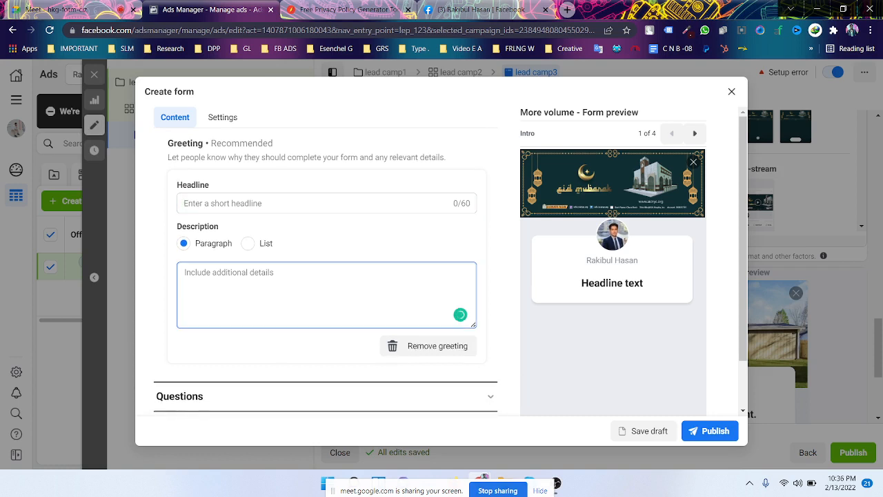
scroll(450, 262, "down", 1)
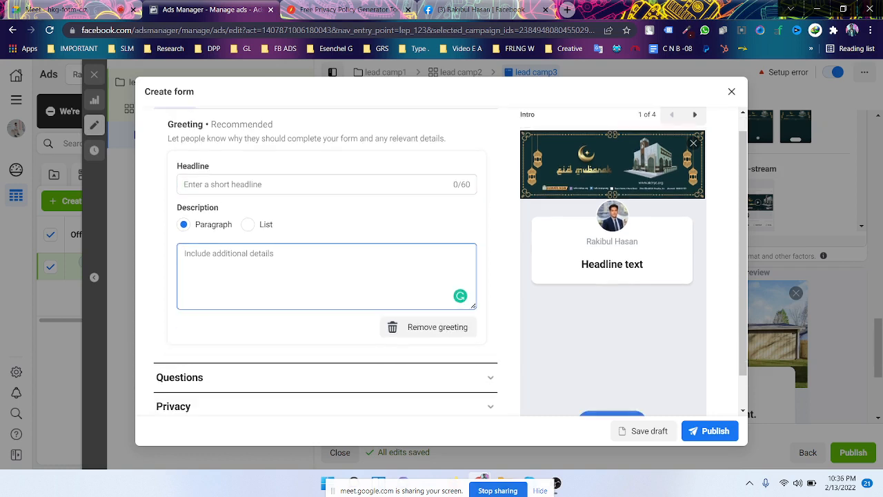
scroll(255, 279, "down", 2)
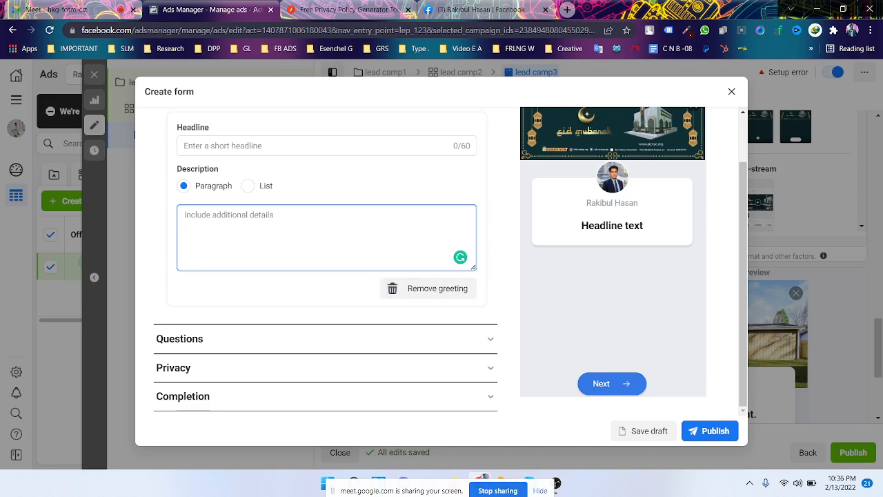
left_click(285, 338)
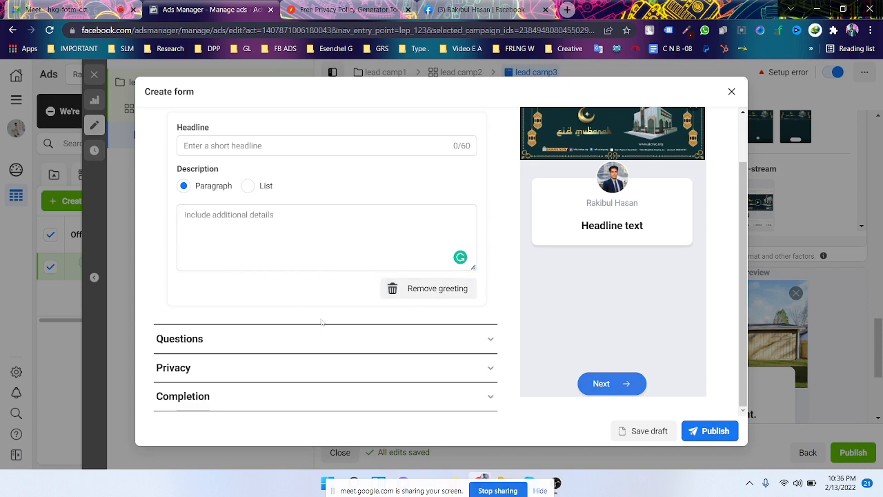
- Move the Full name question above Email in the prefill questions
scroll(311, 252, "up", 1)
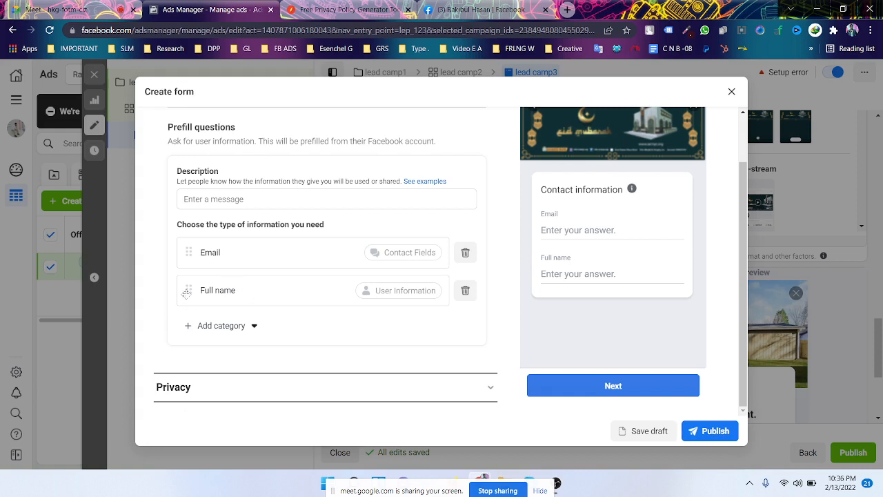
left_click_drag(188, 291, 189, 253)
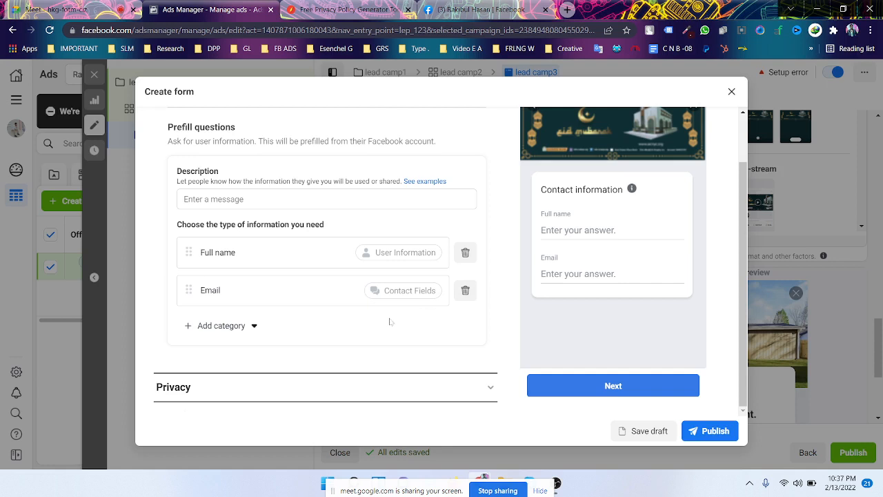
scroll(391, 334, "down", 1)
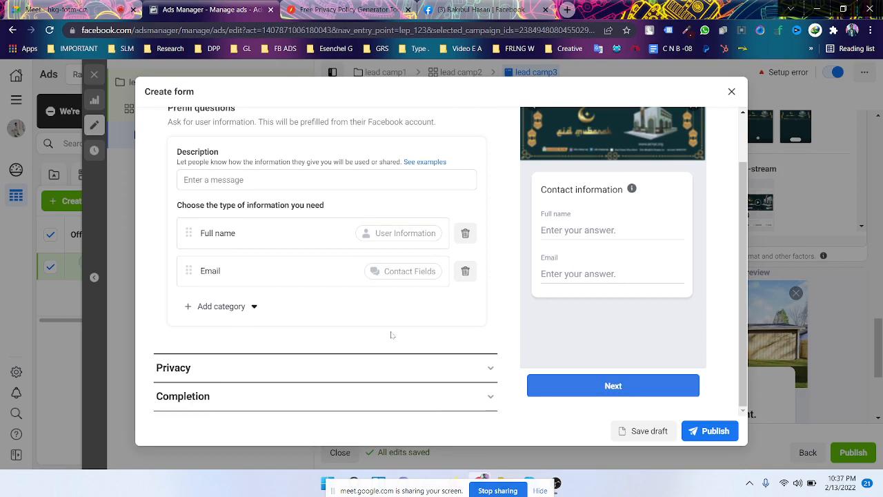
scroll(392, 335, "up", 1)
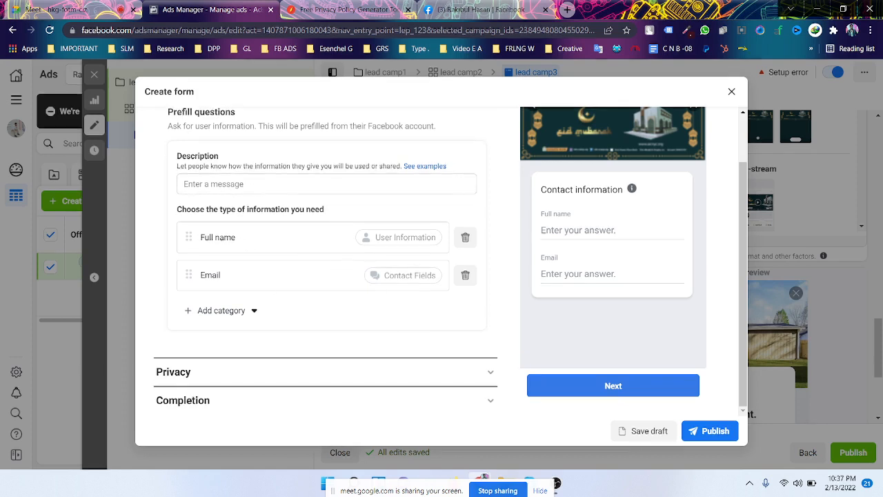
- Expand the form's Privacy settings, leaving the policy link and link text empty
left_click(240, 371)
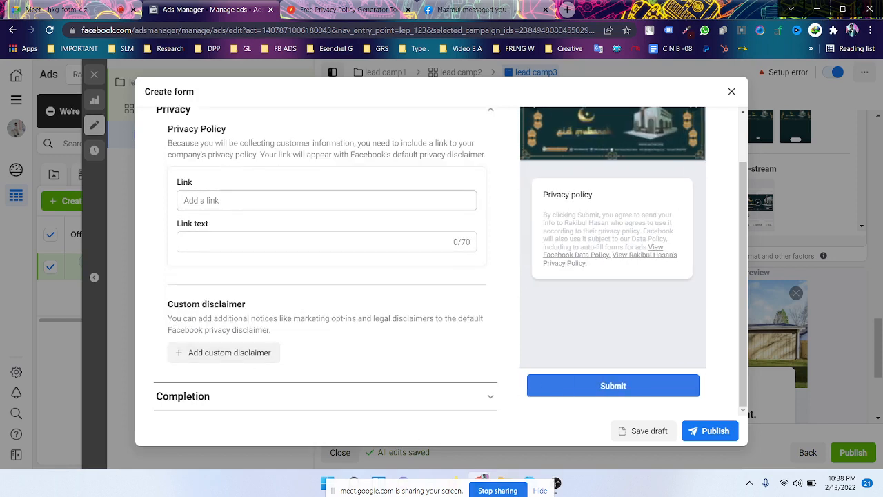
left_click(249, 199)
left_click(172, 163)
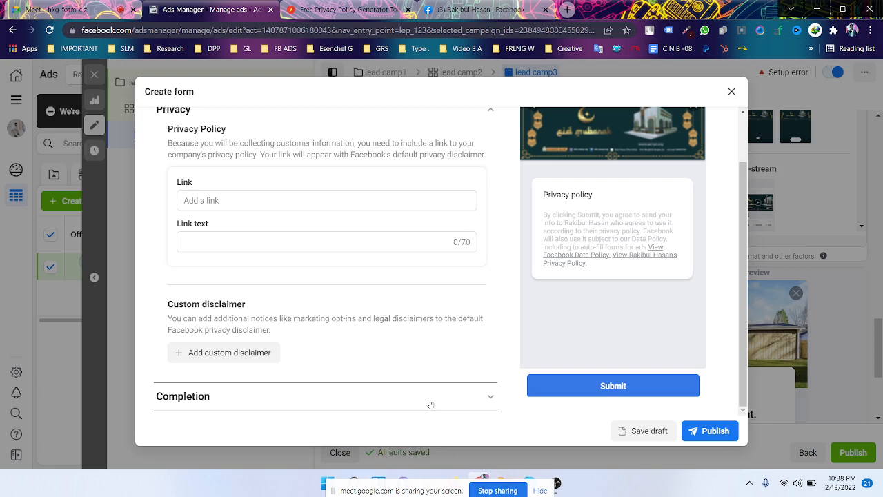
- Review the completion message 'Thanks, you're all set.' and its View website call to action
left_click(455, 398)
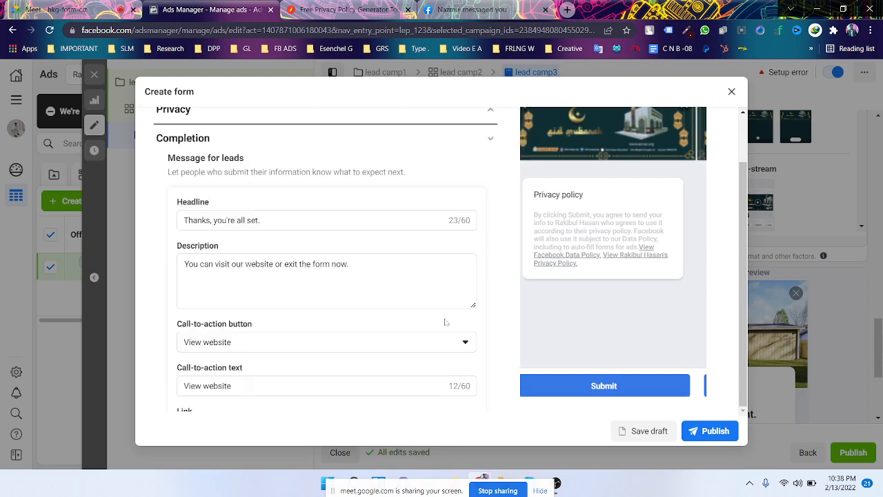
scroll(445, 321, "down", 1)
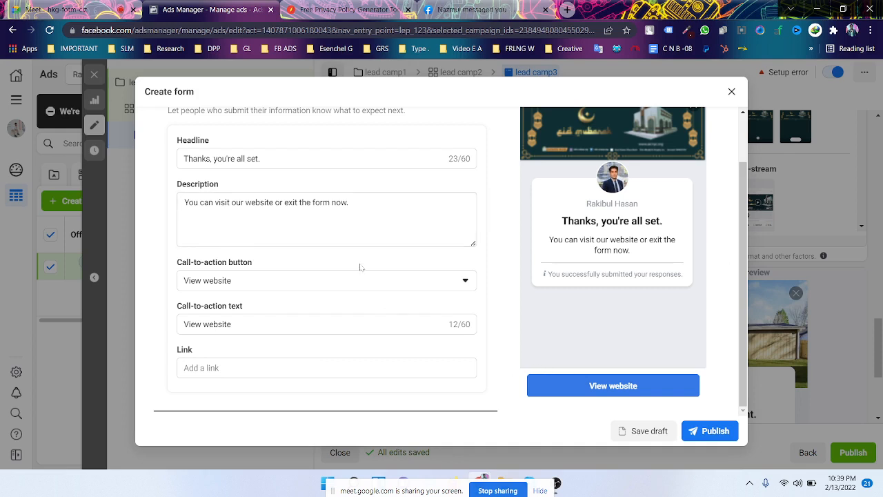
scroll(359, 269, "up", 2)
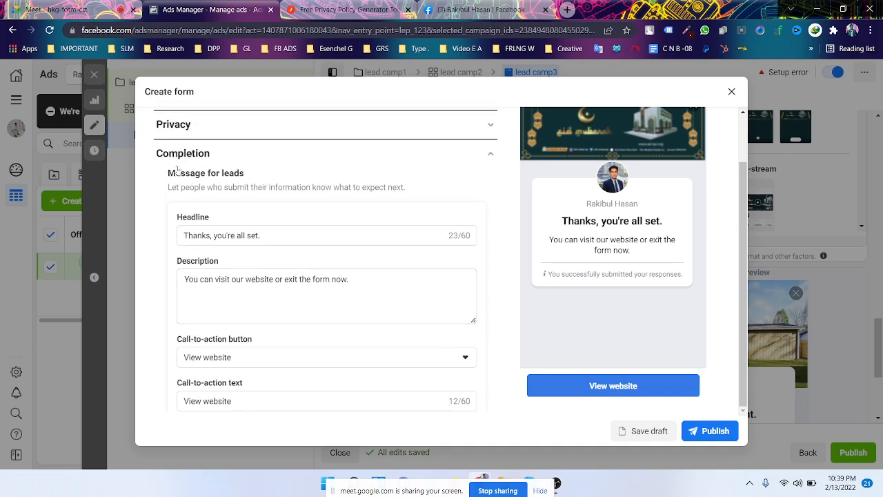
scroll(281, 167, "down", 1)
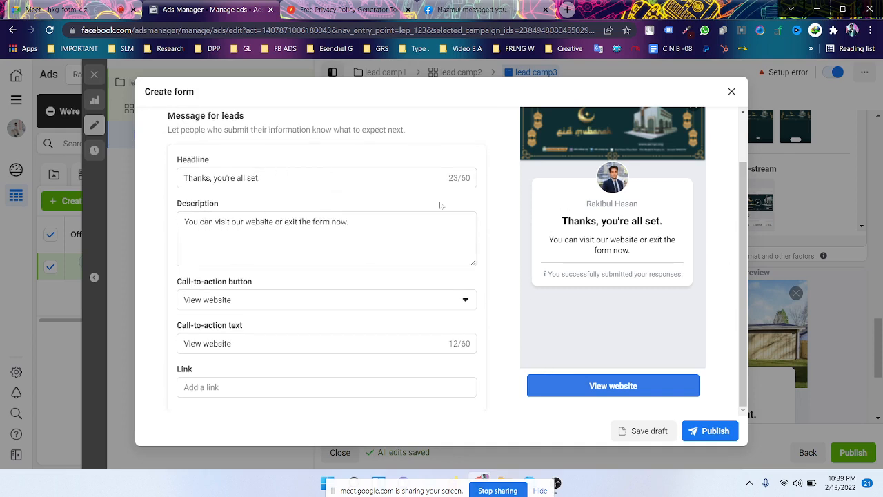
scroll(398, 260, "down", 1)
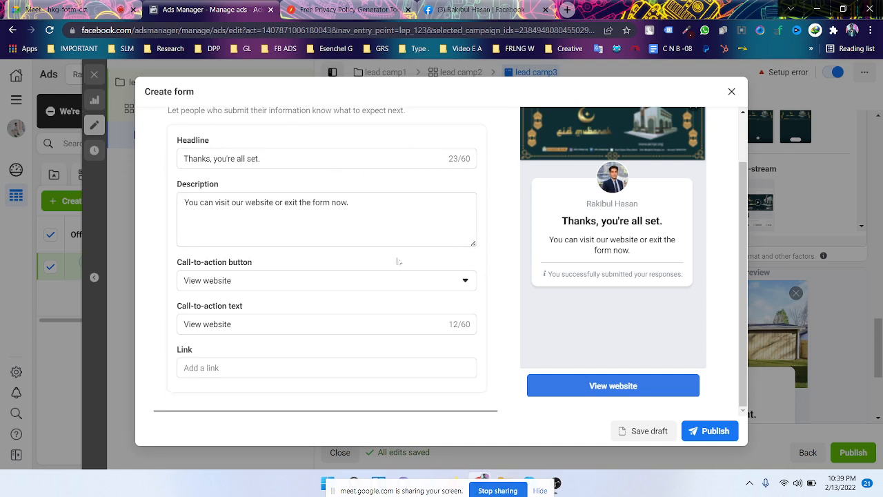
scroll(398, 261, "up", 1)
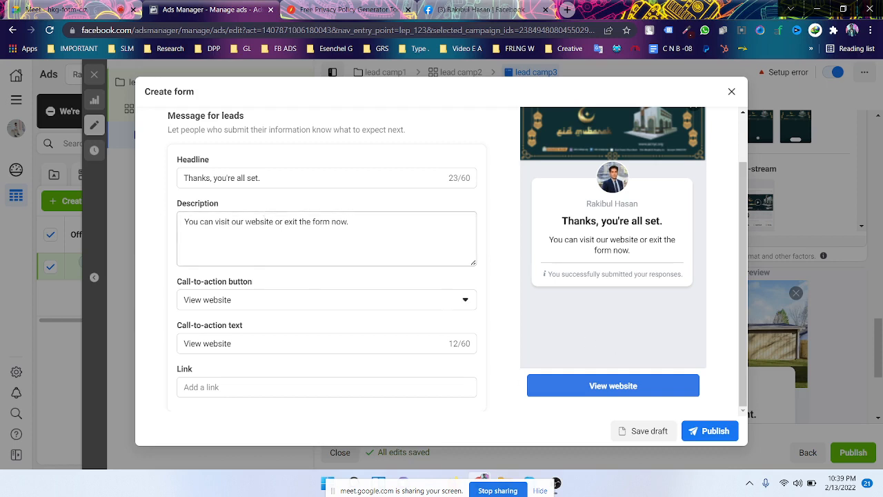
scroll(326, 253, "down", 1)
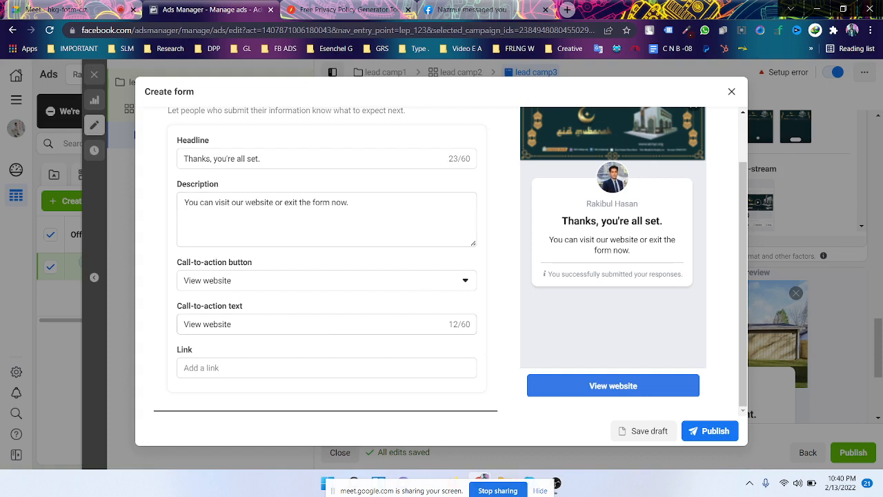
- Keep View website as the call to action and paste the Facebook page URL as its link
left_click(275, 284)
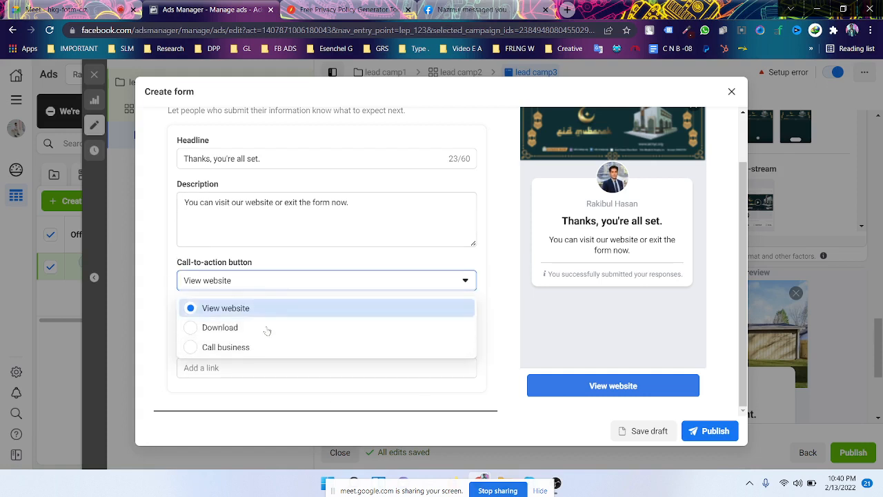
left_click(291, 283)
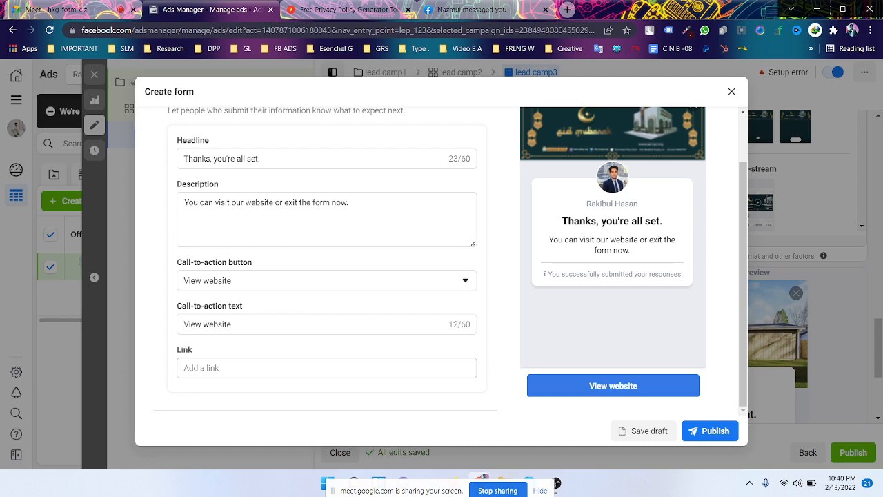
left_click(331, 368)
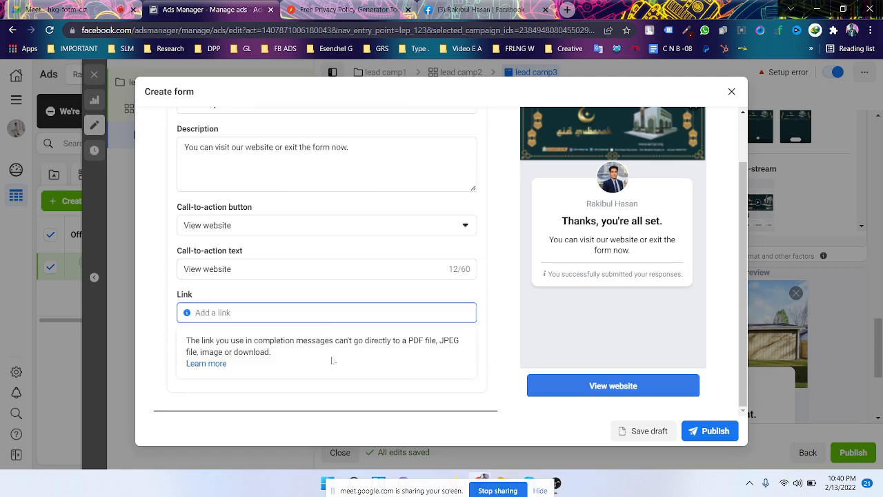
right_click(279, 315)
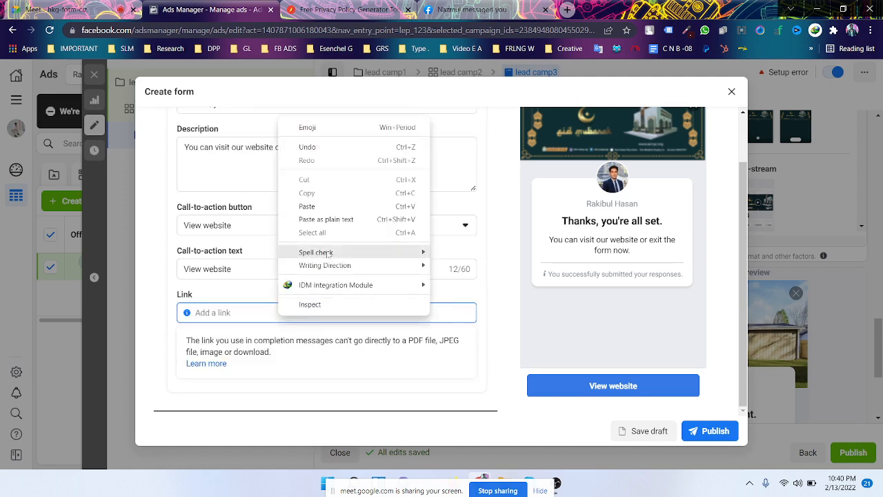
left_click(328, 218)
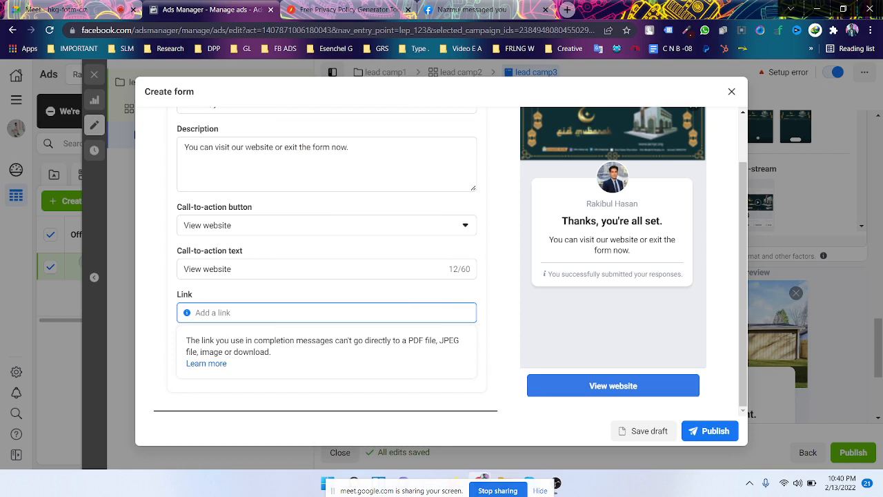
left_click(493, 312)
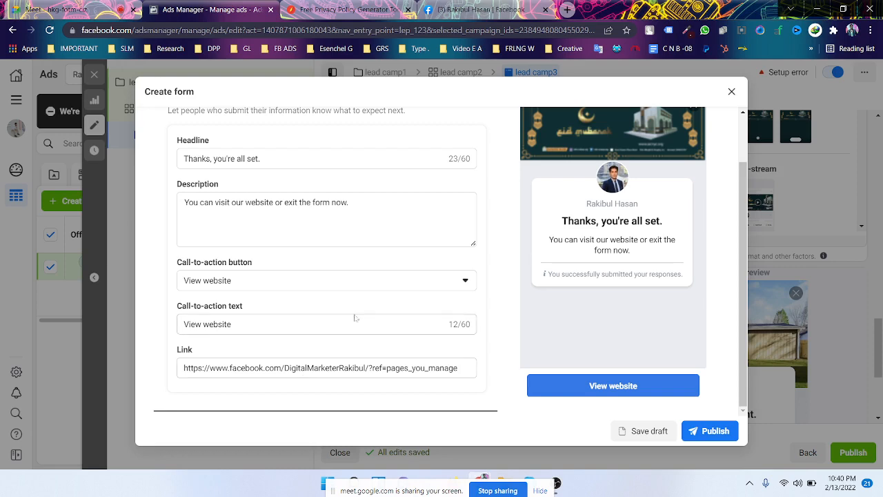
scroll(355, 317, "up", 3)
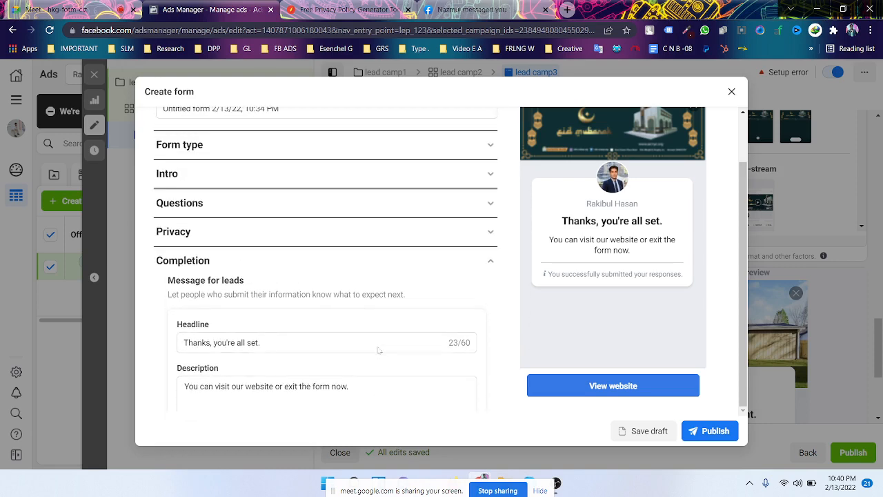
- Collapse the Completion section, check the Meet call, then close the Create form editor
scroll(497, 269, "up", 2)
left_click(490, 321)
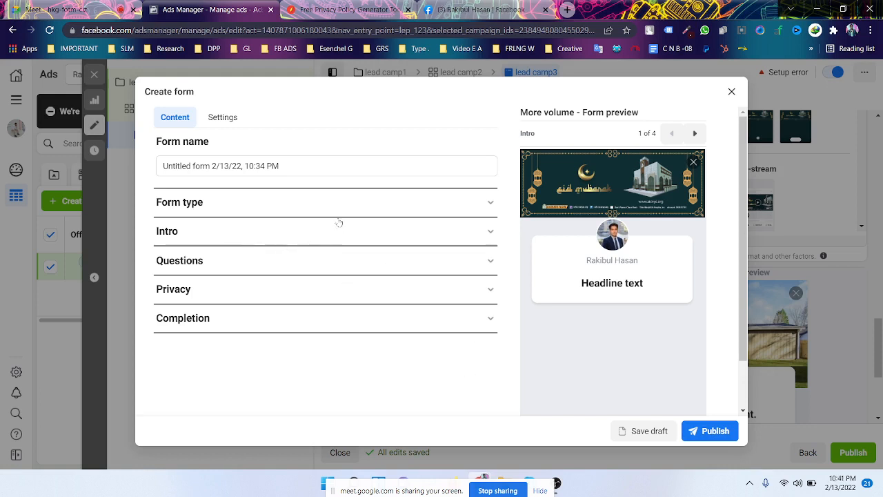
left_click(44, 12)
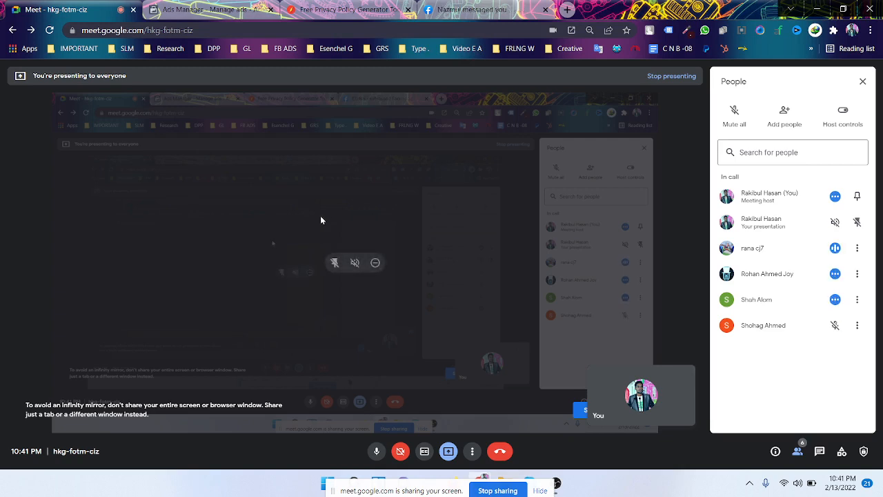
left_click(186, 13)
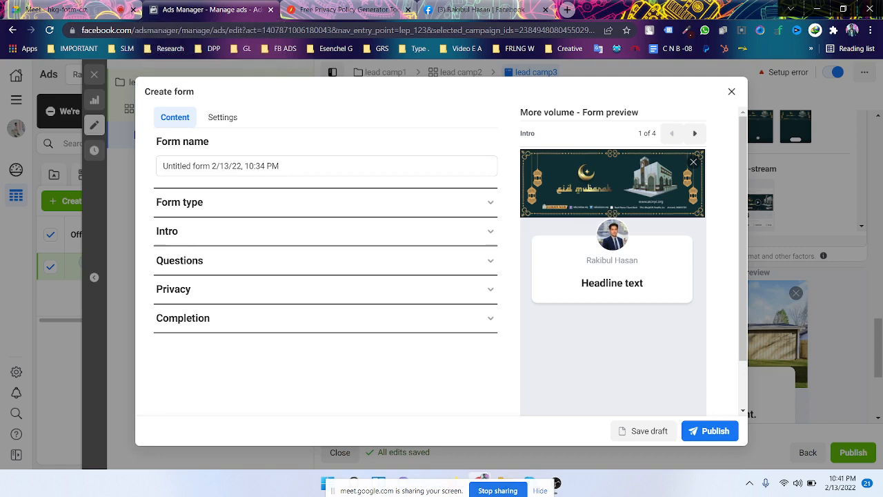
left_click(735, 95)
- Confirm closing the form and review the ad's Lead collect form1 instant form and Tracking sections
left_click(560, 238)
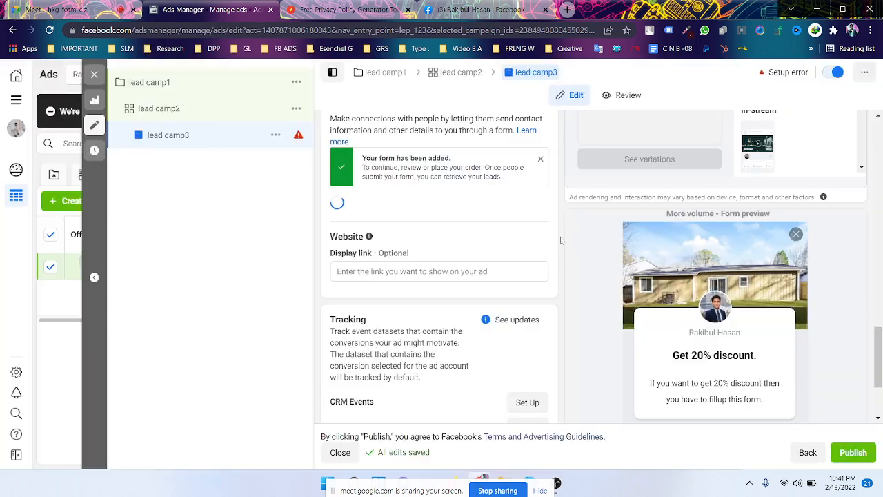
scroll(494, 269, "down", 3)
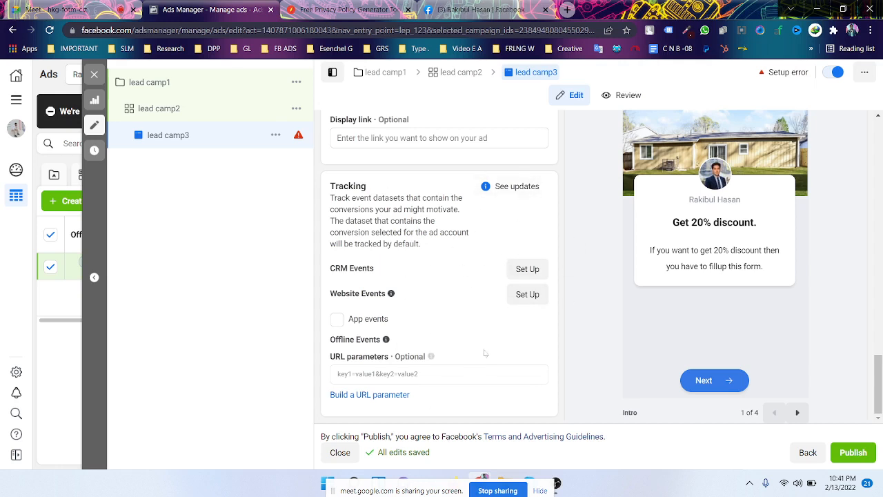
mouse_move(456, 346)
scroll(451, 360, "up", 1)
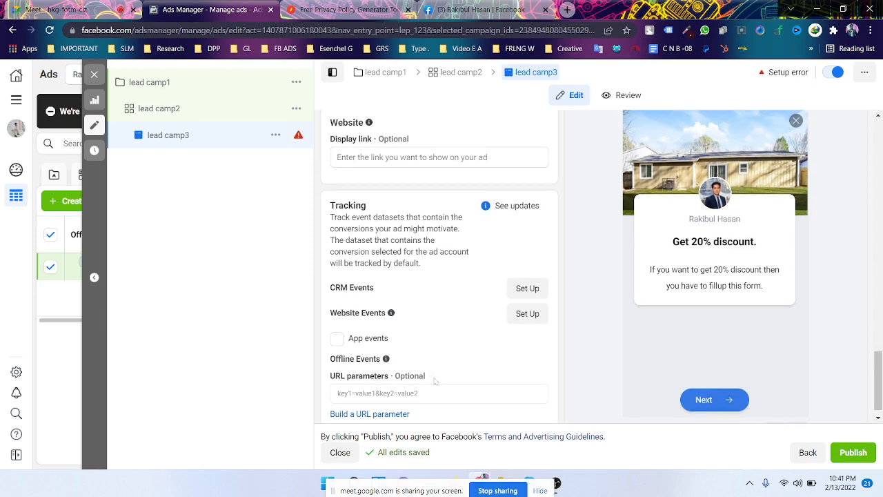
mouse_move(434, 377)
scroll(441, 383, "up", 1)
scroll(461, 315, "down", 2)
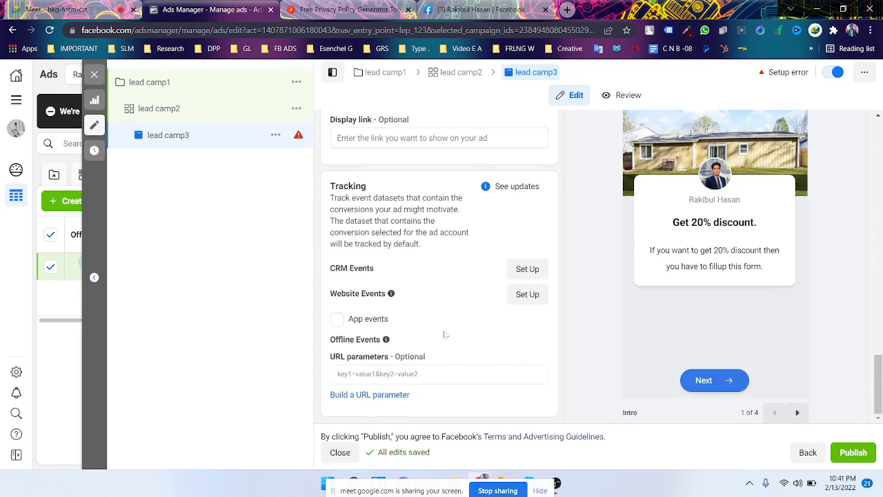
scroll(479, 252, "up", 2)
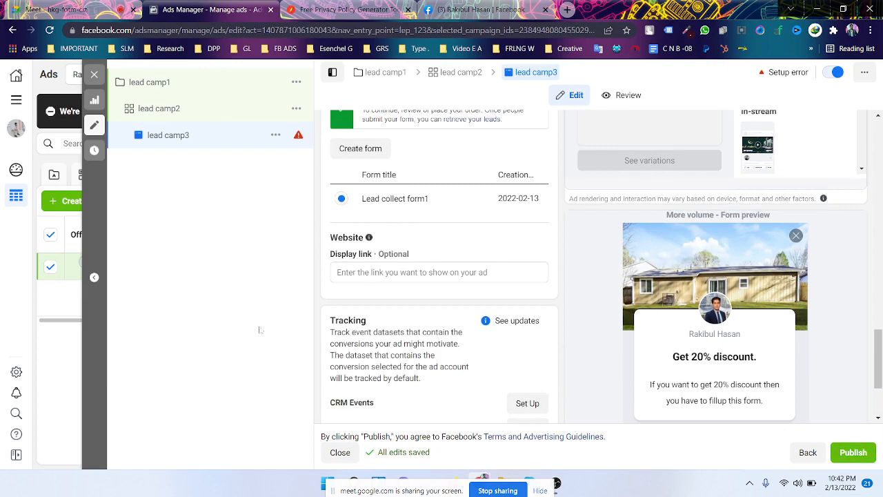
scroll(407, 301, "up", 3)
scroll(427, 367, "up", 6)
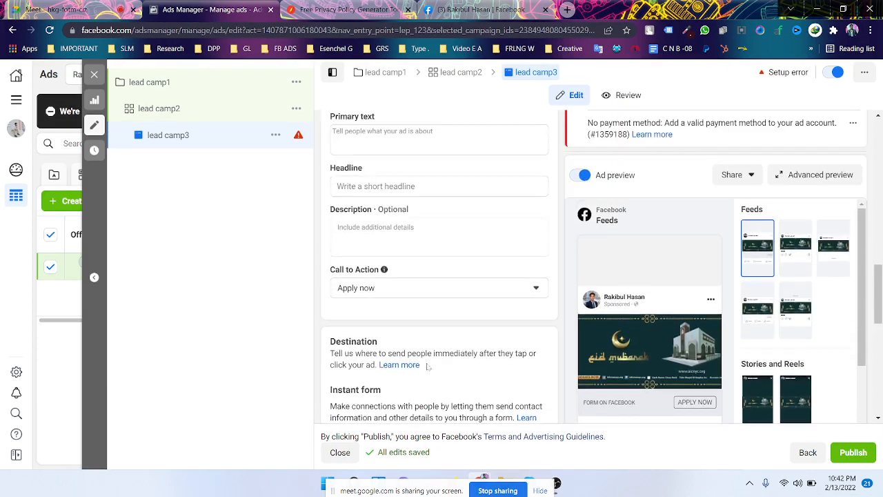
scroll(426, 402, "up", 7)
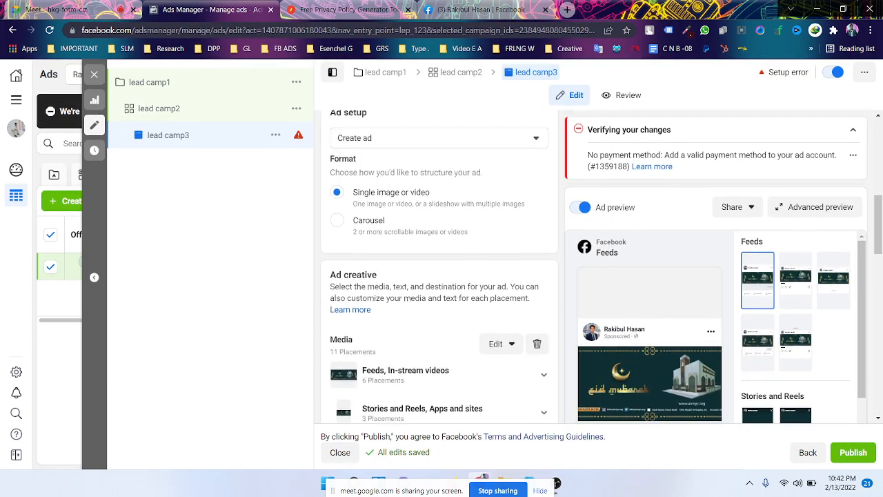
scroll(426, 402, "up", 1)
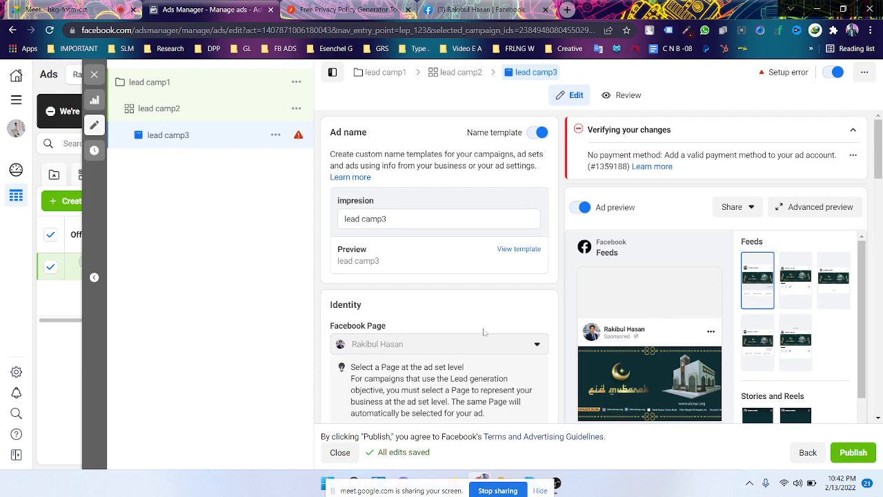
scroll(483, 333, "down", 1)
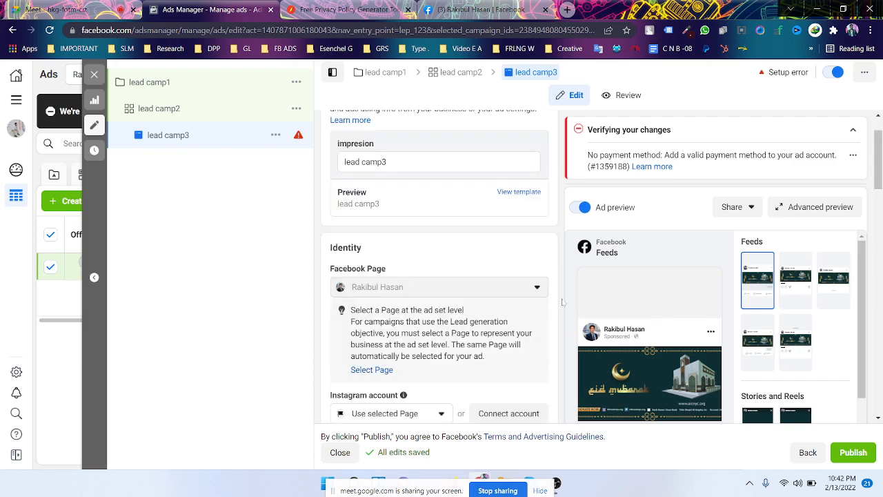
scroll(562, 302, "up", 1)
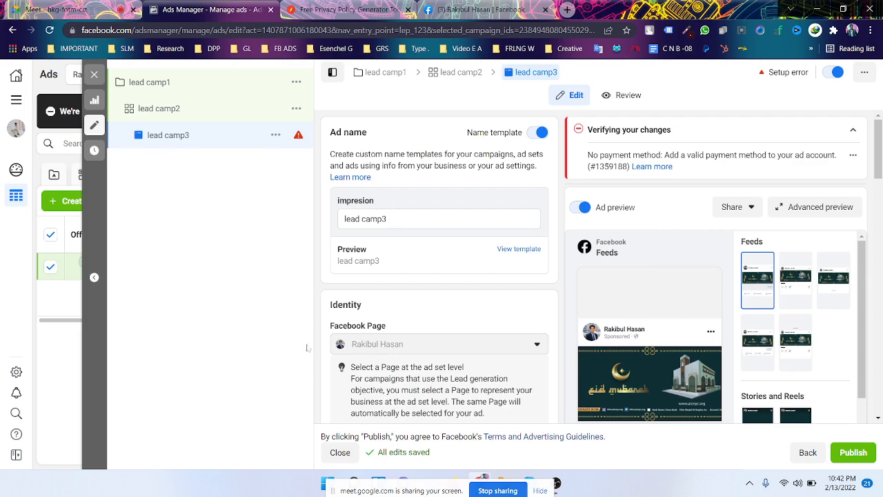
scroll(373, 343, "down", 2)
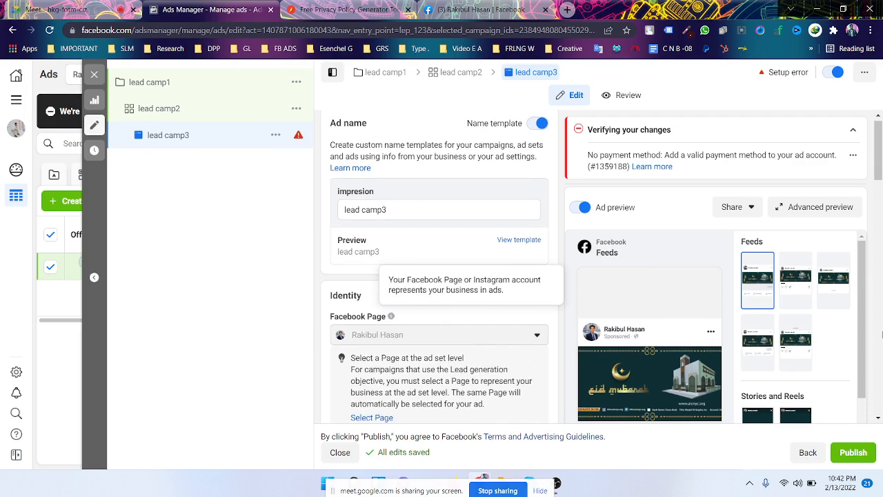
scroll(325, 345, "down", 8)
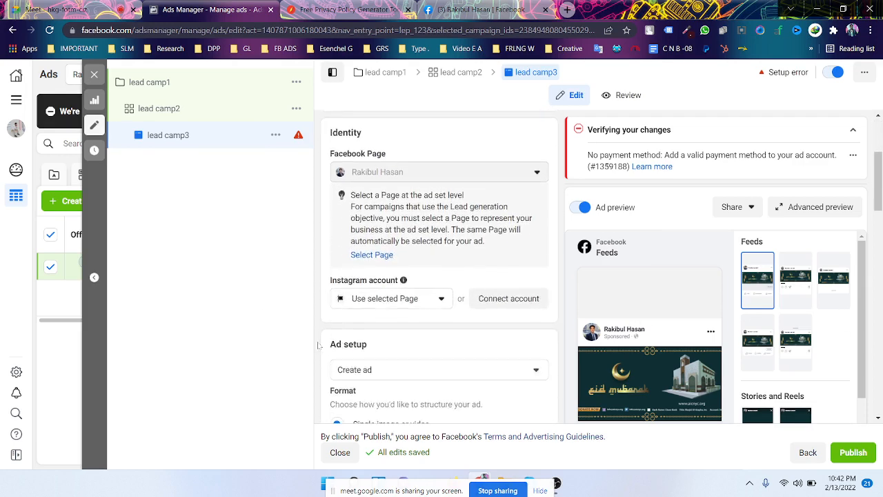
scroll(319, 345, "down", 10)
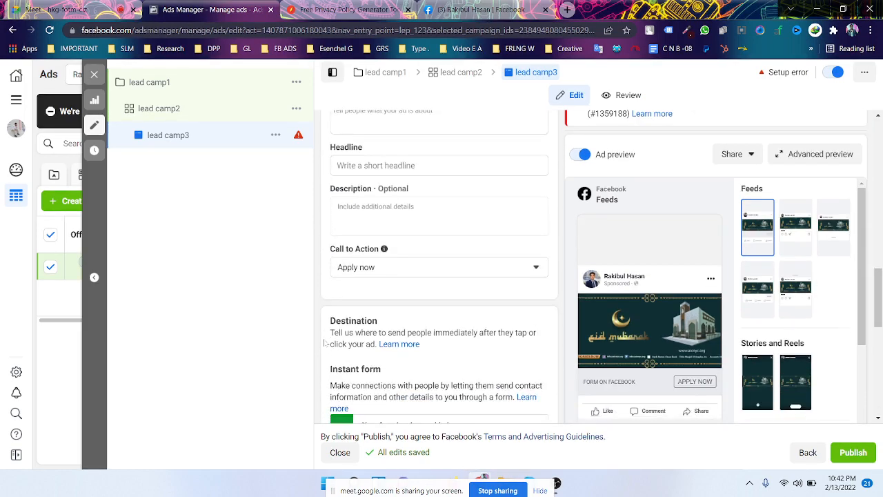
scroll(328, 343, "down", 3)
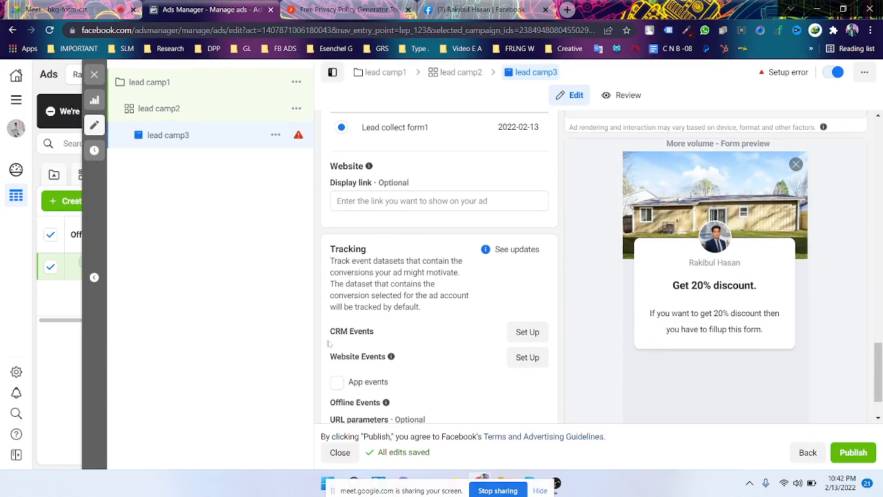
scroll(328, 343, "down", 2)
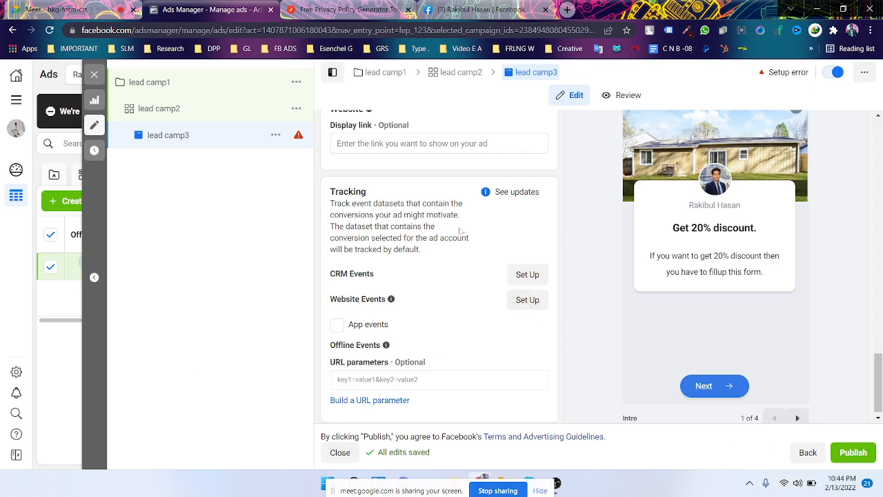
scroll(460, 231, "up", 2)
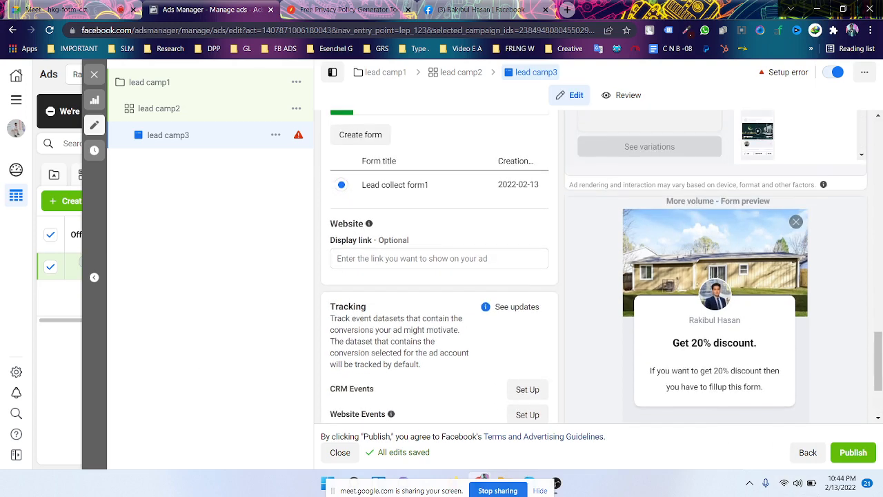
- Close the lead camp3 ad editor without publishing, keeping its changes as drafts
left_click(92, 75)
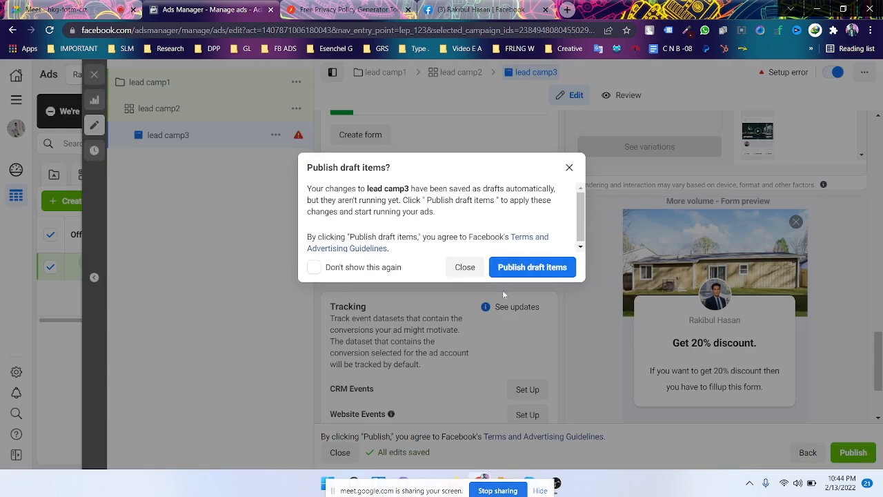
left_click(465, 269)
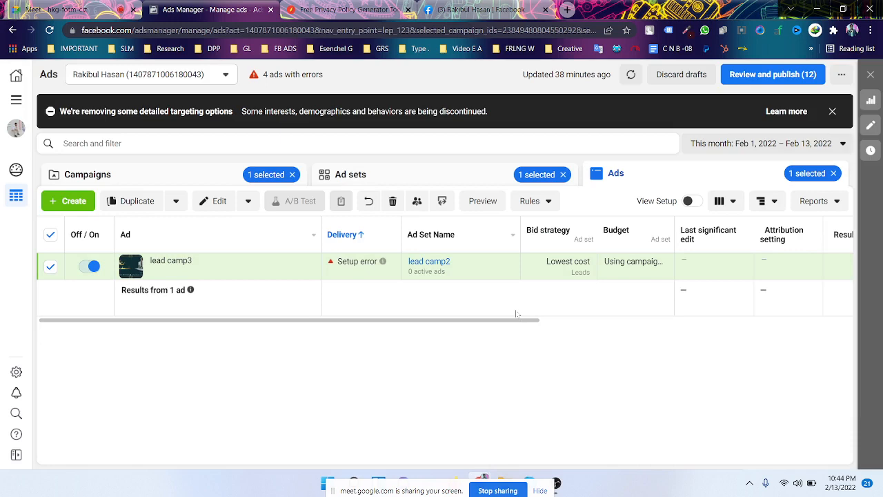
- Switch from Ads Manager to the Google Meet call's presentation view
left_click(48, 10)
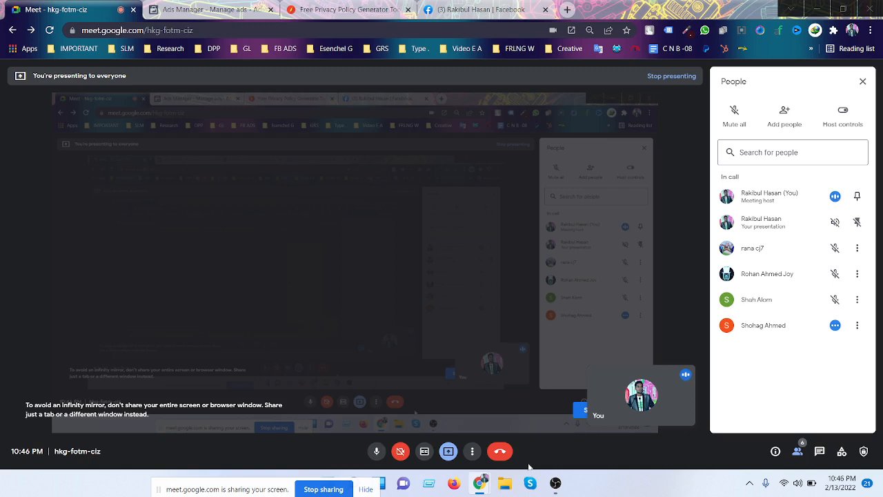
- Return from the Google Meet call to the Ads Manager tab showing lead camp3
left_click(485, 484)
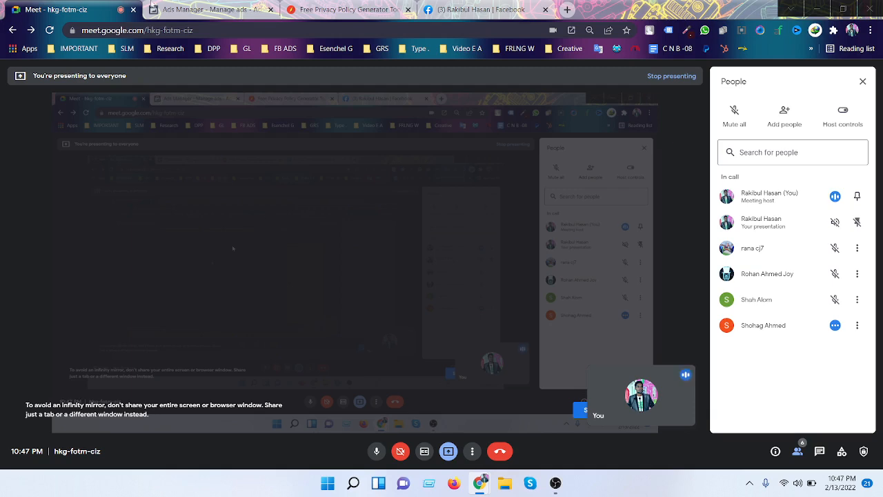
left_click(207, 10)
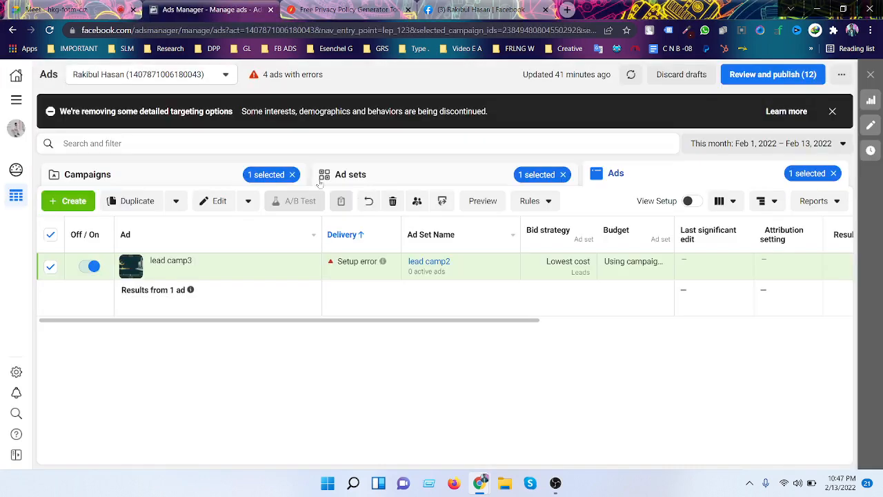
- Deselect lead camp3, clear the campaign and ad set filters, and dismiss the targeting notice
mouse_move(202, 273)
left_click(50, 238)
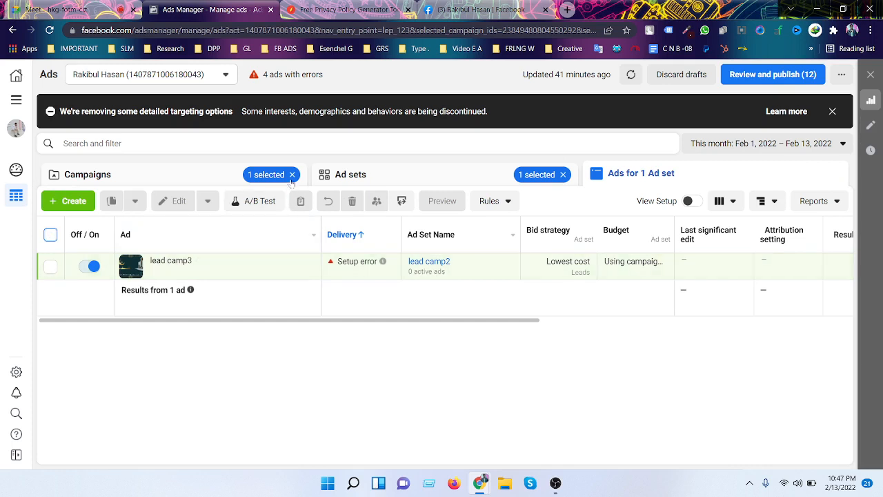
left_click(292, 175)
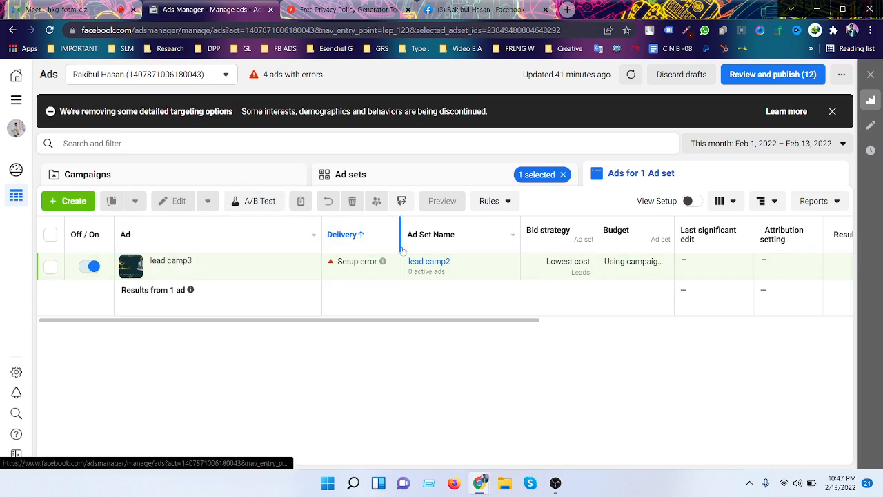
left_click(564, 175)
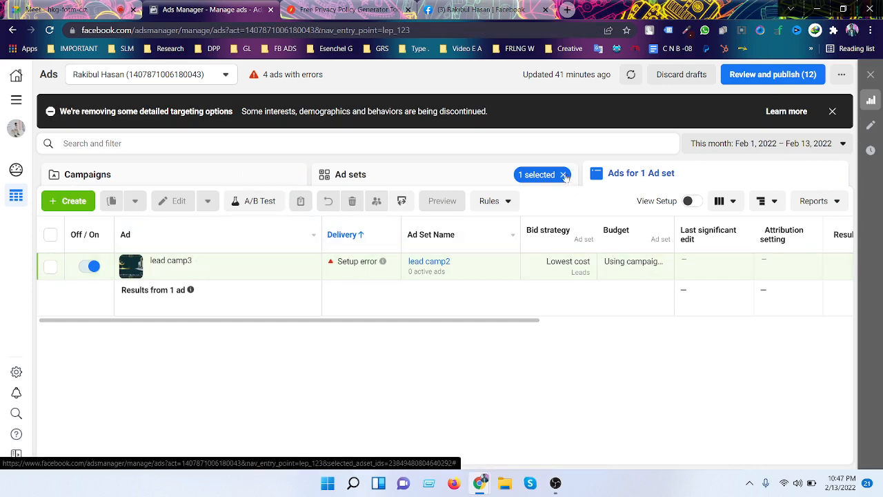
left_click(423, 174)
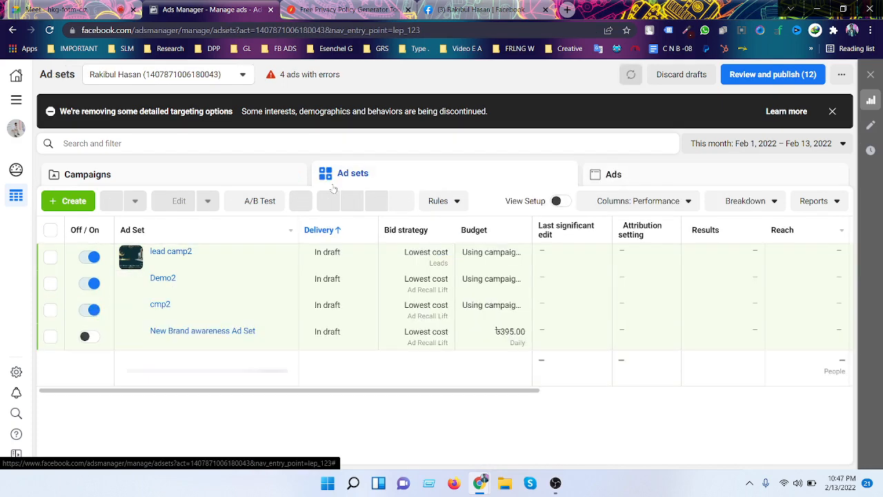
left_click(282, 182)
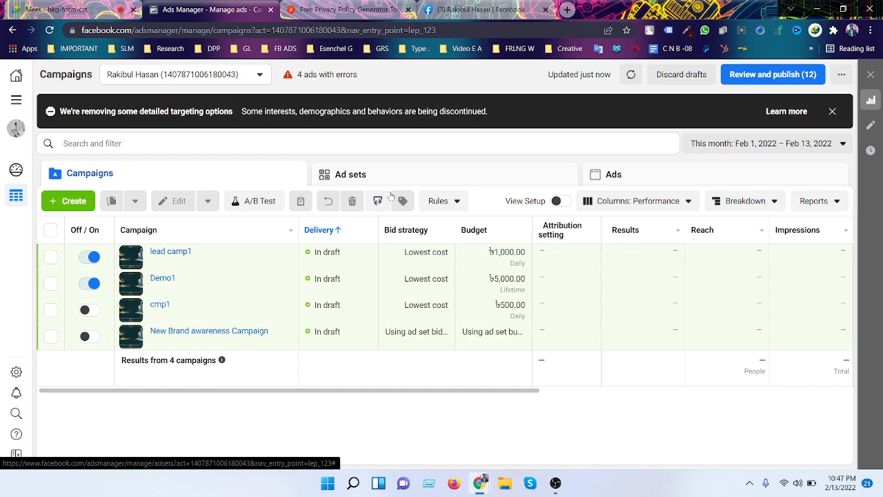
left_click(832, 111)
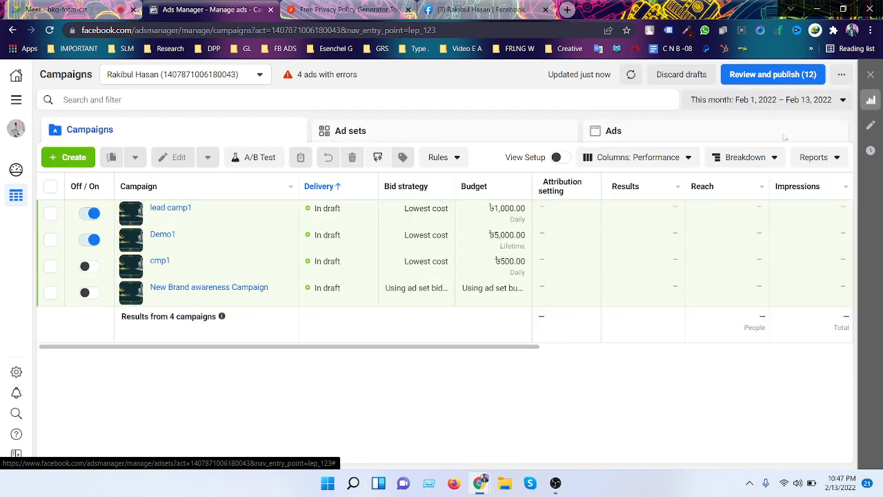
- Switch off the Demo1 and lead camp1 campaigns in the Campaigns table
left_click(254, 78)
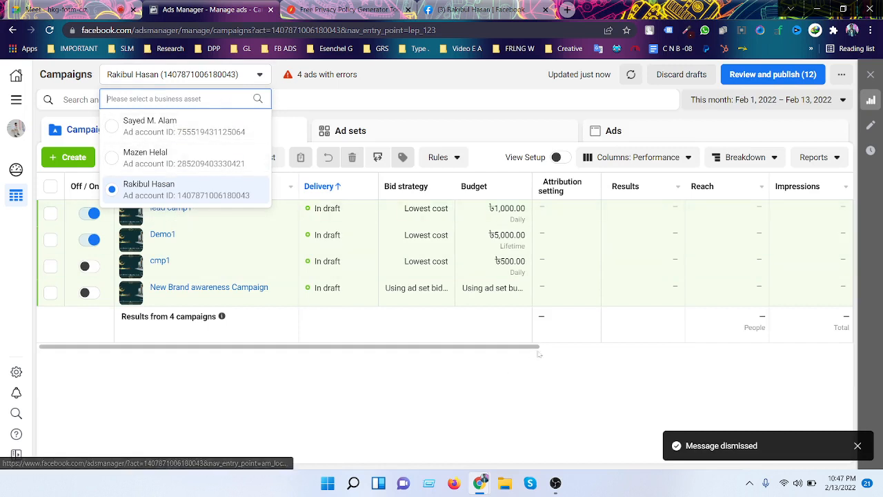
left_click(485, 390)
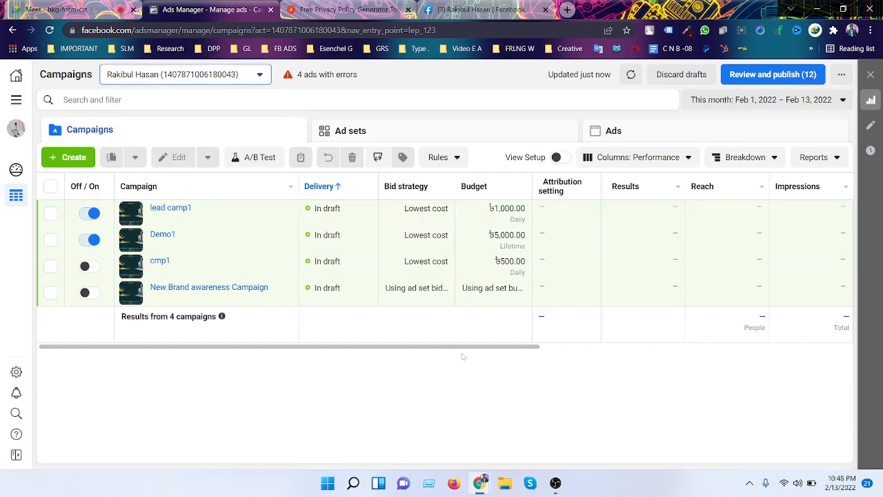
left_click_drag(458, 351, 362, 367)
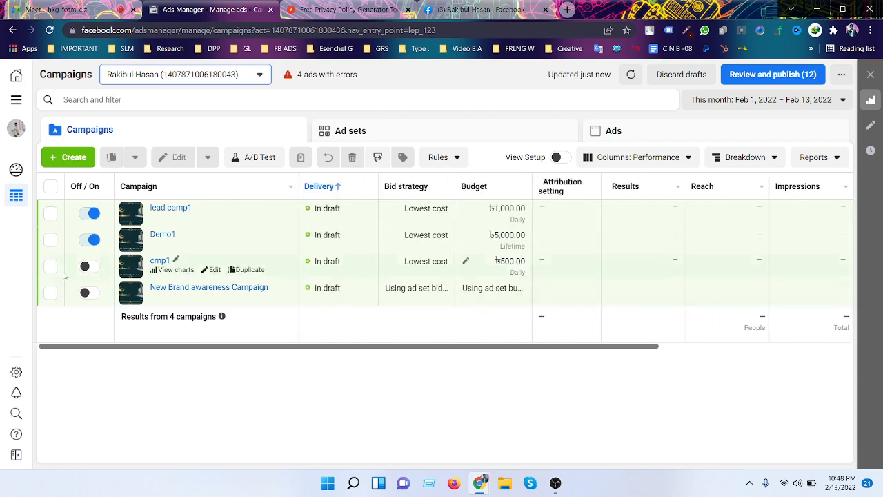
left_click(46, 242)
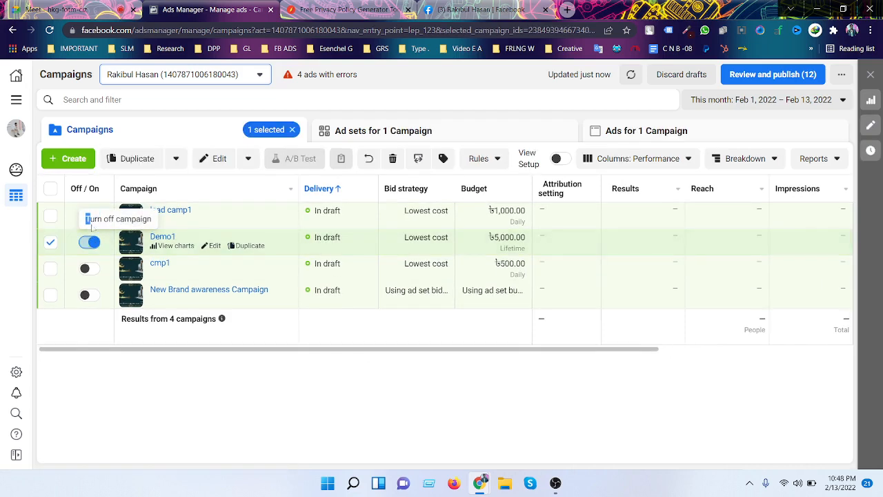
left_click(51, 242)
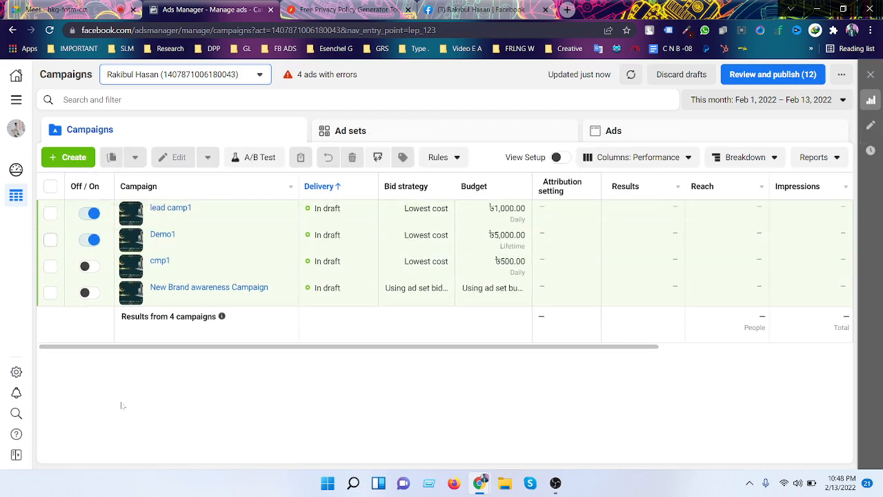
left_click(93, 239)
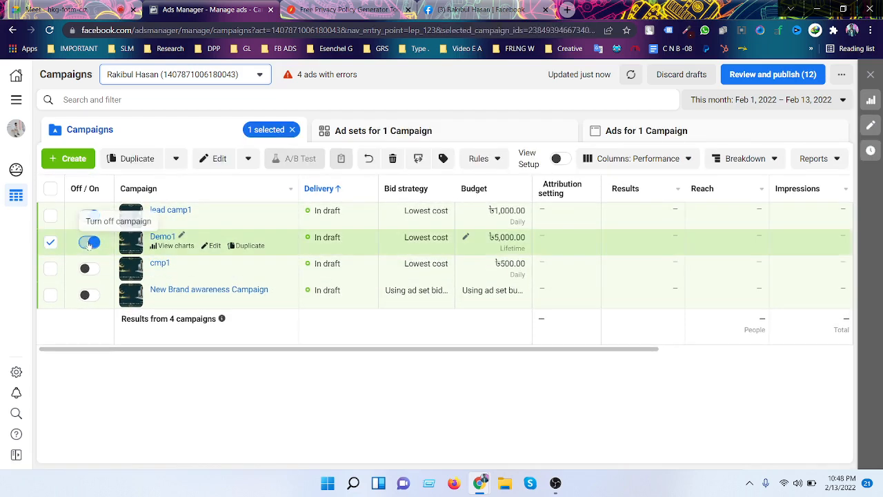
left_click(51, 243)
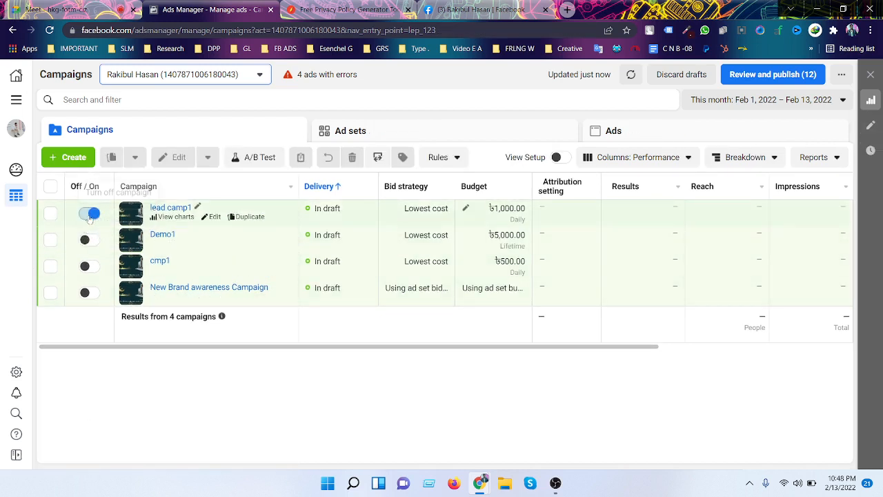
left_click(90, 213)
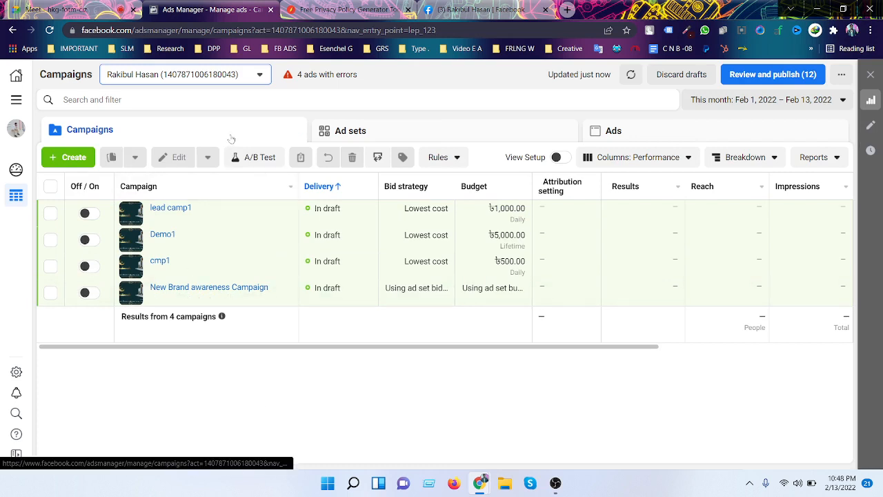
- Switch off the cmp2, Demo2 and lead camp2 ad sets, then select lead camp2 and Demo2
left_click(415, 138)
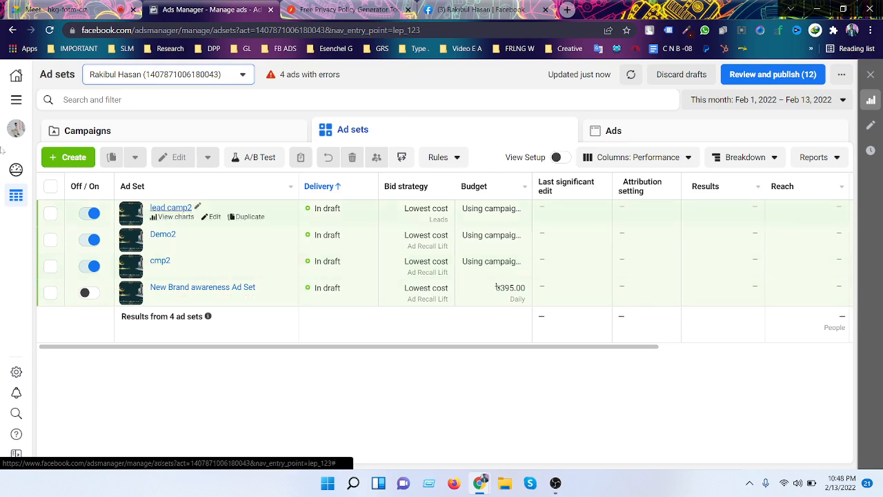
left_click_drag(311, 347, 560, 353)
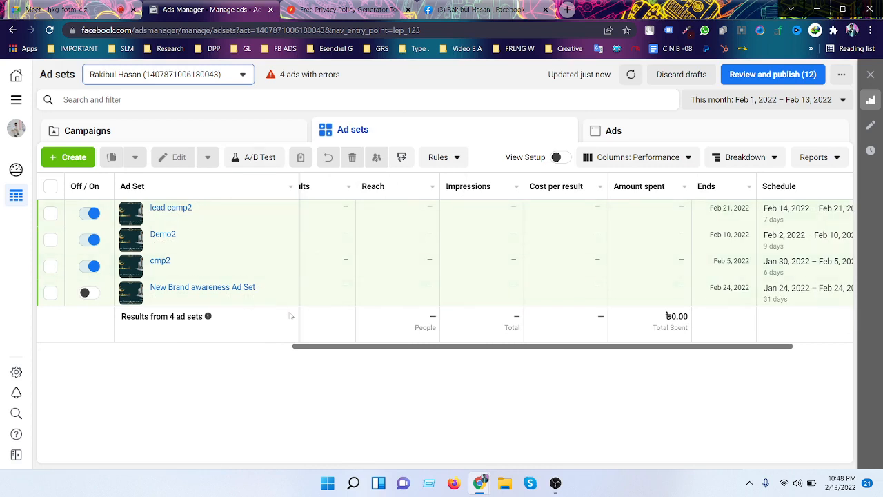
left_click_drag(320, 350, 16, 359)
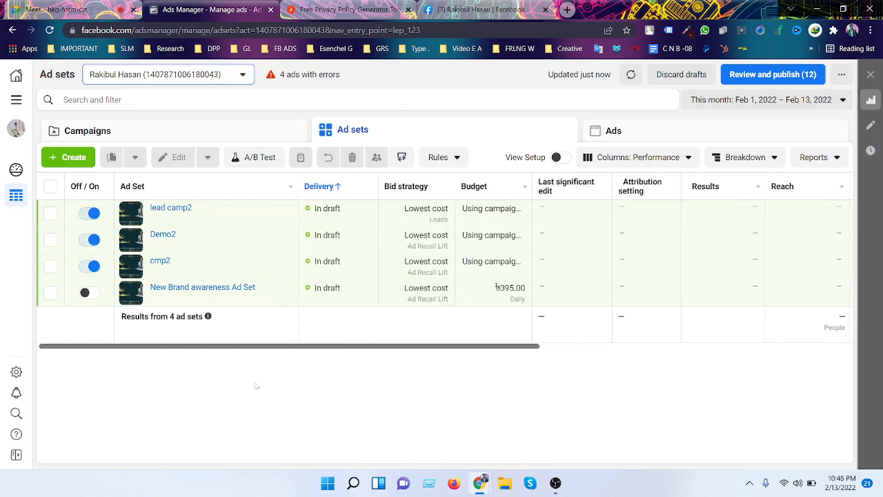
left_click_drag(254, 347, 601, 391)
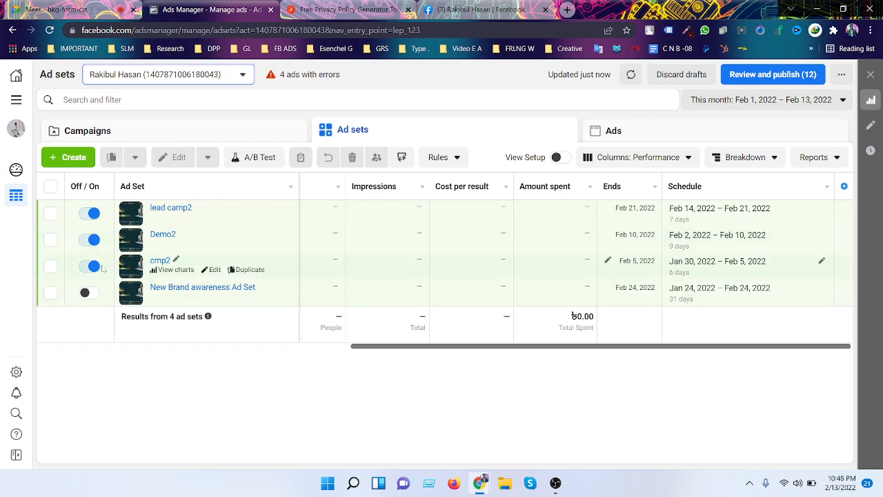
left_click(90, 266)
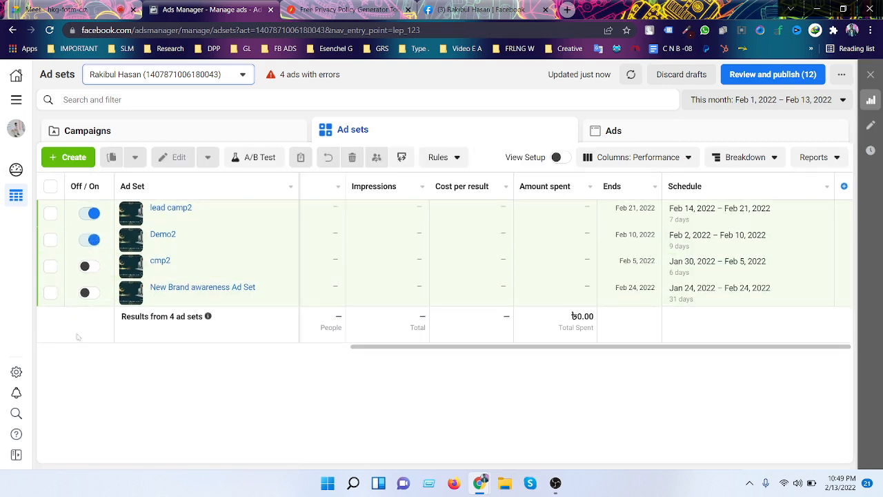
left_click(92, 242)
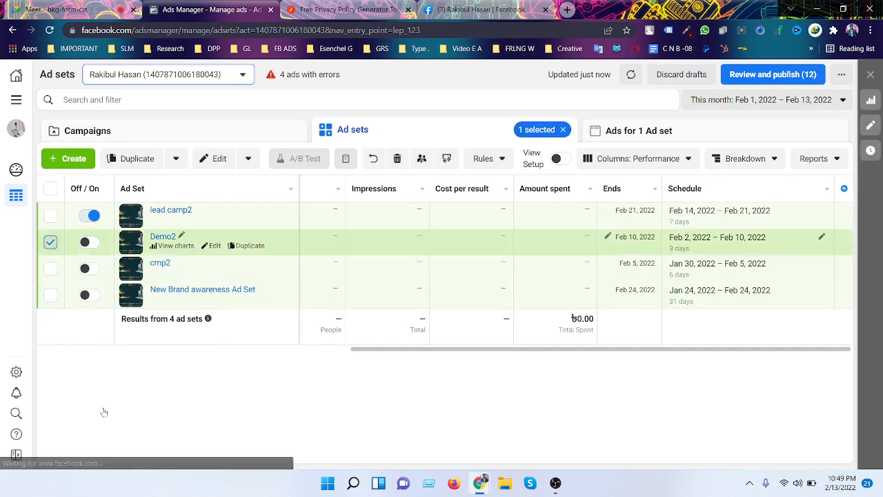
left_click(90, 213)
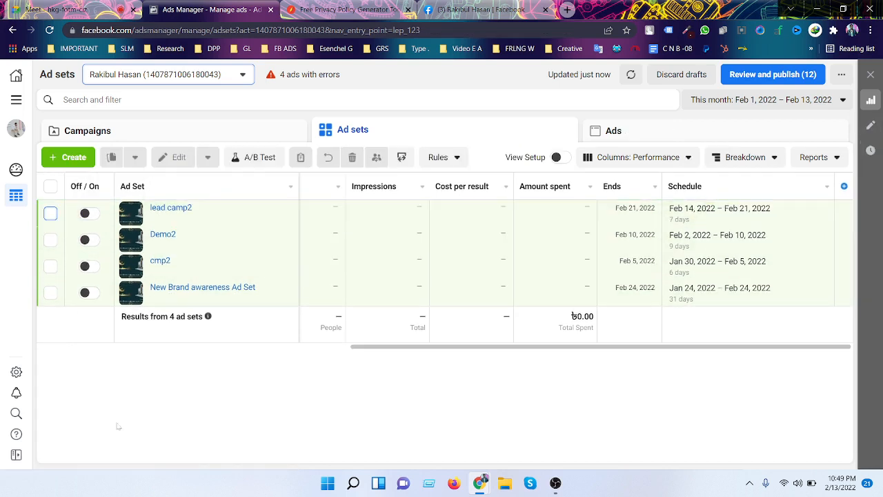
left_click(50, 213)
left_click(50, 239)
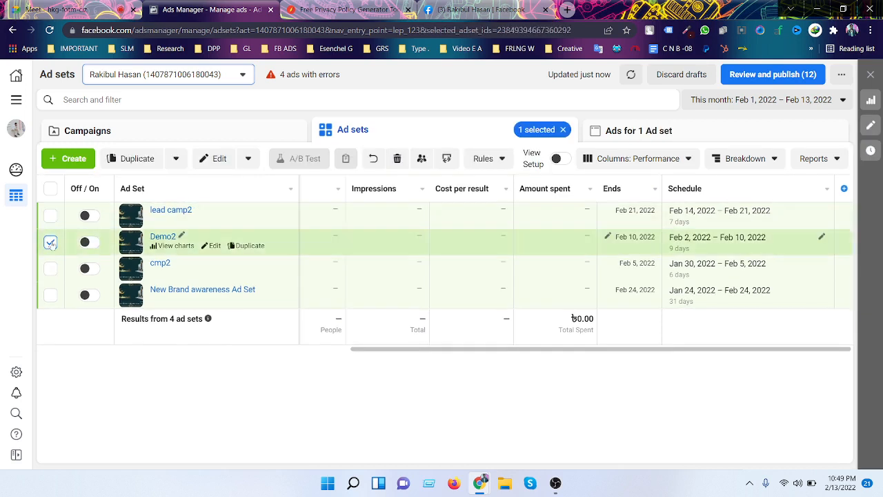
- Delete the lead camp2 and Demo2 ad sets together, then delete cmp2
left_click(50, 216)
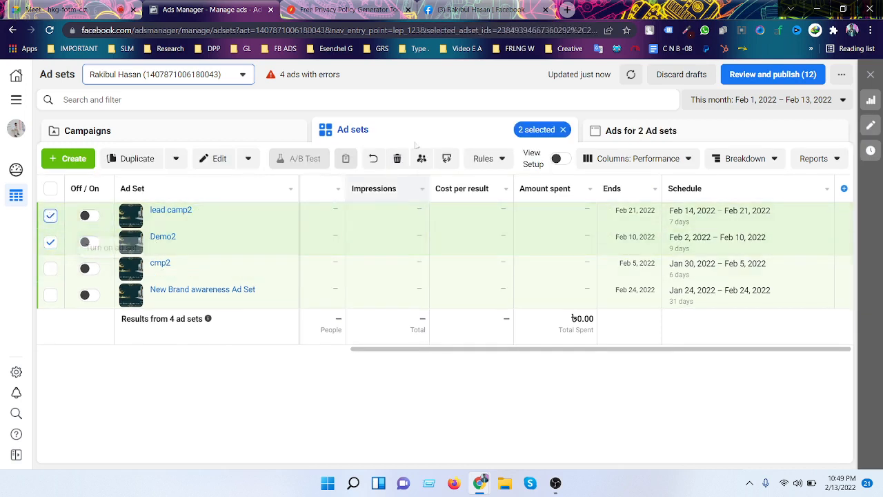
left_click(399, 160)
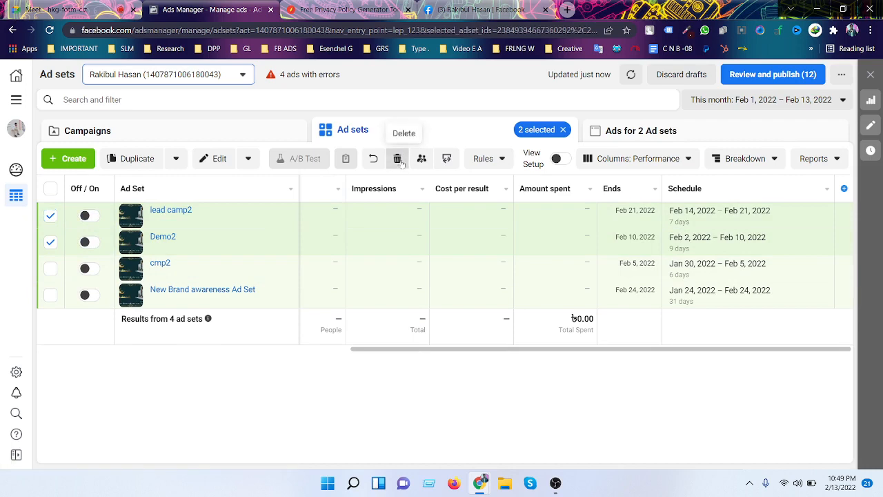
left_click(538, 235)
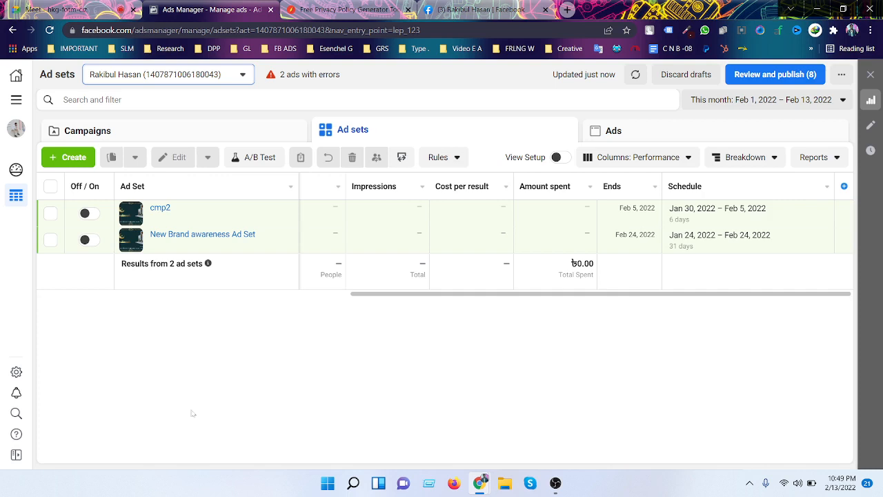
left_click(49, 210)
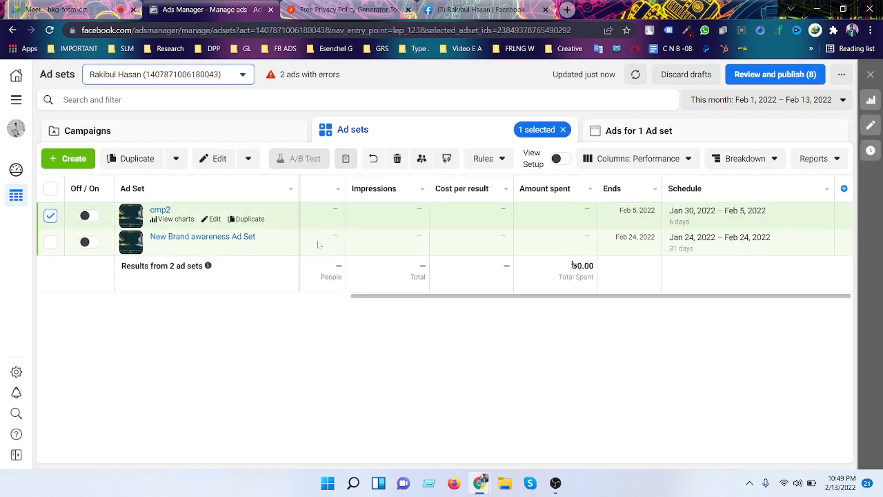
left_click(396, 158)
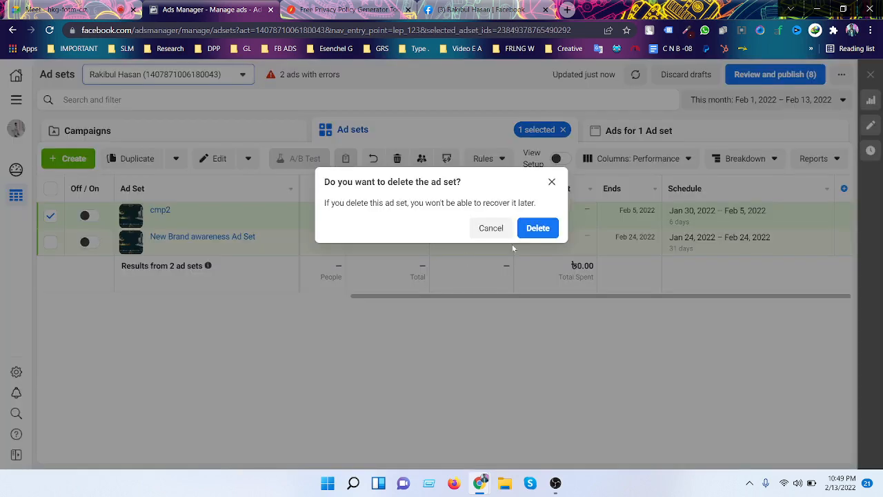
left_click(538, 227)
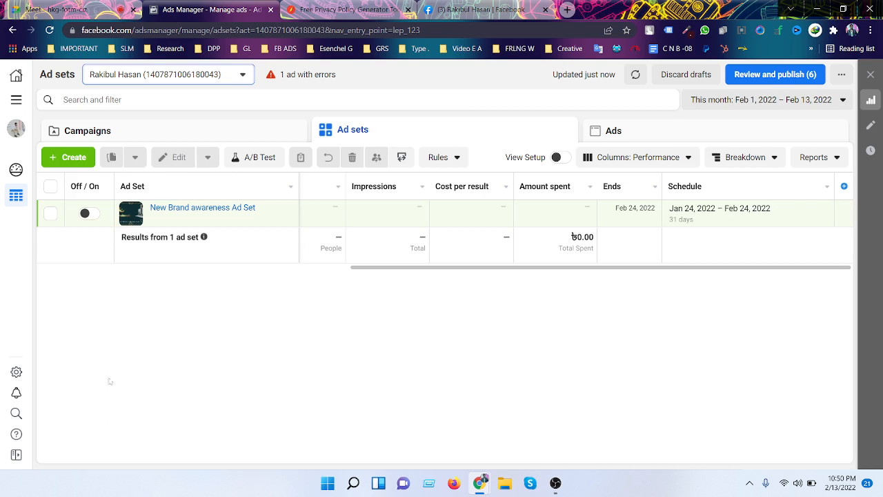
- Select the lead camp1, Demo1 and cmp1 campaigns and delete all three
left_click(213, 139)
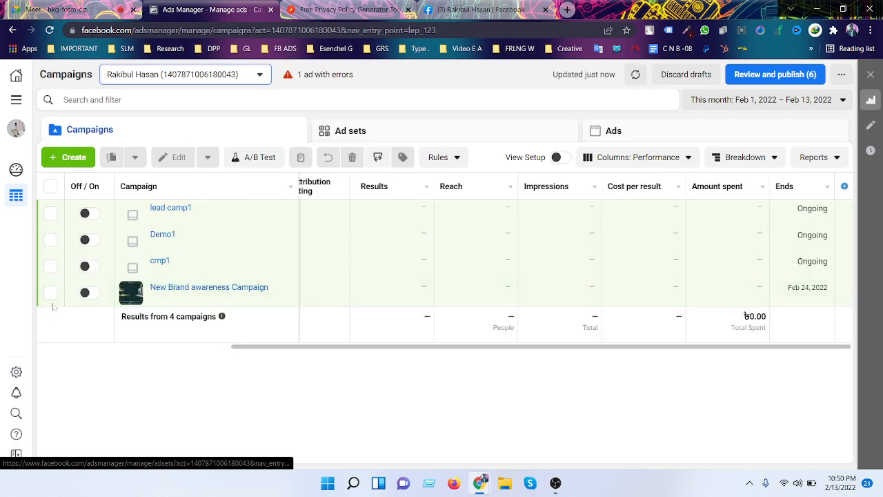
left_click(51, 292)
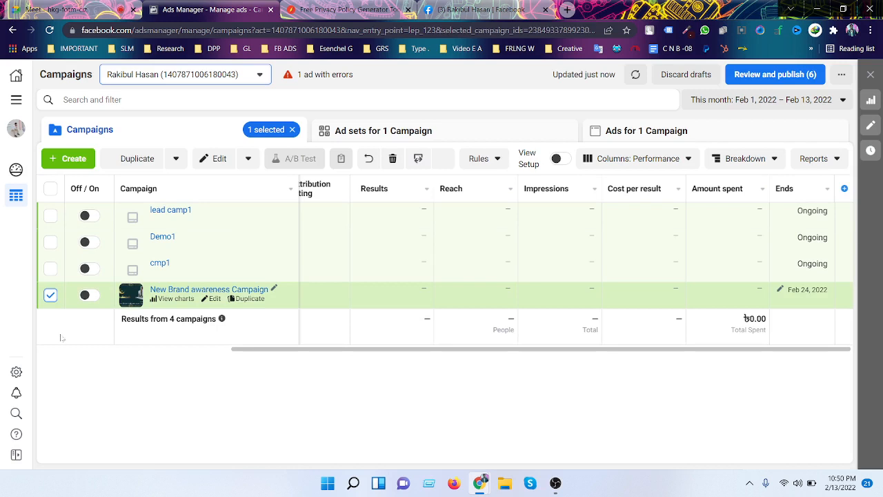
left_click(51, 269)
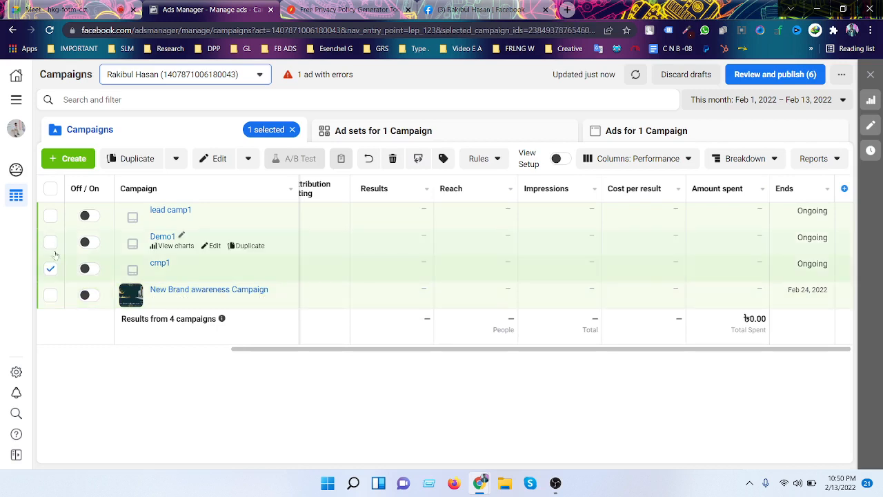
left_click(50, 242)
left_click(50, 216)
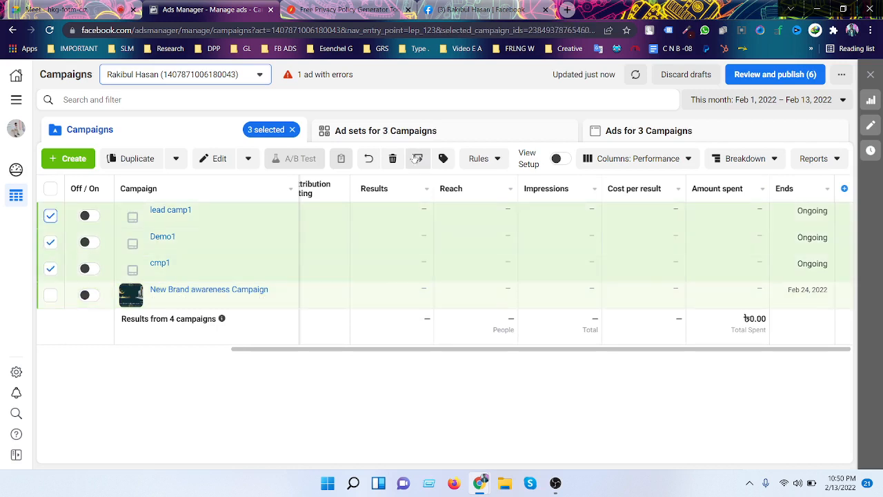
left_click(393, 158)
left_click(551, 238)
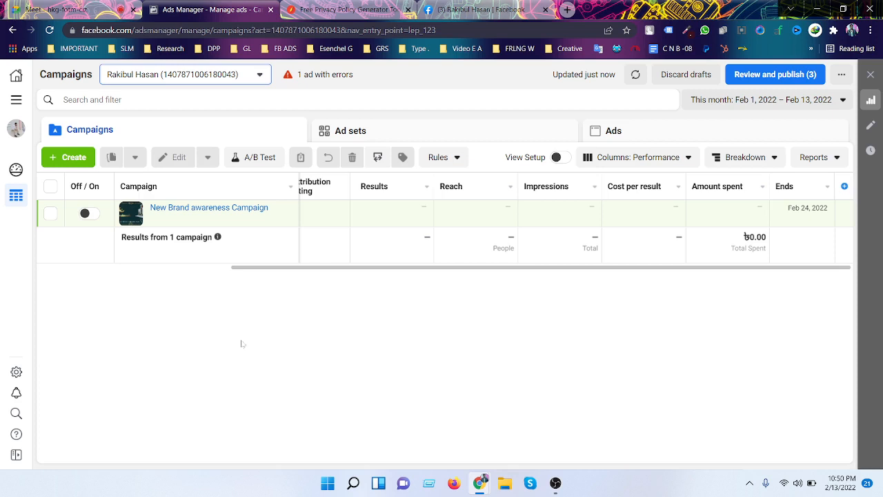
left_click_drag(294, 267, 69, 281)
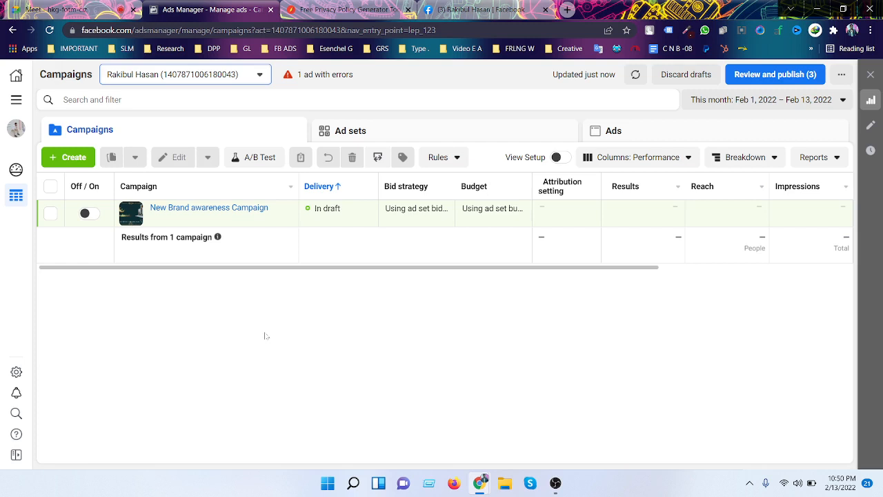
- Close the Free Privacy Policy Generator tab and return to the Google Meet call
left_click(408, 9)
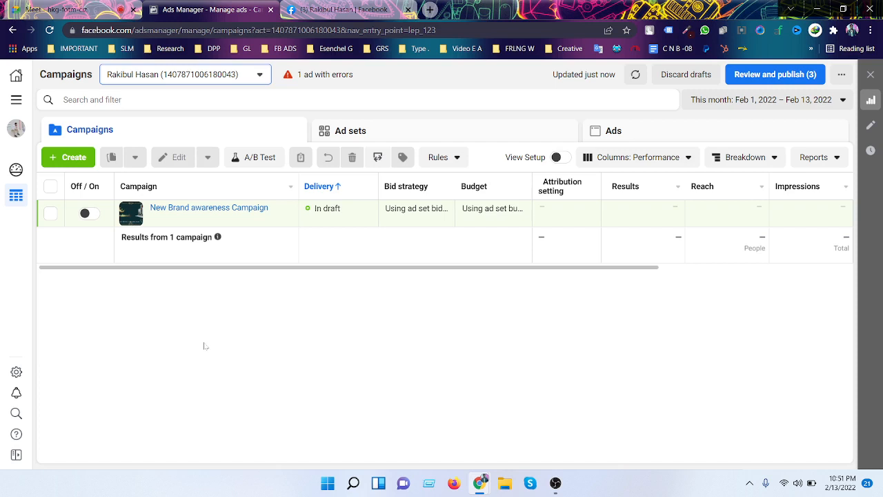
left_click(63, 11)
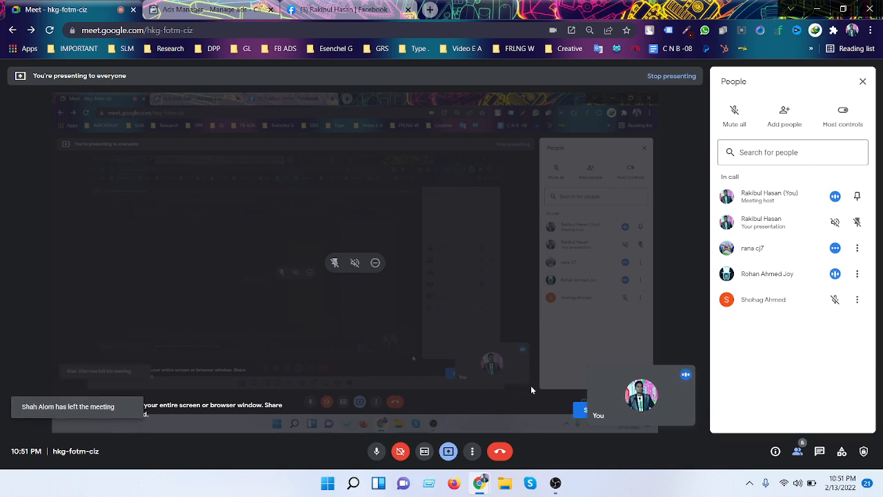
- End the Google Meet call for everyone and bring OBS Studio to the front
left_click(502, 452)
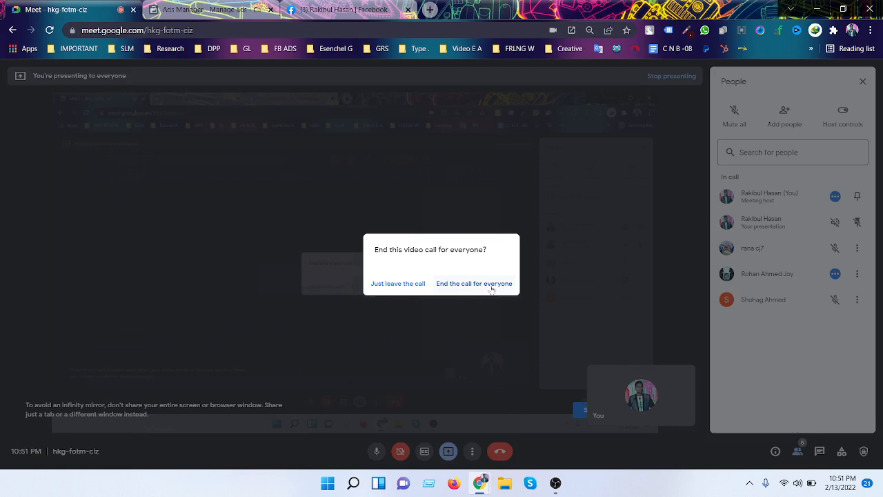
left_click(492, 288)
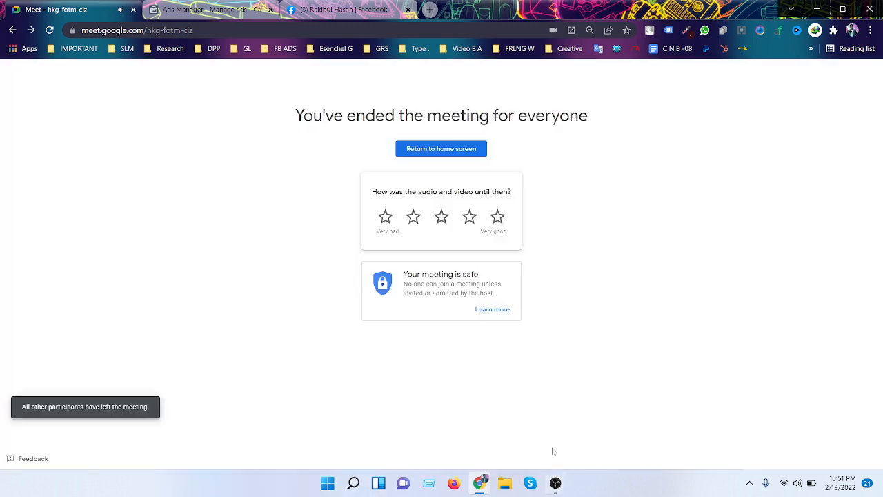
left_click(556, 484)
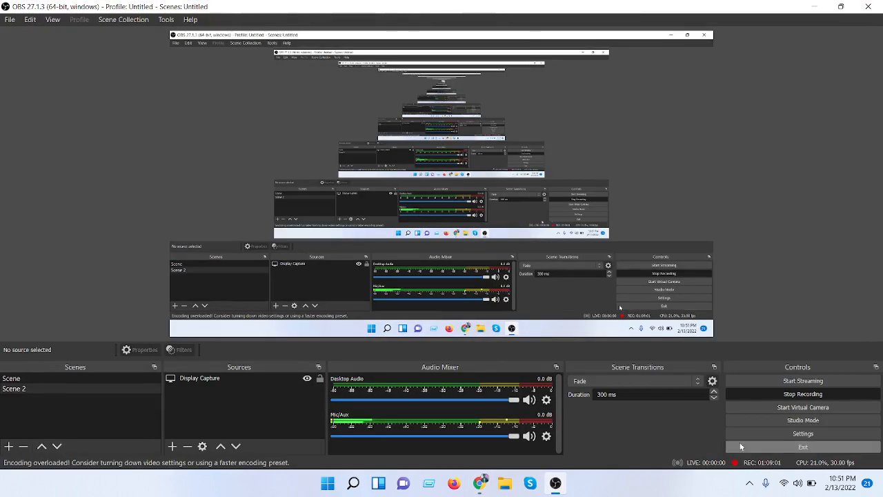